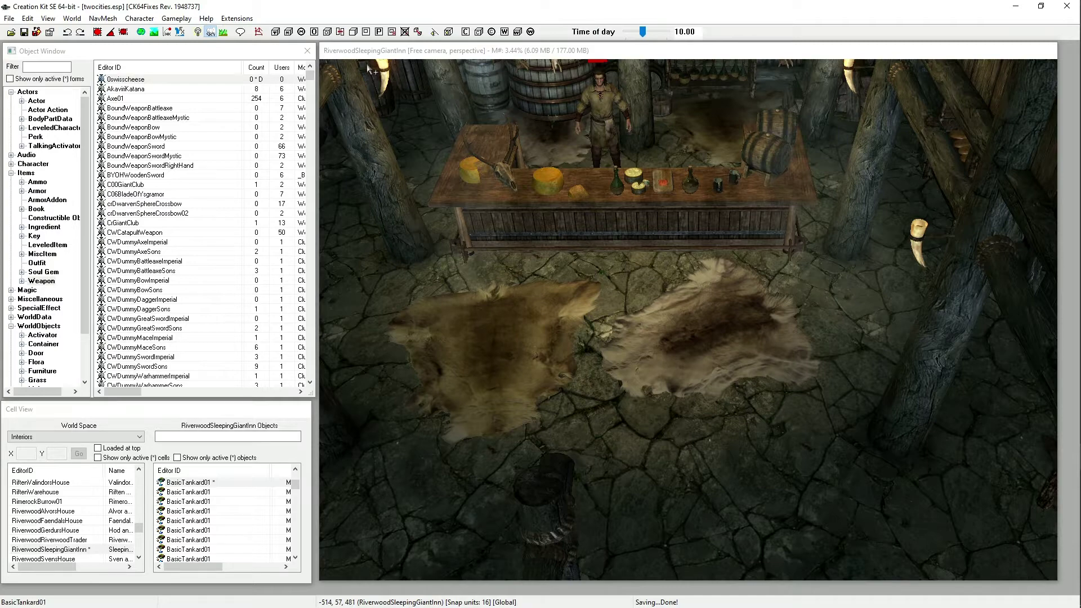
# Step: Hide the sky in the RiverwoodSleepingGiantInn cell and view the whole building from outside
pyautogui.scroll(-6, 489, 282)
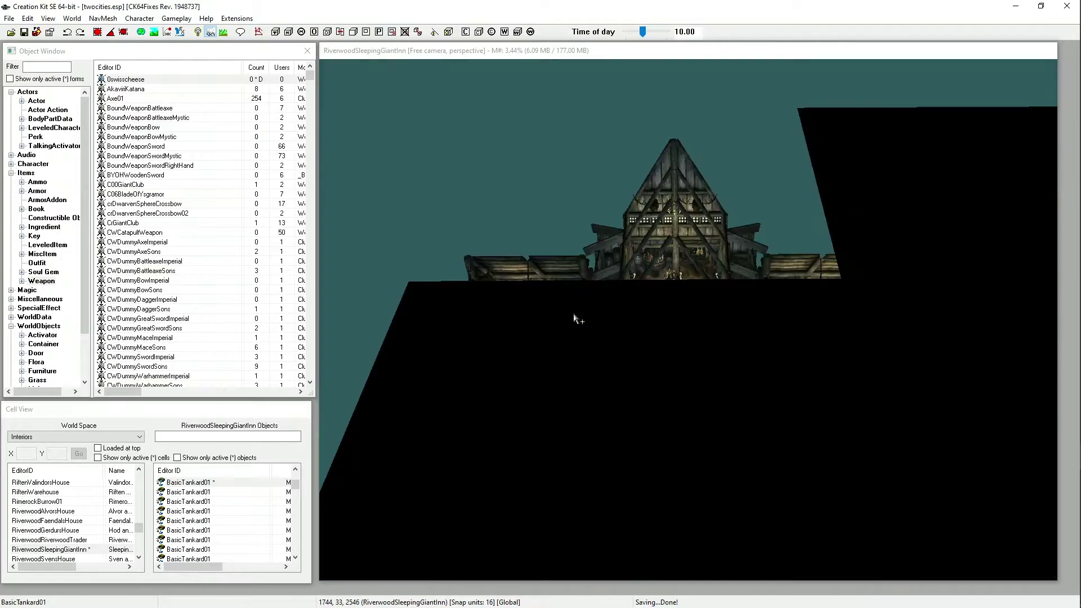
pyautogui.scroll(2, 619, 294)
pyautogui.scroll(2, 642, 334)
pyautogui.keyDown('shift'); pyautogui.moveTo(641, 332); pyautogui.dragTo(663, 297, button='middle'); pyautogui.keyUp('shift')
pyautogui.click(636, 333)
pyautogui.keyDown('shift'); pyautogui.moveTo(638, 336); pyautogui.dragTo(672, 325, button='middle'); pyautogui.keyUp('shift')
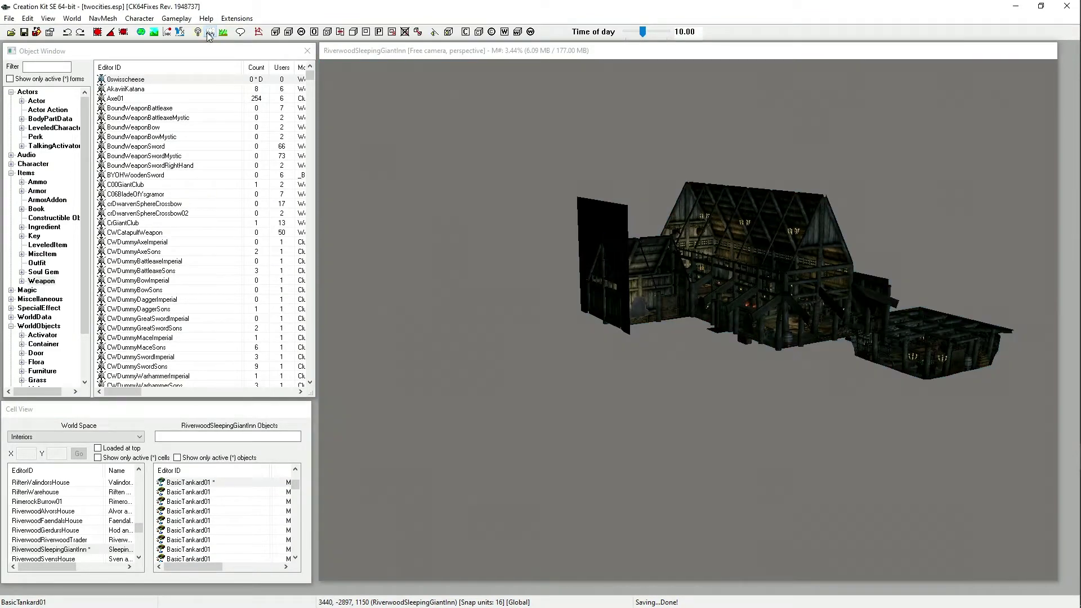
pyautogui.click(210, 32)
pyautogui.keyDown('shift'); pyautogui.moveTo(725, 215); pyautogui.dragTo(586, 256, button='middle'); pyautogui.keyUp('shift')
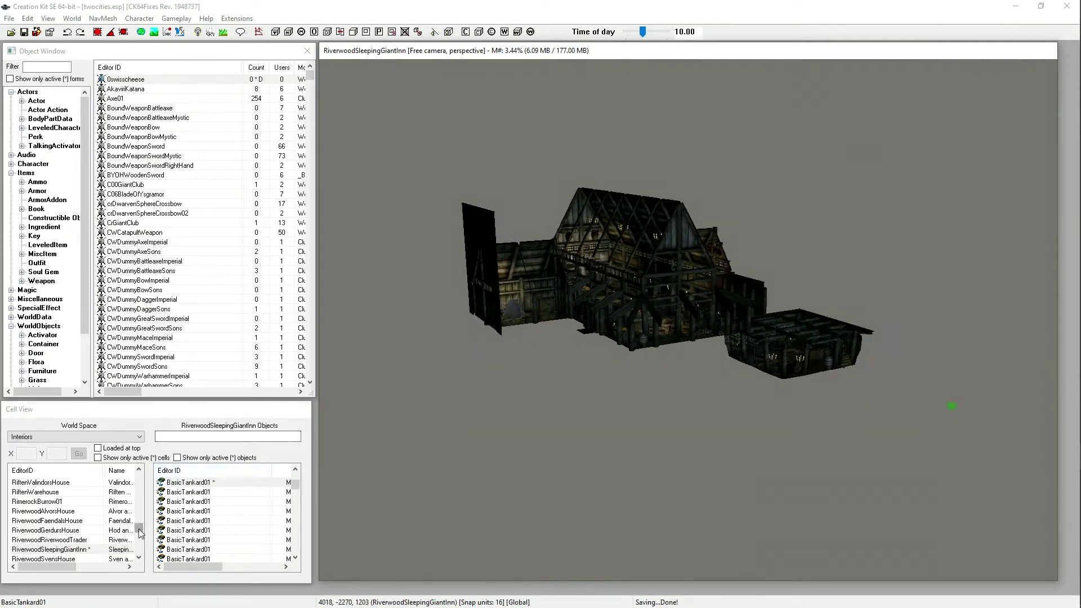
# Step: View the inn's full layout from above and switch the render view to bright lighting
pyautogui.moveTo(142, 418); pyautogui.dragTo(143, 415)
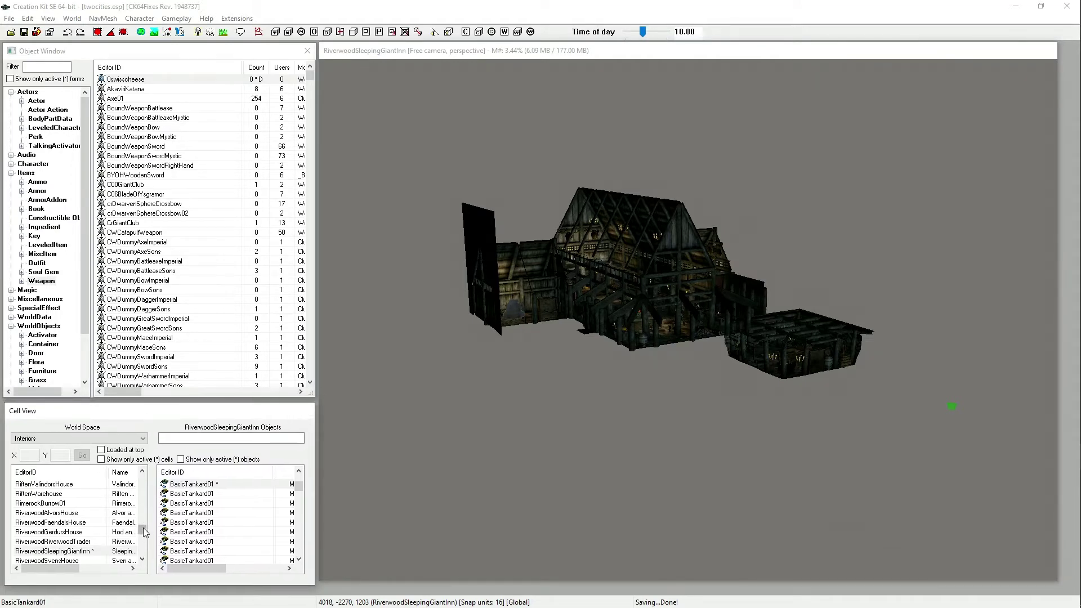
pyautogui.moveTo(143, 532); pyautogui.dragTo(150, 479)
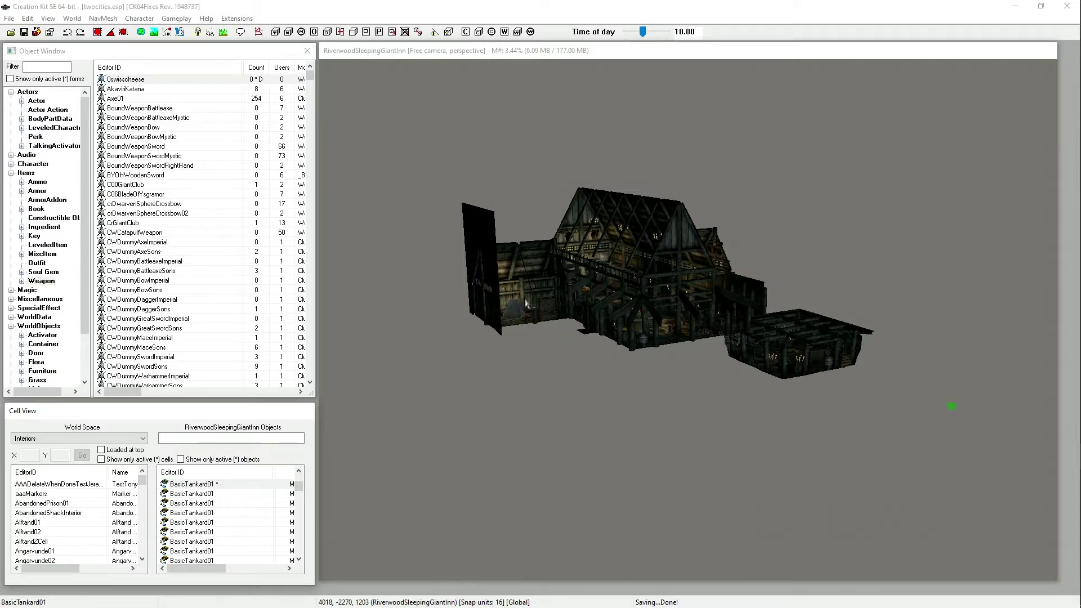
pyautogui.scroll(1, 580, 297)
pyautogui.scroll(1, 581, 298)
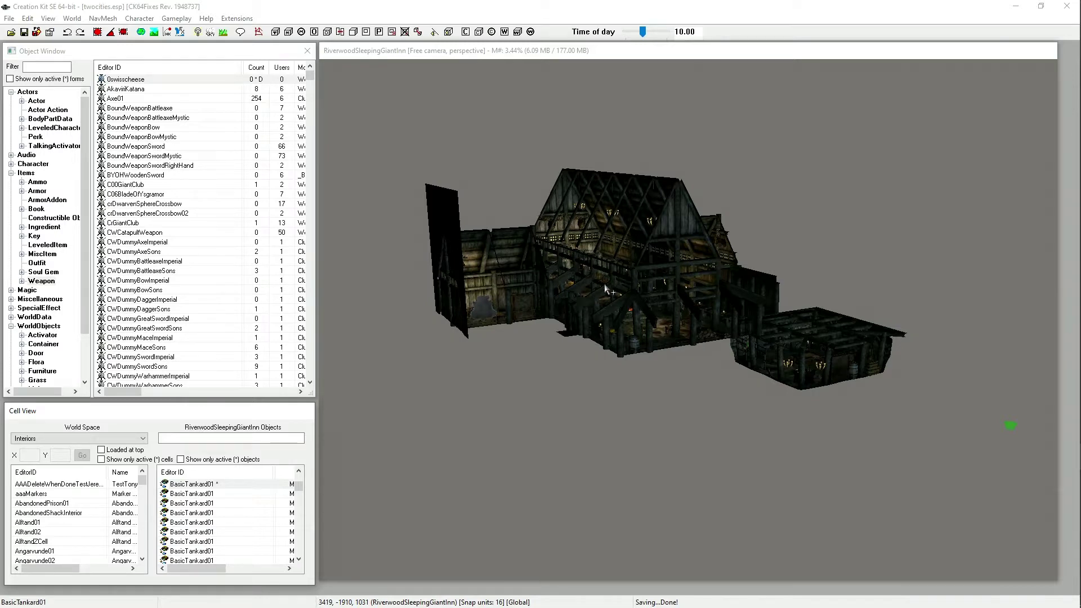
pyautogui.keyDown('shift'); pyautogui.moveTo(603, 285); pyautogui.dragTo(688, 372, button='middle'); pyautogui.keyUp('shift')
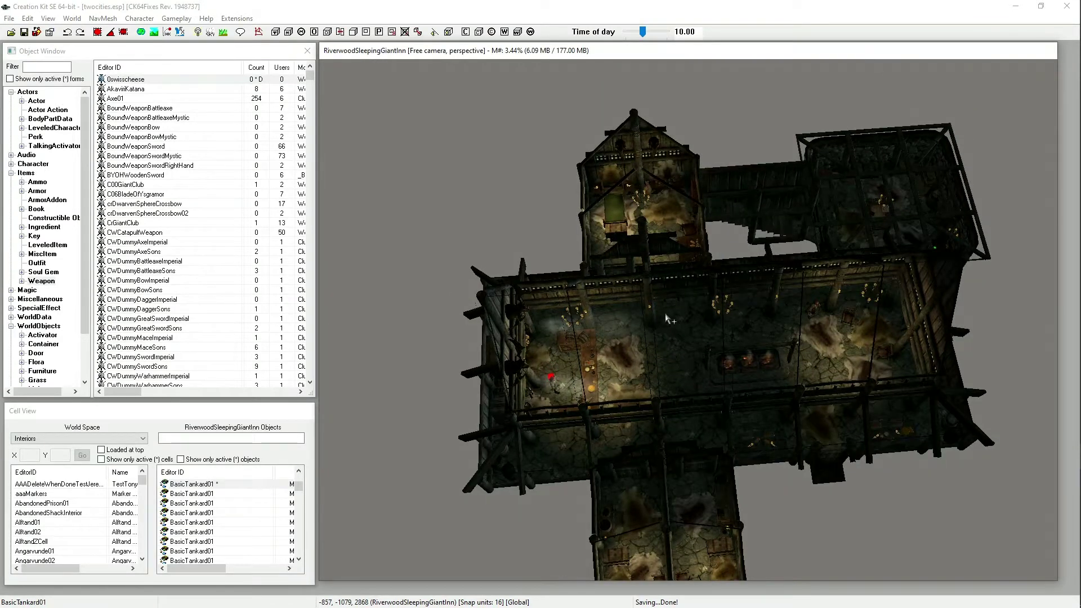
pyautogui.scroll(-3, 661, 299)
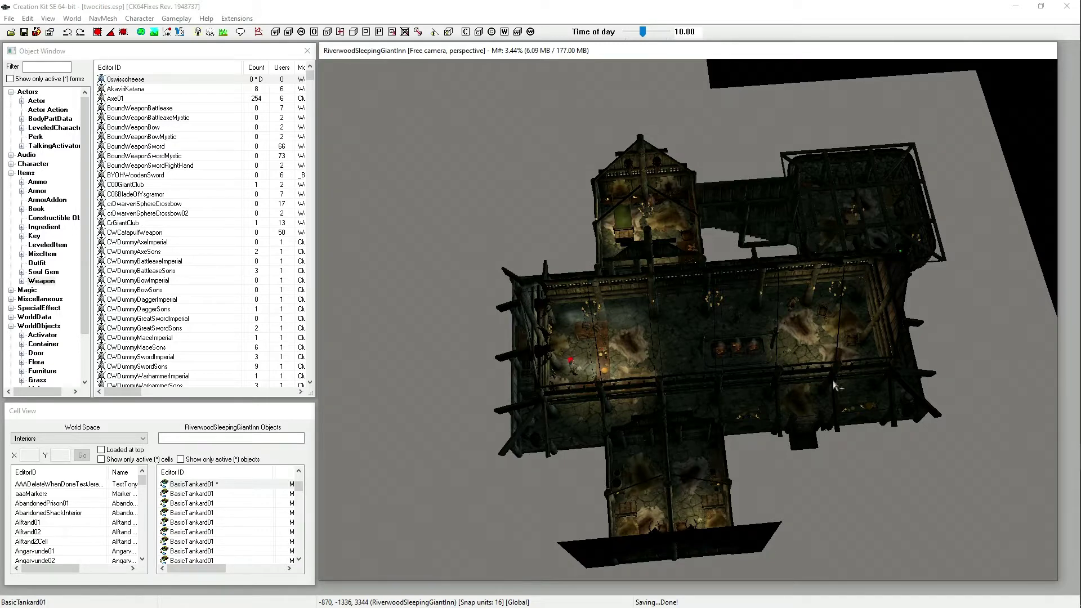
pyautogui.press('a')
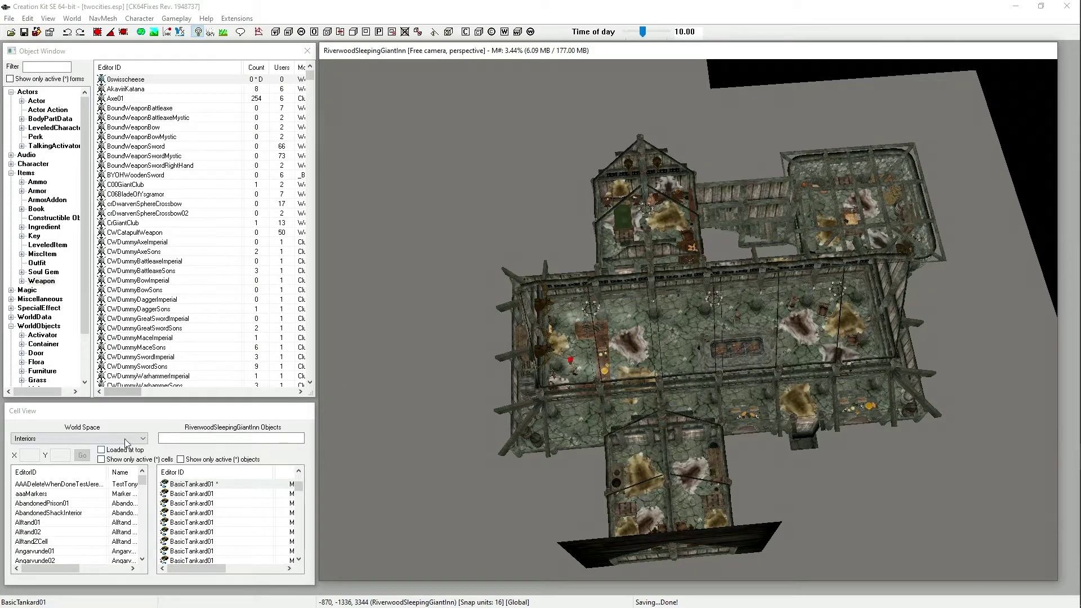
# Step: Duplicate the aaaMarkers interior cell
pyautogui.click(123, 496)
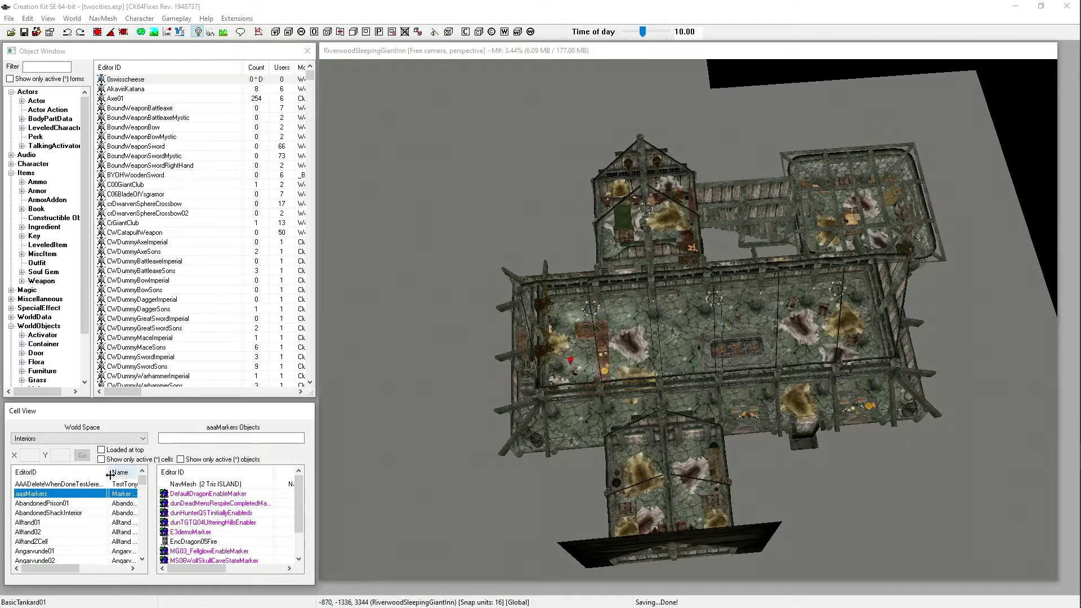
pyautogui.rightClick(40, 495)
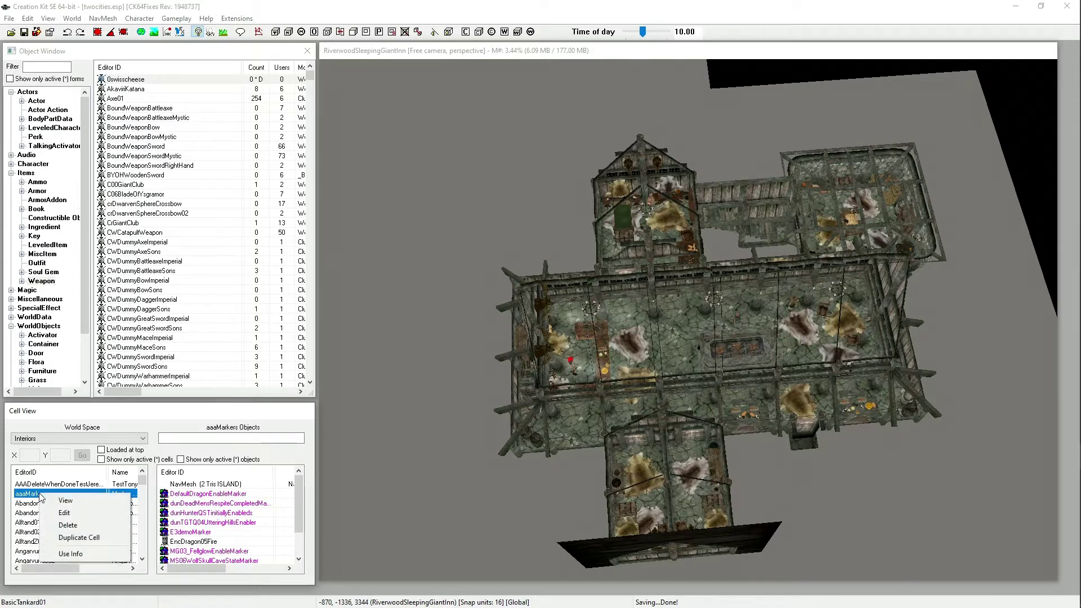
pyautogui.click(93, 538)
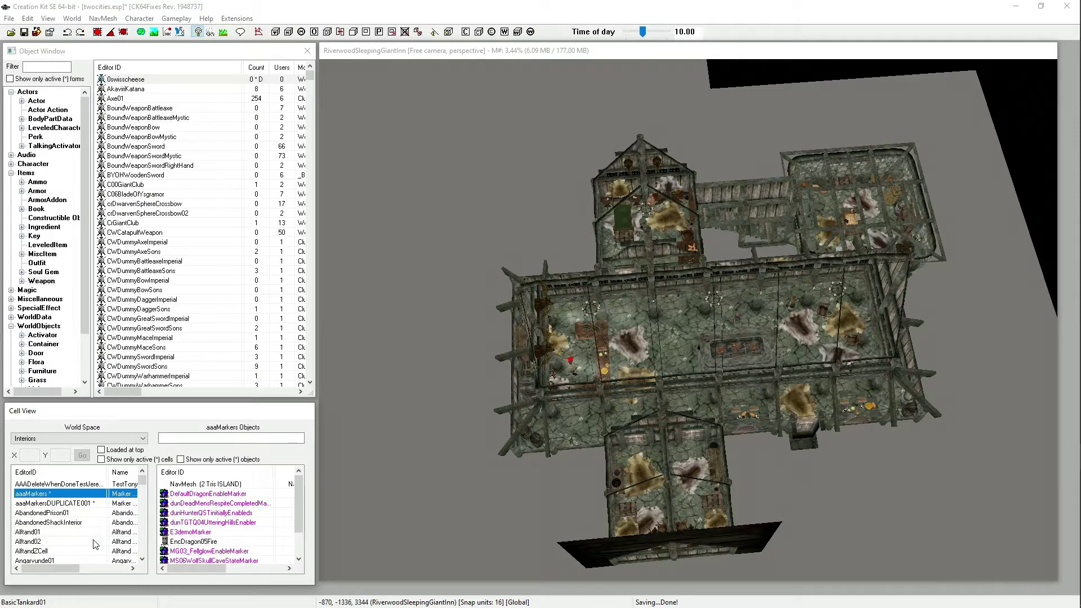
# Step: Rename the duplicated aaaMarkers cell as 0citiessunkencity
pyautogui.click(81, 502)
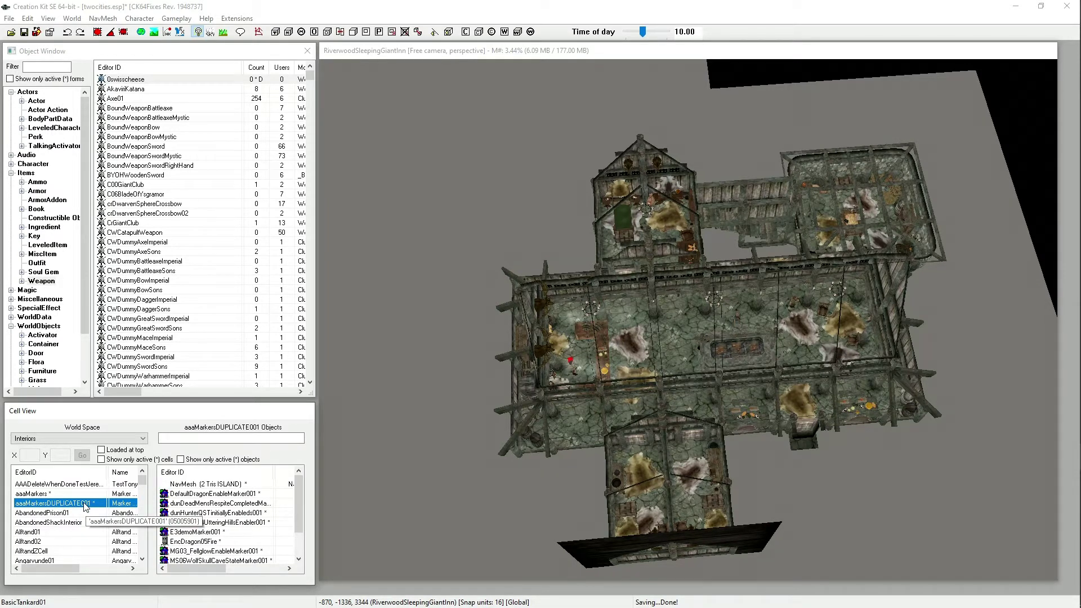
pyautogui.click(85, 504)
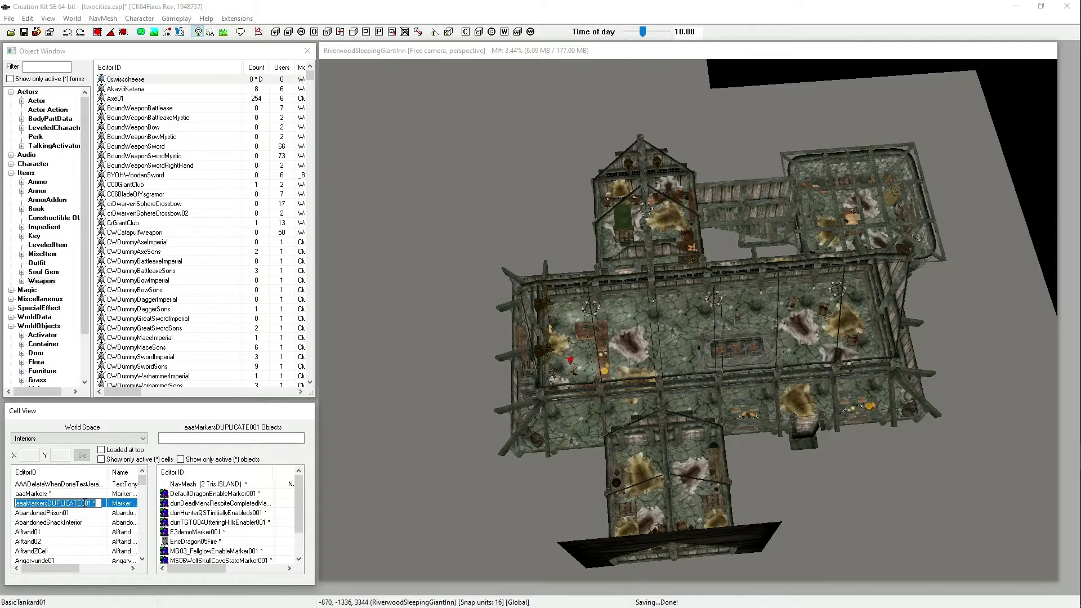
pyautogui.write('0')
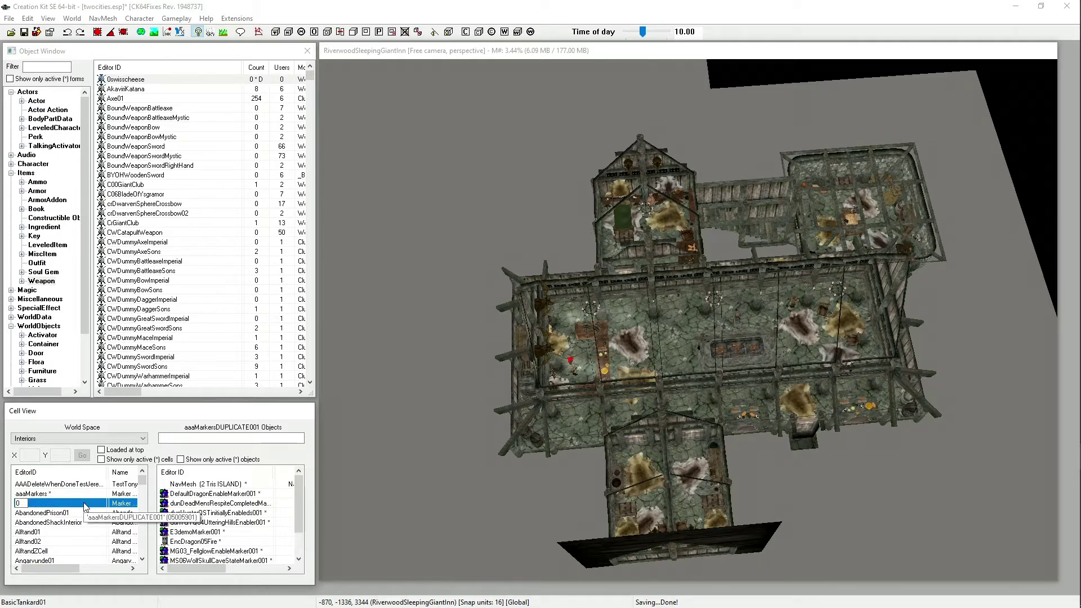
pyautogui.write('cities')
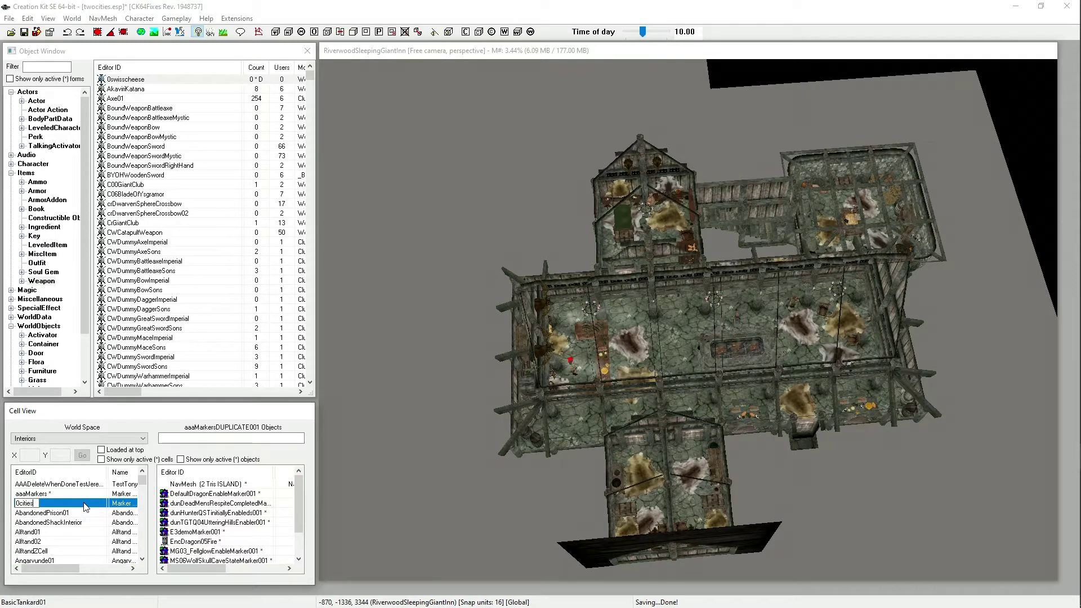
pyautogui.write('sunkencity')
pyautogui.press('Return')
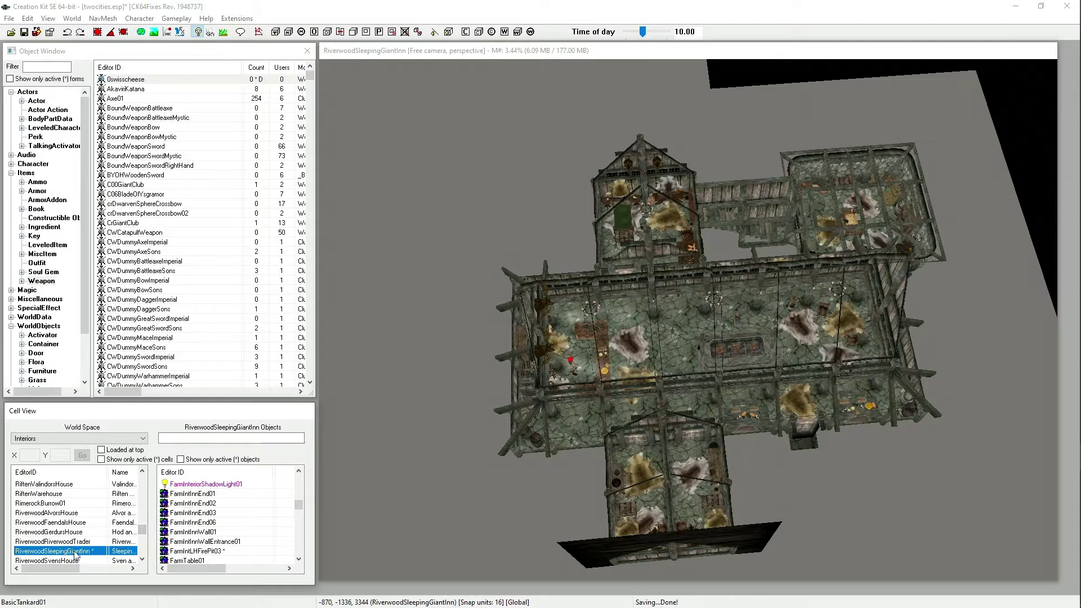
# Step: Load the 0citiessunkencity cell in the render view and delete the EncDragon05Fire dragon from it
pyautogui.moveTo(143, 532); pyautogui.dragTo(147, 477)
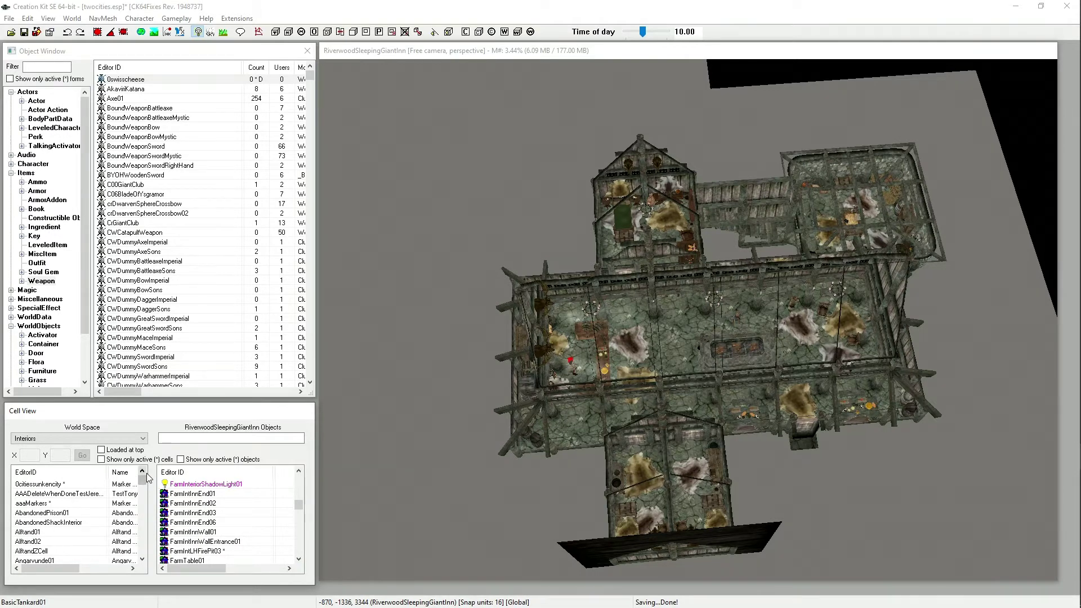
pyautogui.doubleClick(45, 485)
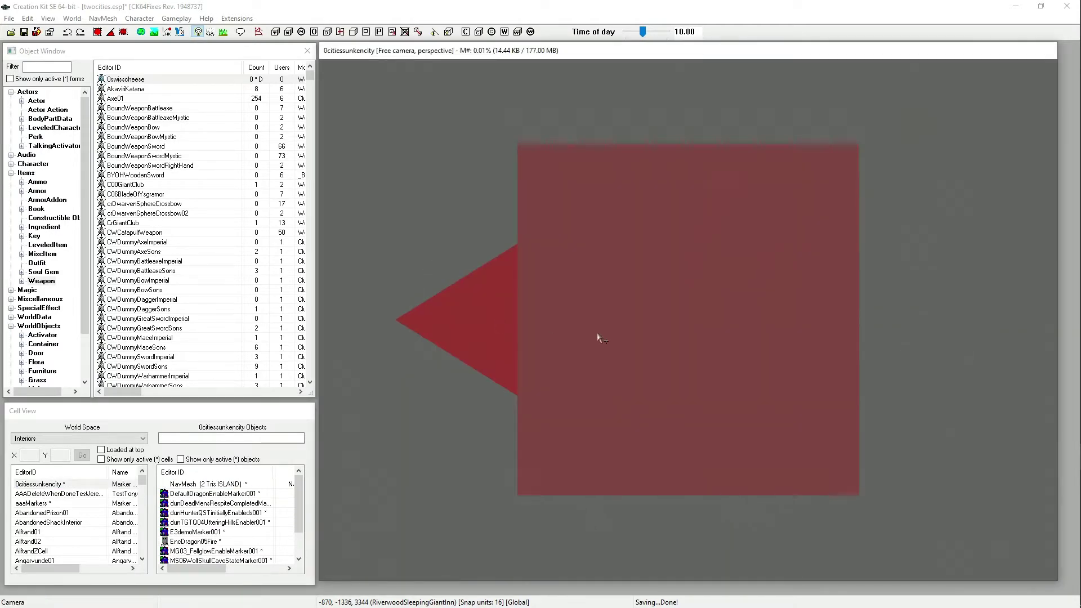
pyautogui.click(597, 333)
pyautogui.moveTo(608, 328)
pyautogui.keyDown('shift'); pyautogui.mouseDown(button='middle')
pyautogui.moveTo(666, 258)
pyautogui.moveTo(716, 245)
pyautogui.moveTo(681, 258)
pyautogui.moveTo(690, 293)
pyautogui.moveTo(679, 278)
pyautogui.mouseUp(button='middle'); pyautogui.keyUp('shift')
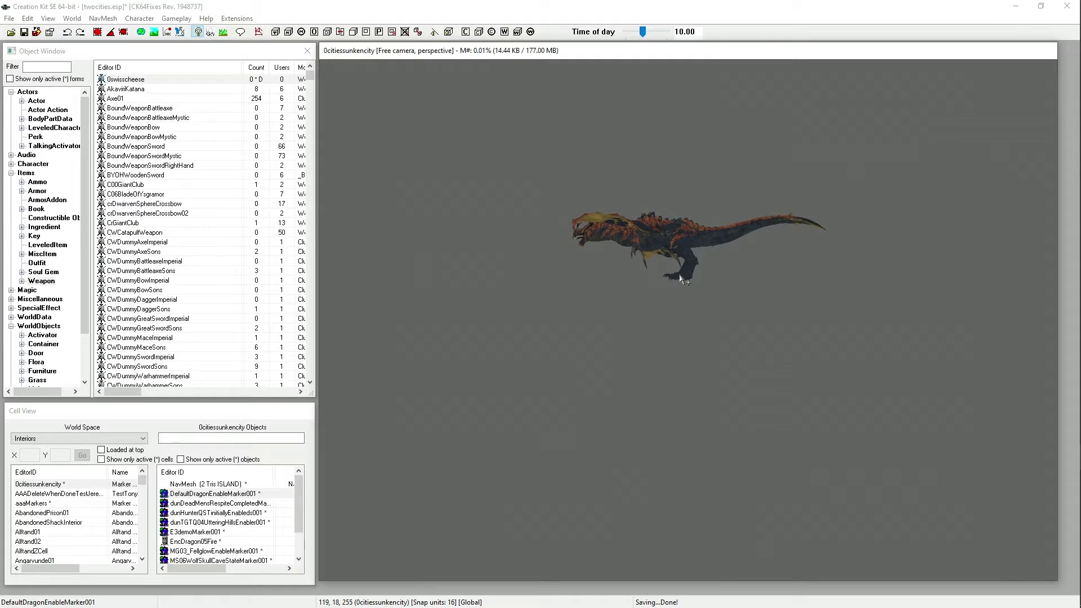
pyautogui.moveTo(680, 279)
pyautogui.keyDown('shift'); pyautogui.mouseDown(button='middle')
pyautogui.moveTo(664, 280)
pyautogui.moveTo(685, 268)
pyautogui.moveTo(685, 279)
pyautogui.moveTo(680, 269)
pyautogui.mouseUp(button='middle'); pyautogui.keyUp('shift')
pyautogui.click(653, 292)
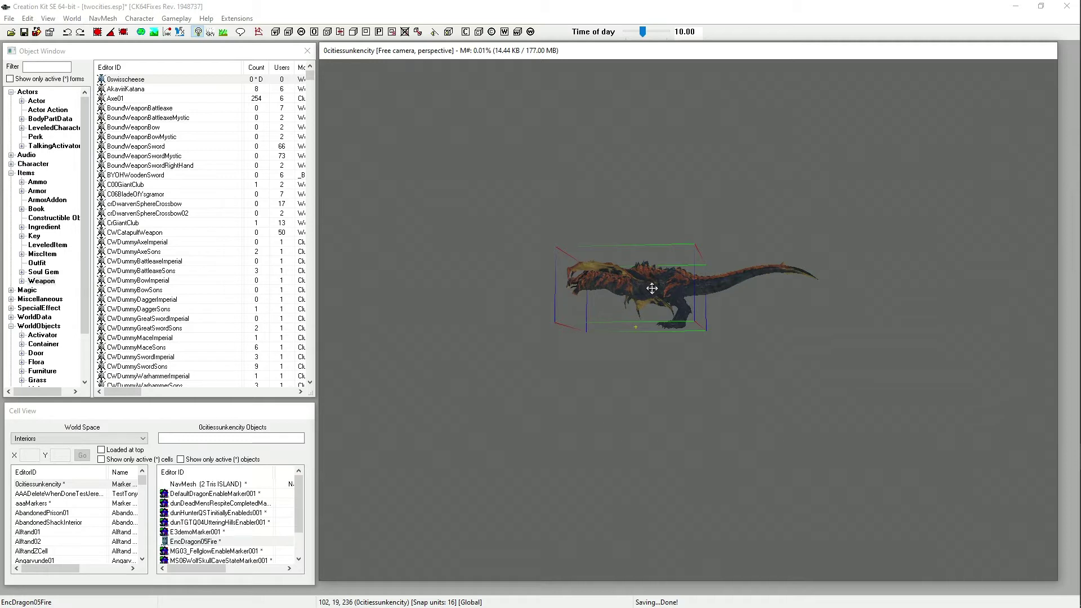
pyautogui.press('Delete')
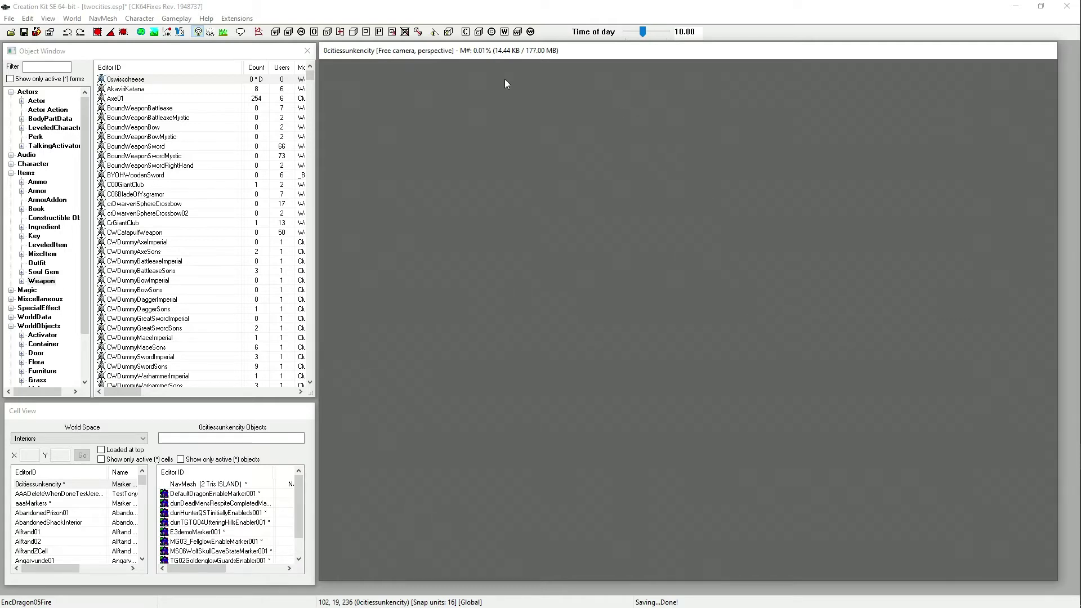
# Step: Enable both grid snapping and angle snapping for placing objects
pyautogui.click(97, 32)
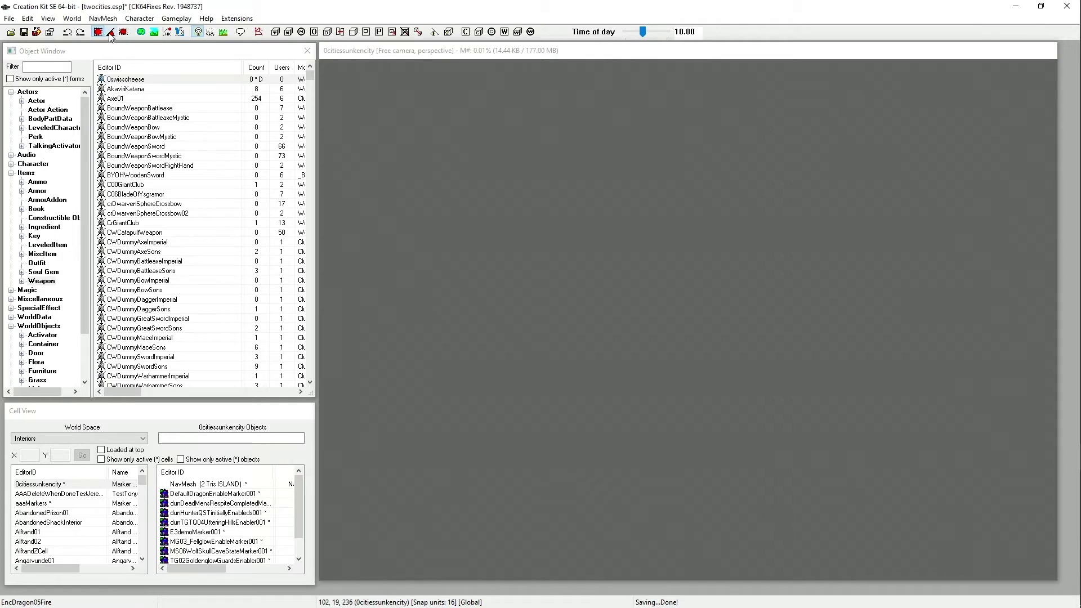
pyautogui.click(111, 34)
# Step: Expand the Static world objects through DLC02 and Dungeons to show the Dwemer subcategories
pyautogui.scroll(-2, 57, 304)
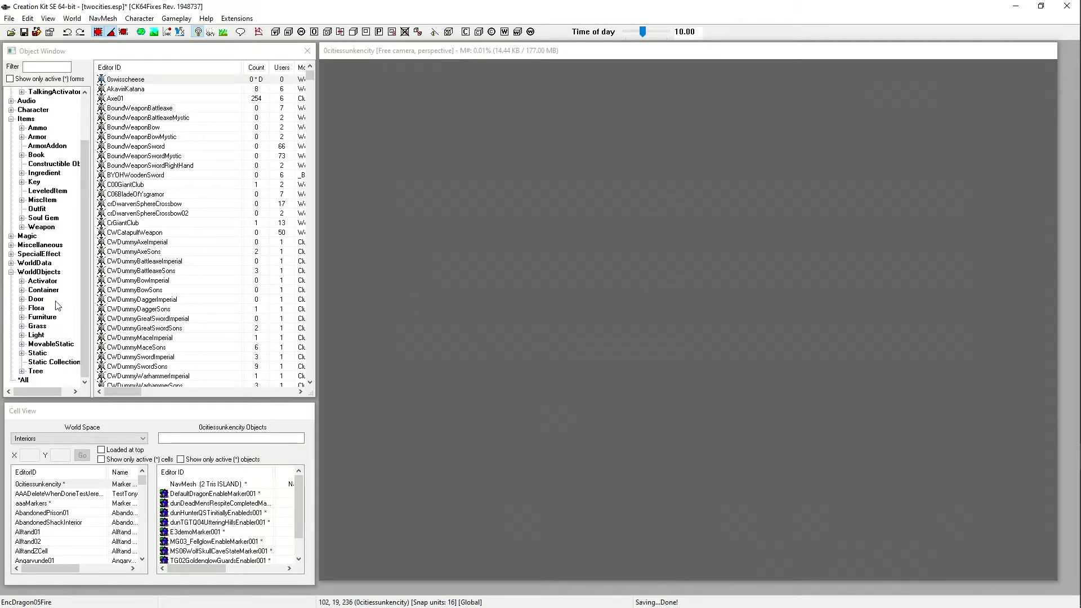
pyautogui.click(23, 353)
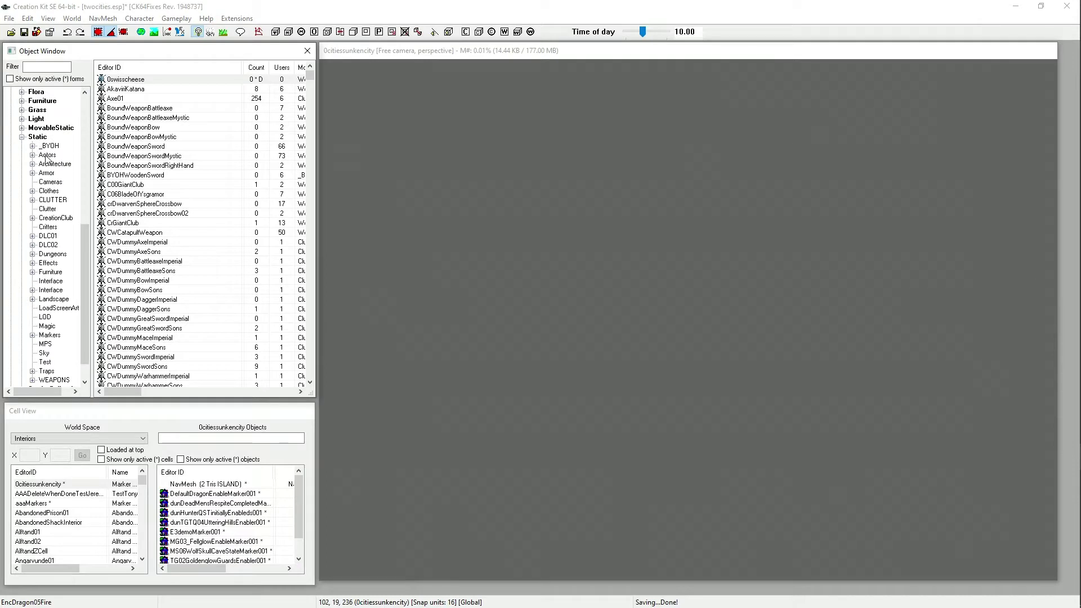
pyautogui.scroll(-1, 48, 169)
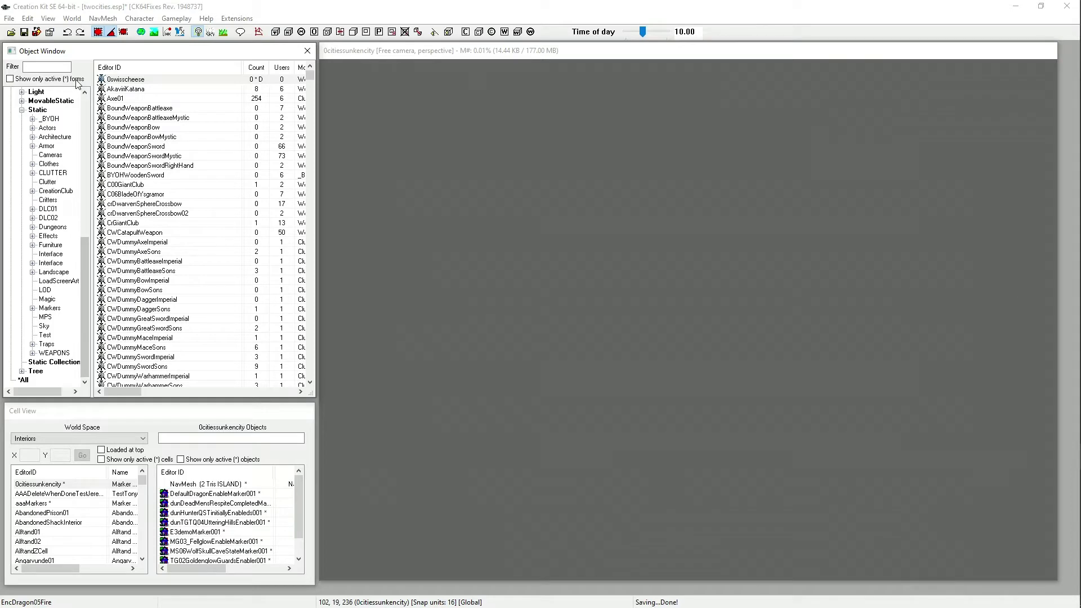
pyautogui.click(32, 218)
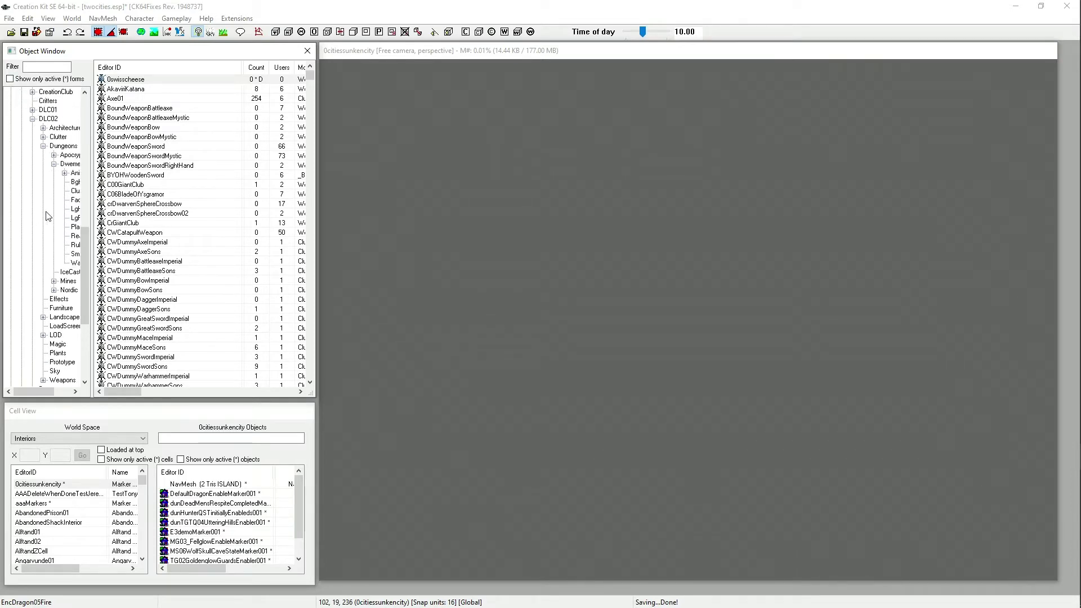
pyautogui.moveTo(35, 394); pyautogui.dragTo(52, 394)
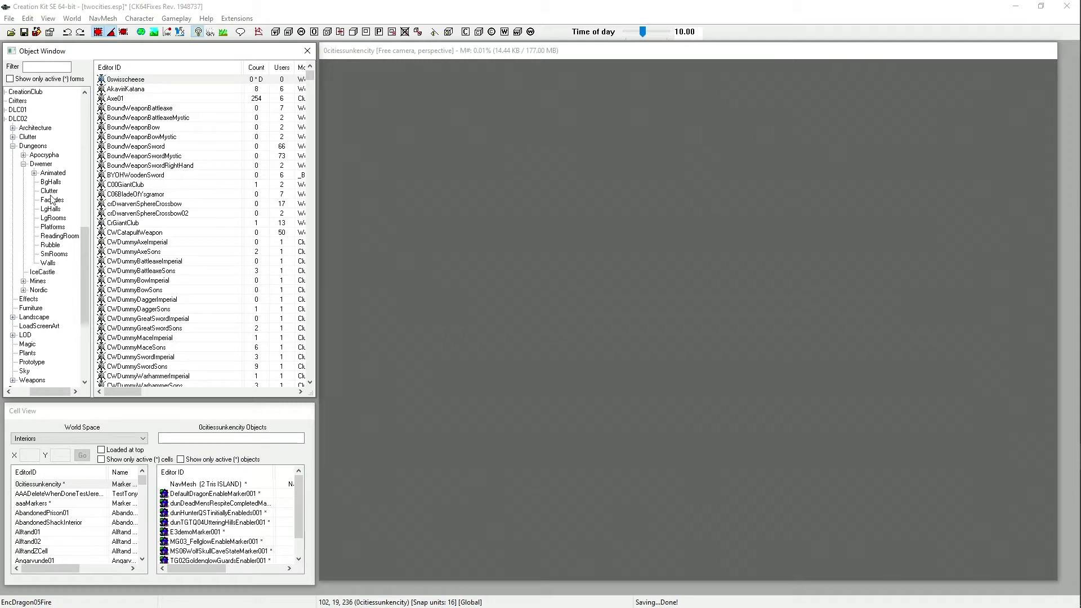
pyautogui.click(12, 129)
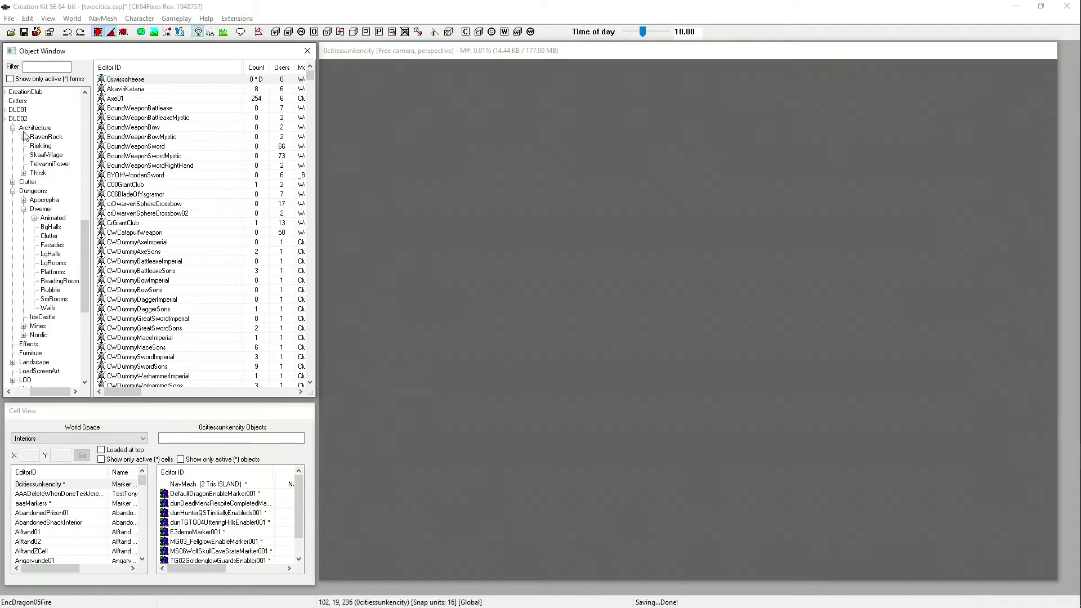
pyautogui.click(12, 128)
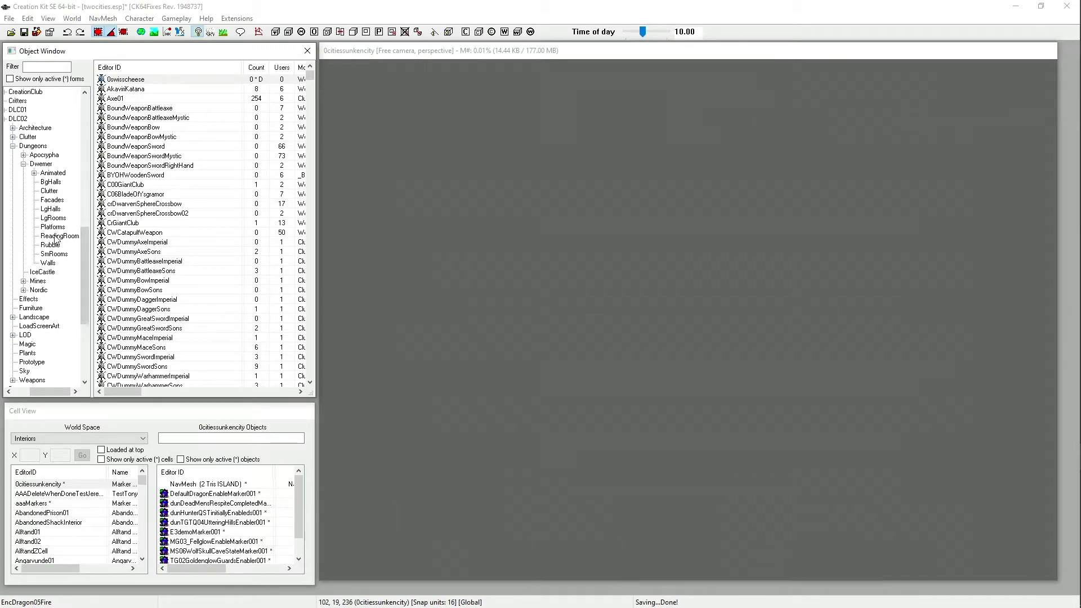
# Step: Filter the DLC02 Dwemer dungeon statics by "lift"
pyautogui.click(39, 67)
pyautogui.write('lift')
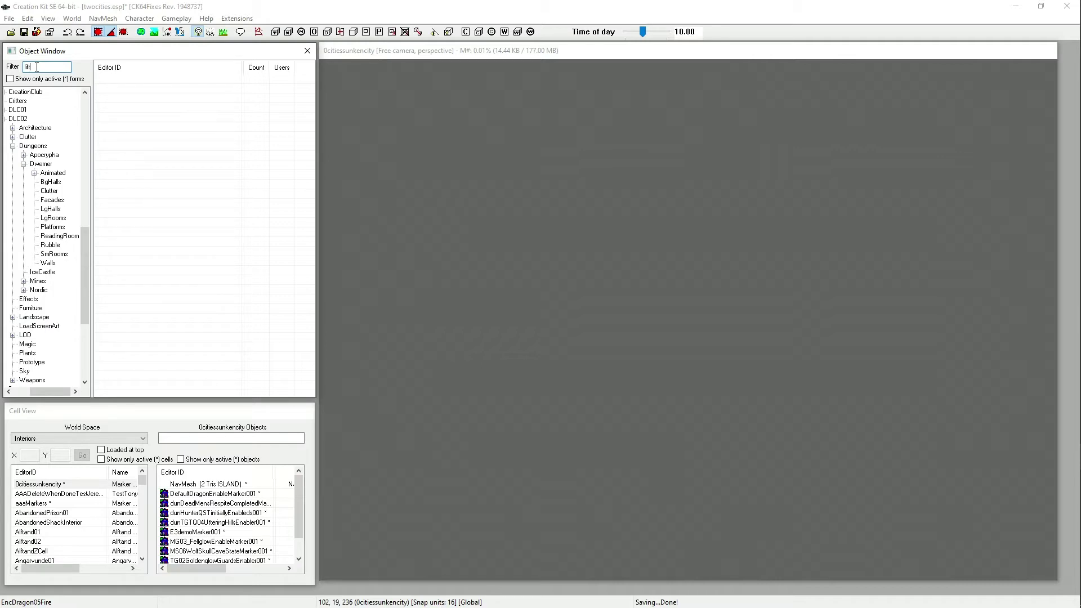
pyautogui.click(40, 165)
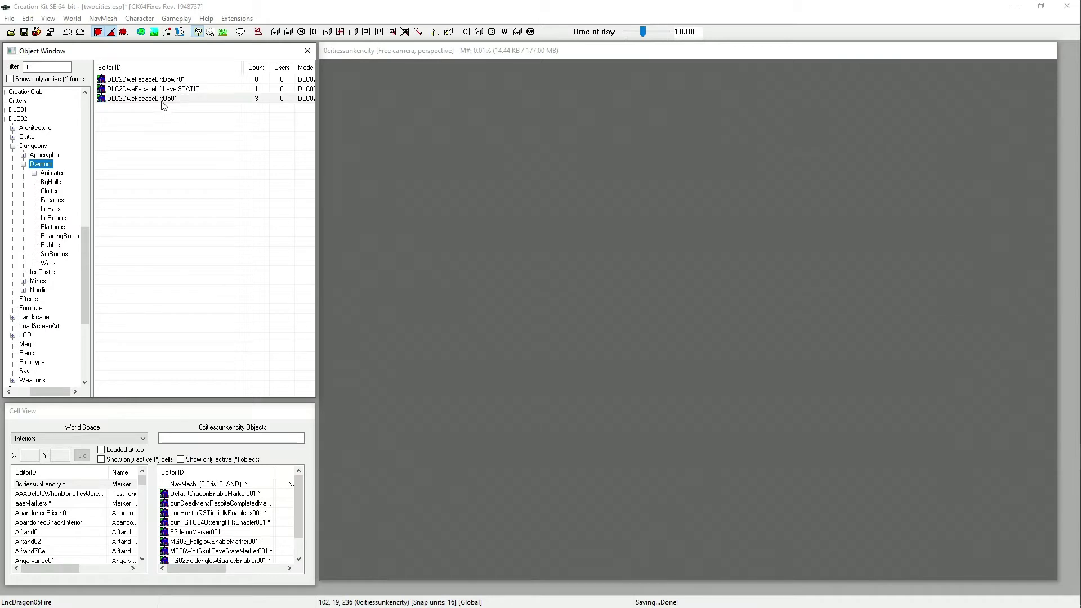
# Step: Place the DLC2DweFacadeLiftUp01 static in the 0citiessunkencity cell and inspect its base and openings
pyautogui.moveTo(154, 95); pyautogui.dragTo(159, 101)
pyautogui.moveTo(159, 100); pyautogui.dragTo(620, 315)
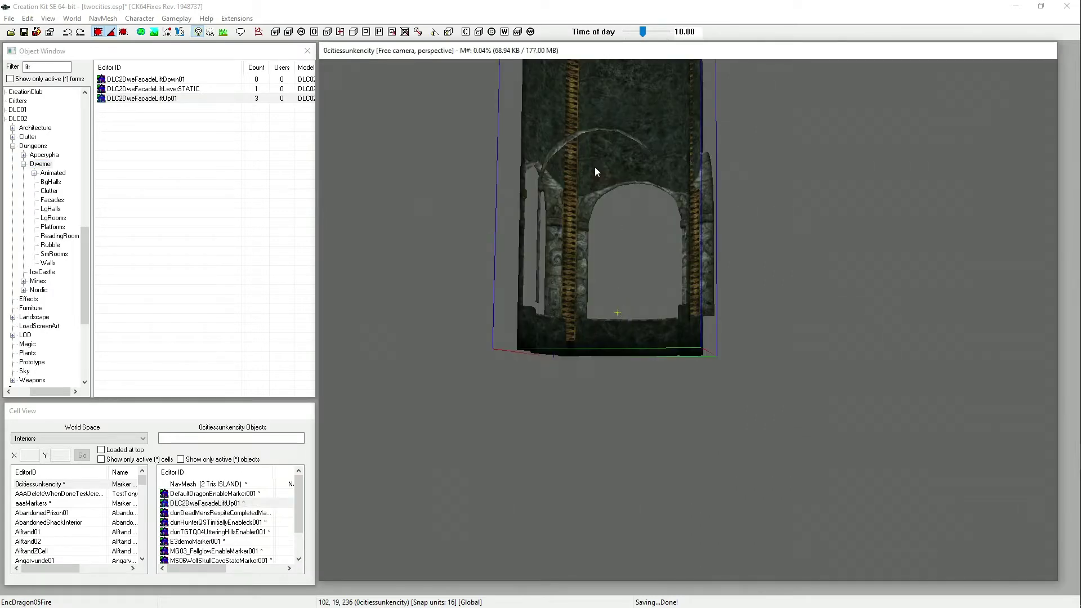
pyautogui.keyDown('shift'); pyautogui.moveTo(604, 123); pyautogui.dragTo(660, 161, button='middle'); pyautogui.keyUp('shift')
pyautogui.scroll(-5, 742, 263)
pyautogui.scroll(5, 580, 230)
pyautogui.scroll(5, 674, 197)
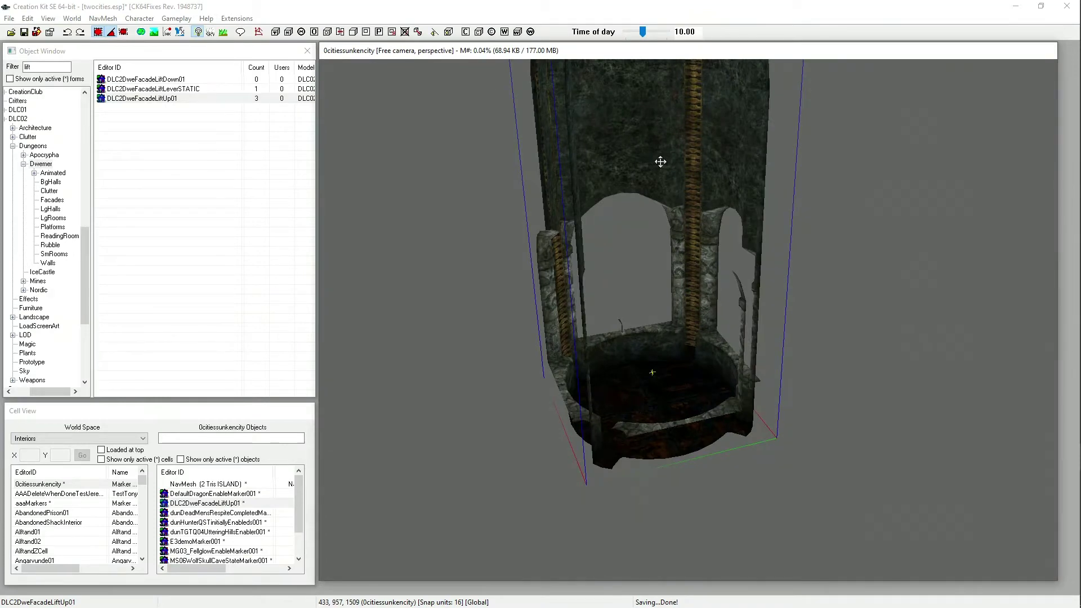
pyautogui.scroll(3, 665, 337)
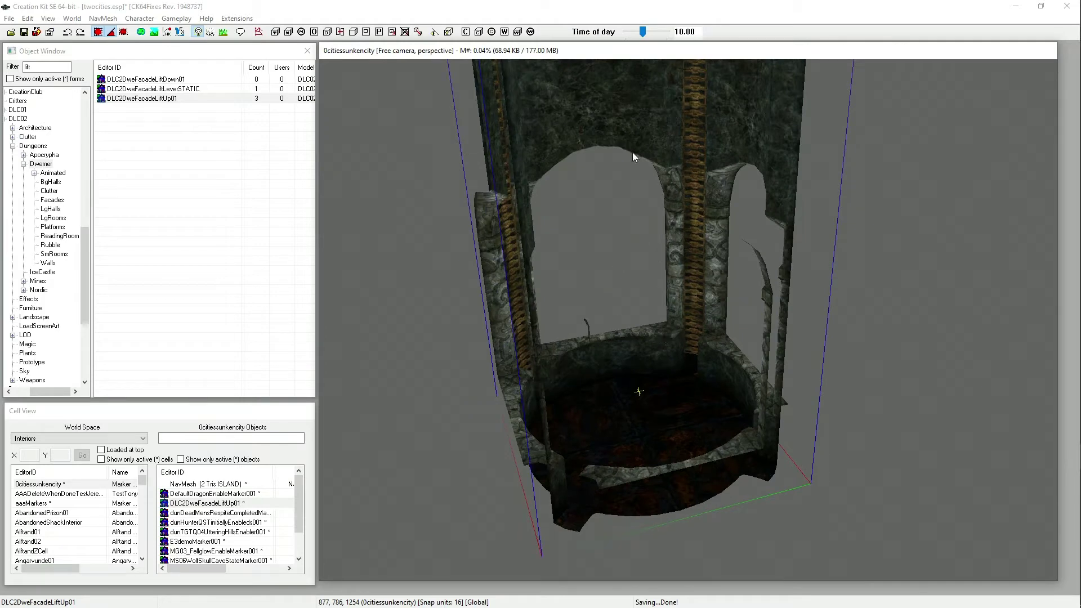
# Step: Clear the object filter and preview the DLC2DweRmSmWall01 static from the Dwemer SmRooms category
pyautogui.keyDown('shift'); pyautogui.moveTo(569, 113); pyautogui.dragTo(719, 106, button='middle'); pyautogui.keyUp('shift')
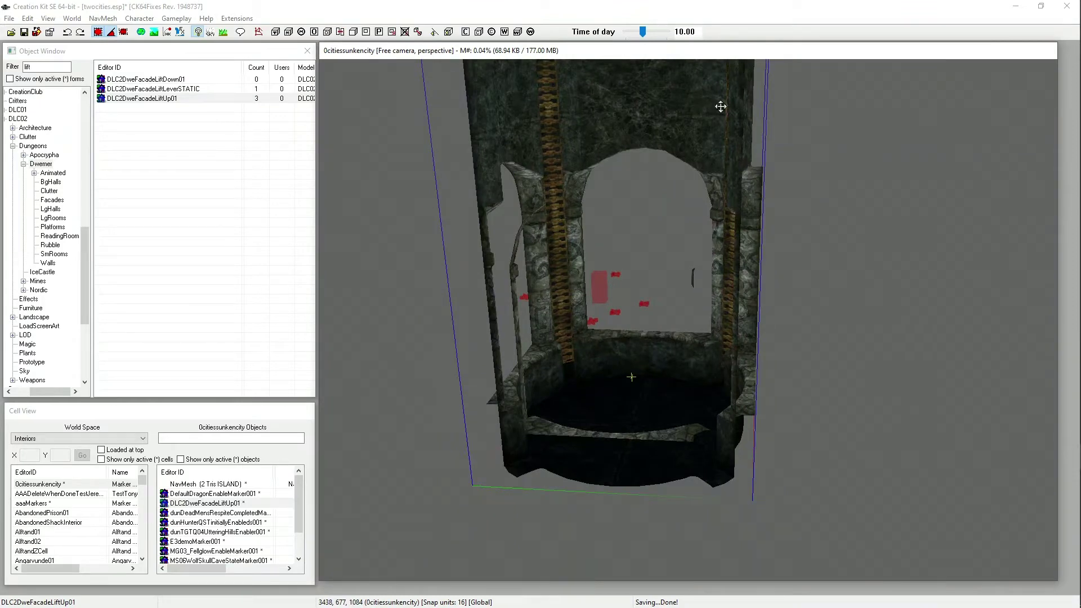
pyautogui.keyDown('shift'); pyautogui.moveTo(657, 164); pyautogui.dragTo(607, 135, button='middle'); pyautogui.keyUp('shift')
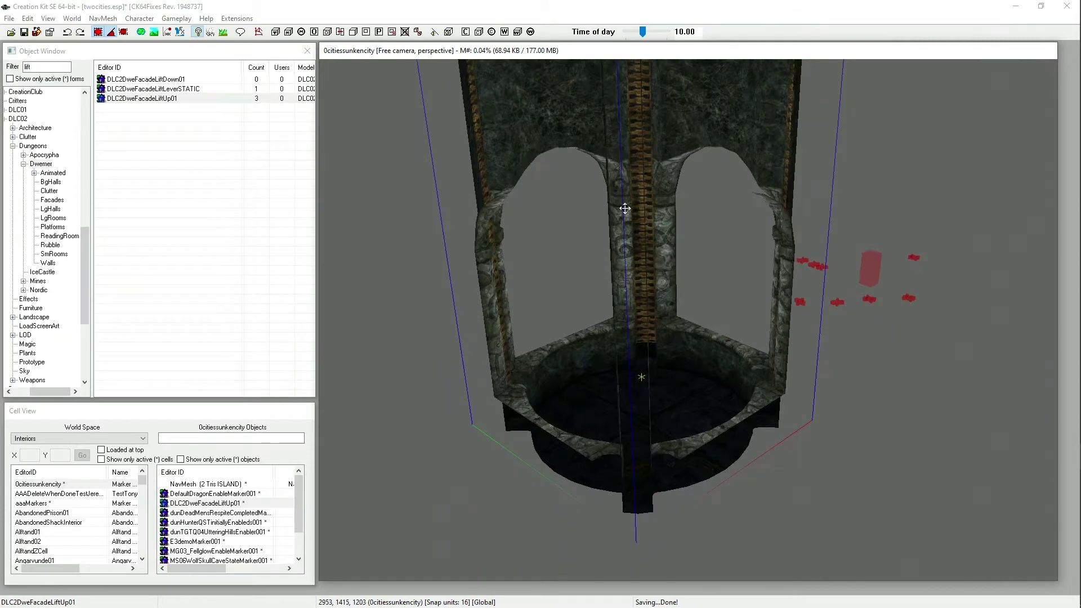
pyautogui.keyDown('shift'); pyautogui.moveTo(622, 234); pyautogui.dragTo(608, 238, button='middle'); pyautogui.keyUp('shift')
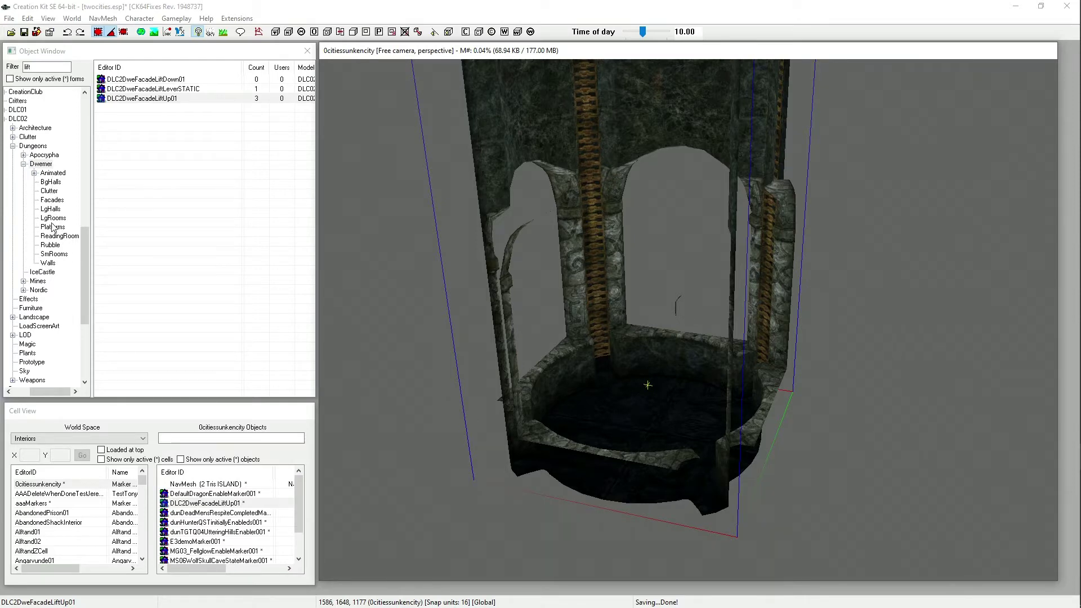
pyautogui.click(54, 254)
pyautogui.doubleClick(27, 66)
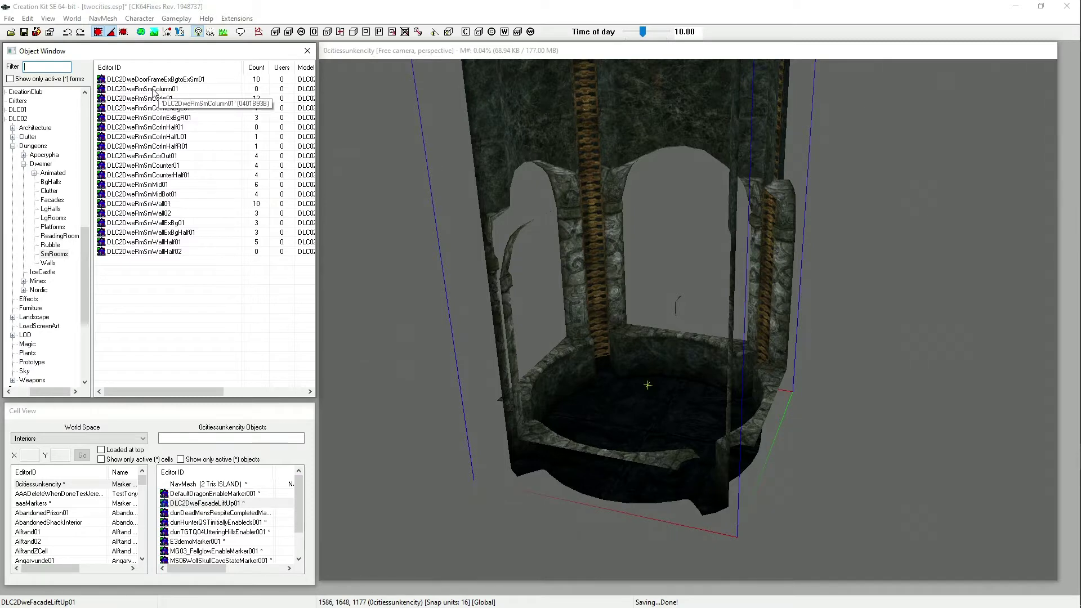
pyautogui.rightClick(152, 203)
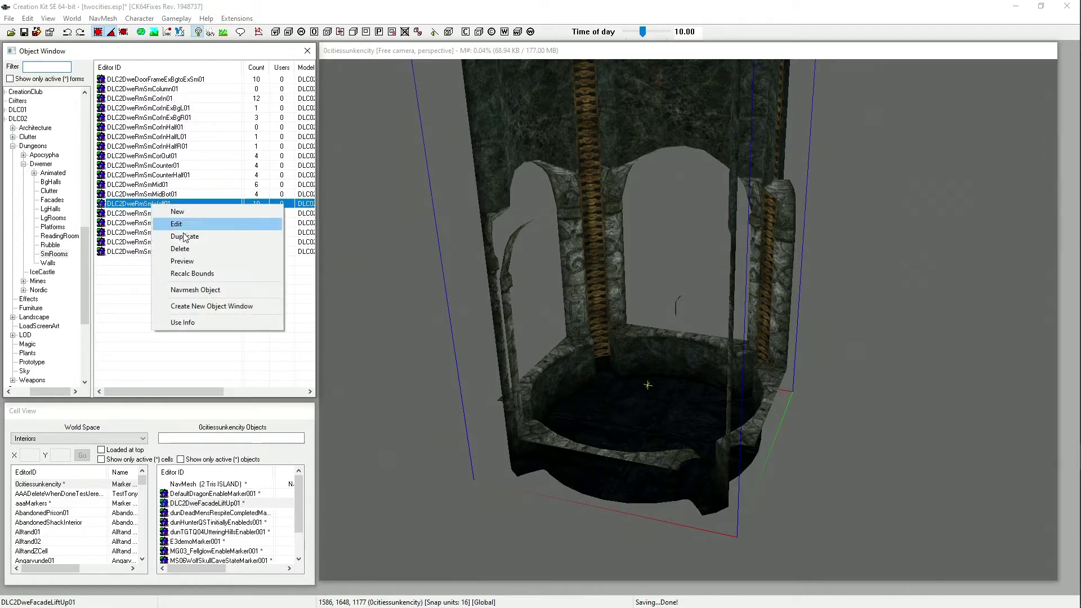
pyautogui.click(189, 262)
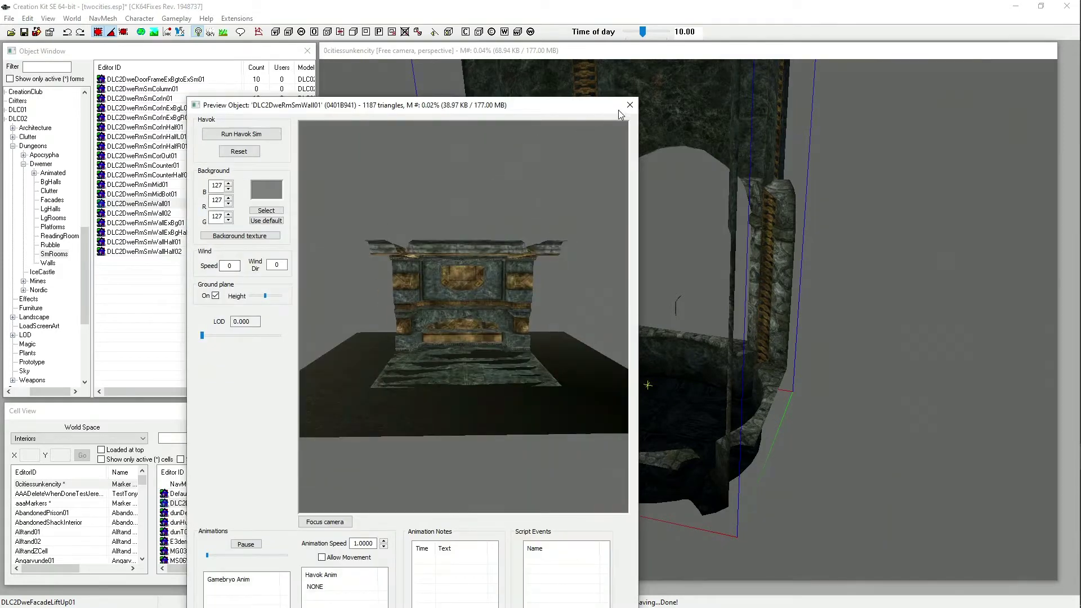
pyautogui.click(630, 105)
pyautogui.scroll(-2, 667, 330)
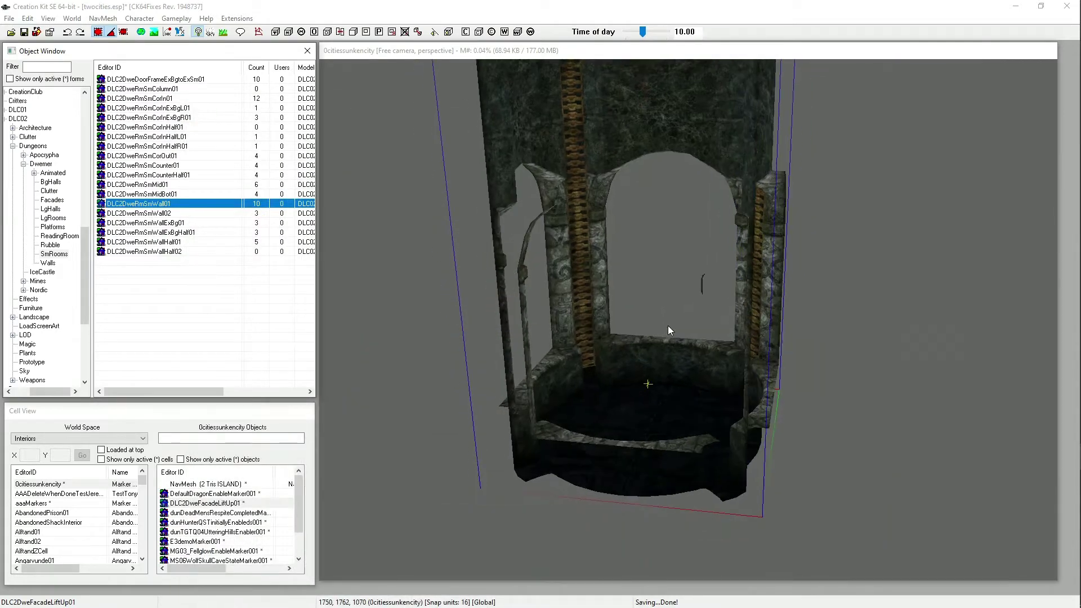
# Step: Preview the DLC2DweHallLg4way01 static from the Dwemer LgHalls category
pyautogui.click(50, 209)
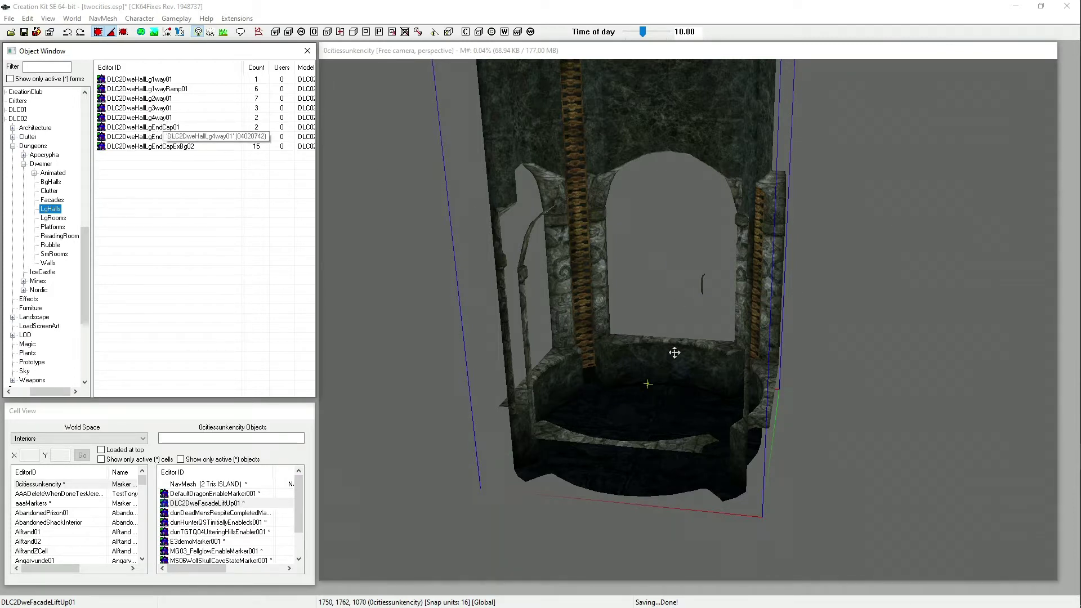
pyautogui.rightClick(155, 117)
pyautogui.click(189, 172)
pyautogui.moveTo(540, 299); pyautogui.dragTo(372, 251)
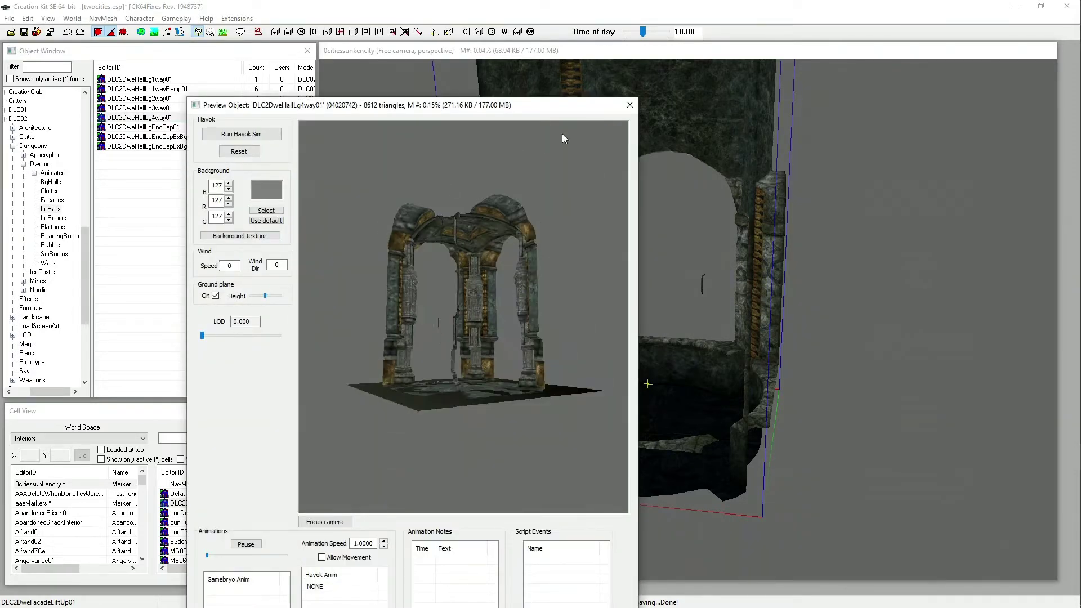
pyautogui.click(629, 105)
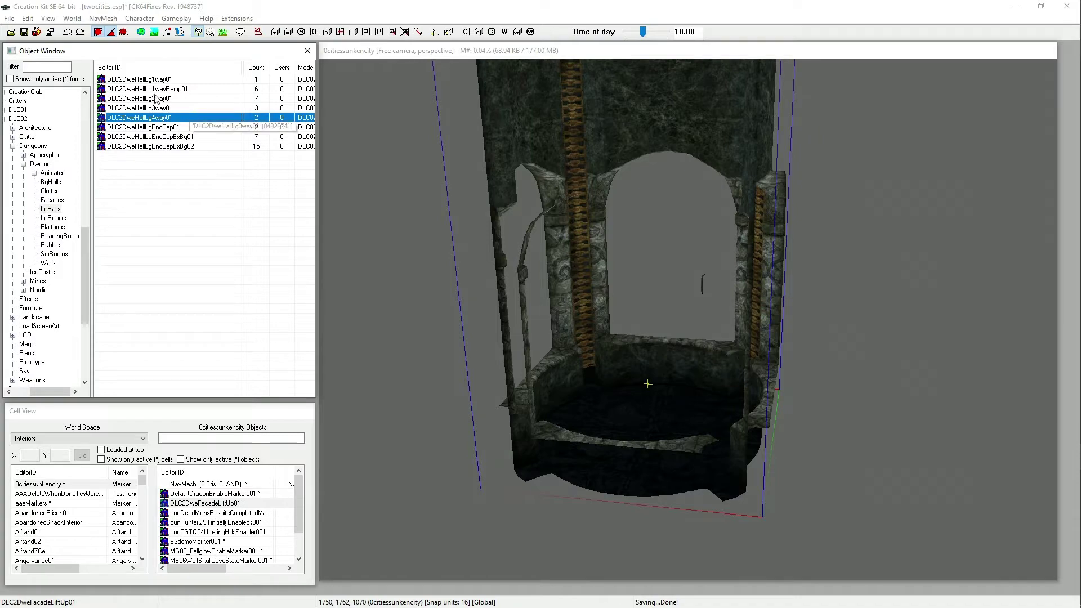
# Step: Place the DLC2DweHallLg1way01 static in front of the lift so the hall leads to one of its openings
pyautogui.moveTo(154, 82); pyautogui.dragTo(592, 524)
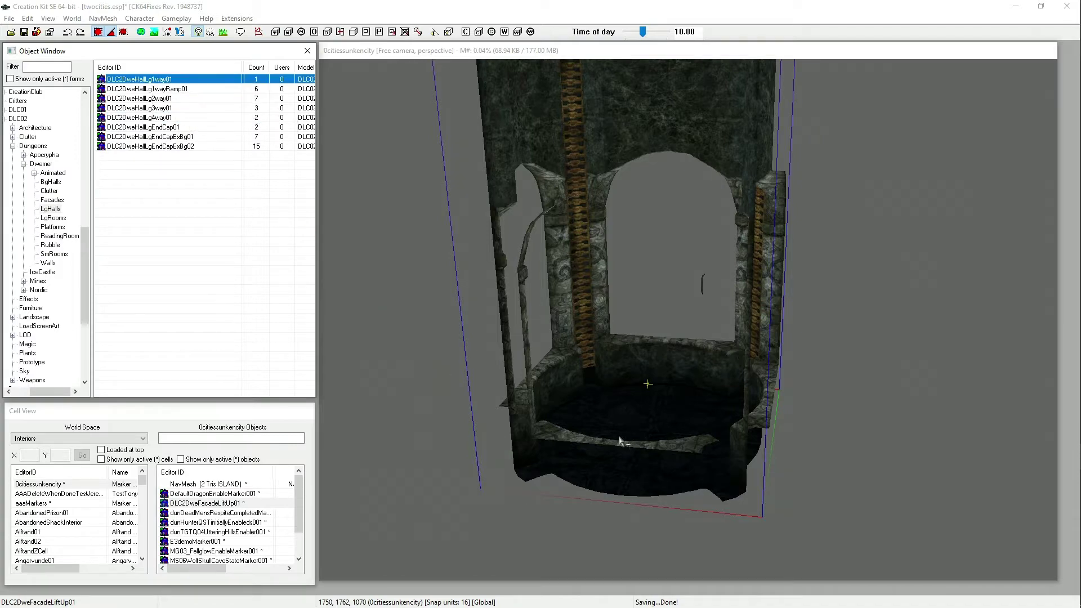
pyautogui.moveTo(620, 438); pyautogui.dragTo(619, 438)
pyautogui.scroll(-2, 608, 439)
pyautogui.keyDown('shift'); pyautogui.moveTo(605, 429); pyautogui.dragTo(434, 357, button='middle'); pyautogui.keyUp('shift')
pyautogui.scroll(3, 621, 414)
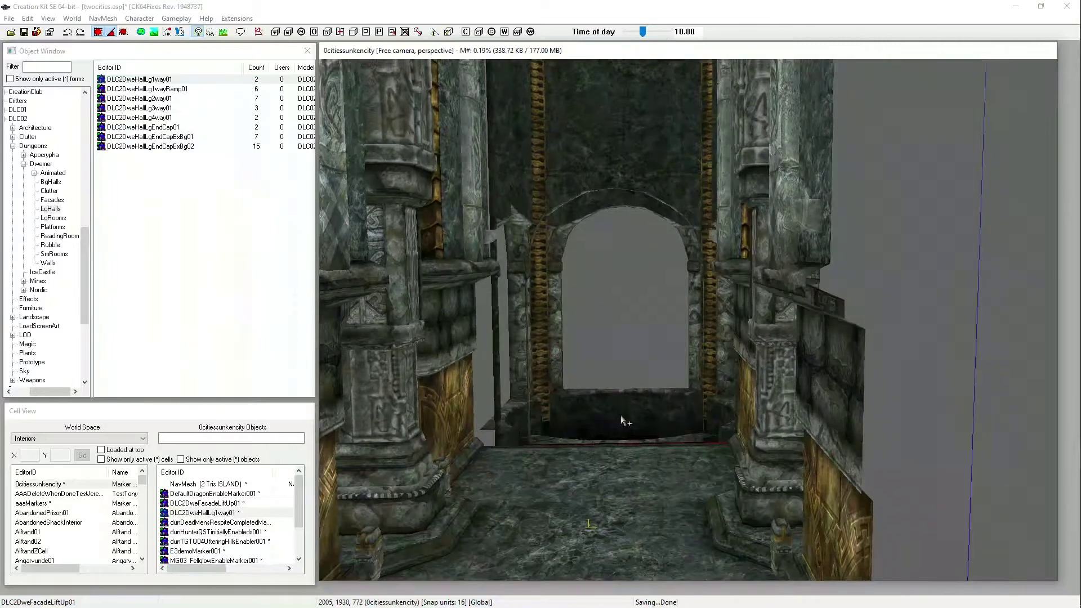
pyautogui.scroll(2, 621, 420)
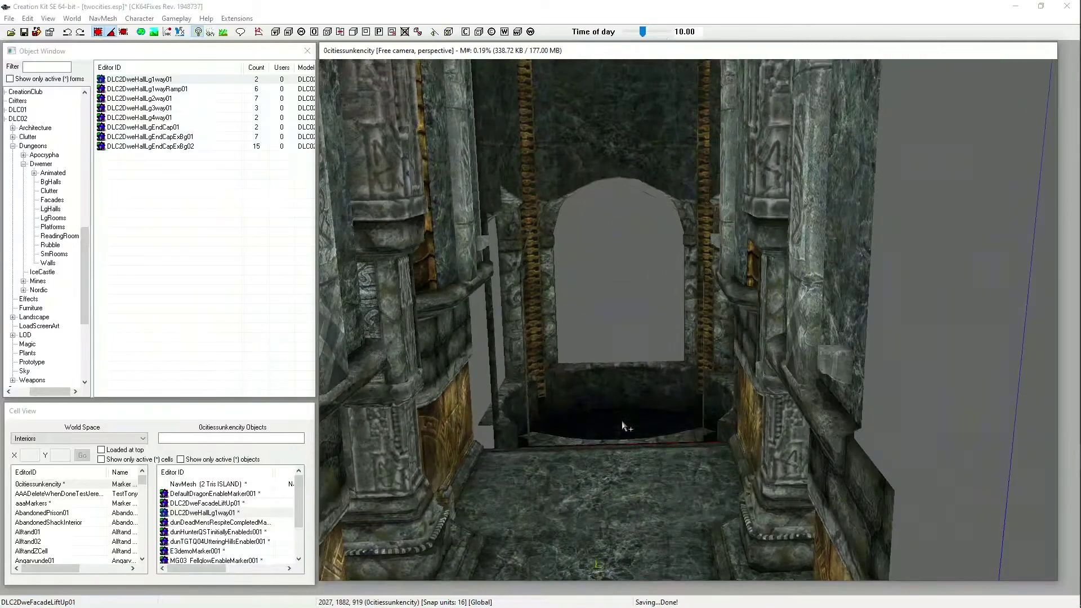
# Step: Preview the DLC2DweFacadeTower01 static from the Dwemer Facades category
pyautogui.click(53, 200)
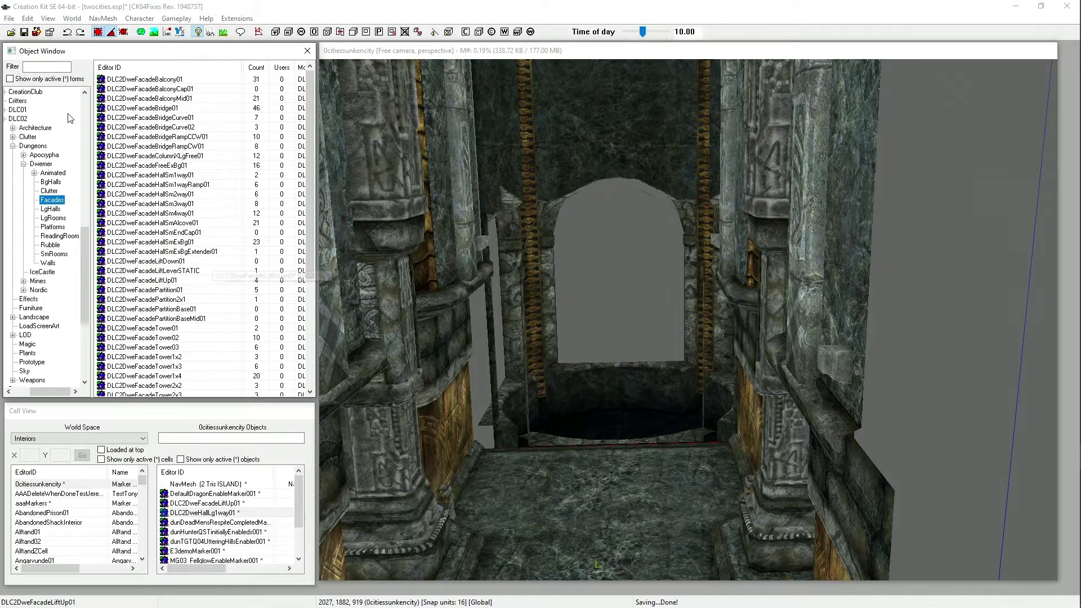
pyautogui.click(41, 68)
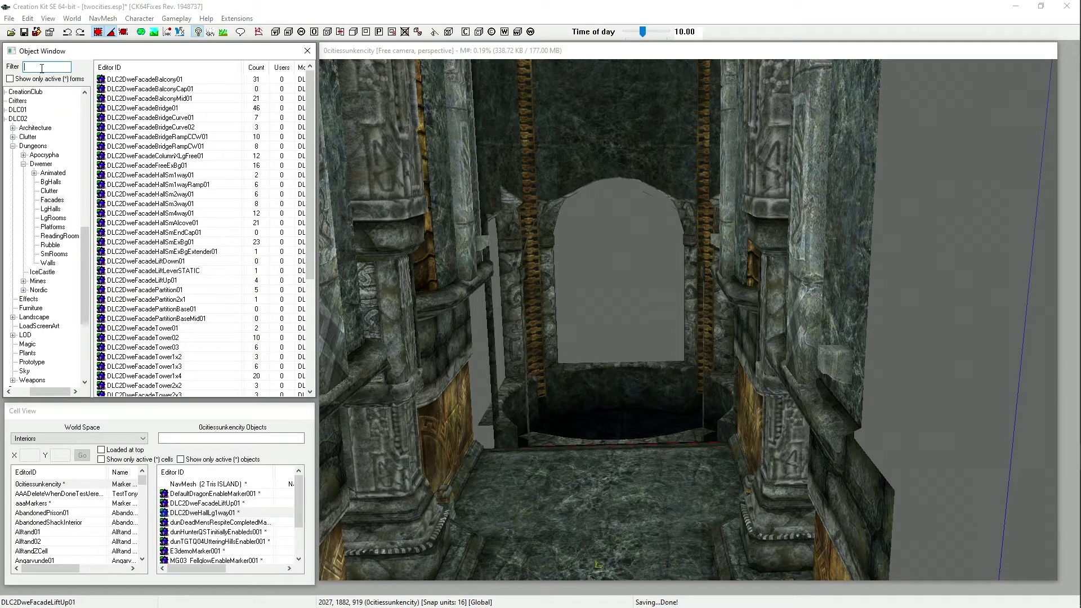
pyautogui.write('dd')
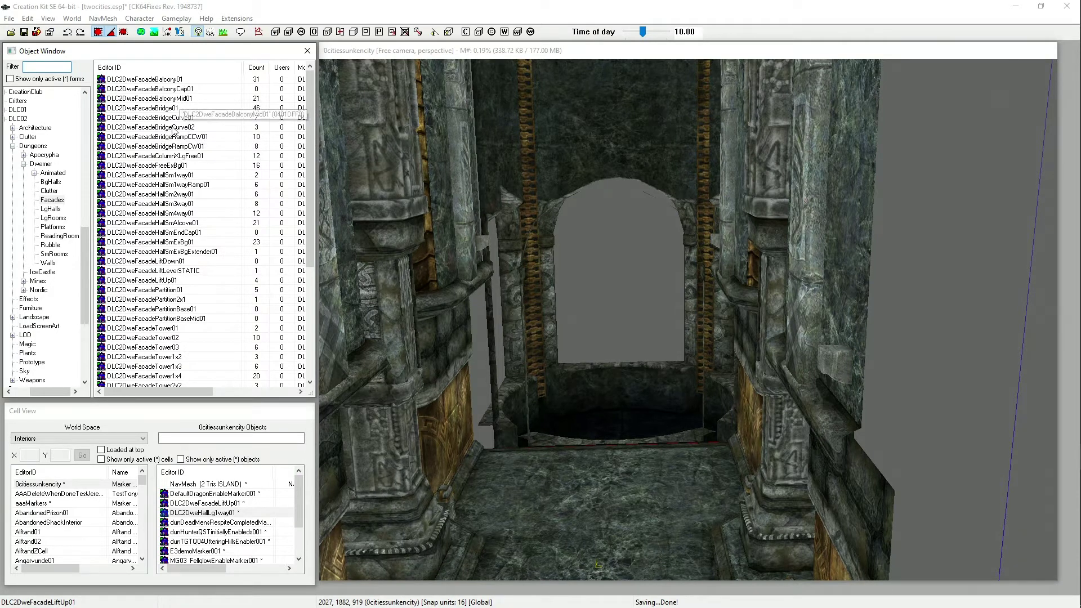
pyautogui.scroll(-3, 169, 214)
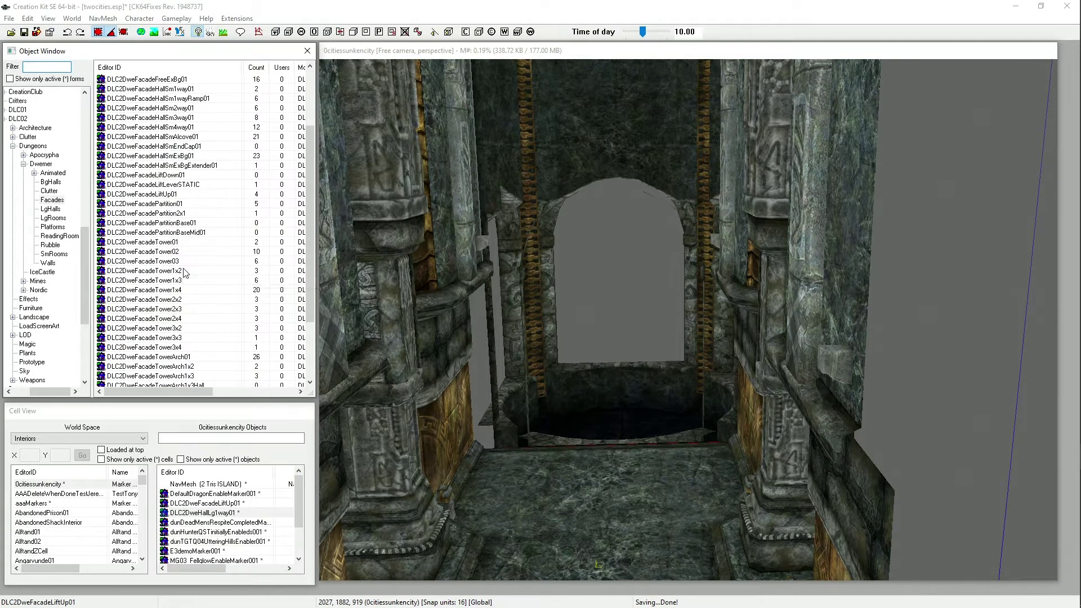
pyautogui.rightClick(160, 241)
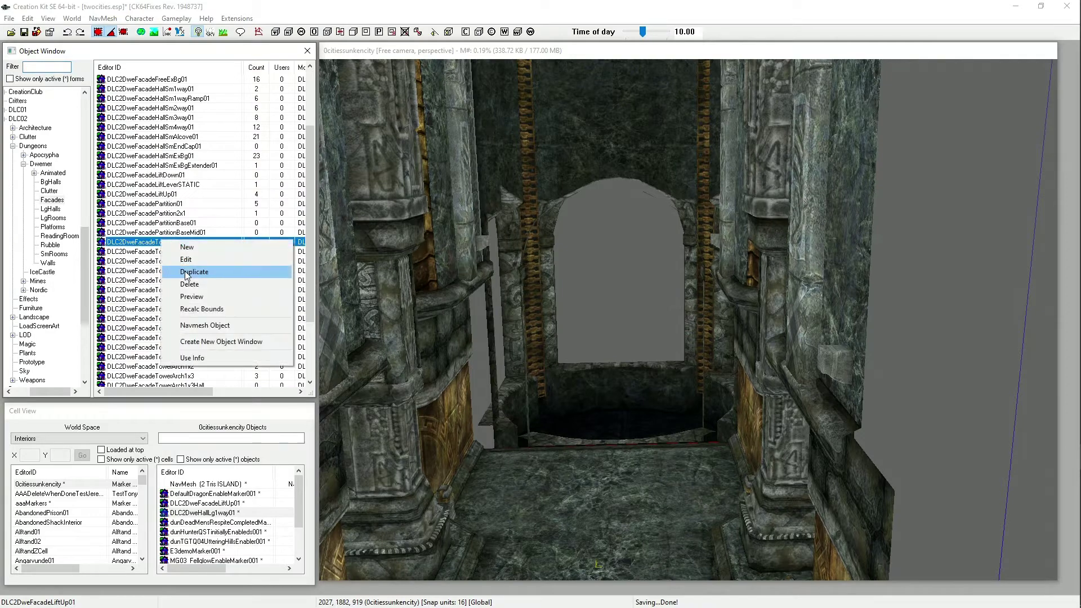
pyautogui.click(198, 302)
pyautogui.moveTo(410, 287)
pyautogui.mouseDown()
pyautogui.moveTo(316, 336)
pyautogui.moveTo(425, 298)
pyautogui.mouseUp()
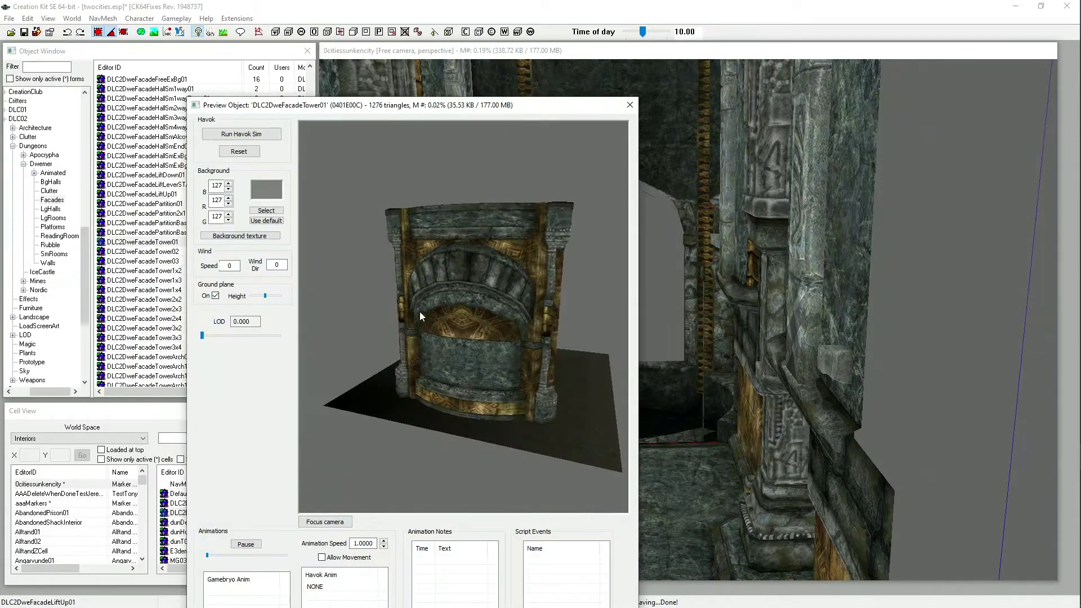
pyautogui.click(631, 107)
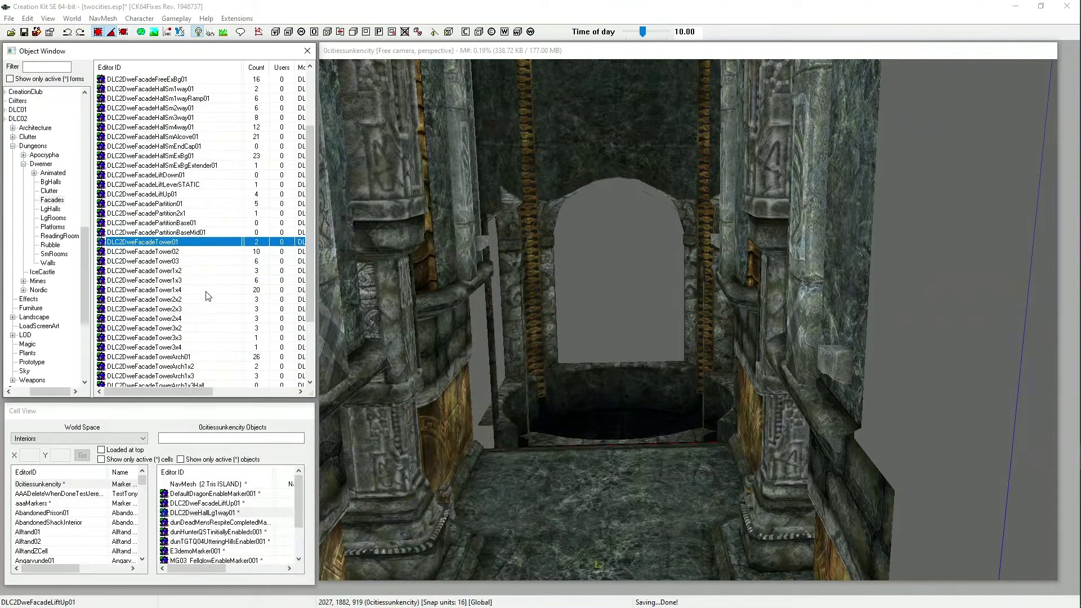
# Step: Preview the DLC2DweFacadeTowerArch01 static and inspect its doorway
pyautogui.scroll(-1, 205, 327)
pyautogui.scroll(-2, 205, 327)
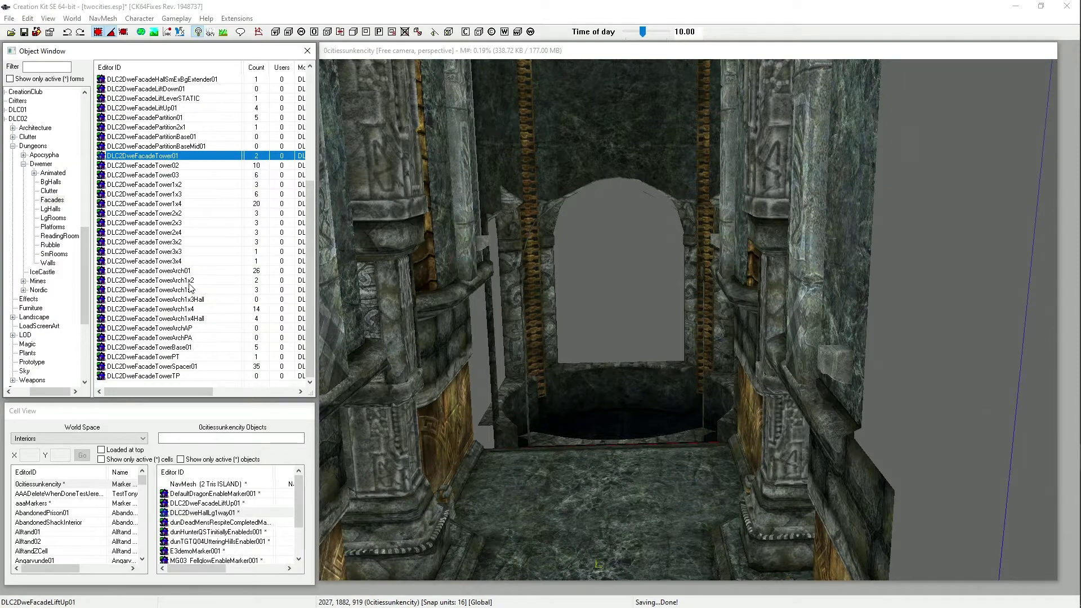
pyautogui.rightClick(181, 274)
pyautogui.click(220, 326)
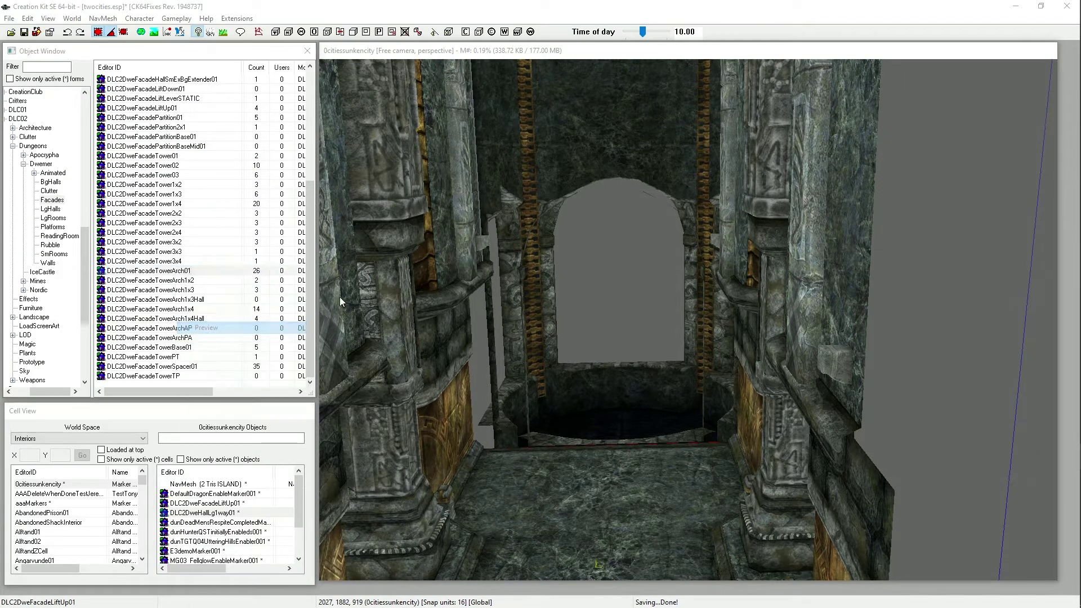
pyautogui.moveTo(364, 325); pyautogui.dragTo(309, 298)
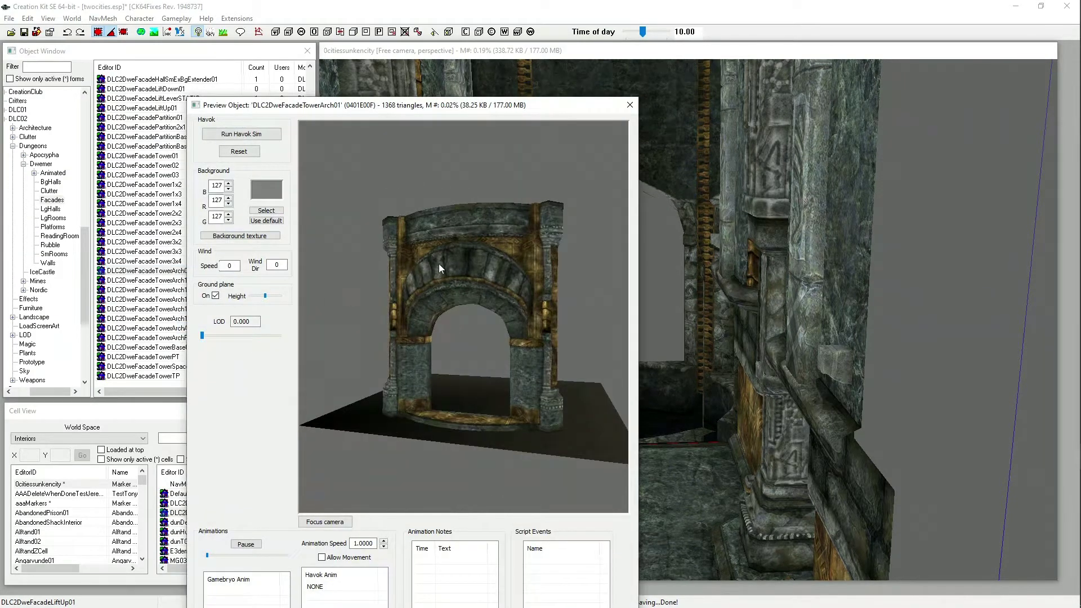
pyautogui.moveTo(484, 272)
pyautogui.mouseDown()
pyautogui.moveTo(518, 258)
pyautogui.moveTo(493, 256)
pyautogui.mouseUp()
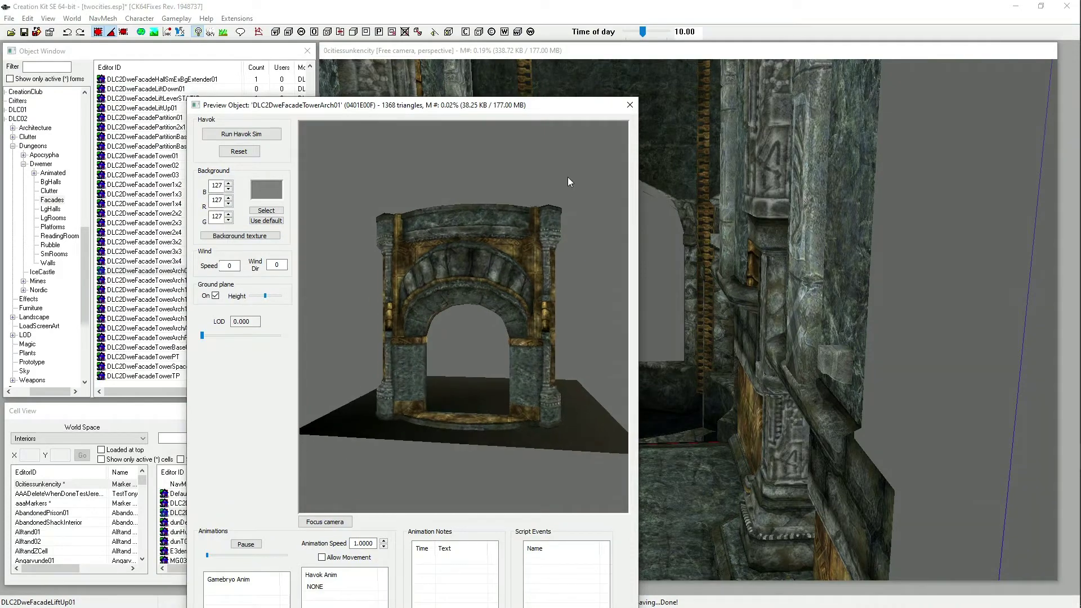
pyautogui.click(629, 106)
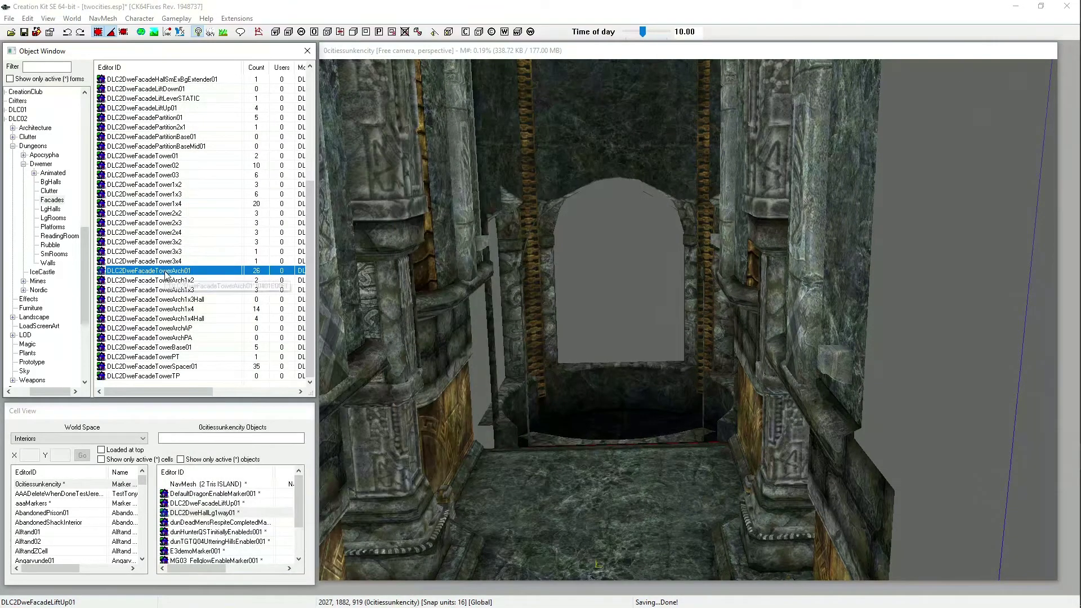
# Step: Place the DLC2DweFacadeTowerArch01 static at the lift opening and align it between the lift and the large hall
pyautogui.moveTo(589, 463); pyautogui.dragTo(590, 459)
pyautogui.moveTo(592, 386); pyautogui.dragTo(647, 387, button='right')
pyautogui.moveTo(743, 388); pyautogui.dragTo(619, 392, button='right')
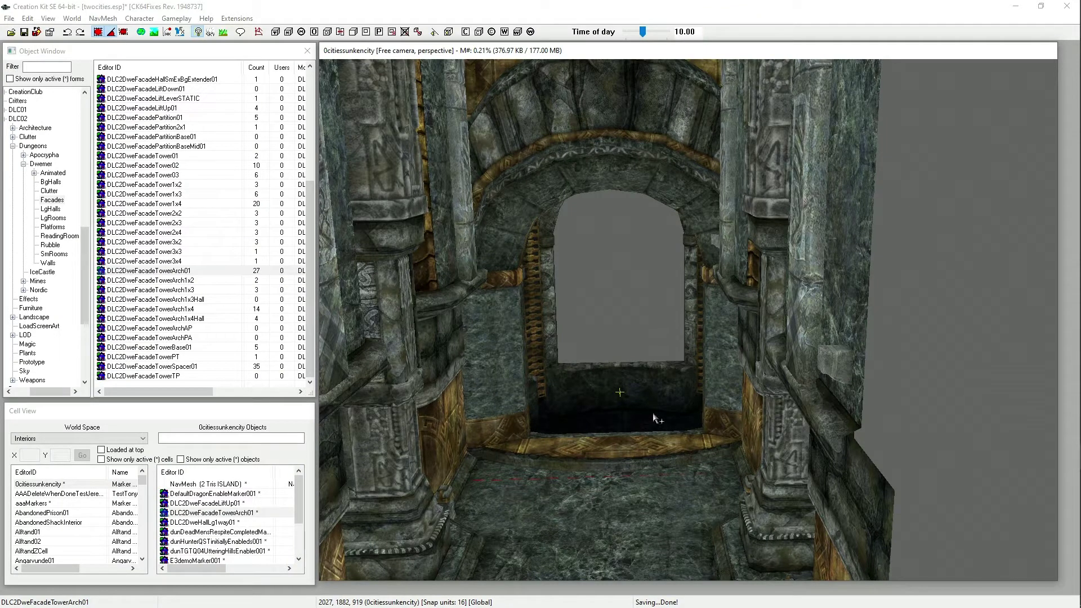
pyautogui.keyDown('shift'); pyautogui.moveTo(657, 423); pyautogui.dragTo(565, 459, button='middle'); pyautogui.keyUp('shift')
pyautogui.moveTo(462, 376); pyautogui.dragTo(436, 378)
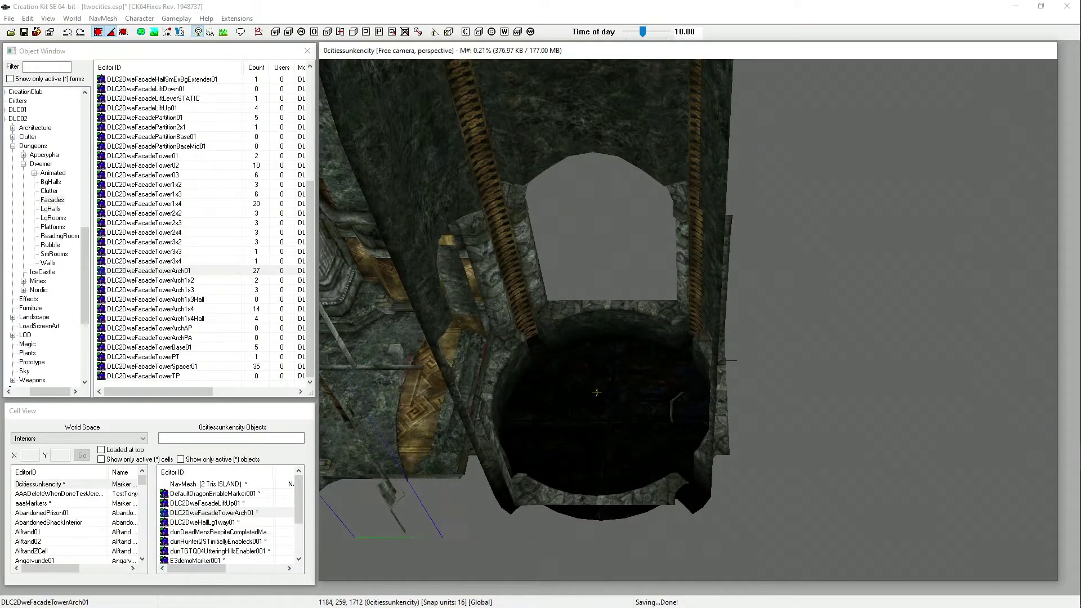
# Step: Move the DLC2DweHallLg1way01 hall piece away from the lift to make room for the tower arch
pyautogui.doubleClick(202, 521)
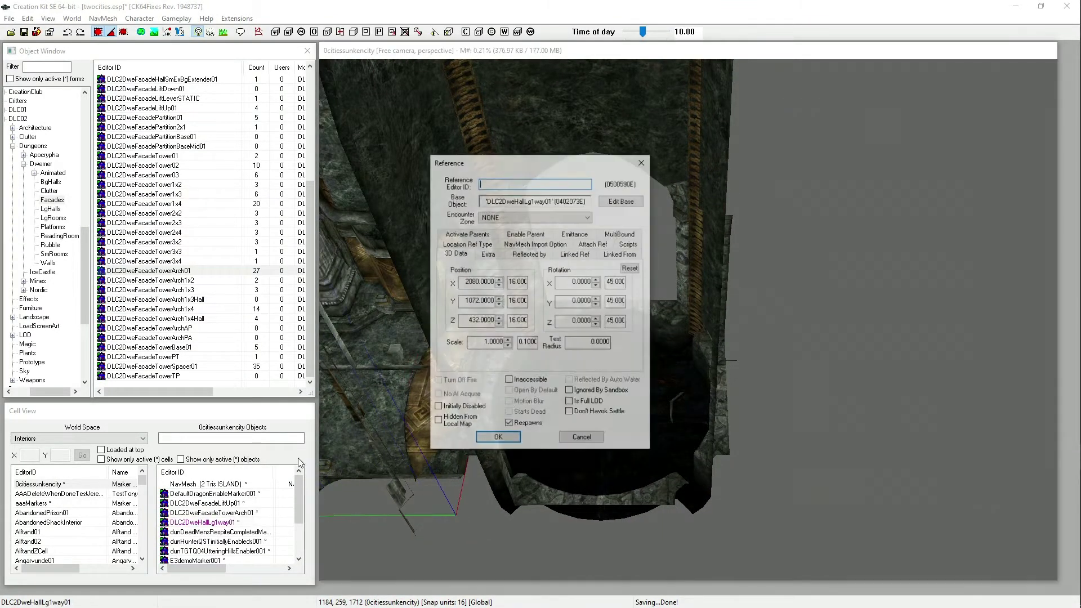
pyautogui.click(581, 438)
pyautogui.moveTo(345, 463); pyautogui.dragTo(236, 461)
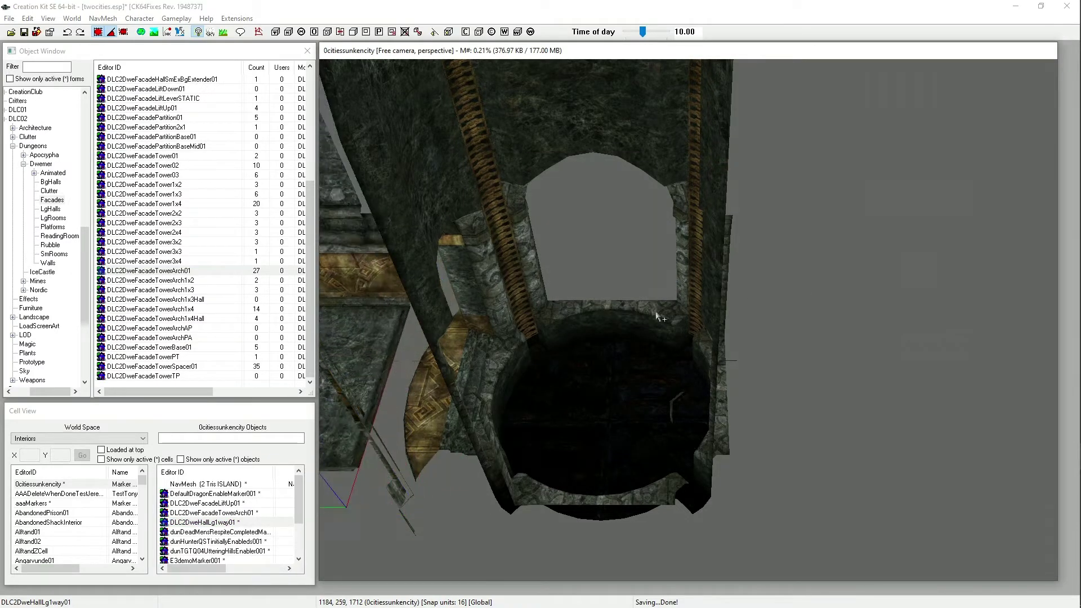
pyautogui.click(423, 411)
pyautogui.keyDown('shift'); pyautogui.moveTo(423, 411); pyautogui.dragTo(551, 488, button='middle'); pyautogui.keyUp('shift')
pyautogui.keyDown('shift'); pyautogui.moveTo(569, 532); pyautogui.dragTo(560, 465, button='middle'); pyautogui.keyUp('shift')
pyautogui.scroll(-5, 568, 421)
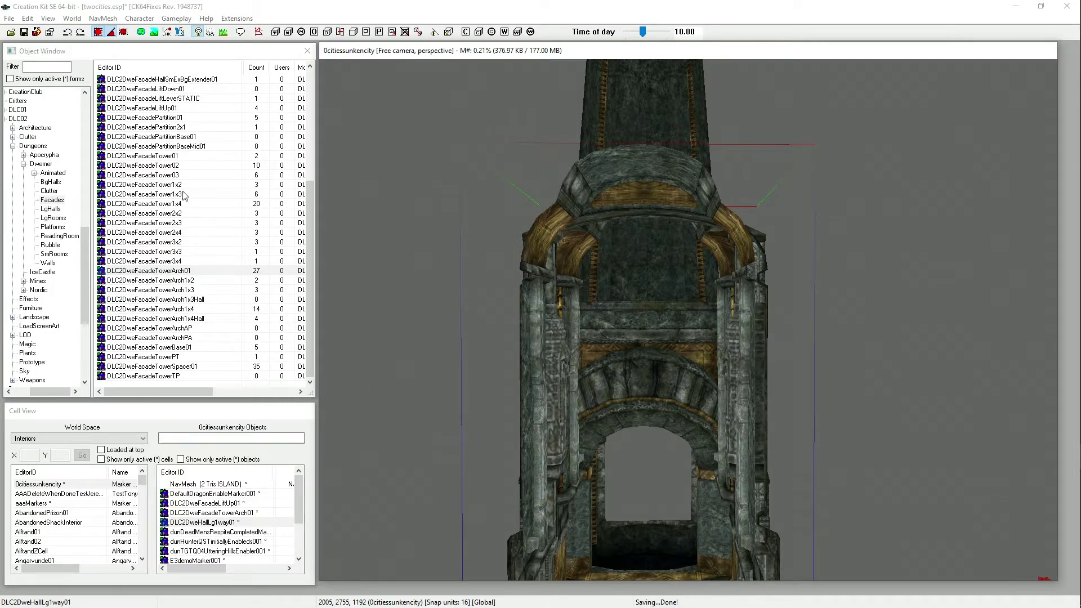
# Step: Place the DLC2DweFacadeTower01 static in the cell and position it near the top of the tower arch
pyautogui.moveTo(167, 160); pyautogui.dragTo(641, 371)
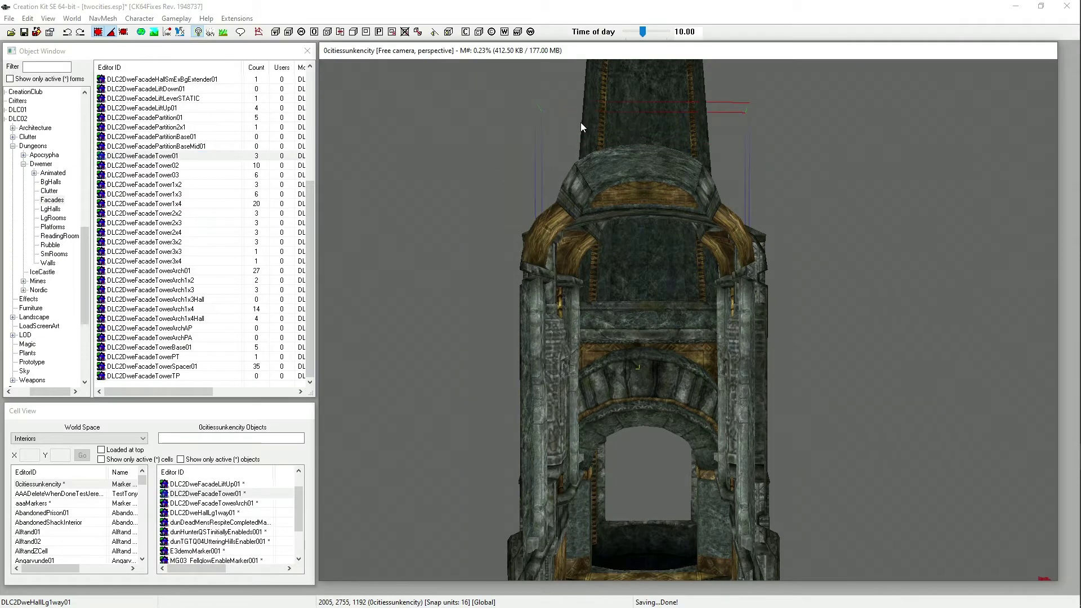
pyautogui.keyDown('shift'); pyautogui.moveTo(580, 136); pyautogui.dragTo(671, 161, button='middle'); pyautogui.keyUp('shift')
pyautogui.moveTo(519, 182); pyautogui.dragTo(757, 152)
pyautogui.keyDown('shift'); pyautogui.moveTo(639, 369); pyautogui.dragTo(391, 173, button='middle'); pyautogui.keyUp('shift')
# Step: Shift and raise the DLC2DweFacadeTower01 piece along its axes to line it up on top of the tower arch
pyautogui.moveTo(667, 308); pyautogui.dragTo(670, 252)
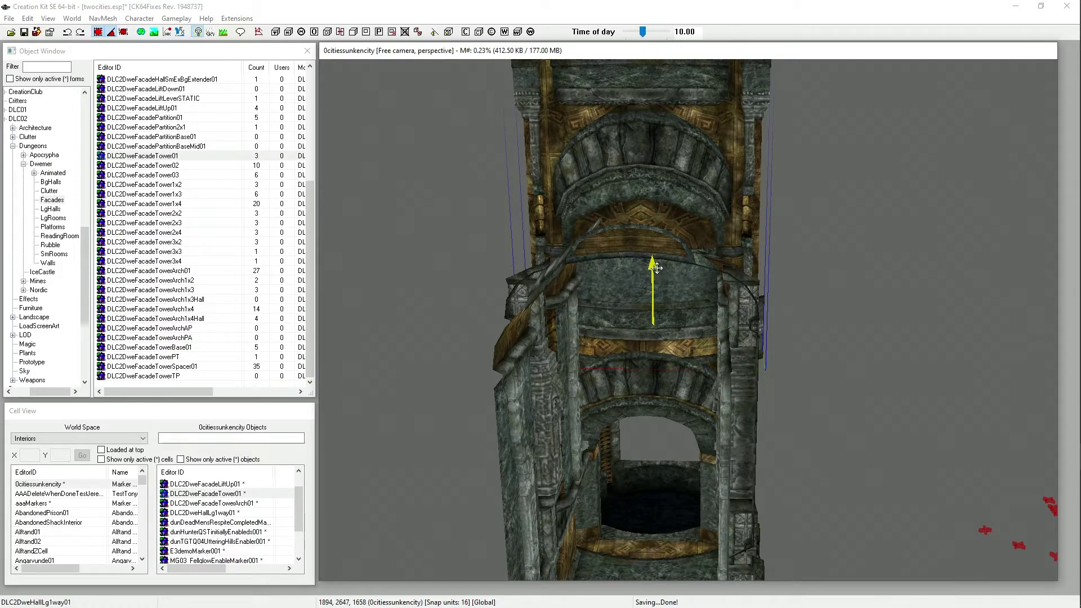
pyautogui.moveTo(655, 271)
pyautogui.mouseDown()
pyautogui.moveTo(653, 178)
pyautogui.moveTo(653, 276)
pyautogui.moveTo(653, 257)
pyautogui.mouseUp()
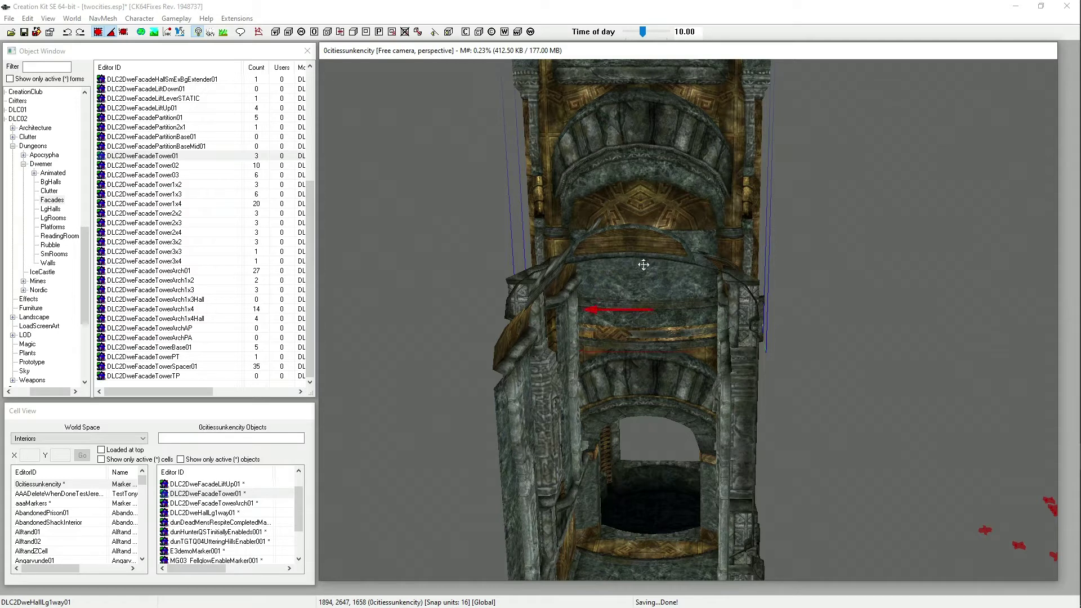
pyautogui.moveTo(594, 312); pyautogui.dragTo(583, 311)
pyautogui.moveTo(675, 310); pyautogui.dragTo(602, 310)
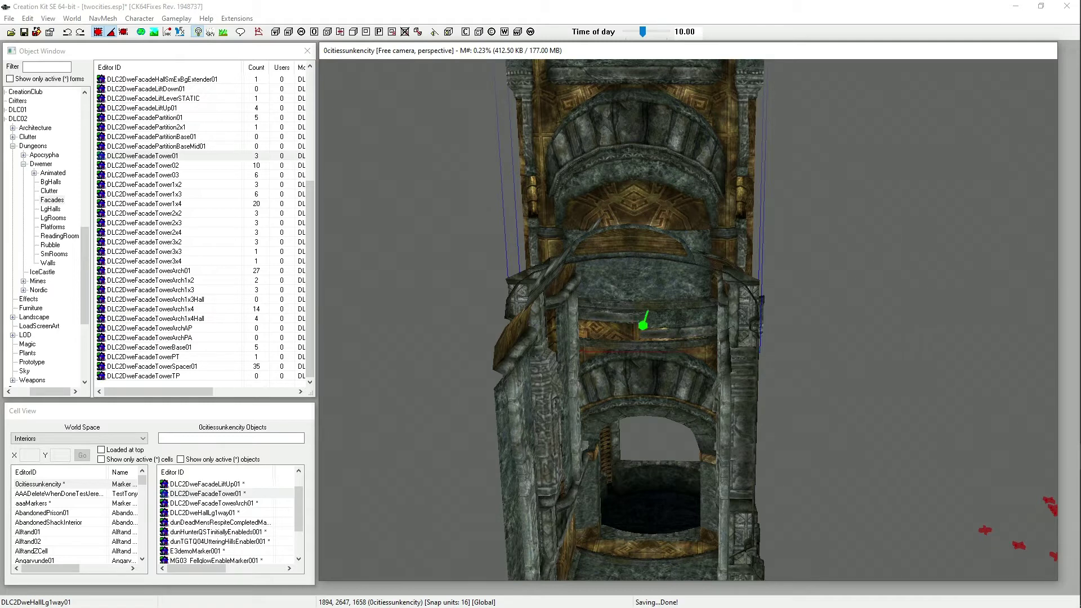
pyautogui.moveTo(643, 325)
pyautogui.mouseDown()
pyautogui.moveTo(656, 324)
pyautogui.moveTo(651, 267)
pyautogui.mouseUp()
pyautogui.press('x')
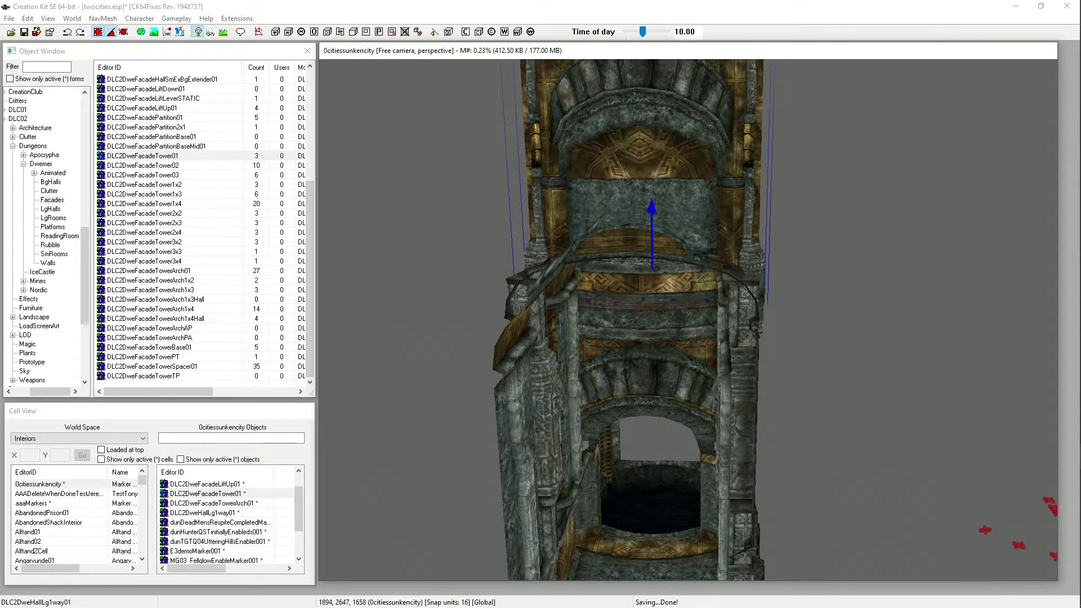
pyautogui.keyDown('shift'); pyautogui.moveTo(643, 206); pyautogui.dragTo(600, 241, button='middle'); pyautogui.keyUp('shift')
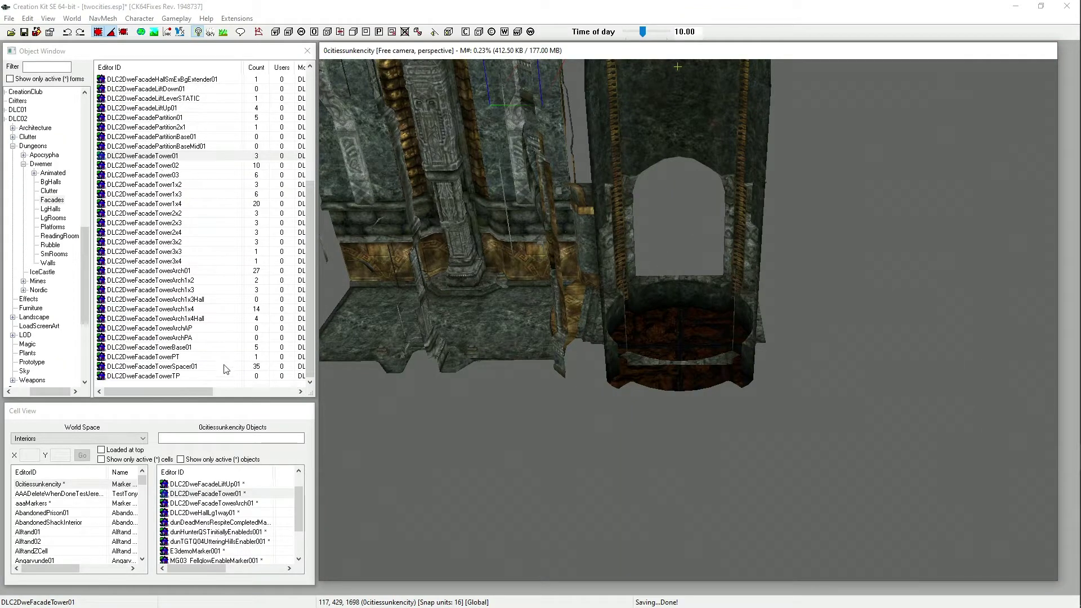
# Step: Preview the DLC2DweFacadeHallSm1way01 and DLC2DweFacadeHallSm1wayRamp01 statics
pyautogui.scroll(1, 158, 204)
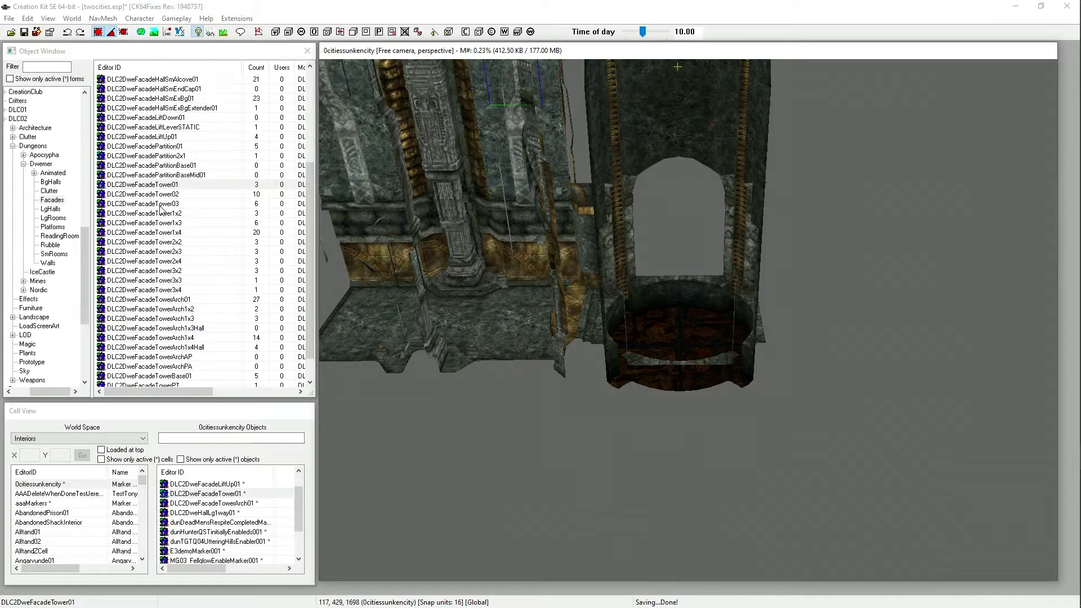
pyautogui.scroll(3, 166, 176)
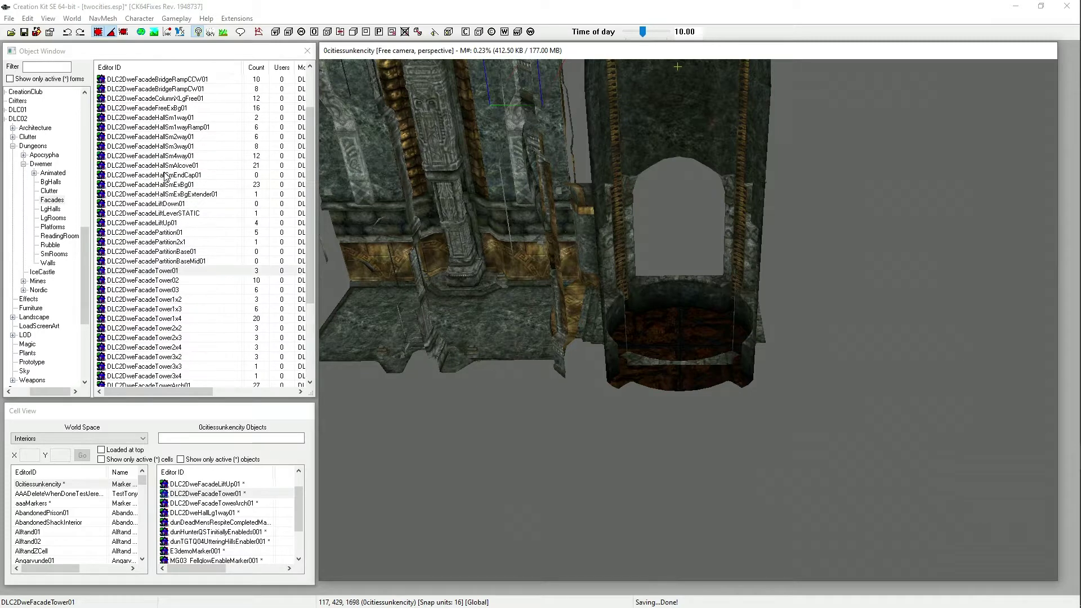
pyautogui.rightClick(173, 120)
pyautogui.click(203, 179)
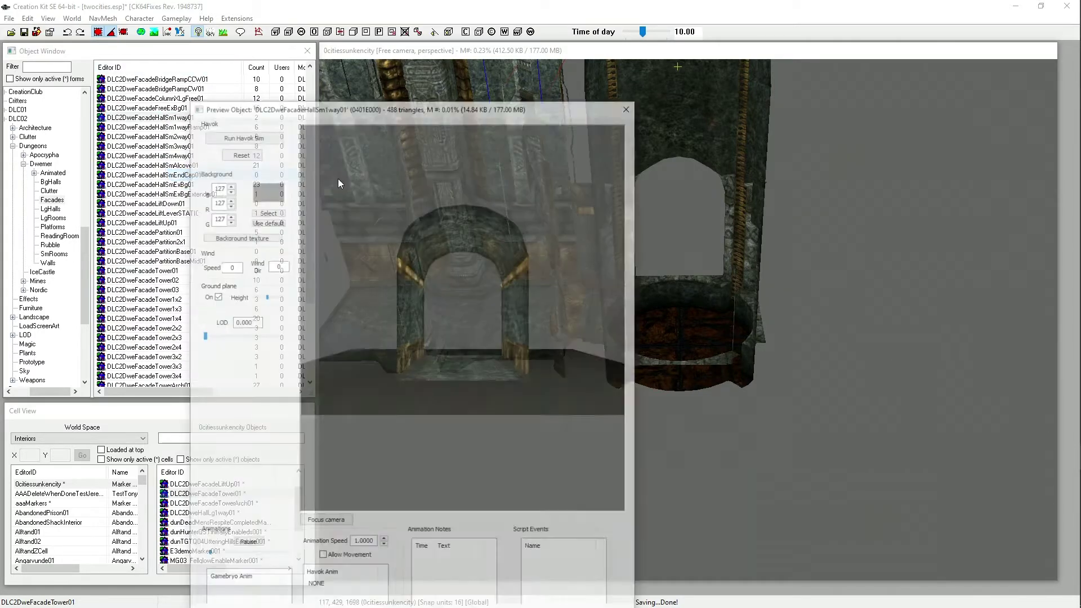
pyautogui.moveTo(301, 276); pyautogui.dragTo(455, 250)
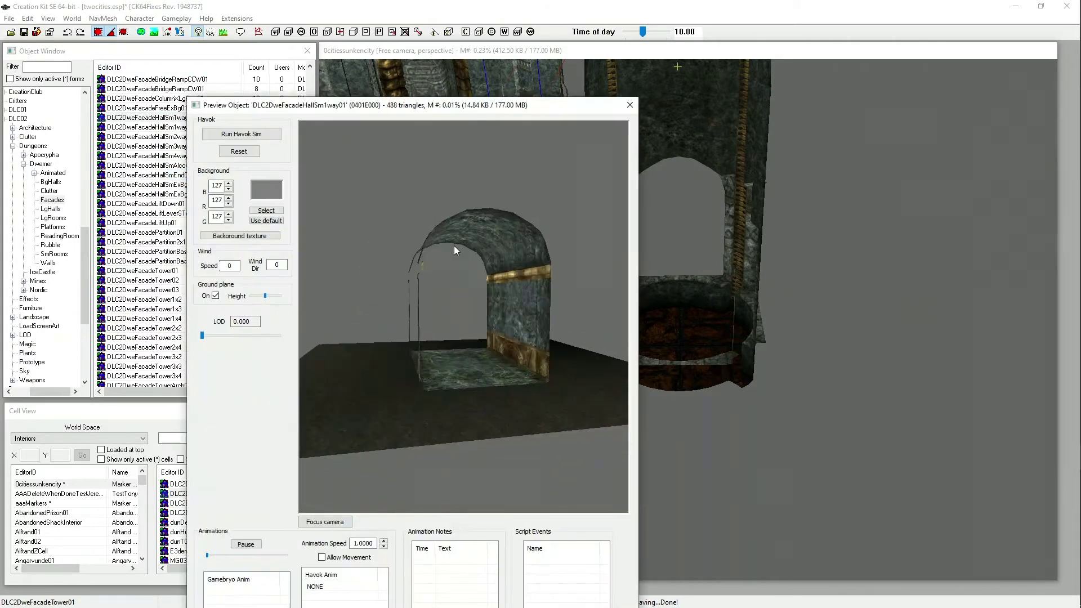
pyautogui.click(629, 106)
pyautogui.rightClick(183, 128)
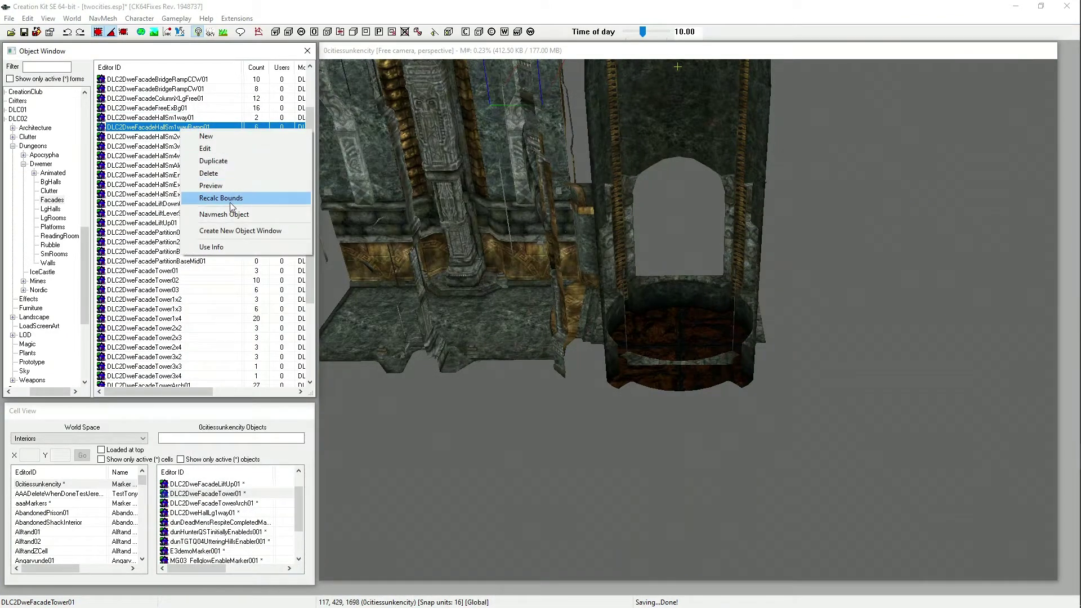
pyautogui.click(217, 187)
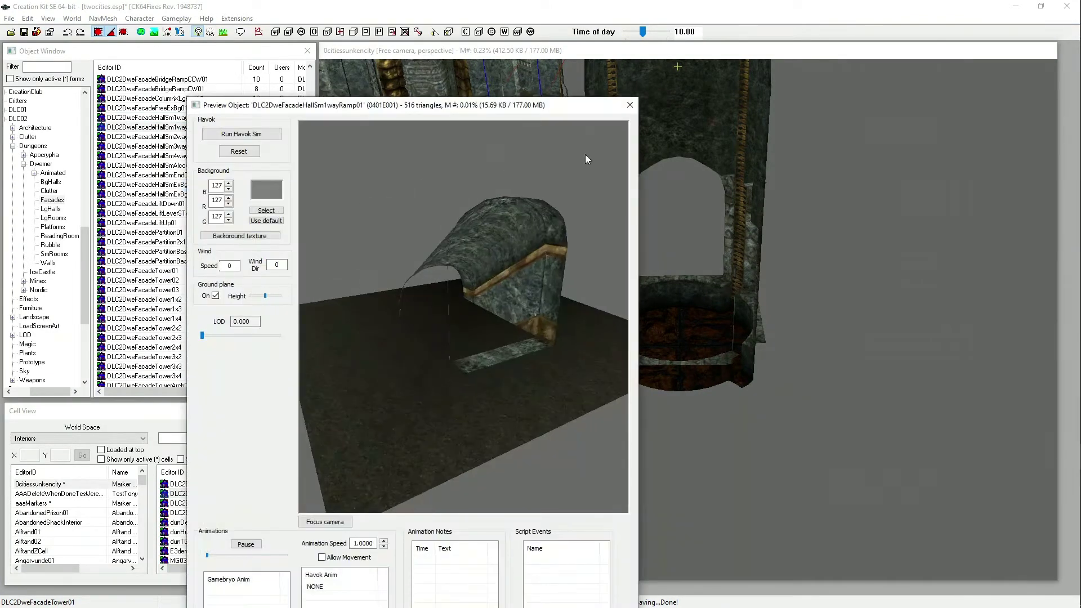
pyautogui.click(629, 108)
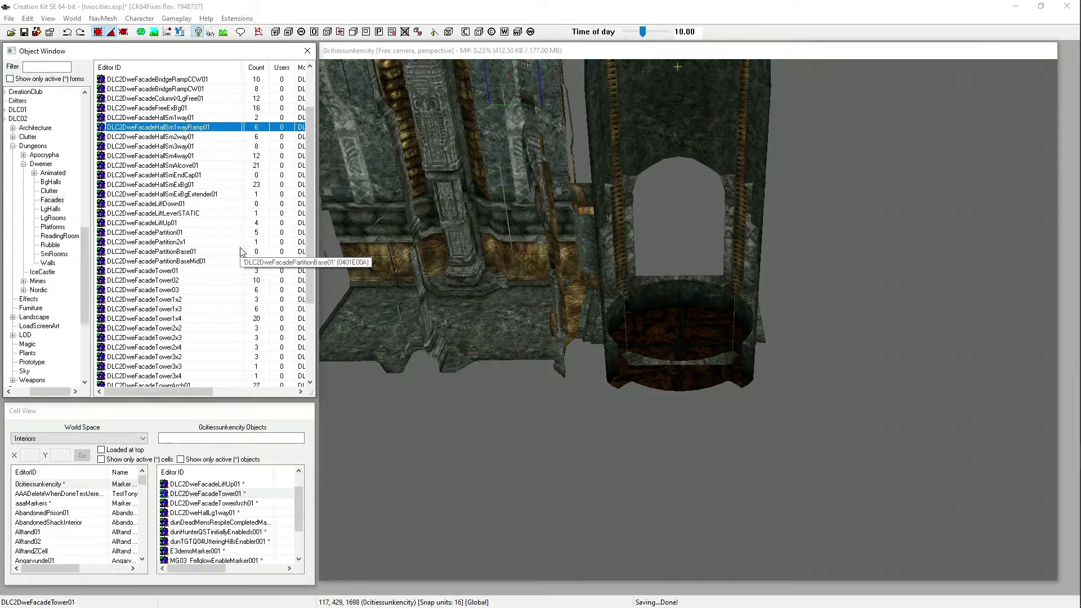
# Step: Try to close the lift's open doorway with another DLC2DweFacadeTower01 static, and delete that copy
pyautogui.scroll(5, 688, 371)
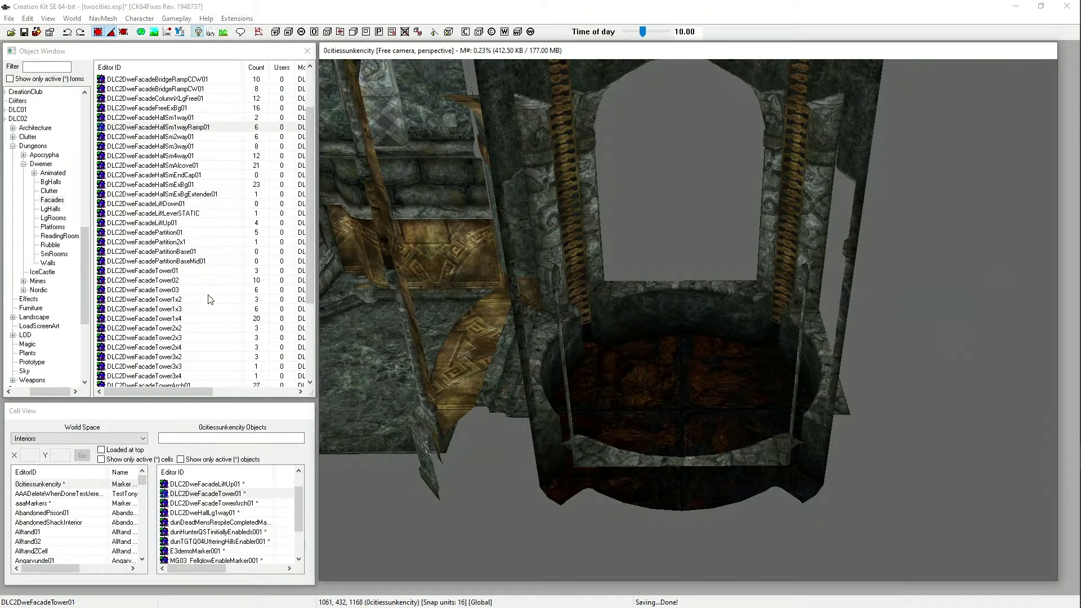
pyautogui.scroll(-2, 208, 296)
pyautogui.scroll(-3, 499, 350)
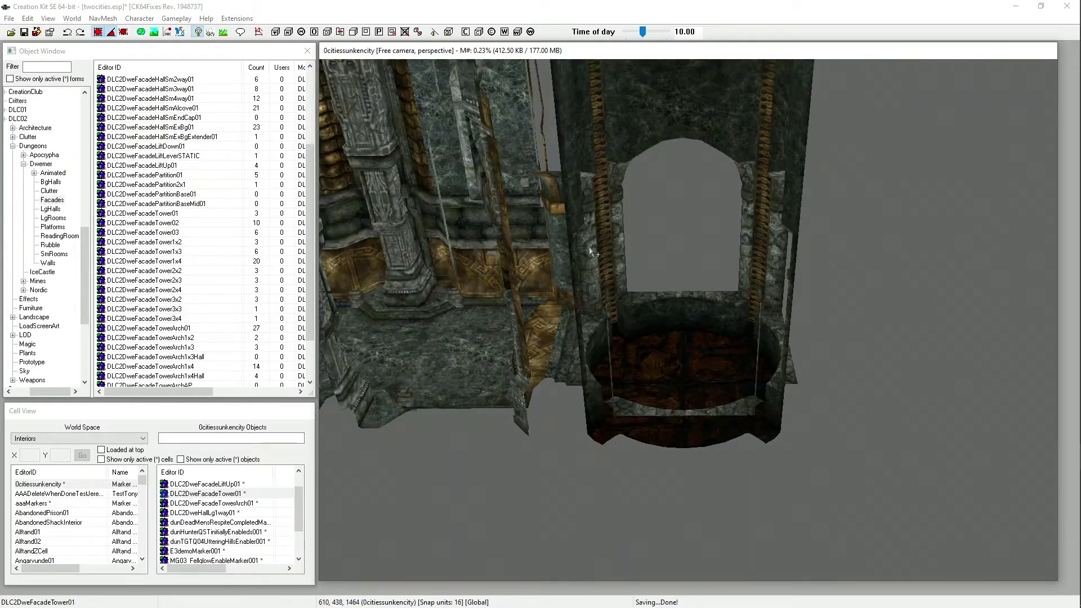
pyautogui.scroll(-2, 124, 288)
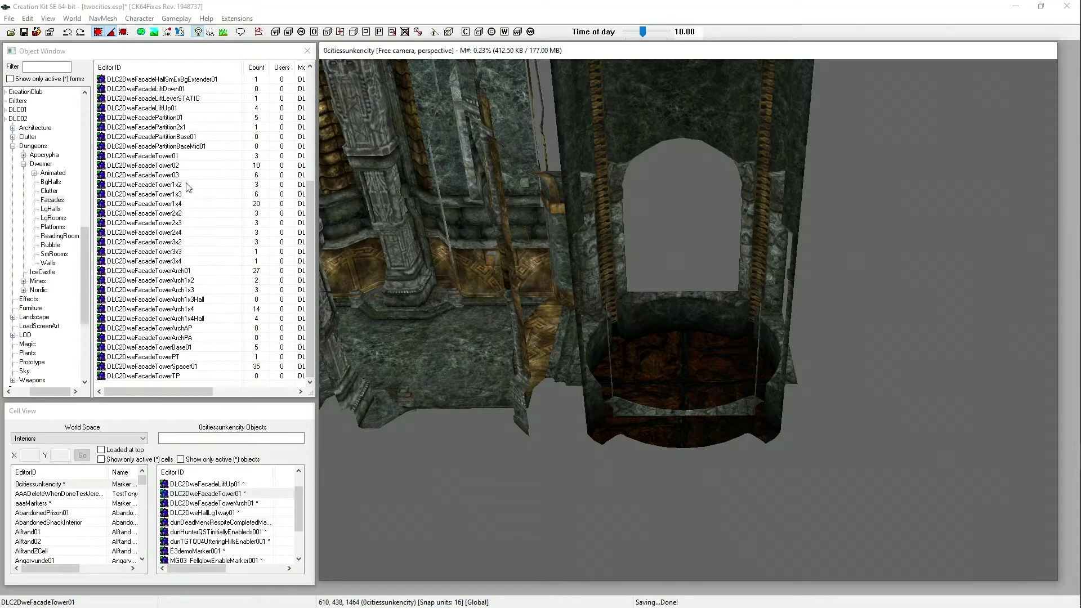
pyautogui.moveTo(163, 159); pyautogui.dragTo(509, 251)
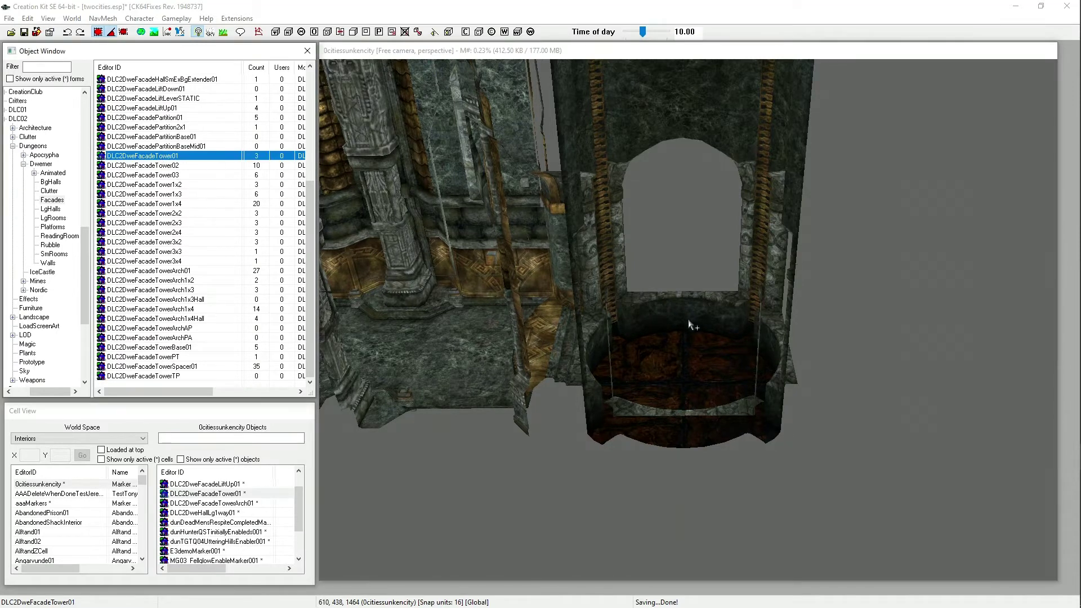
pyautogui.moveTo(687, 318); pyautogui.dragTo(690, 324)
pyautogui.moveTo(836, 261); pyautogui.dragTo(837, 252, button='right')
pyautogui.moveTo(731, 287); pyautogui.dragTo(705, 202)
pyautogui.moveTo(683, 275)
pyautogui.keyDown('shift'); pyautogui.mouseDown(button='middle')
pyautogui.moveTo(685, 255)
pyautogui.moveTo(686, 269)
pyautogui.mouseUp(button='middle'); pyautogui.keyUp('shift')
pyautogui.scroll(3, 685, 273)
pyautogui.moveTo(694, 277); pyautogui.dragTo(698, 270)
pyautogui.moveTo(693, 274)
pyautogui.keyDown('shift'); pyautogui.mouseDown(button='middle')
pyautogui.moveTo(685, 294)
pyautogui.moveTo(686, 277)
pyautogui.mouseUp(button='middle'); pyautogui.keyUp('shift')
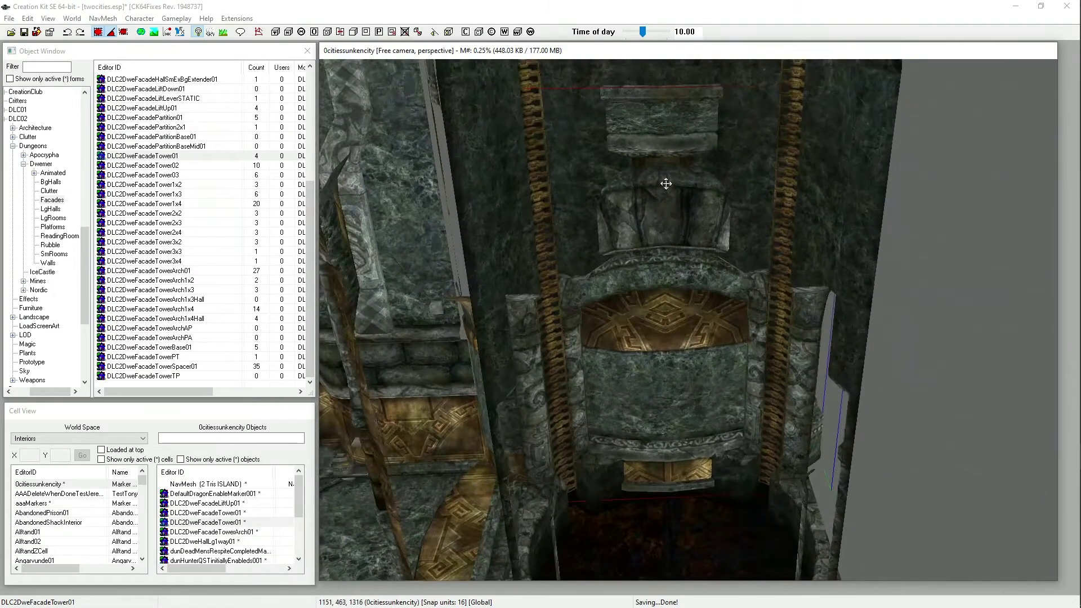
pyautogui.press('Delete')
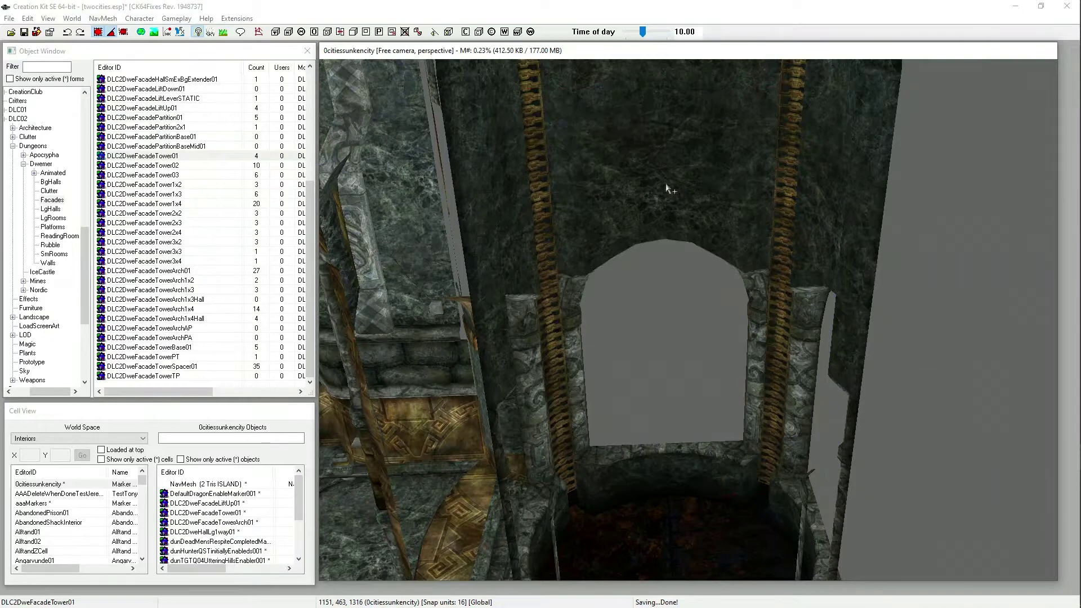
# Step: Preview the DLC2DweFacadePartition01 static and inspect its wall from several angles
pyautogui.rightClick(180, 119)
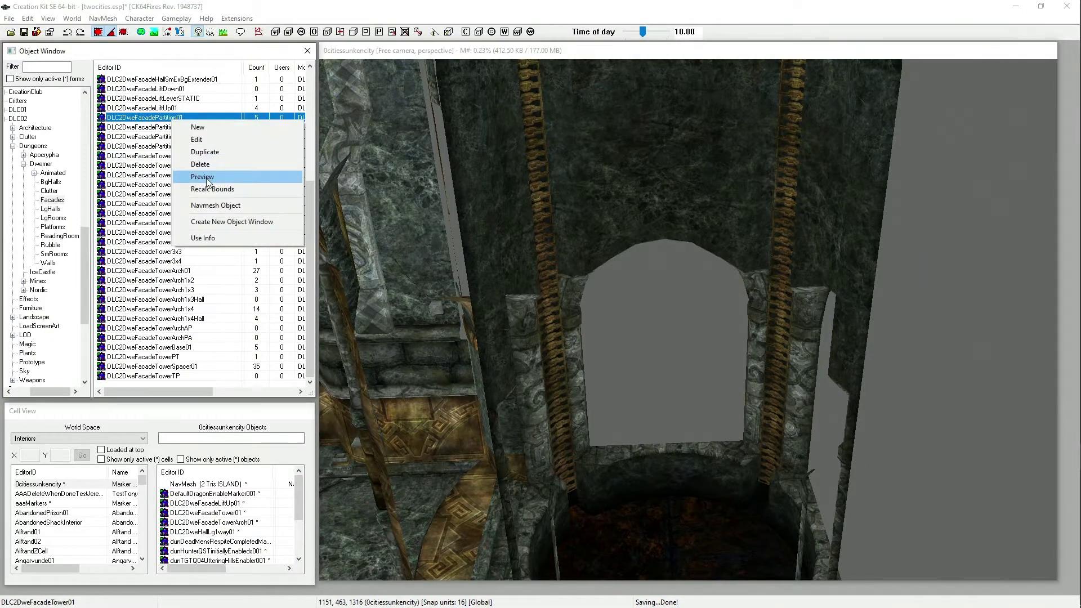
pyautogui.click(162, 119)
pyautogui.click(162, 119)
pyautogui.click(175, 158)
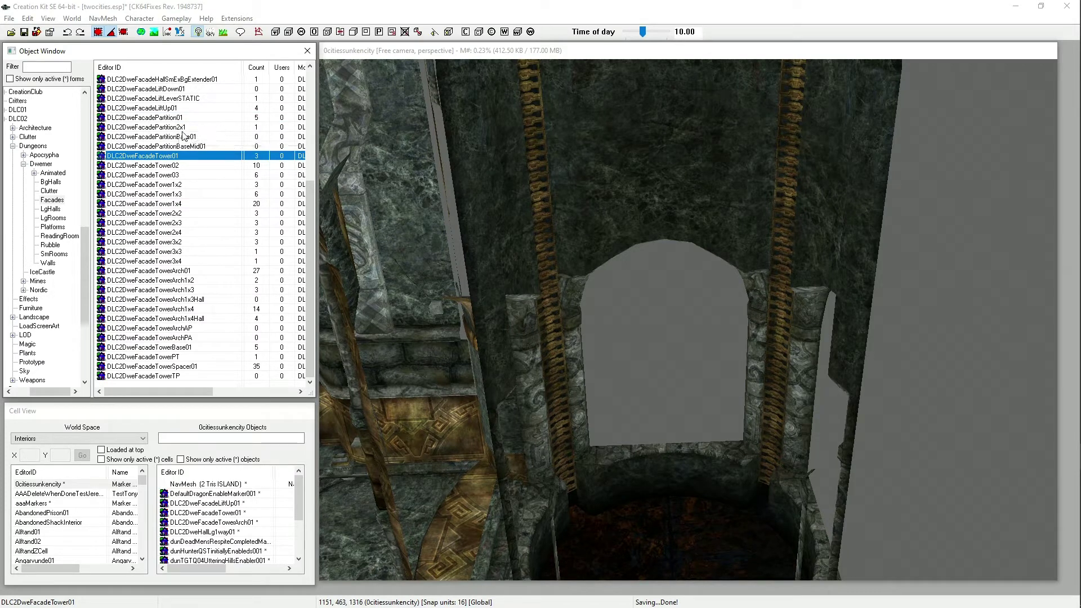
pyautogui.rightClick(167, 120)
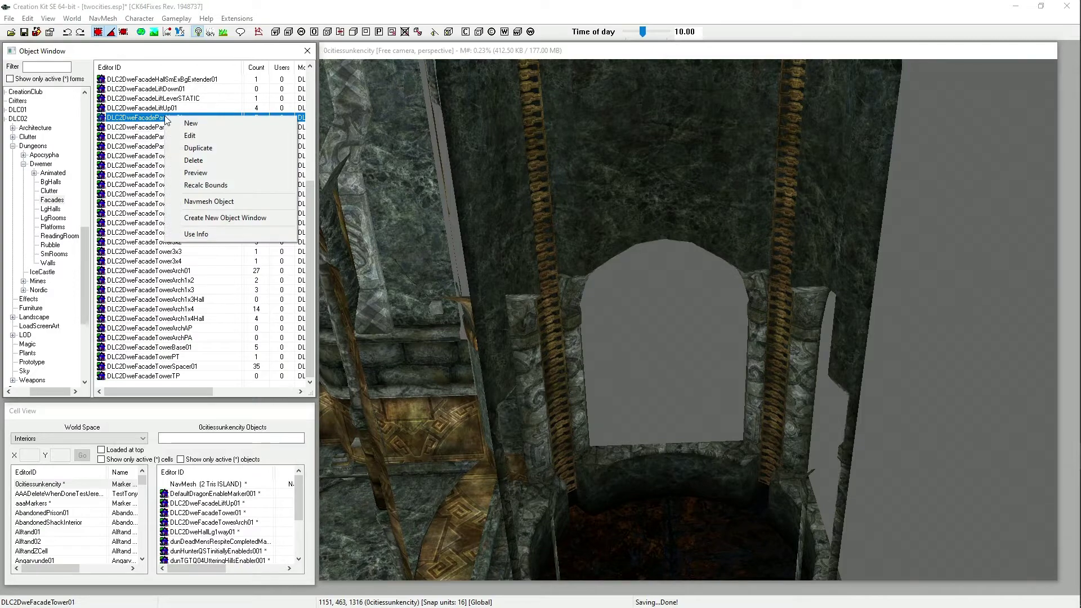
pyautogui.click(207, 174)
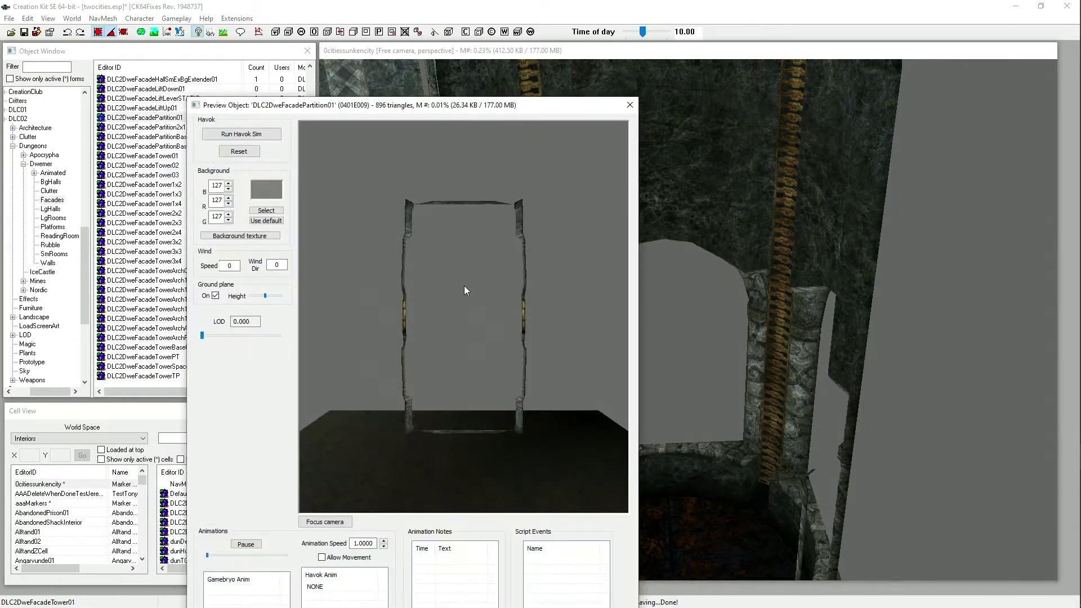
pyautogui.moveTo(455, 296); pyautogui.dragTo(325, 344)
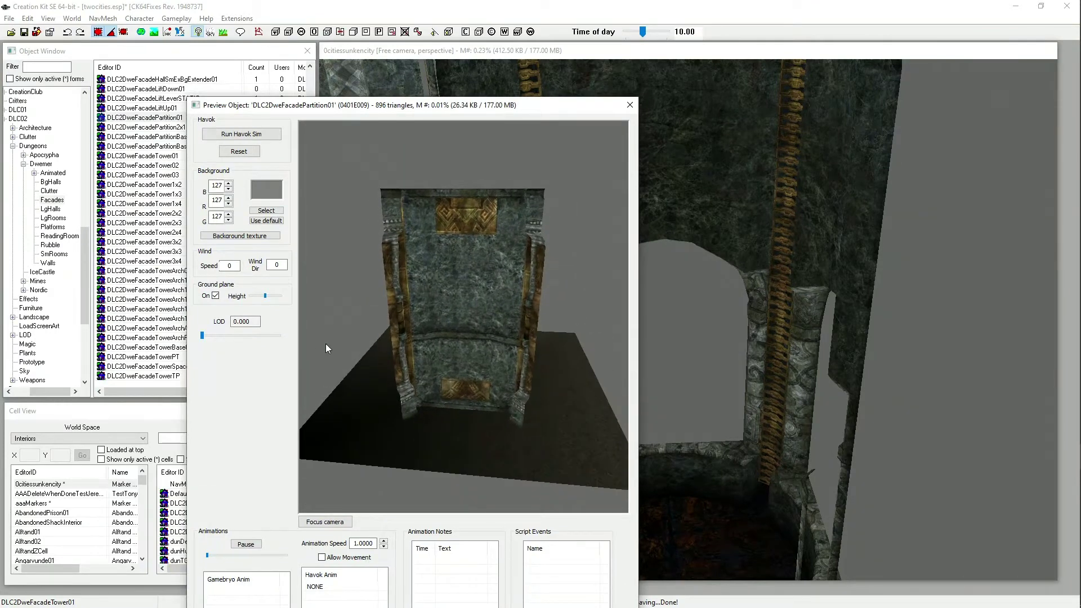
pyautogui.moveTo(498, 263); pyautogui.dragTo(505, 263)
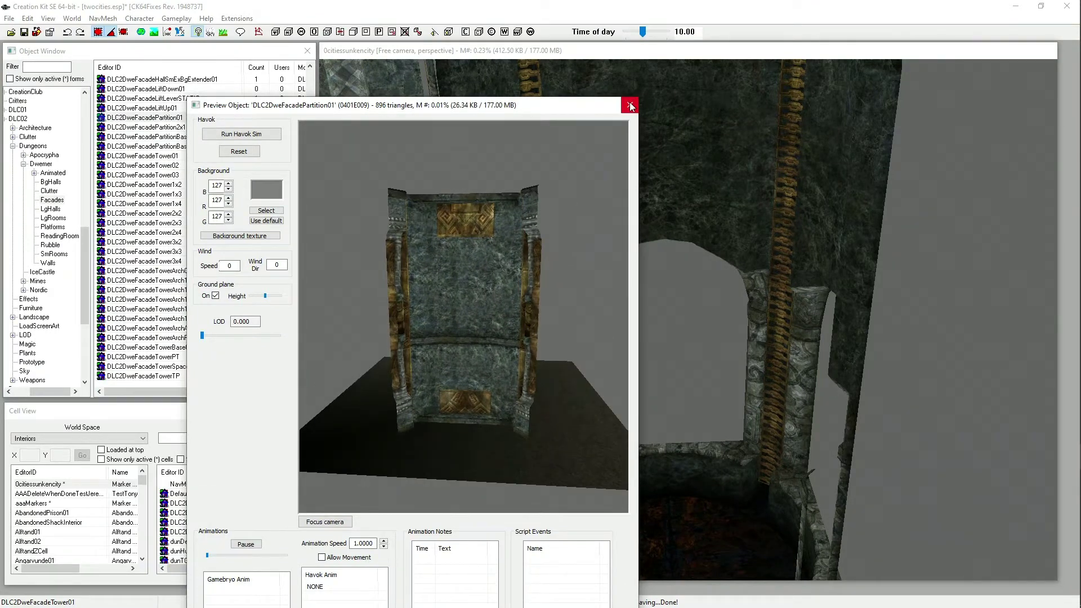
pyautogui.click(630, 104)
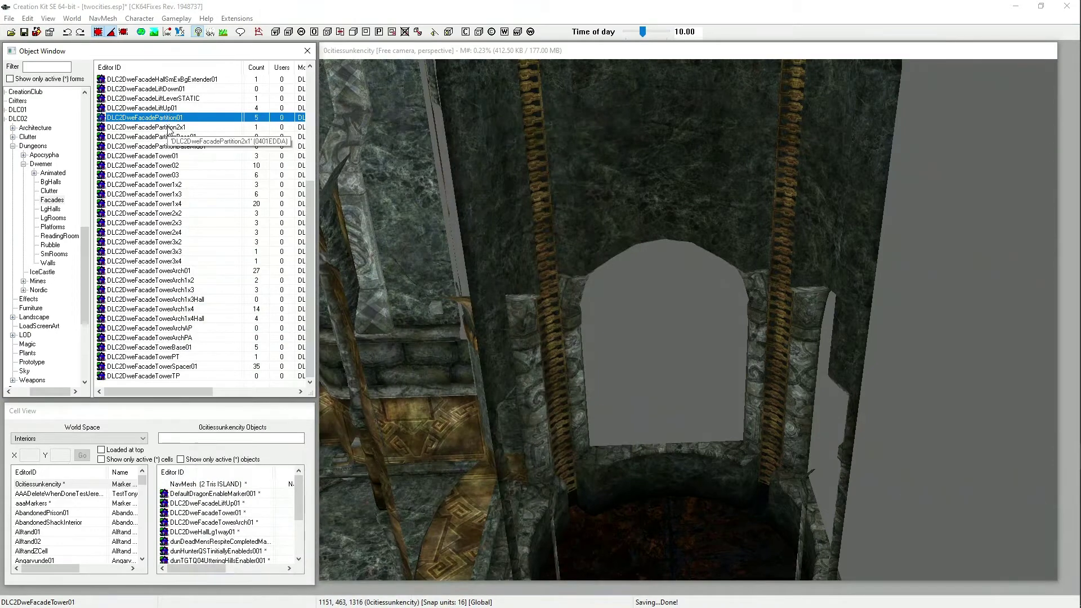
# Step: Preview the DLC2DweFacadePartition2x1 static
pyautogui.rightClick(168, 128)
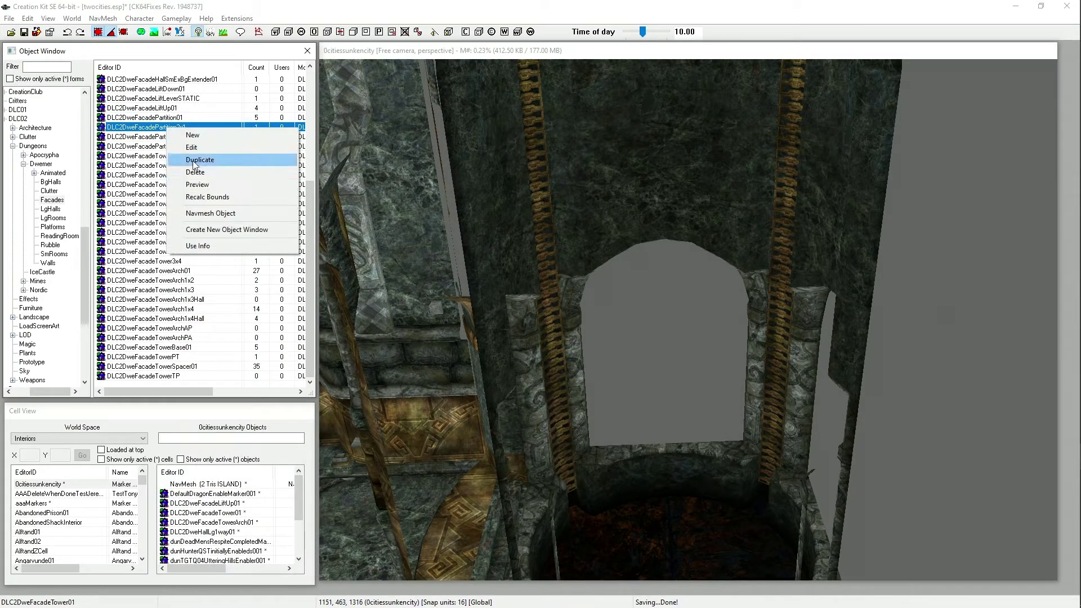
pyautogui.click(197, 184)
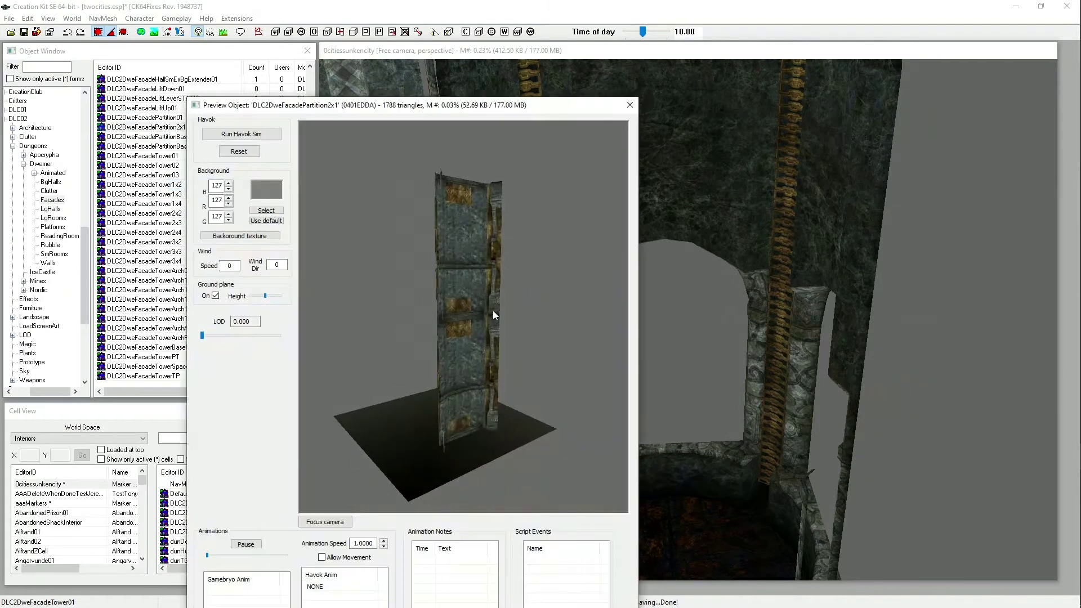
pyautogui.click(630, 105)
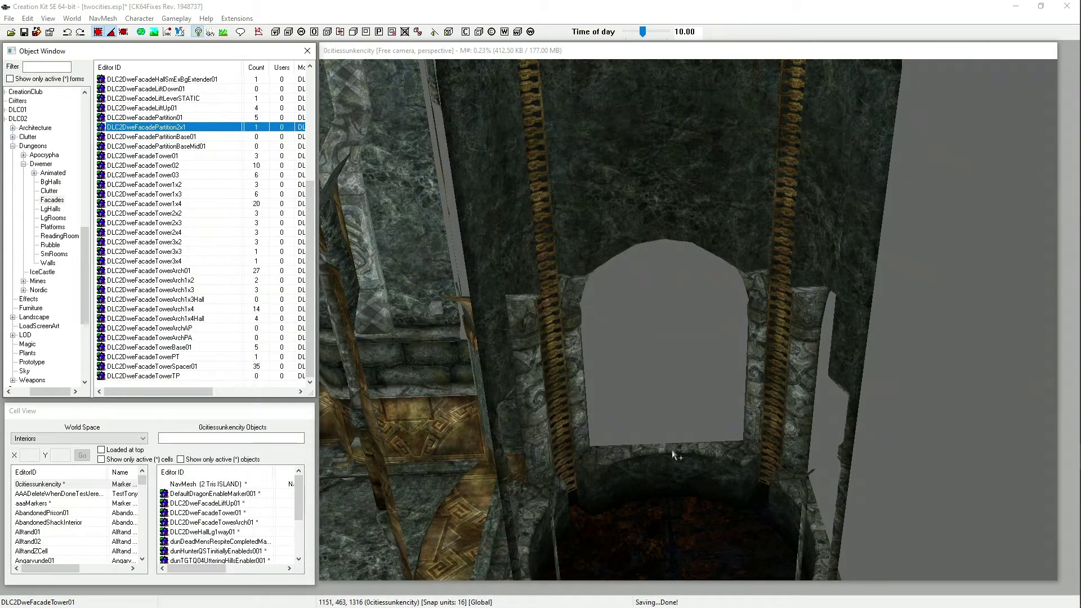
# Step: Try to cover the lift's open doorway with the DLC2DweFacadePartition2x1 static, check its fit from both sides, and remove it
pyautogui.moveTo(674, 455); pyautogui.dragTo(678, 447)
pyautogui.scroll(-2, 708, 417)
pyautogui.keyDown('shift'); pyautogui.moveTo(716, 416); pyautogui.dragTo(951, 419, button='middle'); pyautogui.keyUp('shift')
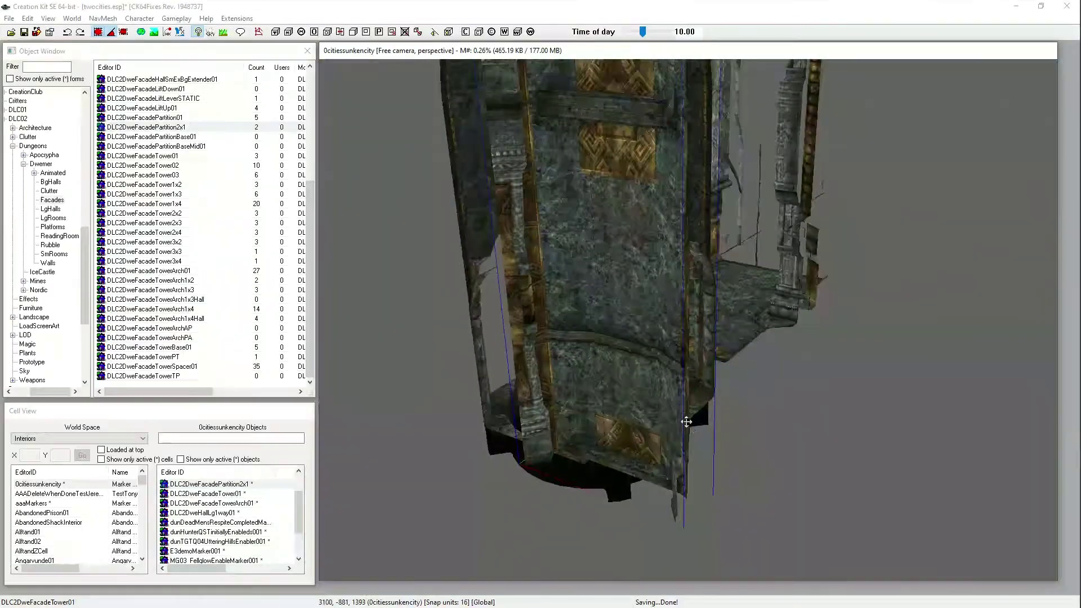
pyautogui.scroll(3, 639, 417)
pyautogui.keyDown('shift'); pyautogui.moveTo(641, 418); pyautogui.dragTo(782, 448, button='middle'); pyautogui.keyUp('shift')
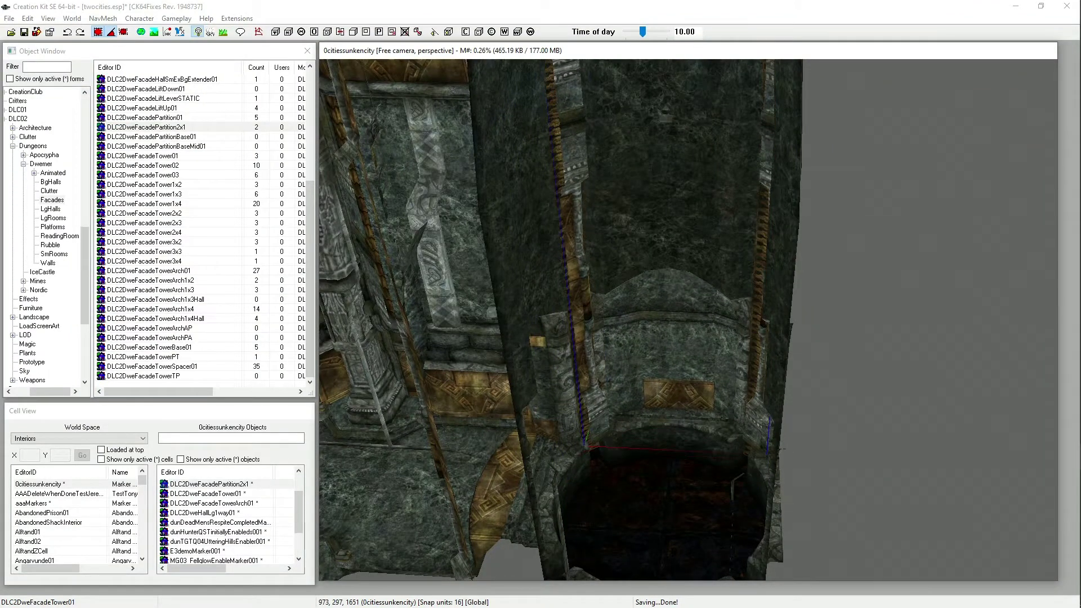
pyautogui.keyDown('shift'); pyautogui.moveTo(676, 374); pyautogui.dragTo(644, 422, button='middle'); pyautogui.keyUp('shift')
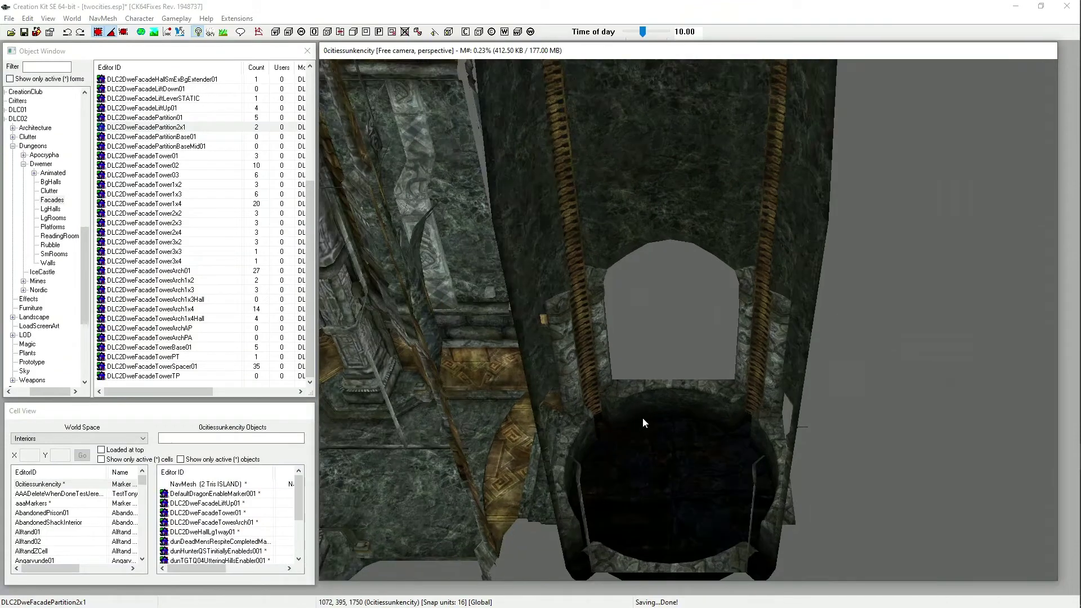
# Step: Preview the DLC2DweFacadeTowerSpacer01 static
pyautogui.rightClick(191, 365)
pyautogui.click(219, 417)
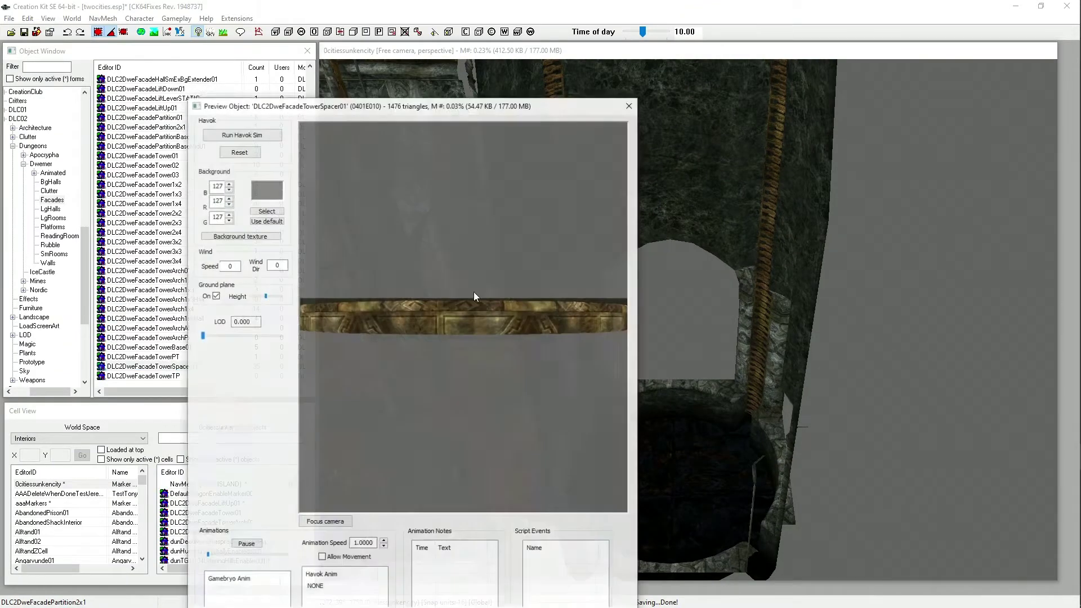
pyautogui.click(628, 107)
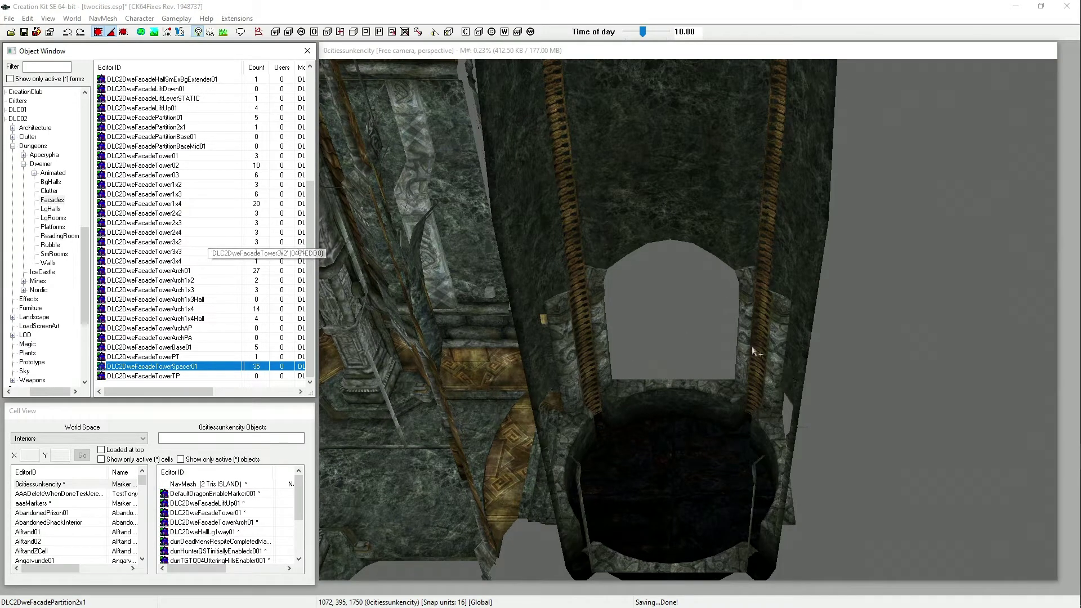
# Step: Preview the DLC2DweFacadeHallSmAlcove01 and DLC2DweFacadeHallSmEndCap01 statics
pyautogui.scroll(3, 211, 193)
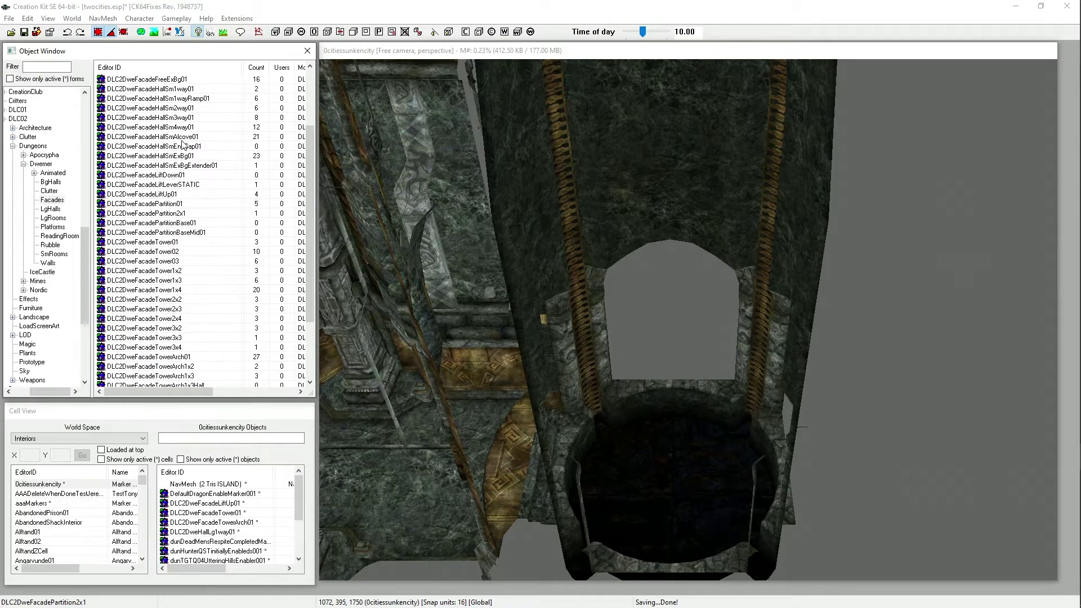
pyautogui.rightClick(181, 137)
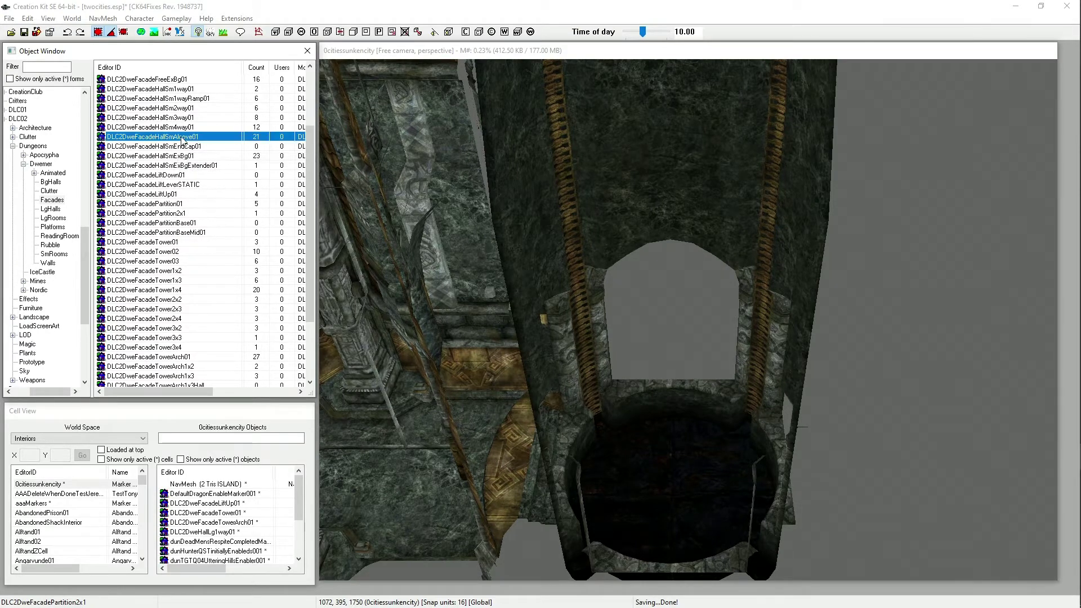
pyautogui.click(222, 193)
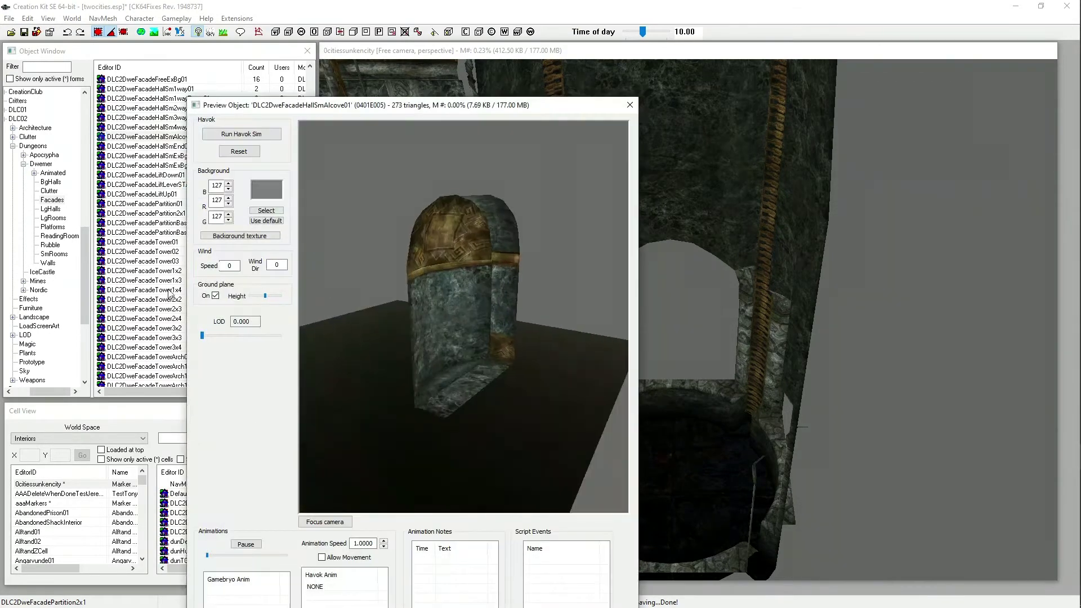
pyautogui.click(630, 104)
pyautogui.rightClick(194, 146)
pyautogui.click(222, 202)
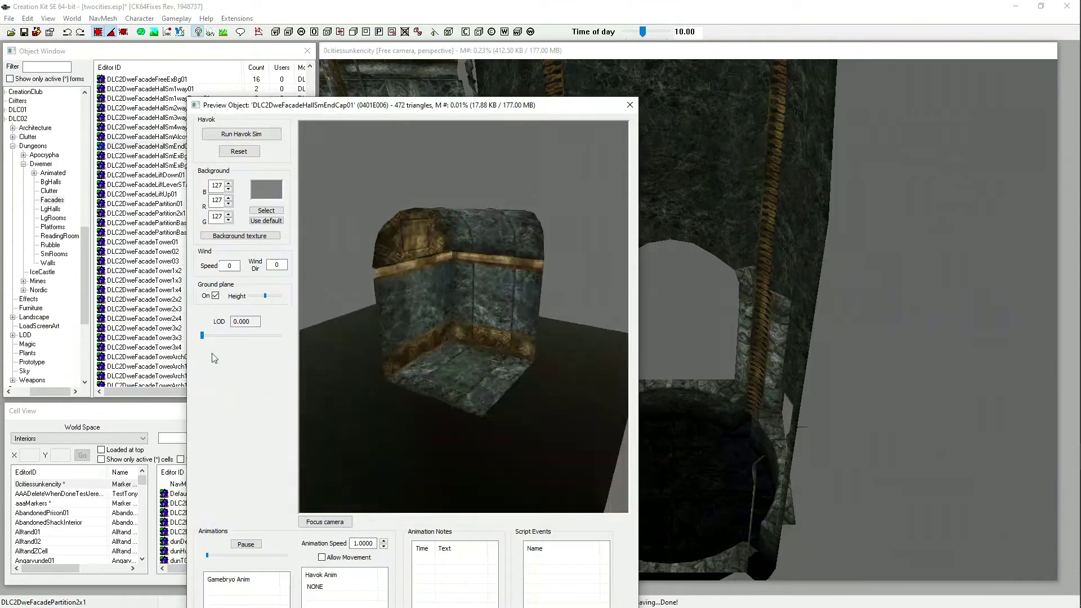
pyautogui.click(630, 105)
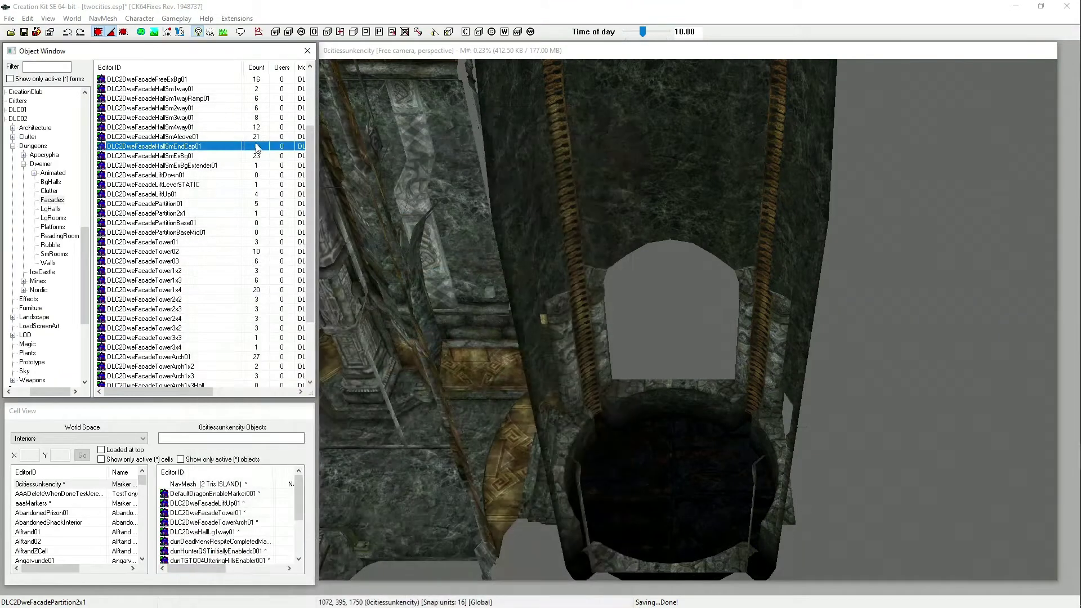
# Step: Place the DLC2DweFacadeHallSmAlcove01 static in the lift's open doorway and check its fit from inside and outside
pyautogui.click(169, 139)
pyautogui.moveTo(653, 397); pyautogui.dragTo(688, 297)
pyautogui.keyDown('shift'); pyautogui.moveTo(681, 307); pyautogui.dragTo(646, 274, button='middle'); pyautogui.keyUp('shift')
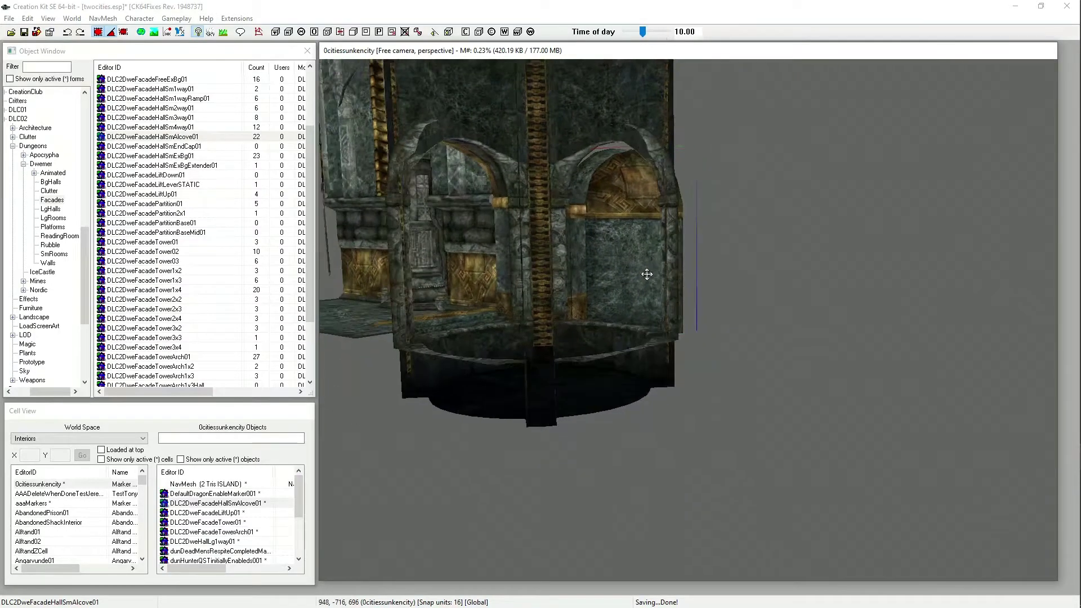
pyautogui.click(629, 252)
pyautogui.keyDown('shift'); pyautogui.moveTo(628, 252); pyautogui.dragTo(651, 338, button='middle'); pyautogui.keyUp('shift')
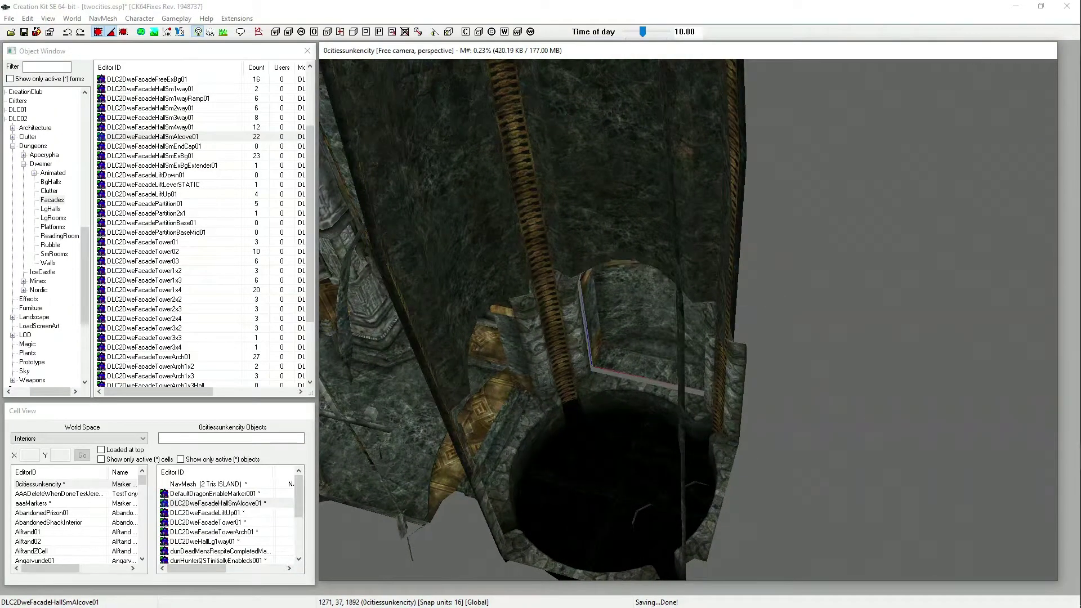
pyautogui.keyDown('shift'); pyautogui.moveTo(651, 328); pyautogui.dragTo(664, 329, button='middle'); pyautogui.keyUp('shift')
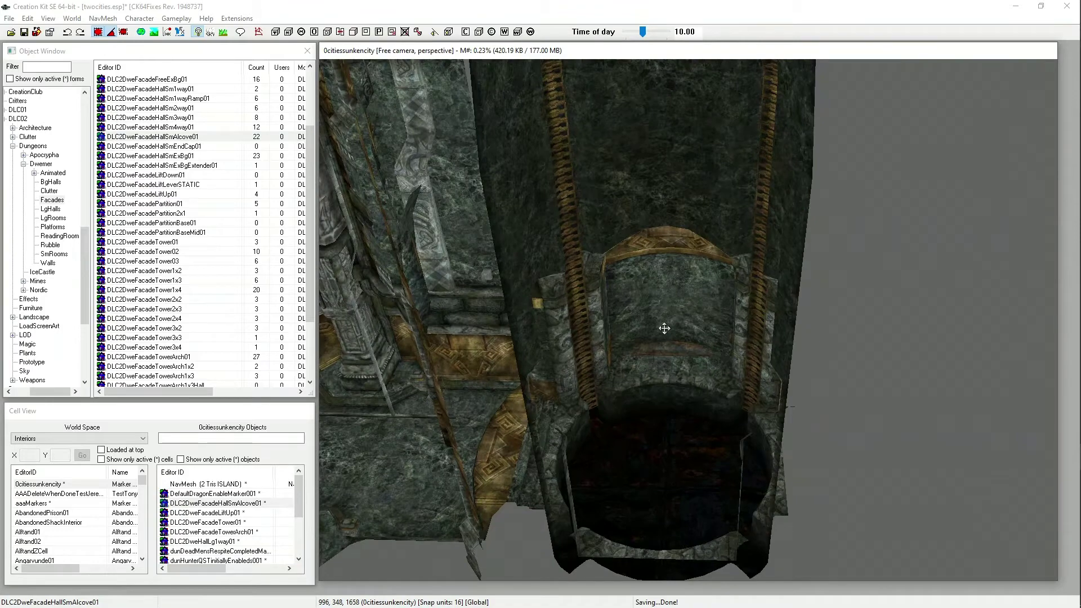
# Step: Duplicate the alcove and fit the copy into a second open doorway of the lift, checking its seams
pyautogui.rightClick(664, 328)
pyautogui.click(695, 440)
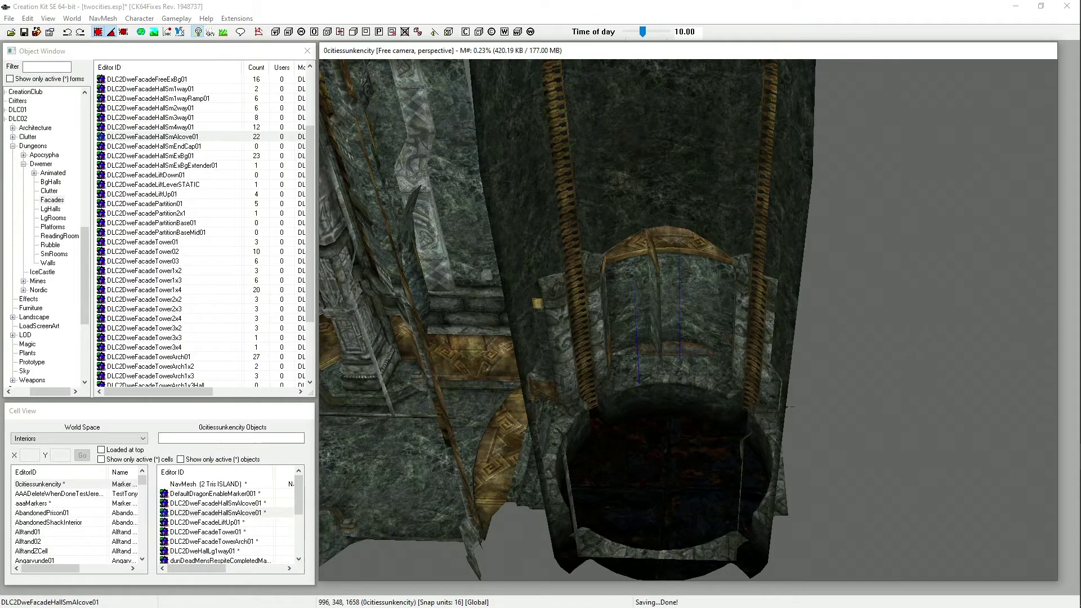
pyautogui.keyDown('shift'); pyautogui.moveTo(695, 394); pyautogui.dragTo(734, 349, button='middle'); pyautogui.keyUp('shift')
pyautogui.moveTo(733, 349); pyautogui.dragTo(748, 150)
pyautogui.scroll(10, 703, 194)
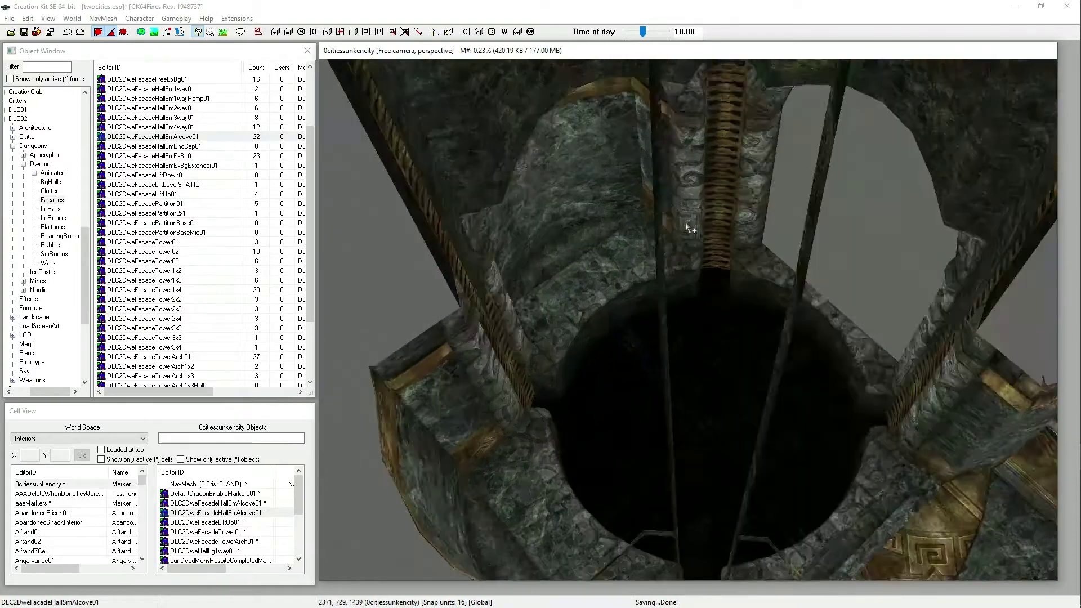
pyautogui.scroll(3, 687, 227)
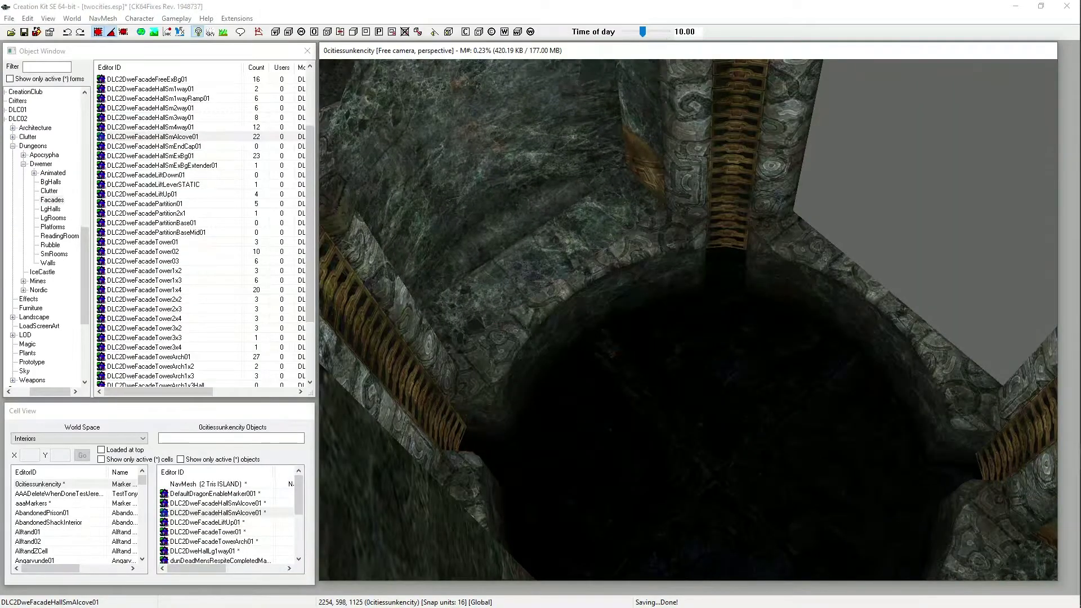
# Step: Duplicate the alcove again and fit the copy into the lift's remaining open doorway, inspecting the fit all around
pyautogui.rightClick(498, 157)
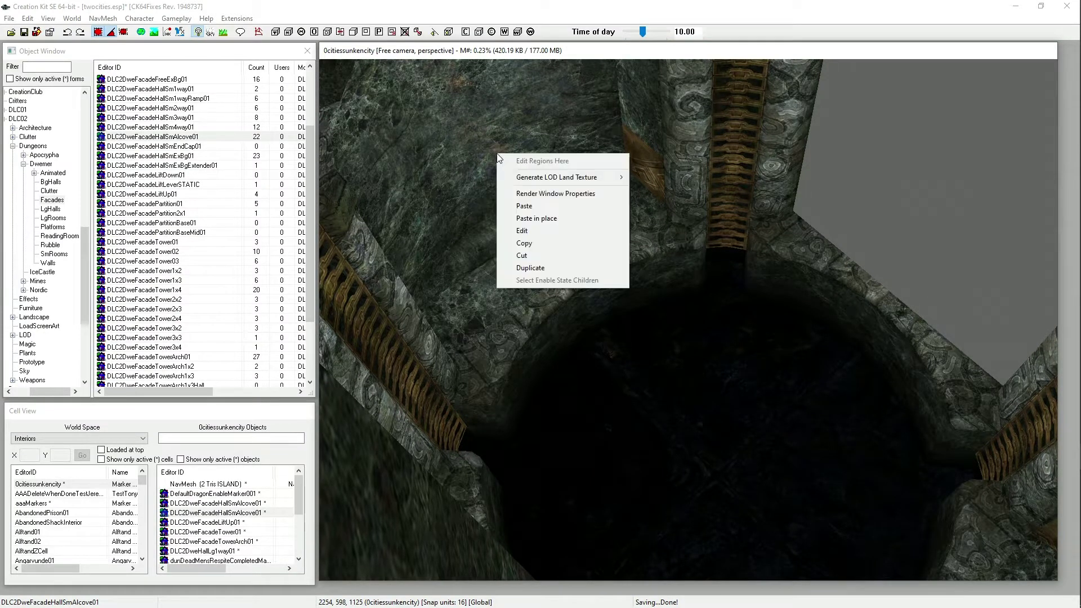
pyautogui.click(538, 269)
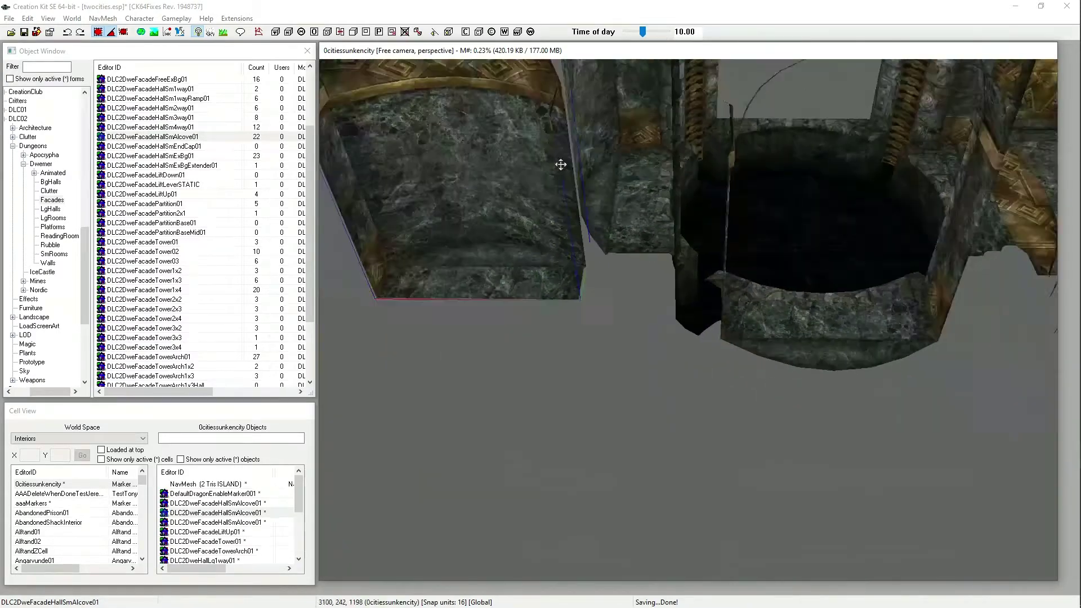
pyautogui.scroll(-3, 559, 164)
pyautogui.rightClick(520, 188)
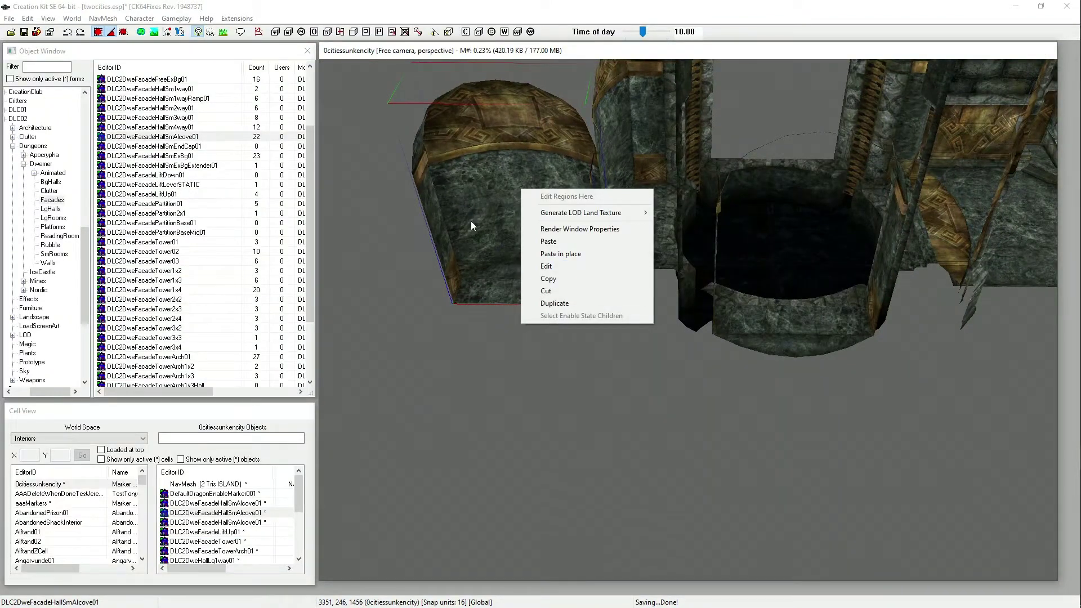
pyautogui.click(397, 255)
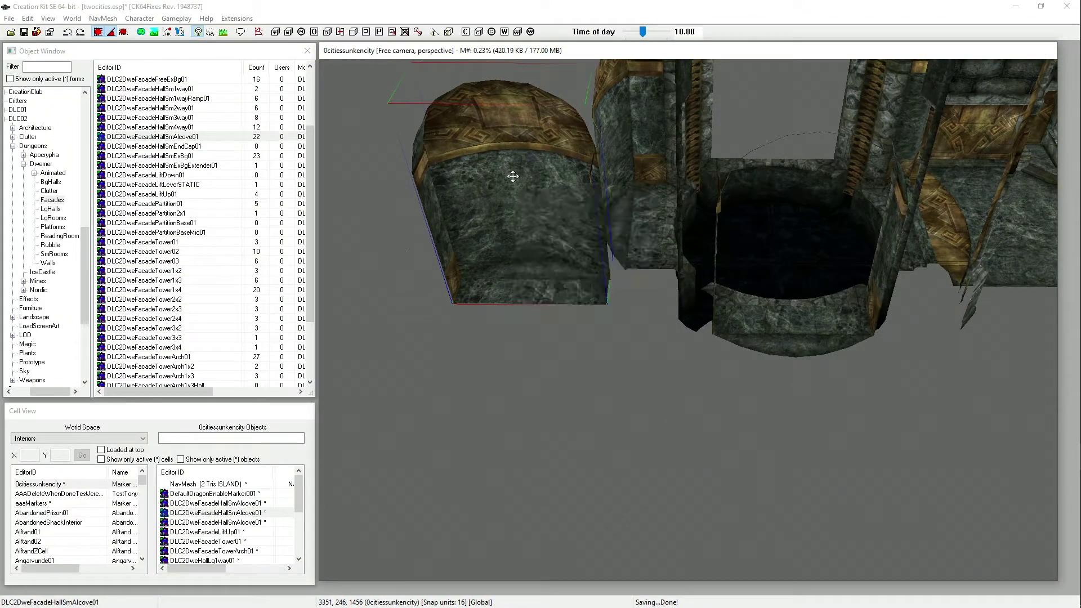
pyautogui.moveTo(571, 197); pyautogui.dragTo(573, 228, button='middle')
pyautogui.scroll(1, 573, 228)
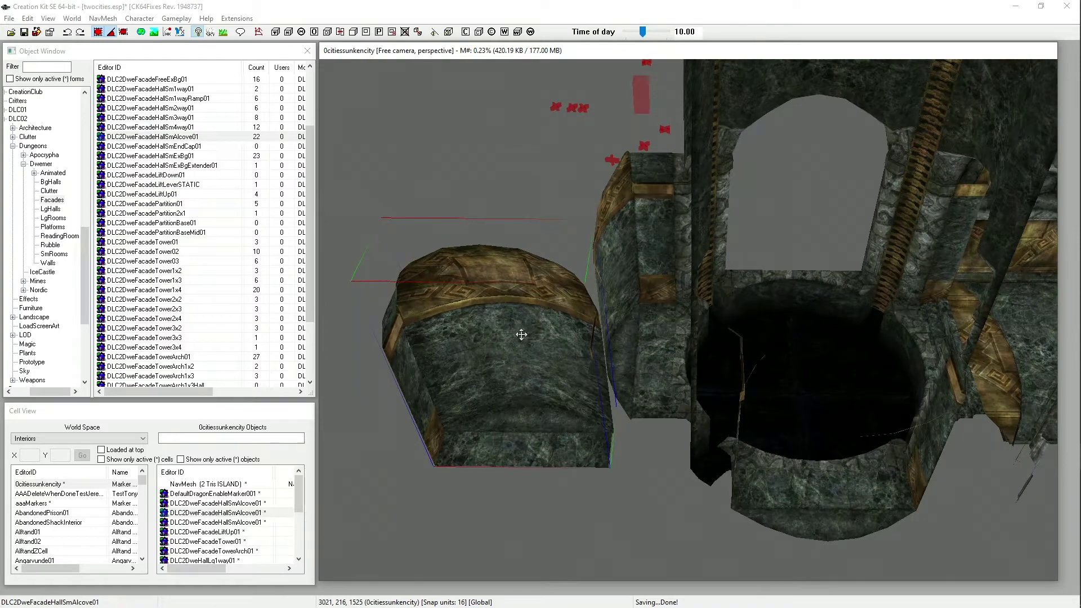
pyautogui.moveTo(520, 338); pyautogui.dragTo(801, 162)
pyautogui.moveTo(799, 198)
pyautogui.keyDown('shift'); pyautogui.mouseDown(button='middle')
pyautogui.moveTo(782, 182)
pyautogui.moveTo(757, 186)
pyautogui.moveTo(784, 203)
pyautogui.mouseUp(button='middle'); pyautogui.keyUp('shift')
pyautogui.scroll(2, 783, 224)
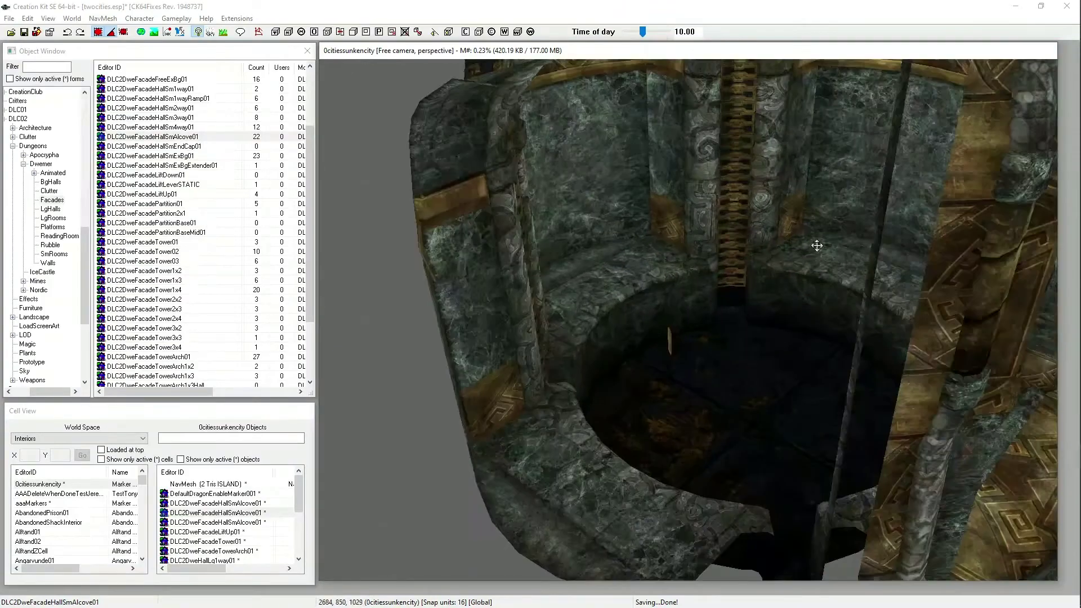
pyautogui.keyDown('shift'); pyautogui.moveTo(811, 261); pyautogui.dragTo(805, 230, button='middle'); pyautogui.keyUp('shift')
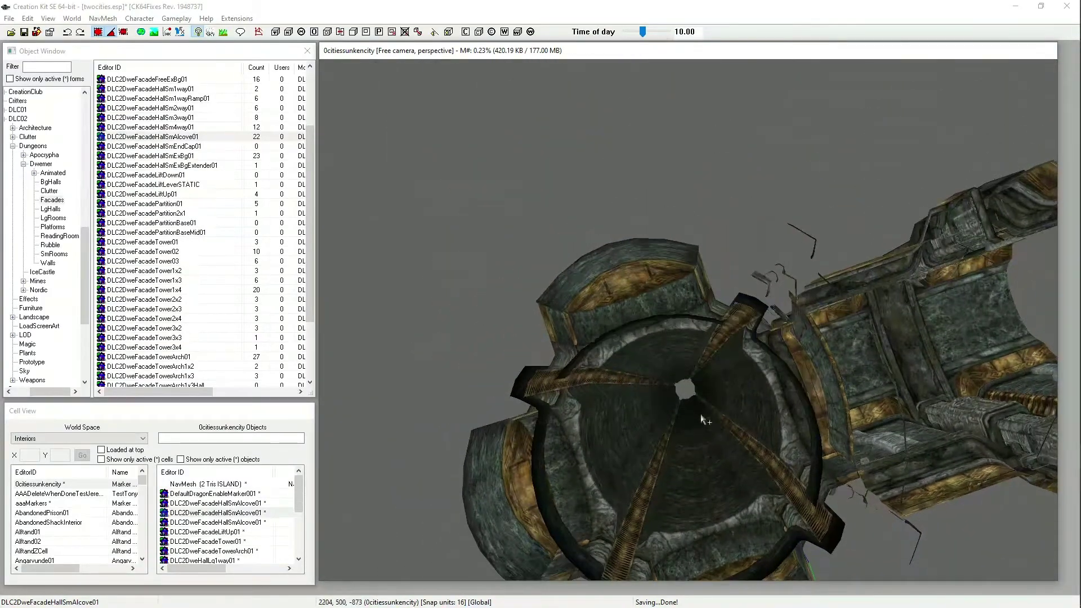
pyautogui.moveTo(682, 424)
pyautogui.keyDown('shift'); pyautogui.mouseDown(button='middle')
pyautogui.moveTo(697, 514)
pyautogui.moveTo(725, 370)
pyautogui.moveTo(722, 555)
pyautogui.moveTo(685, 454)
pyautogui.mouseUp(button='middle'); pyautogui.keyUp('shift')
# Step: Filter all statics for "plane" and place BlackPlane01 at the upper end of the lift shaft
pyautogui.scroll(5, 686, 450)
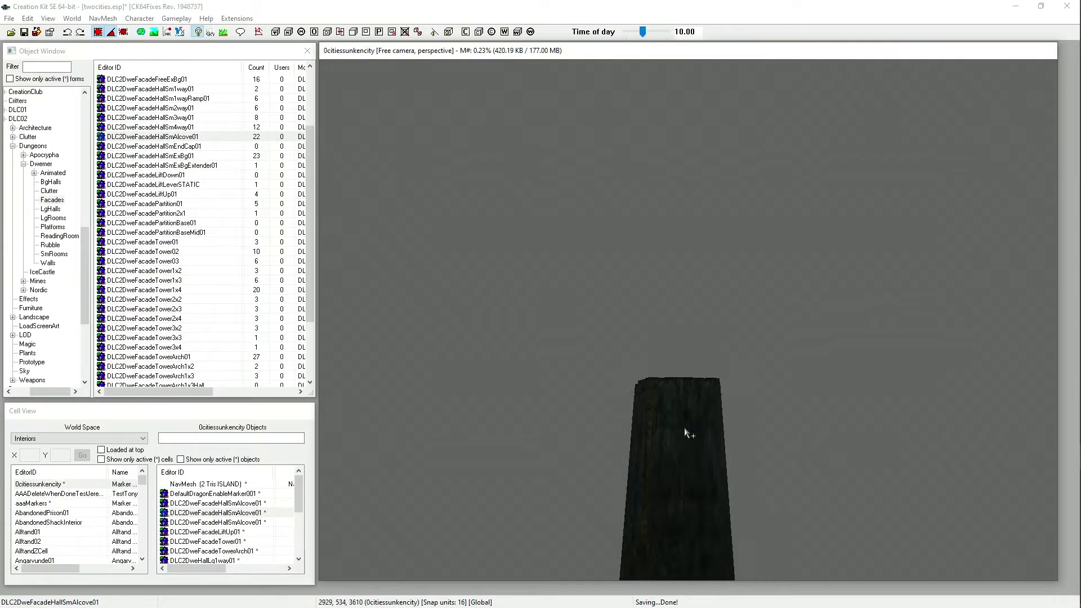
pyautogui.click(42, 70)
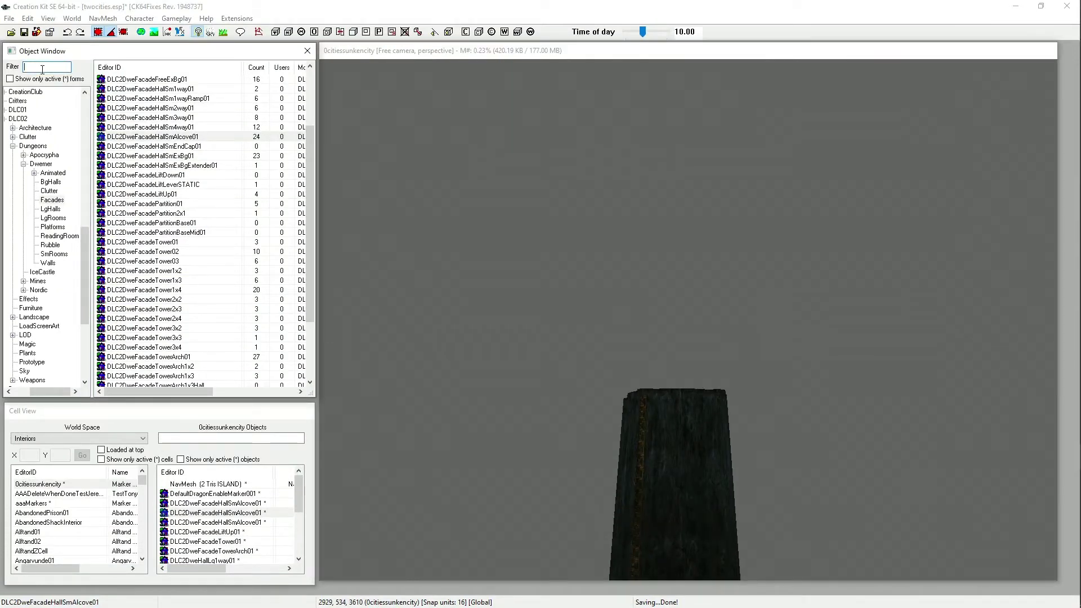
pyautogui.write('plane')
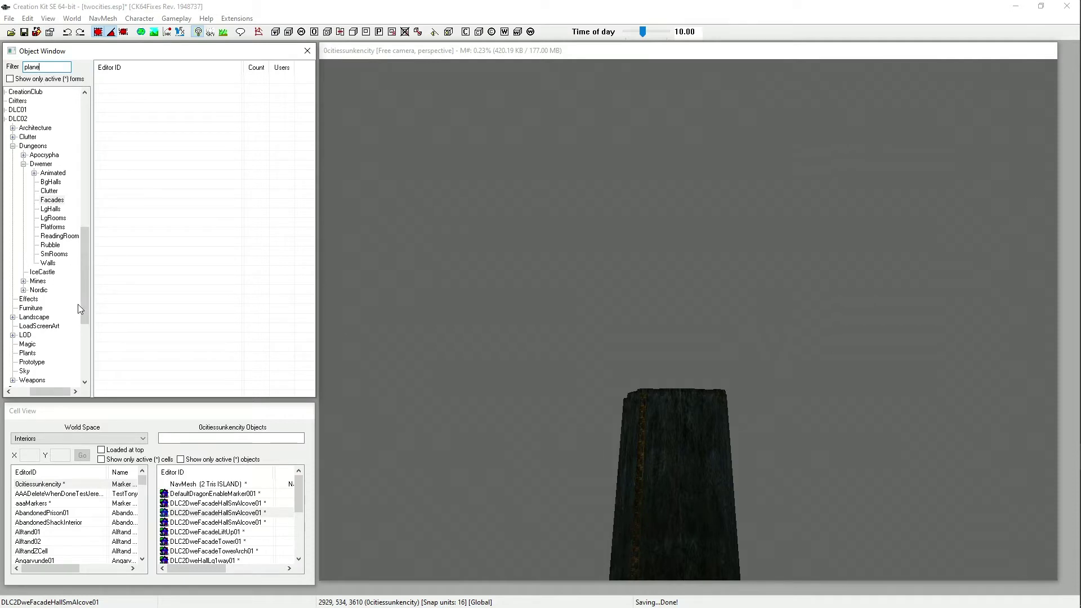
pyautogui.moveTo(82, 295); pyautogui.dragTo(77, 235)
pyautogui.moveTo(52, 390); pyautogui.dragTo(33, 403)
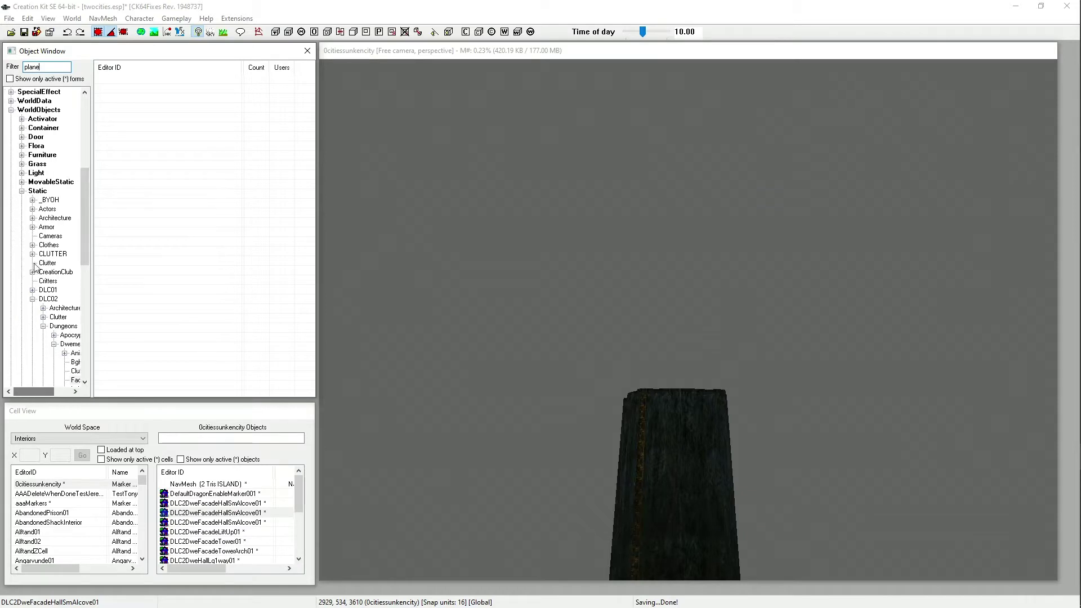
pyautogui.click(37, 191)
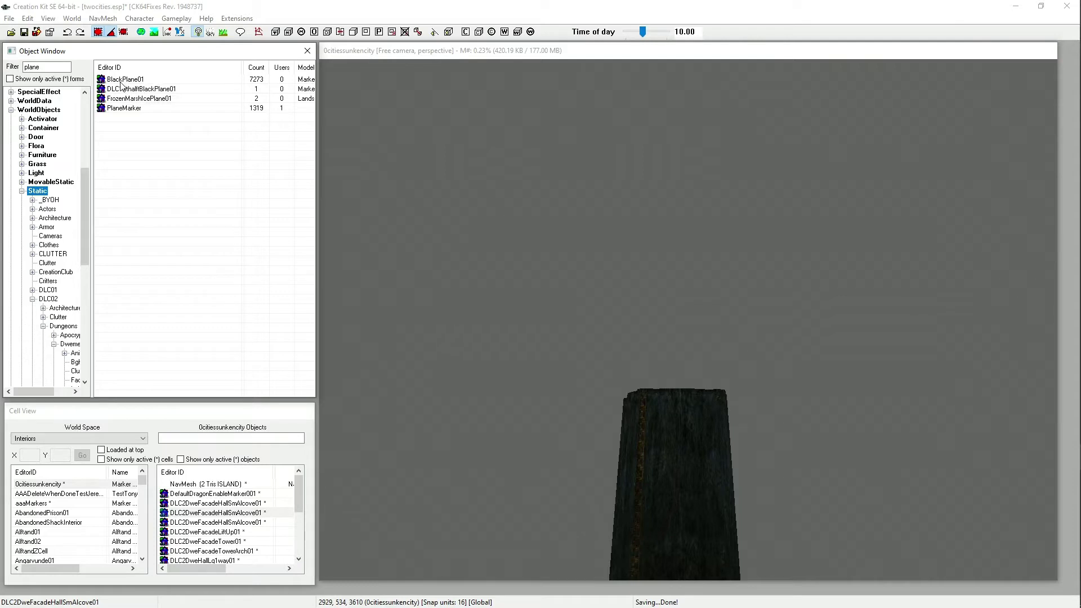
pyautogui.moveTo(130, 83); pyautogui.dragTo(670, 410)
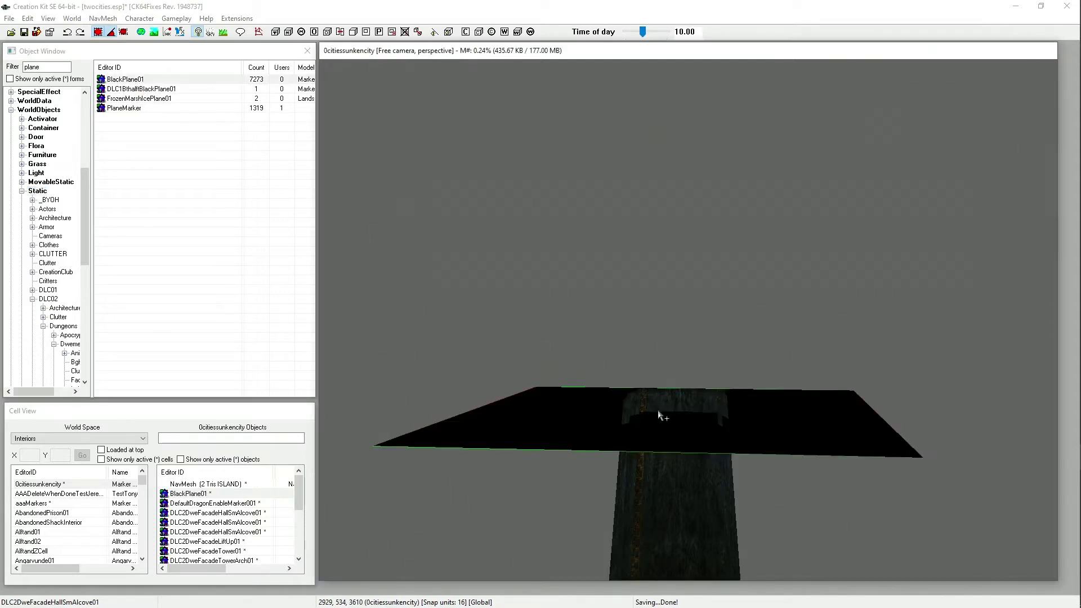
# Step: Rotate the black plane about its Y axis so its black side faces down into the lift shaft
pyautogui.keyDown('shift'); pyautogui.moveTo(579, 415); pyautogui.dragTo(605, 470, button='middle'); pyautogui.keyUp('shift')
pyautogui.moveTo(580, 375)
pyautogui.keyDown('shift'); pyautogui.mouseDown(button='middle')
pyautogui.moveTo(572, 403)
pyautogui.moveTo(575, 383)
pyautogui.mouseUp(button='middle'); pyautogui.keyUp('shift')
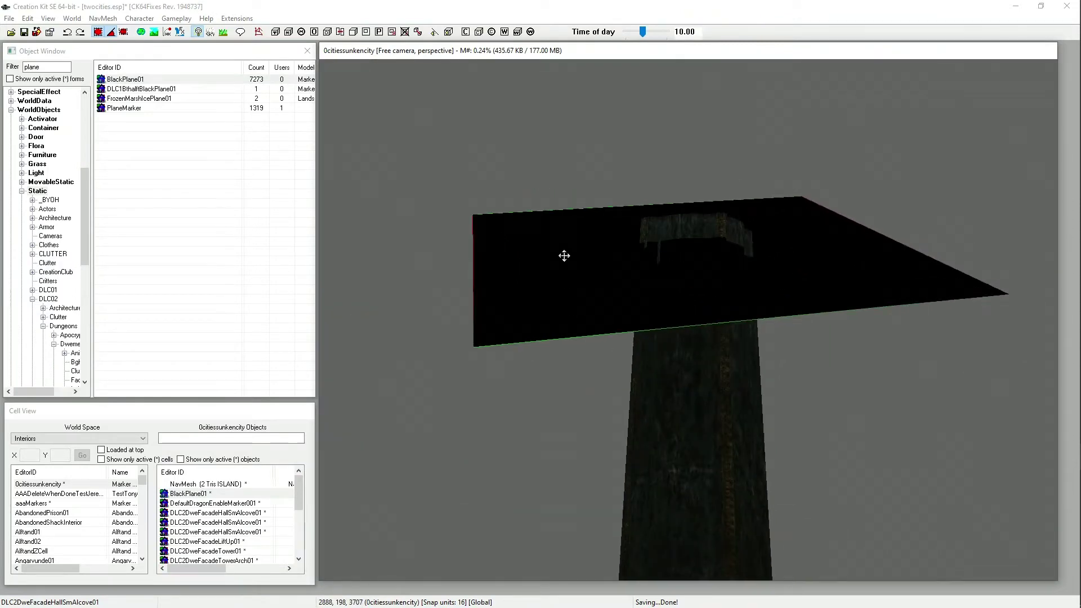
pyautogui.press('2')
pyautogui.press('x')
pyautogui.press('y')
pyautogui.press('x')
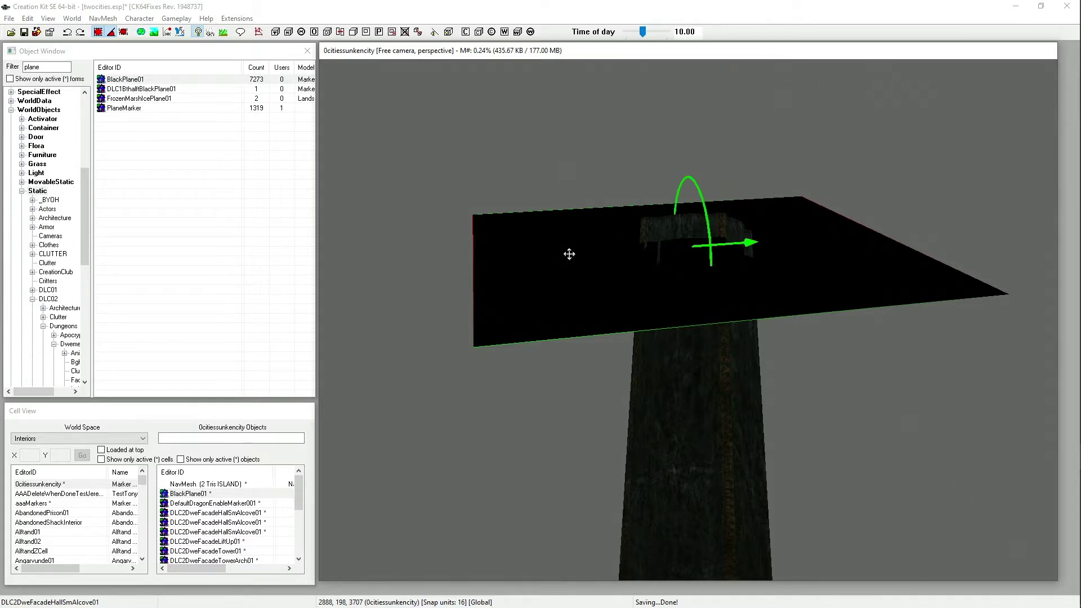
pyautogui.press('y')
pyautogui.moveTo(693, 259); pyautogui.dragTo(901, 259, button='right')
pyautogui.keyDown('shift'); pyautogui.moveTo(580, 256); pyautogui.dragTo(561, 182, button='middle'); pyautogui.keyUp('shift')
pyautogui.moveTo(557, 188); pyautogui.dragTo(608, 188, button='right')
# Step: Examine the capped lift shaft from inside and outside, and check the lift base and its alcoves
pyautogui.scroll(3, 601, 228)
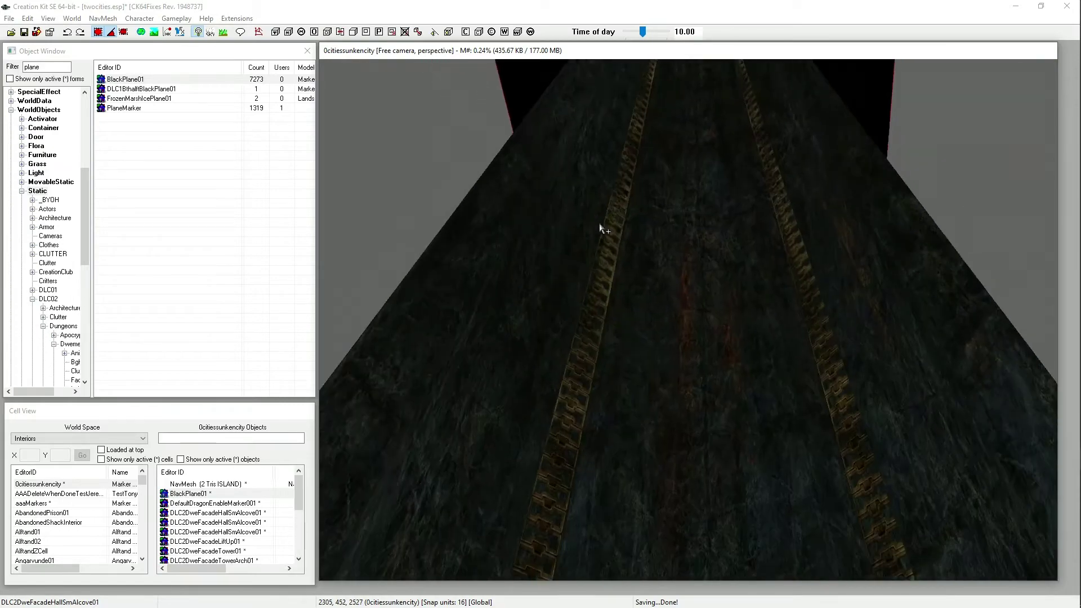
pyautogui.scroll(-6, 600, 225)
pyautogui.scroll(7, 569, 202)
pyautogui.scroll(-8, 563, 203)
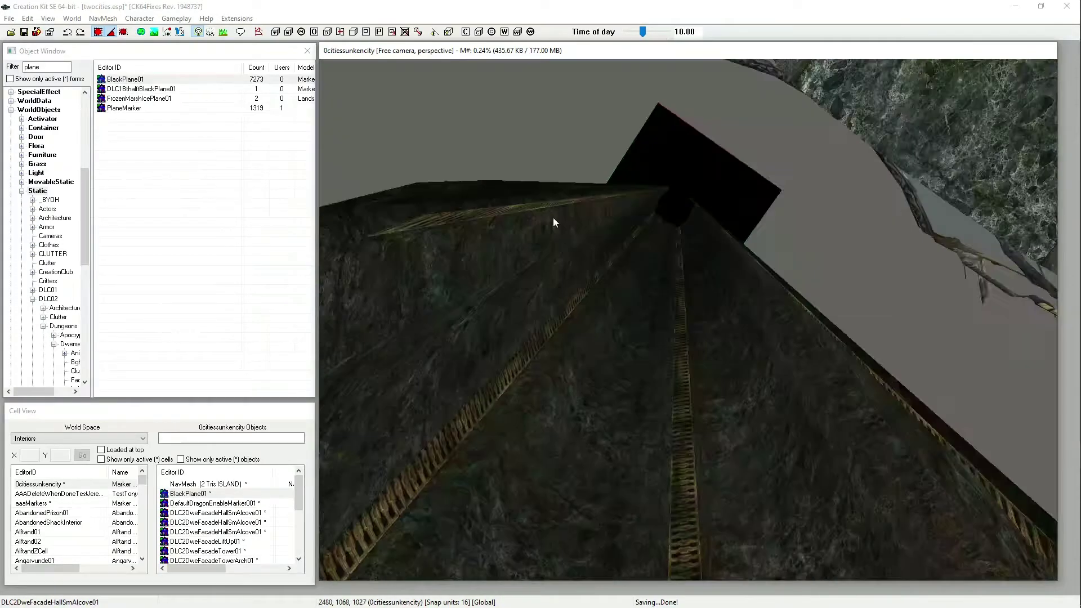
pyautogui.scroll(2, 548, 192)
pyautogui.scroll(-6, 546, 186)
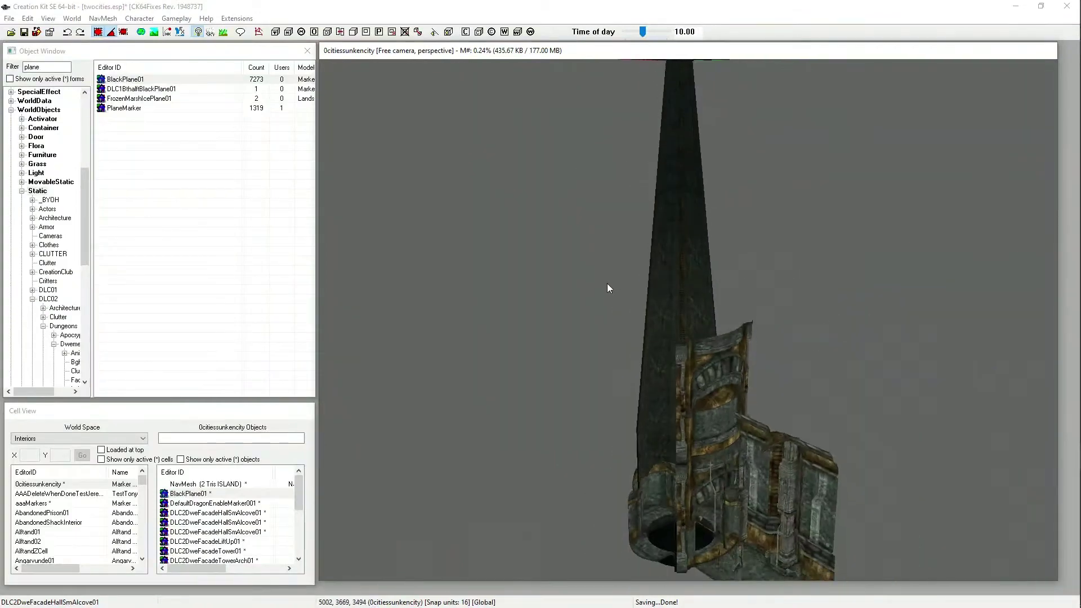
pyautogui.scroll(8, 762, 384)
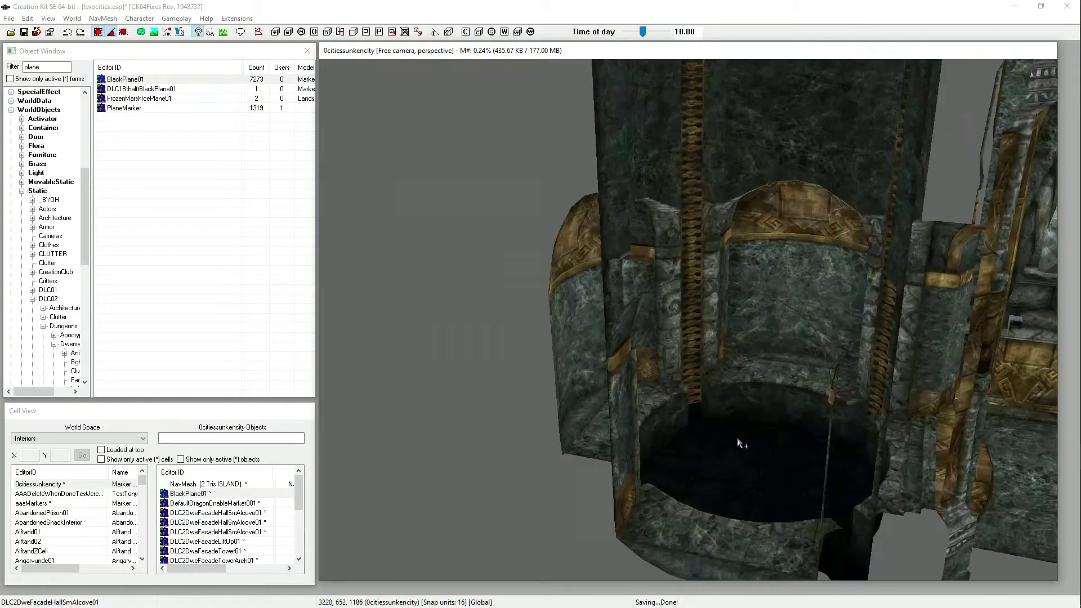
pyautogui.click(730, 400)
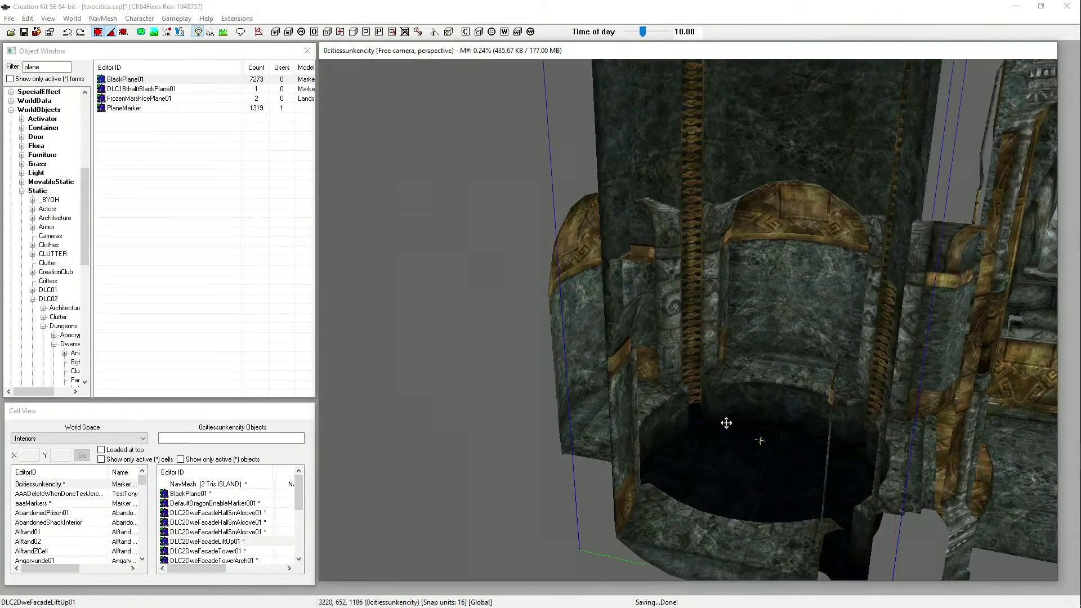
pyautogui.press('shift')
pyautogui.press('shift')
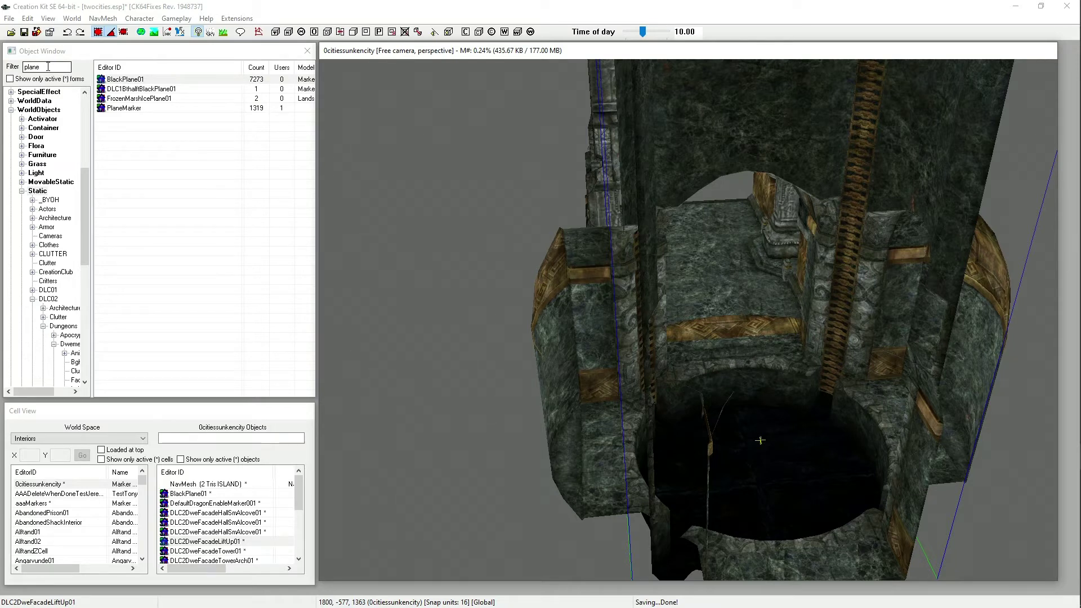
pyautogui.moveTo(756, 341); pyautogui.dragTo(742, 362, button='middle')
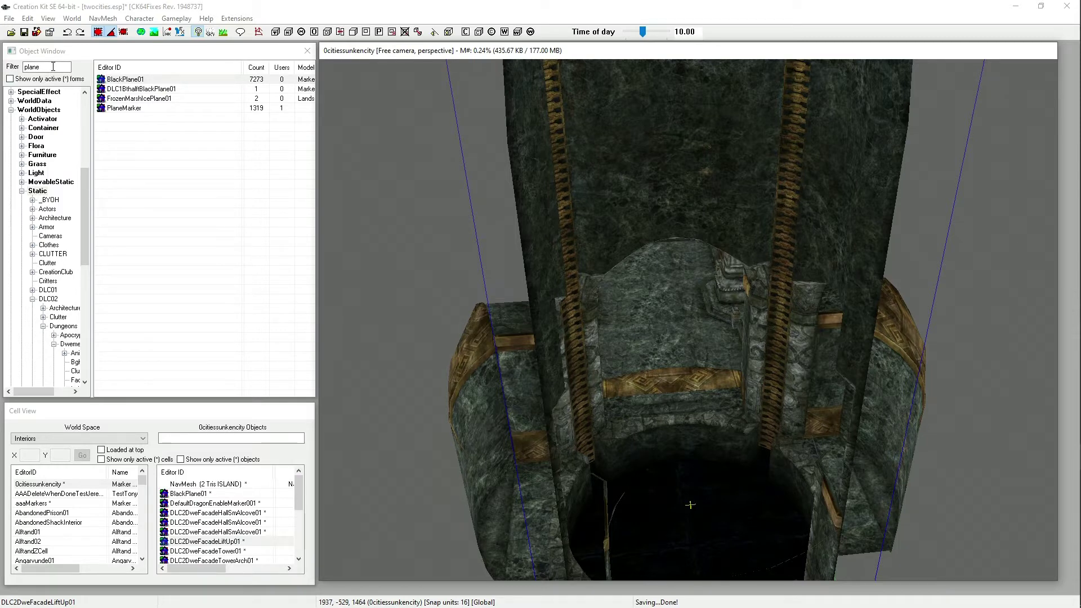
pyautogui.rightClick(144, 101)
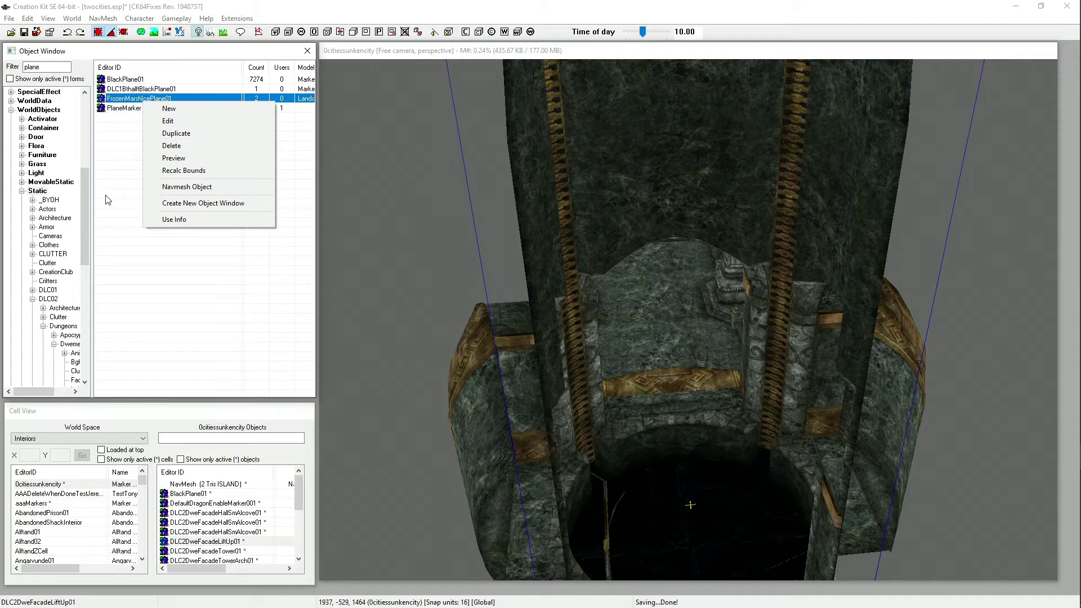
pyautogui.click(132, 267)
pyautogui.click(133, 267)
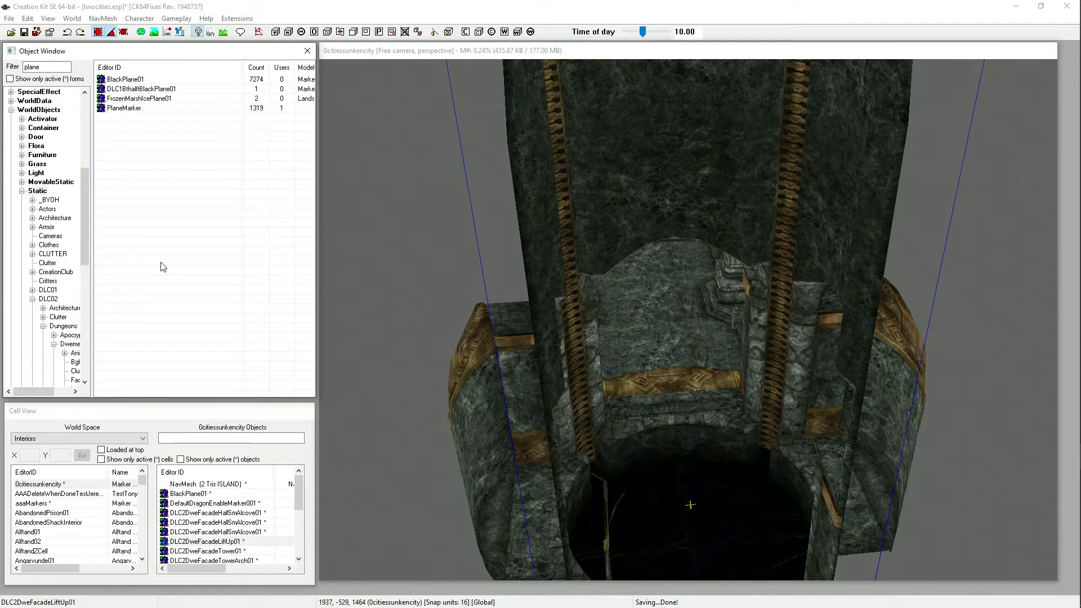
# Step: Examine the lift base and its junction with the hall, and bring the DLC02 Dwemer static categories into full view
pyautogui.scroll(-5, 619, 341)
pyautogui.keyDown('shift'); pyautogui.moveTo(621, 350); pyautogui.dragTo(722, 329, button='middle'); pyautogui.keyUp('shift')
pyautogui.scroll(-4, 62, 281)
pyautogui.scroll(3, 62, 281)
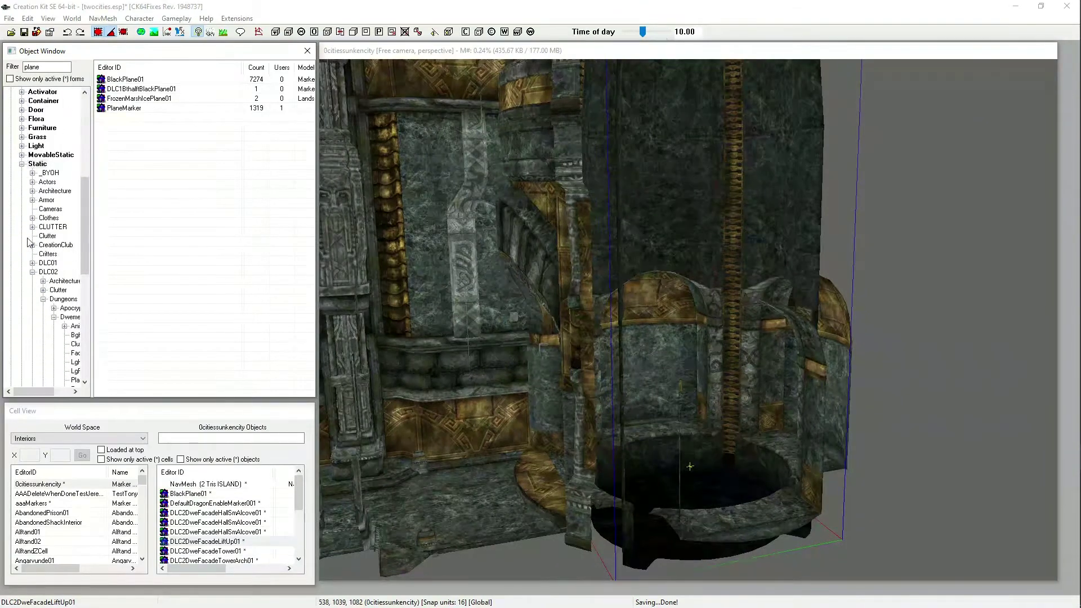
pyautogui.scroll(-4, 62, 282)
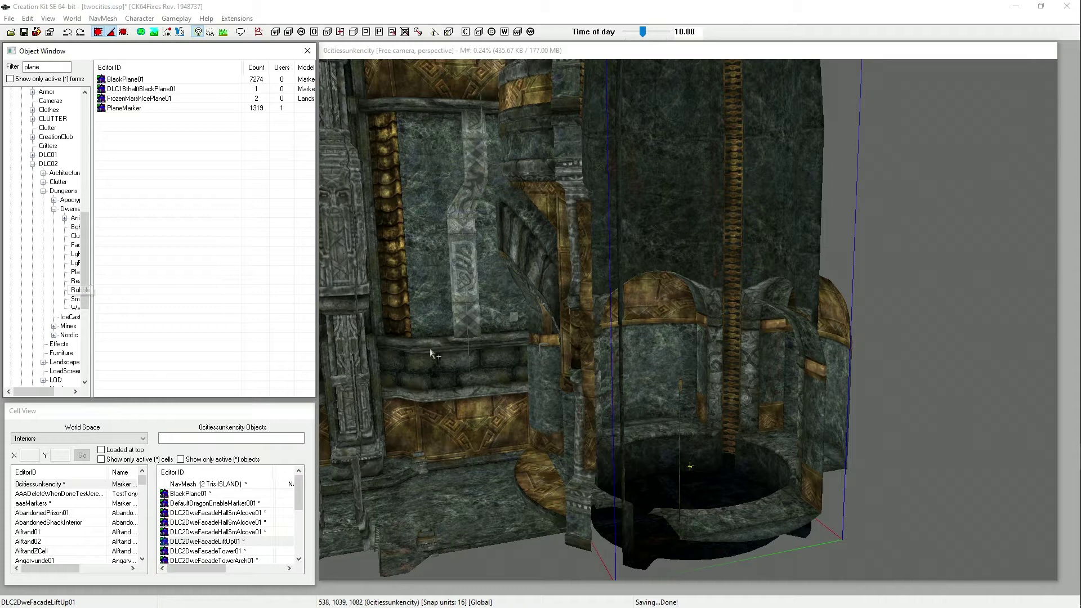
pyautogui.moveTo(35, 391); pyautogui.dragTo(51, 395)
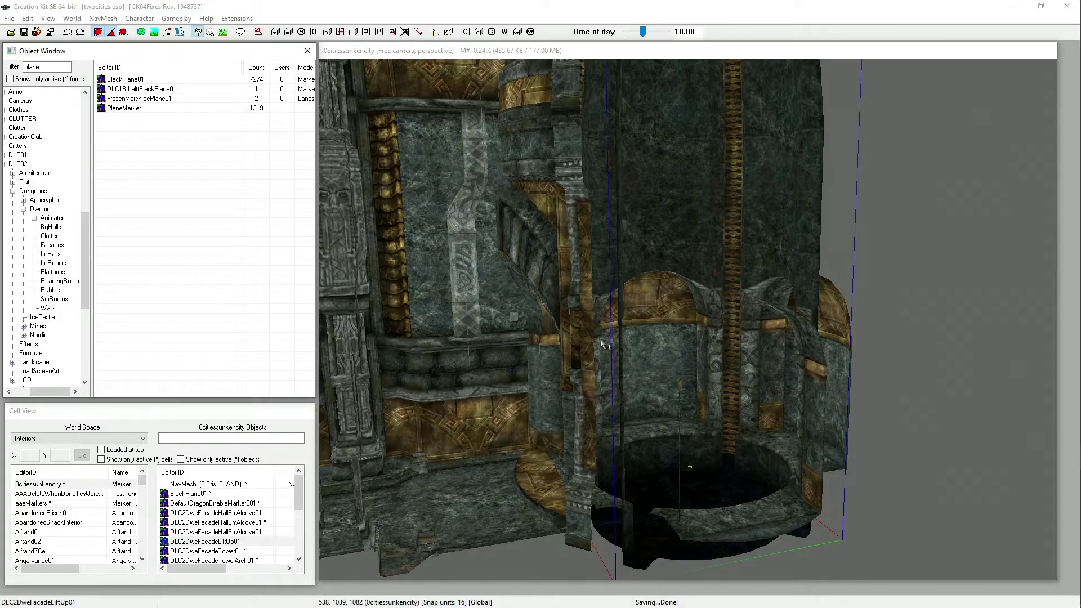
pyautogui.scroll(3, 602, 344)
pyautogui.keyDown('shift'); pyautogui.moveTo(623, 332); pyautogui.dragTo(710, 350, button='middle'); pyautogui.keyUp('shift')
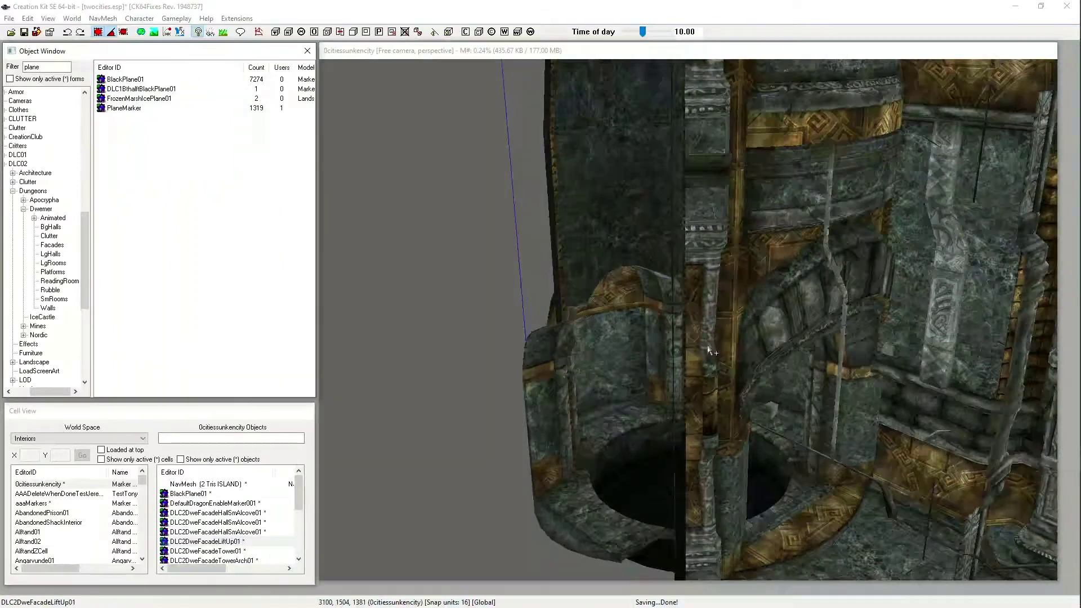
# Step: Point out BlackPlane01 among the filtered statics and inspect the joined lift and hall section from farther out
pyautogui.click(131, 83)
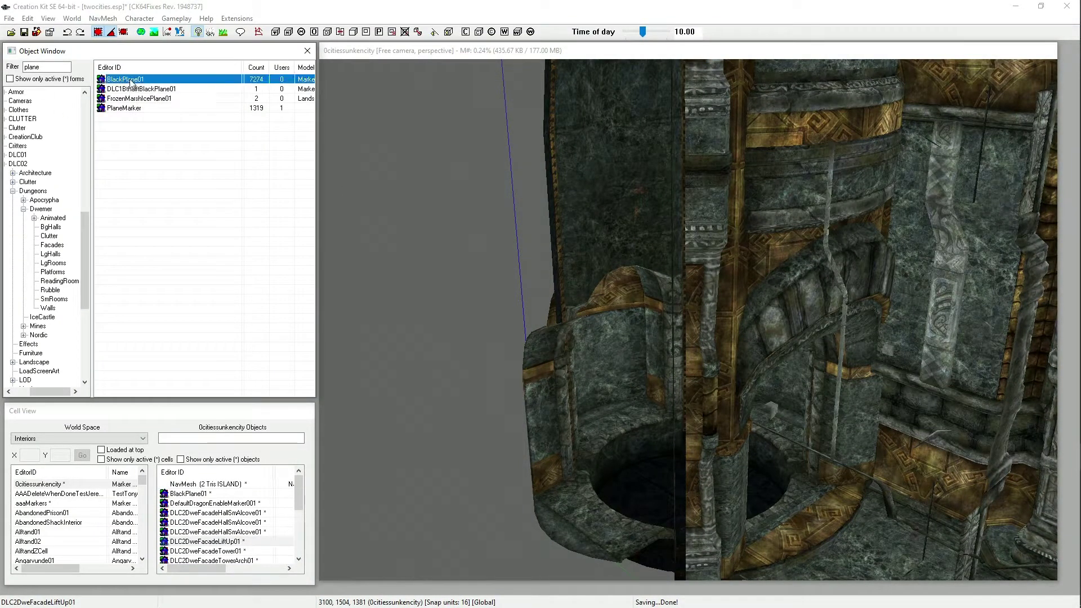
pyautogui.moveTo(131, 82)
pyautogui.mouseDown()
pyautogui.moveTo(333, 180)
pyautogui.moveTo(746, 318)
pyautogui.moveTo(395, 209)
pyautogui.moveTo(148, 96)
pyautogui.mouseUp()
pyautogui.scroll(-2, 727, 219)
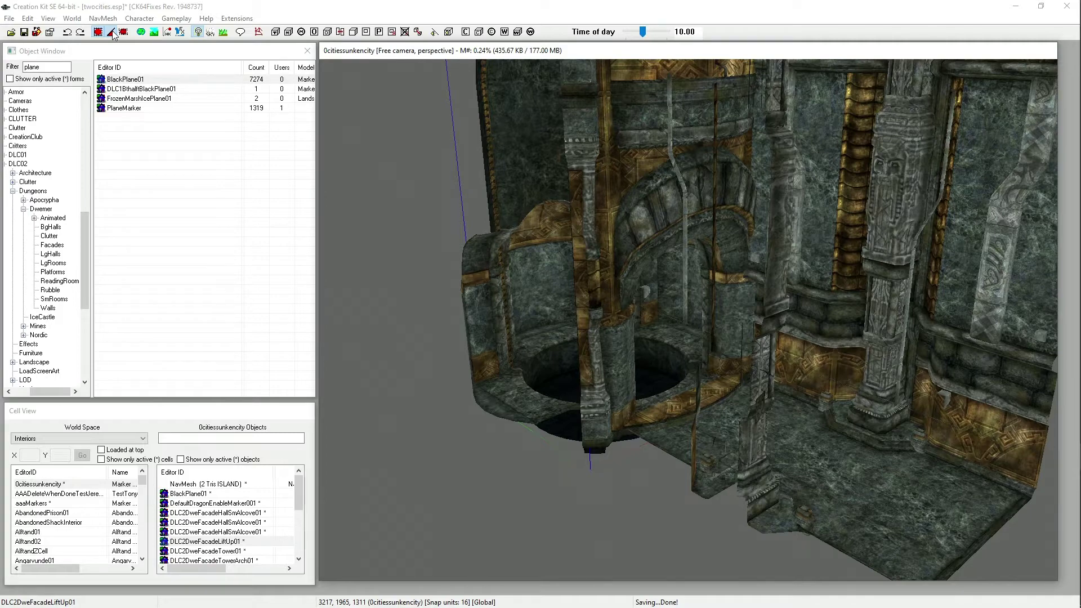
pyautogui.scroll(-5, 726, 210)
pyautogui.moveTo(733, 211); pyautogui.dragTo(693, 209, button='middle')
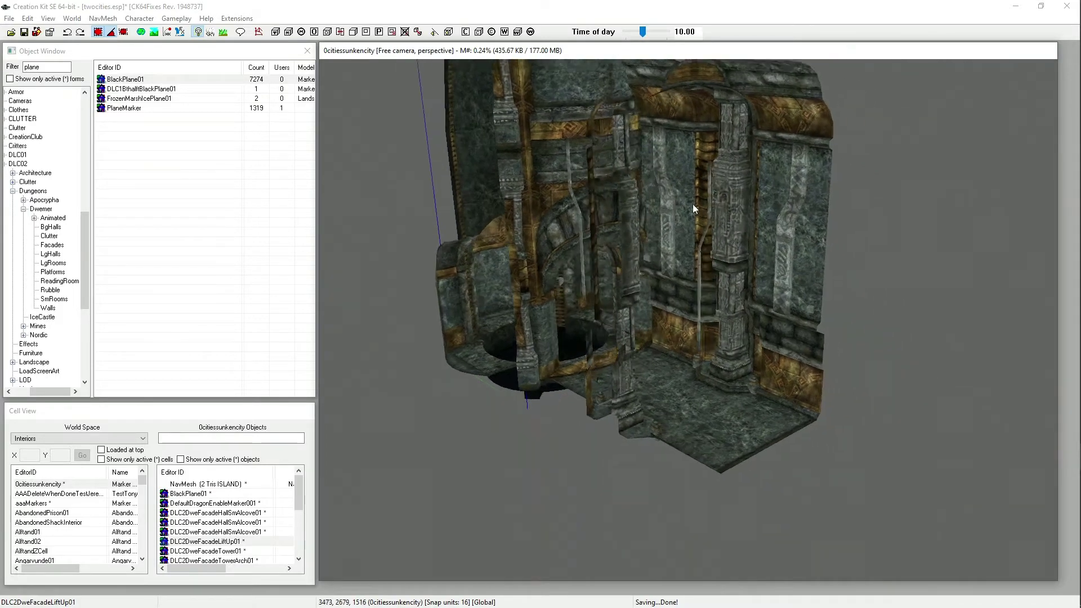
pyautogui.scroll(1, 694, 209)
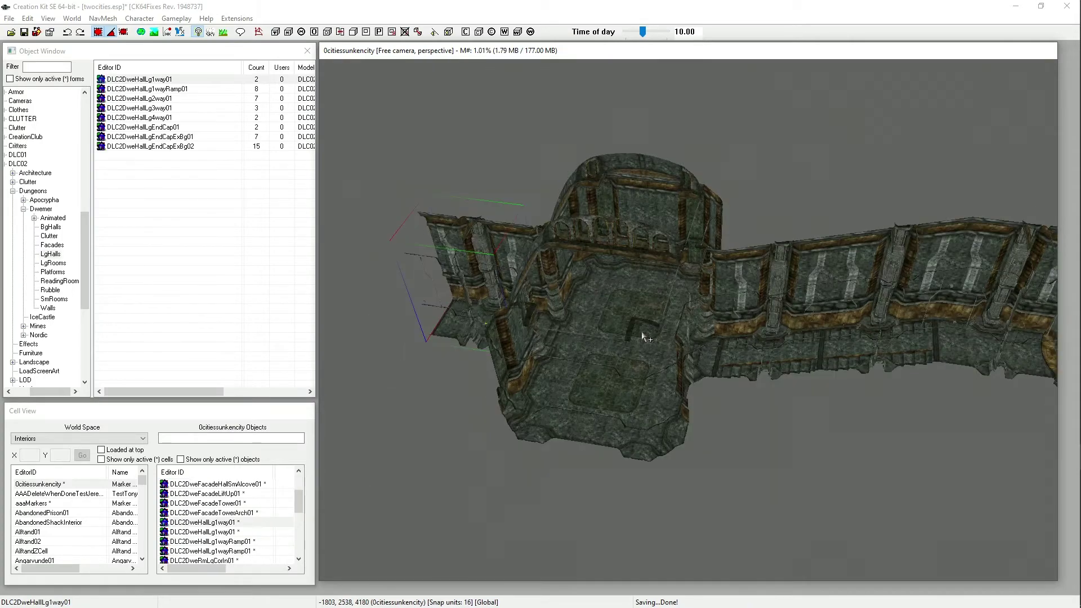
# Step: Examine the finished hallway from the large room to the lift, checking the wall sections, ramps and adjoining hall piece
pyautogui.keyDown('shift'); pyautogui.moveTo(736, 334); pyautogui.dragTo(631, 357, button='middle'); pyautogui.keyUp('shift')
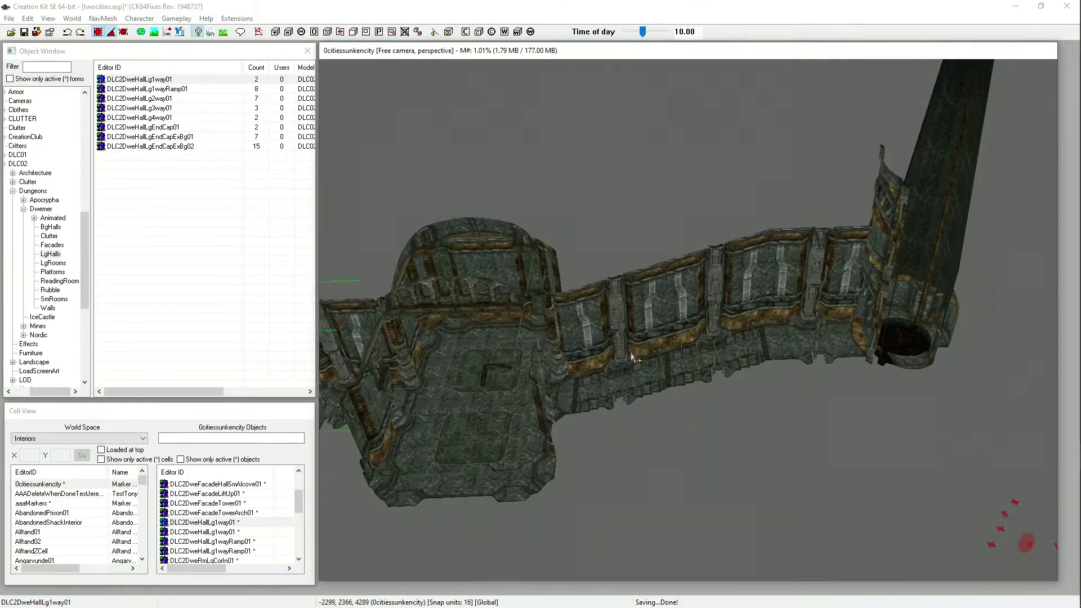
pyautogui.scroll(5, 630, 352)
pyautogui.scroll(2, 554, 369)
pyautogui.scroll(2, 771, 372)
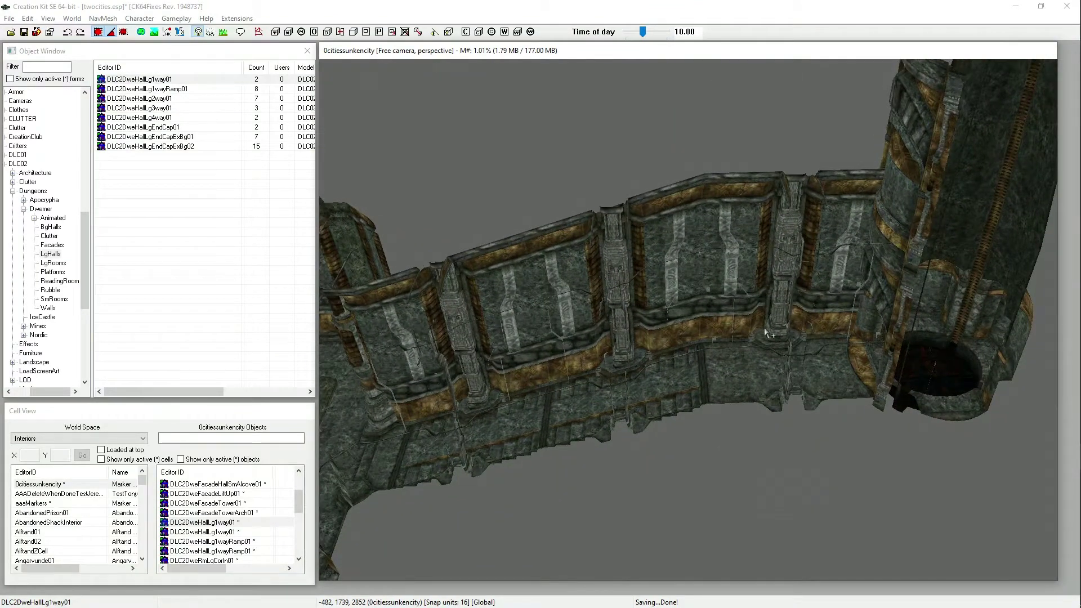
pyautogui.scroll(2, 752, 360)
pyautogui.scroll(2, 619, 315)
pyautogui.scroll(2, 627, 307)
pyautogui.scroll(2, 647, 312)
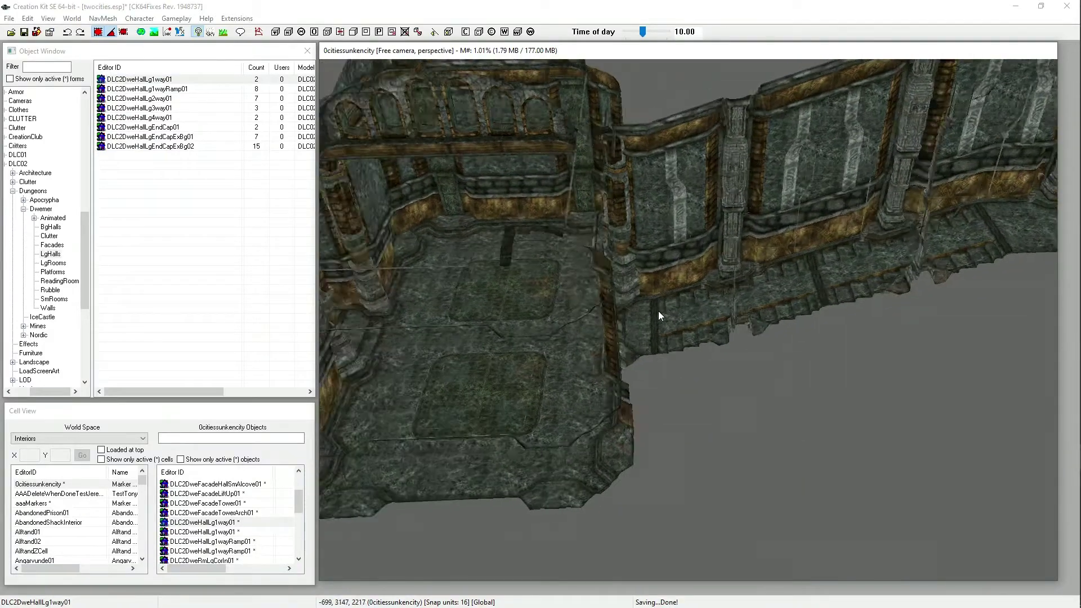
pyautogui.scroll(-5, 659, 315)
pyautogui.scroll(1, 667, 334)
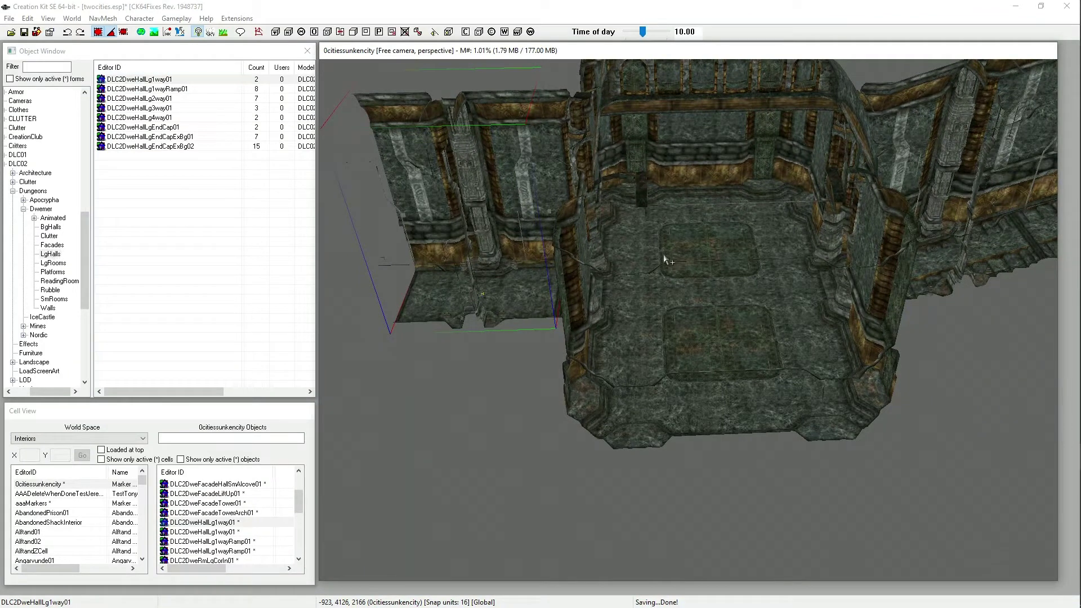
# Step: Review the Dwemer LgRooms and LgHalls pieces and inspect the large room's open end and floor
pyautogui.click(56, 265)
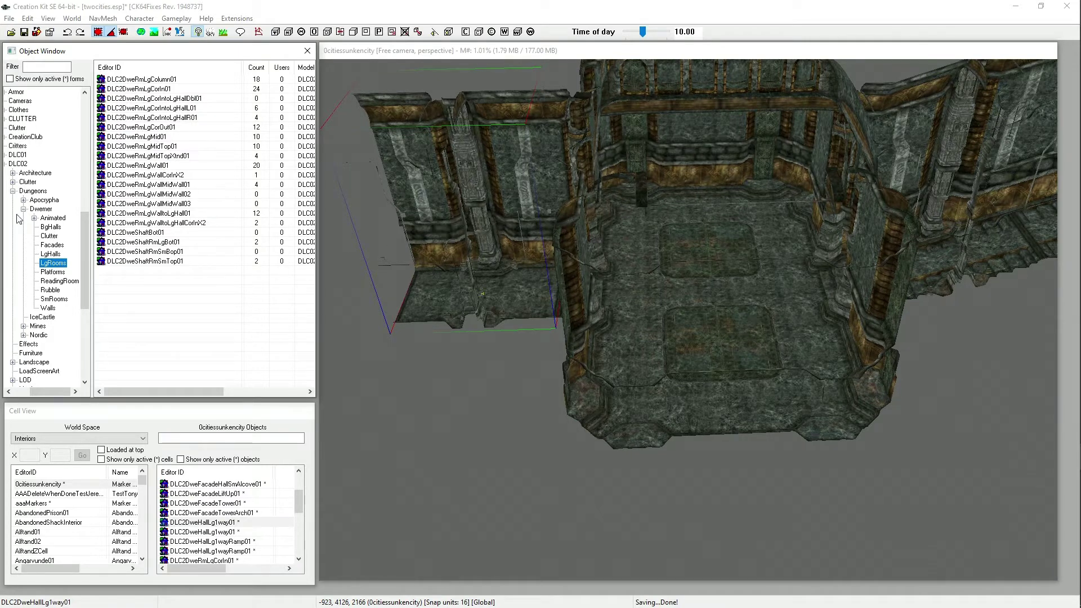
pyautogui.click(50, 255)
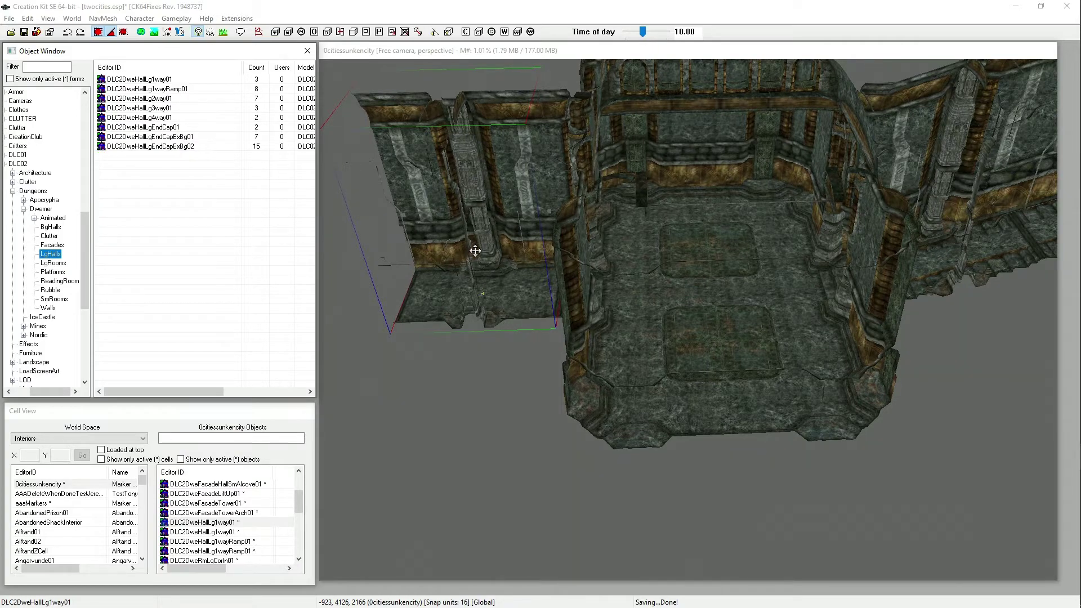
pyautogui.moveTo(474, 252); pyautogui.dragTo(366, 332, button='middle')
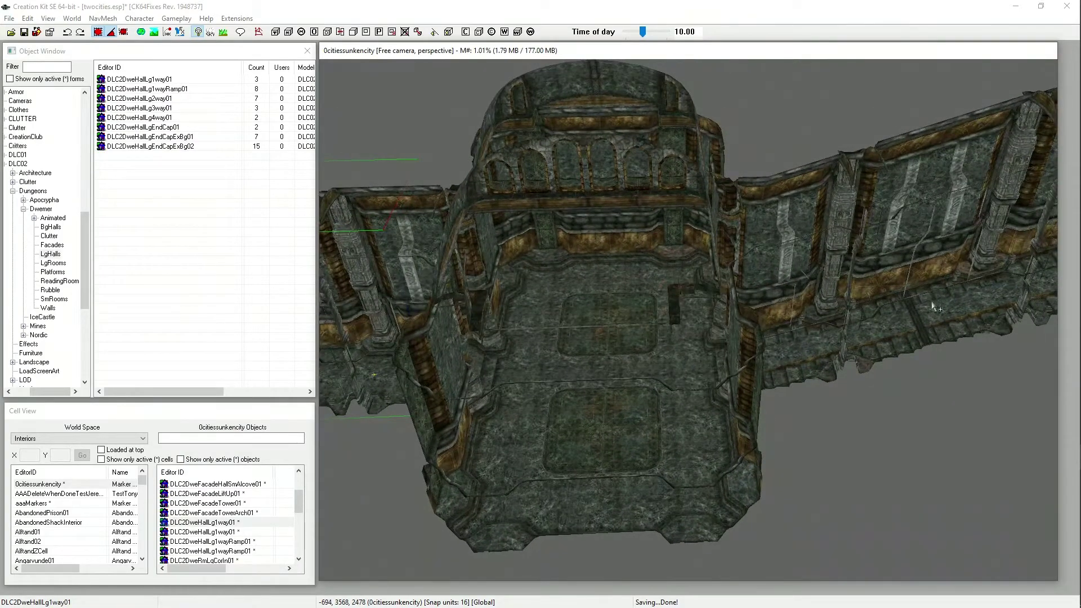
pyautogui.scroll(2, 612, 323)
pyautogui.scroll(5, 611, 326)
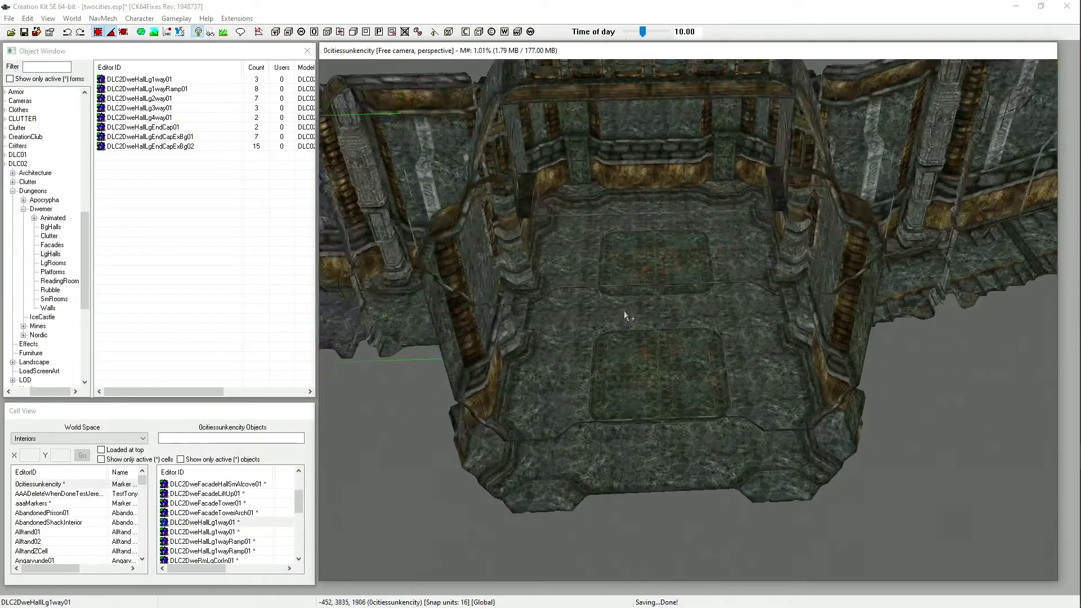
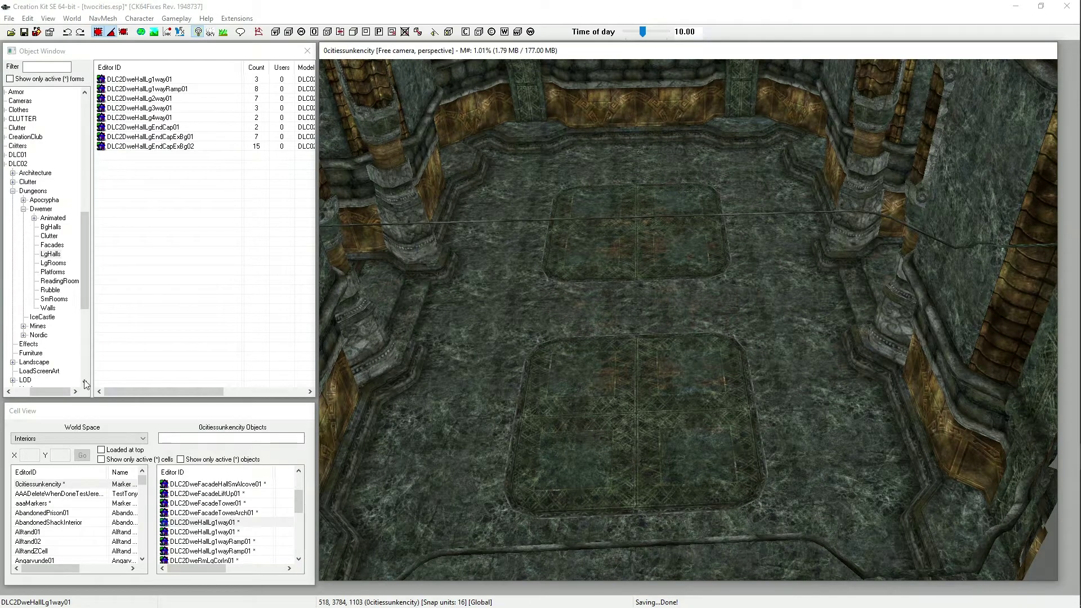
# Step: Collapse the DLC02 statics and list the objects in the Statues category under CLUTTER
pyautogui.moveTo(52, 390); pyautogui.dragTo(22, 390)
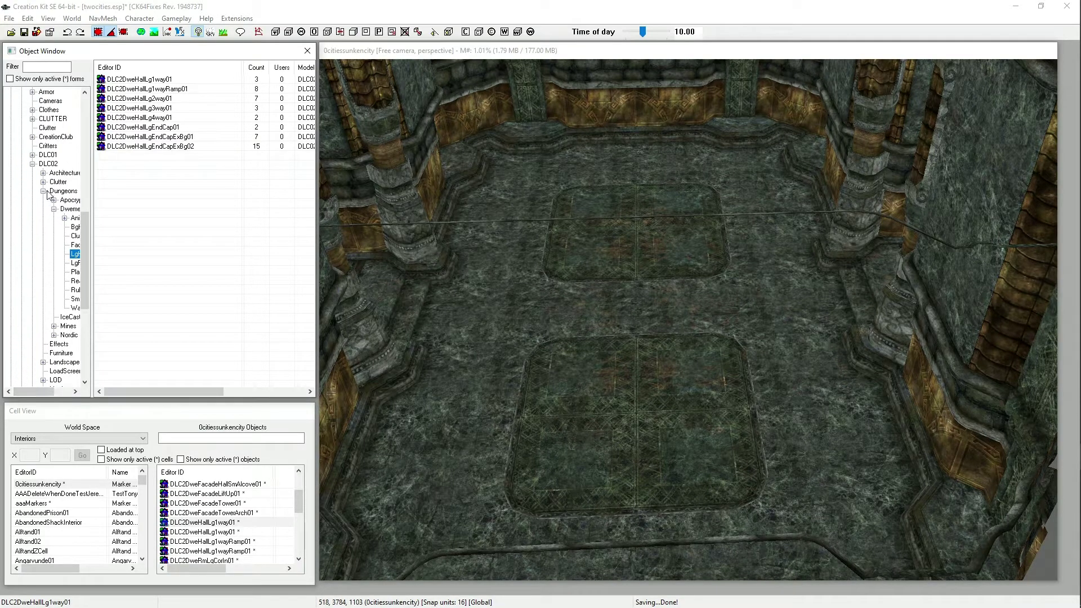
pyautogui.scroll(-3, 53, 210)
pyautogui.scroll(5, 52, 209)
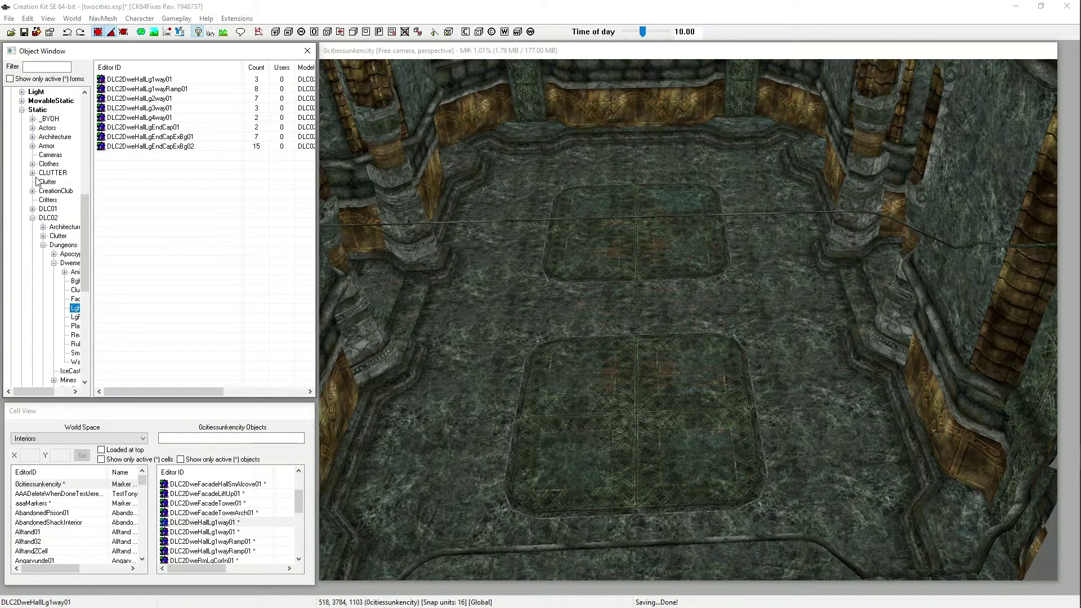
pyautogui.click(32, 218)
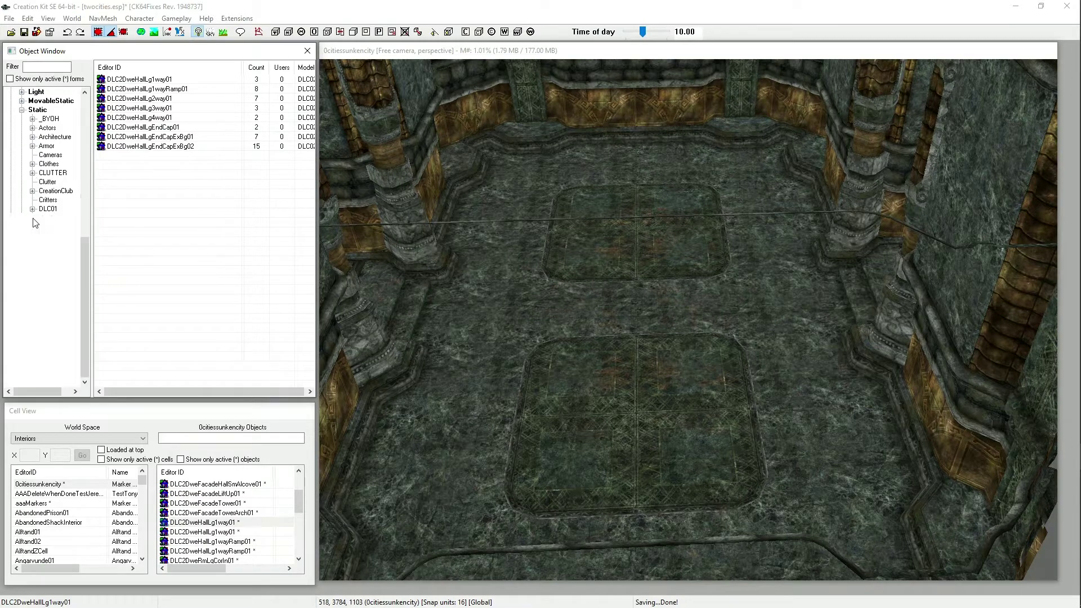
pyautogui.click(32, 174)
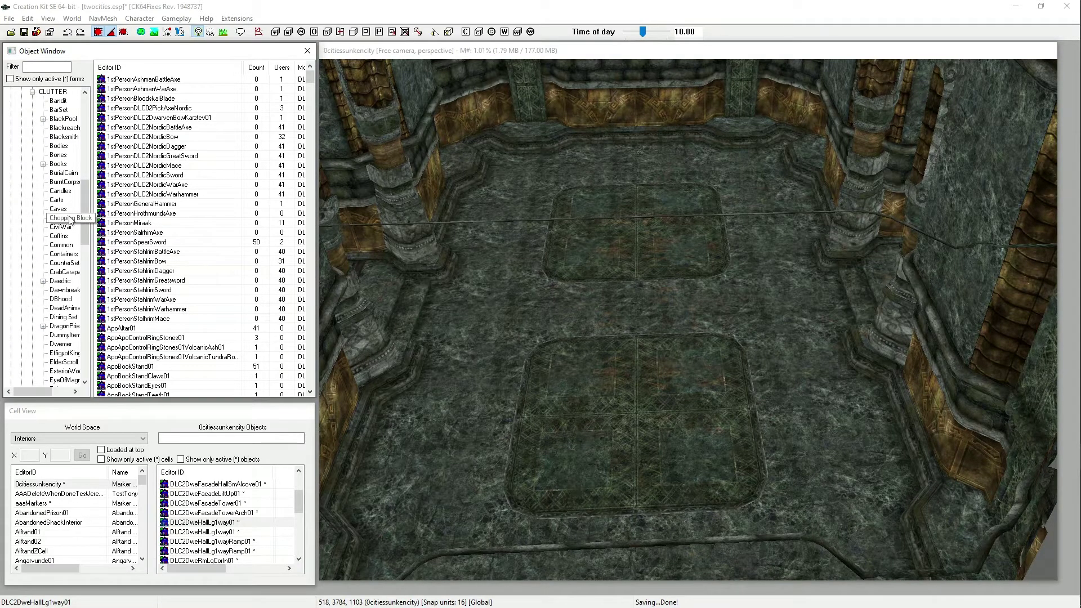
pyautogui.scroll(-8, 67, 225)
pyautogui.scroll(-9, 63, 234)
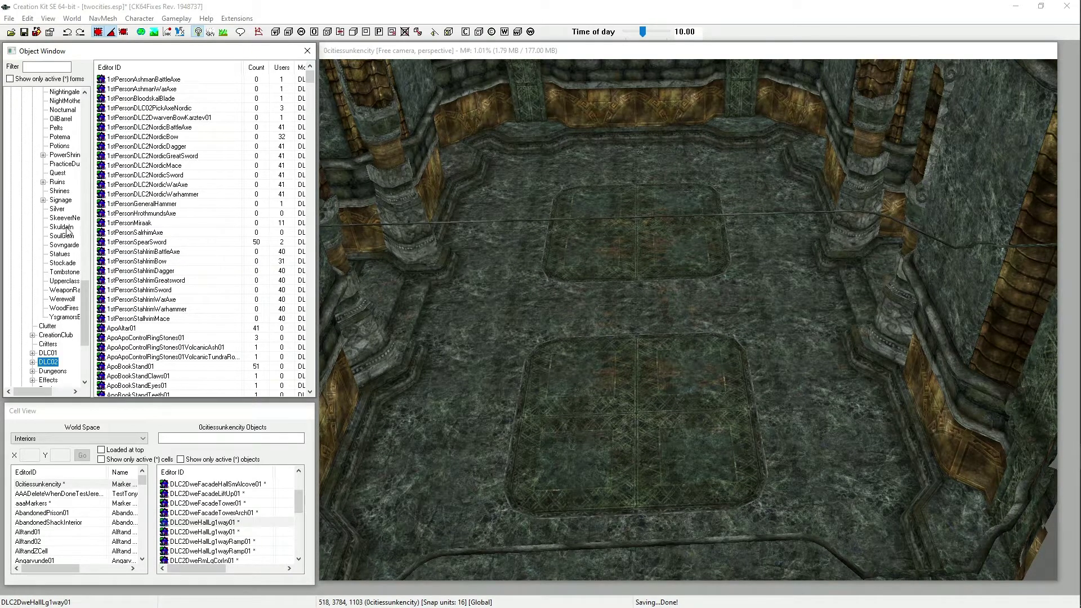
pyautogui.click(60, 253)
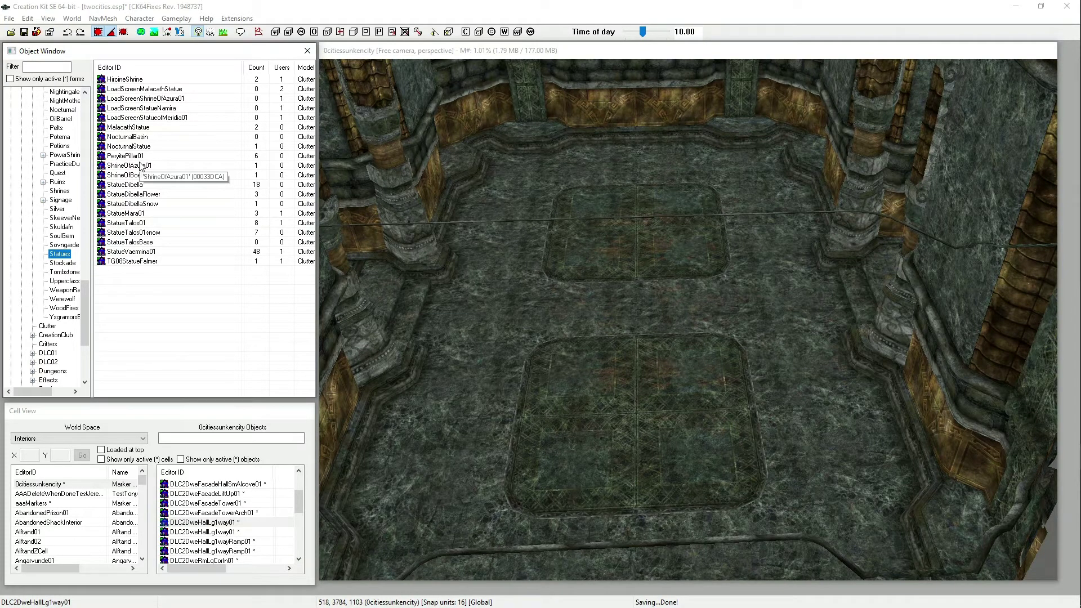
# Step: Filter the objects for "statue" and list the matches across all statics
pyautogui.click(49, 68)
pyautogui.write('statue')
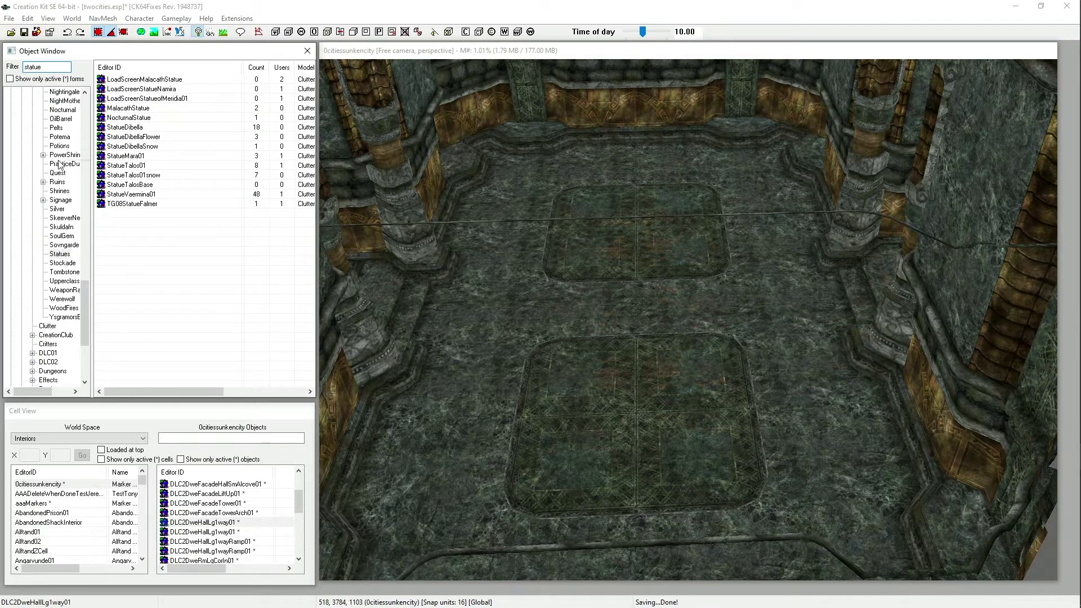
pyautogui.scroll(10, 53, 175)
pyautogui.scroll(8, 54, 174)
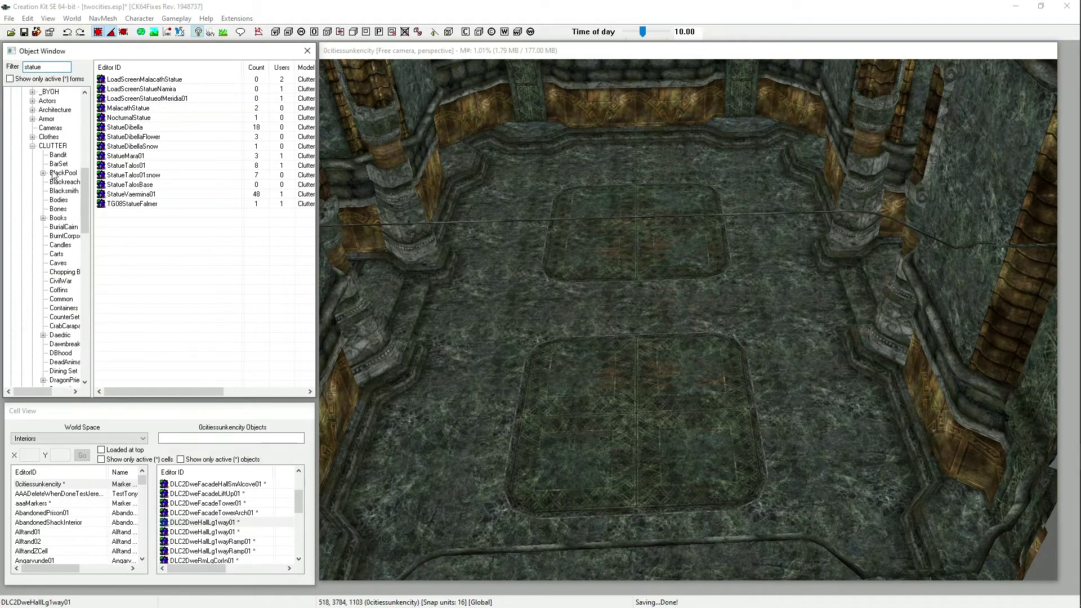
pyautogui.click(38, 164)
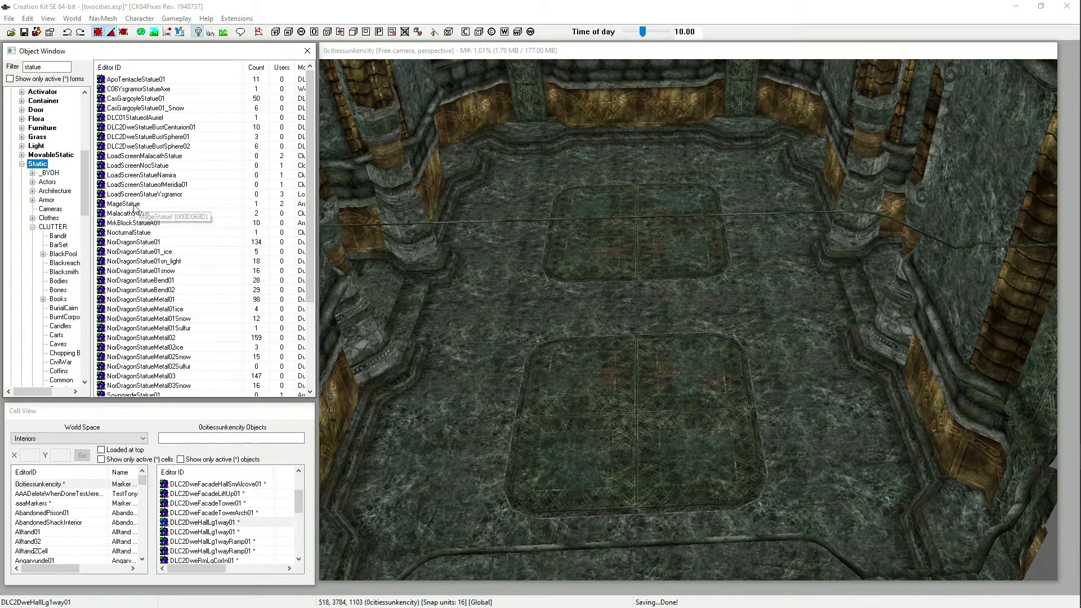
# Step: Check the filtered CLUTTER Statues category for MageStatue, and return to the filtered list of all statics
pyautogui.click(133, 206)
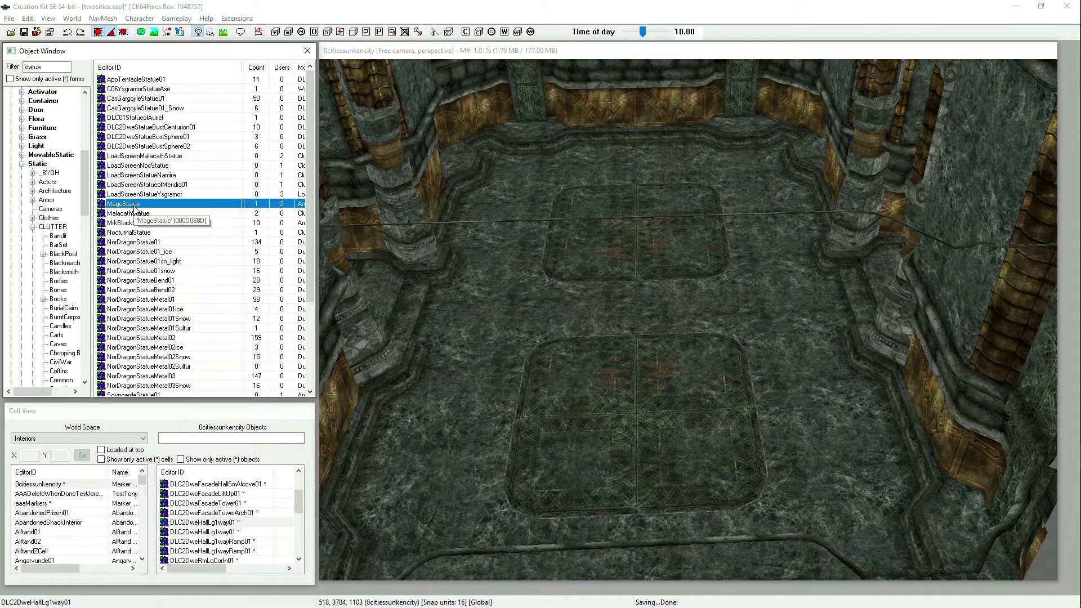
pyautogui.scroll(-8, 61, 302)
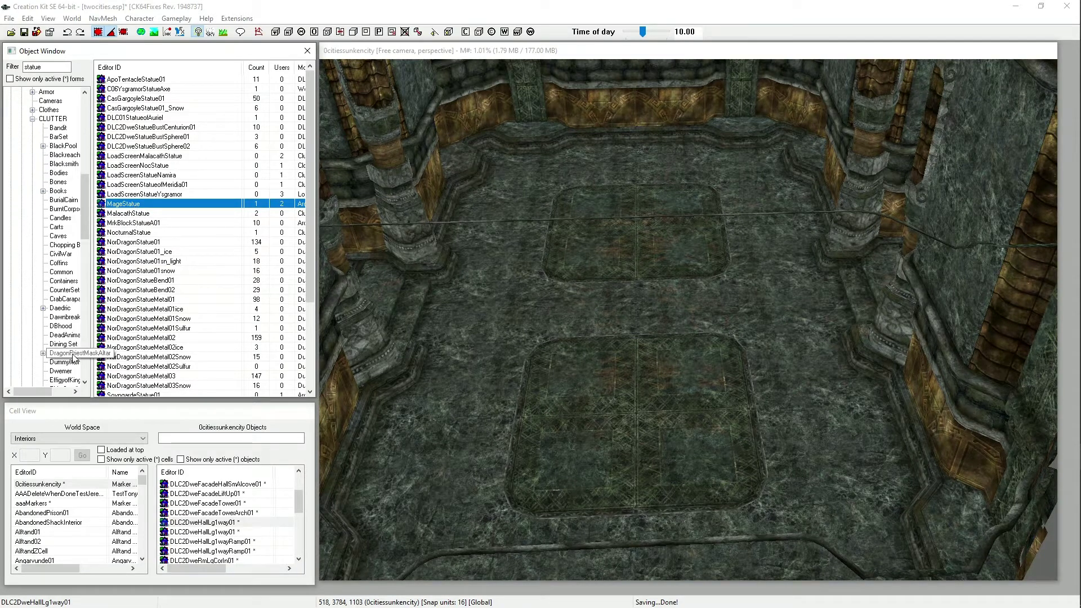
pyautogui.scroll(-9, 62, 332)
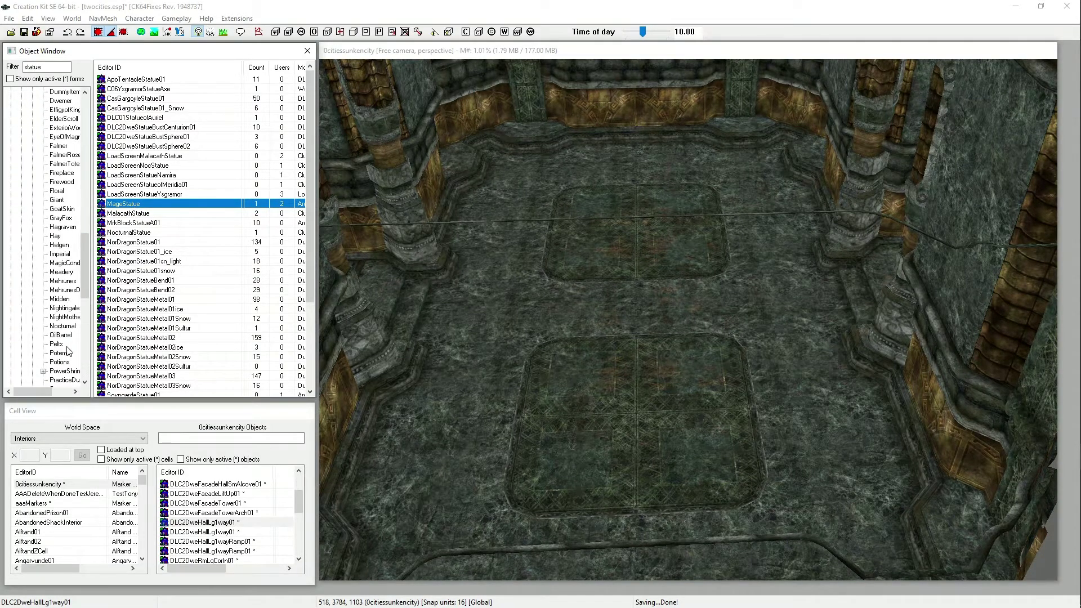
pyautogui.scroll(-2, 63, 360)
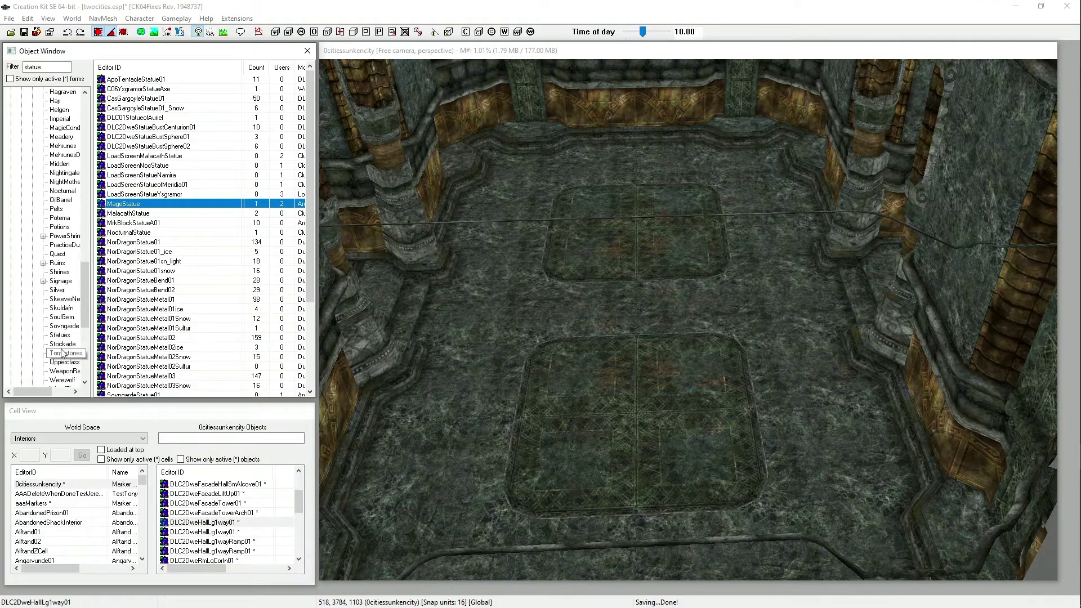
pyautogui.click(60, 335)
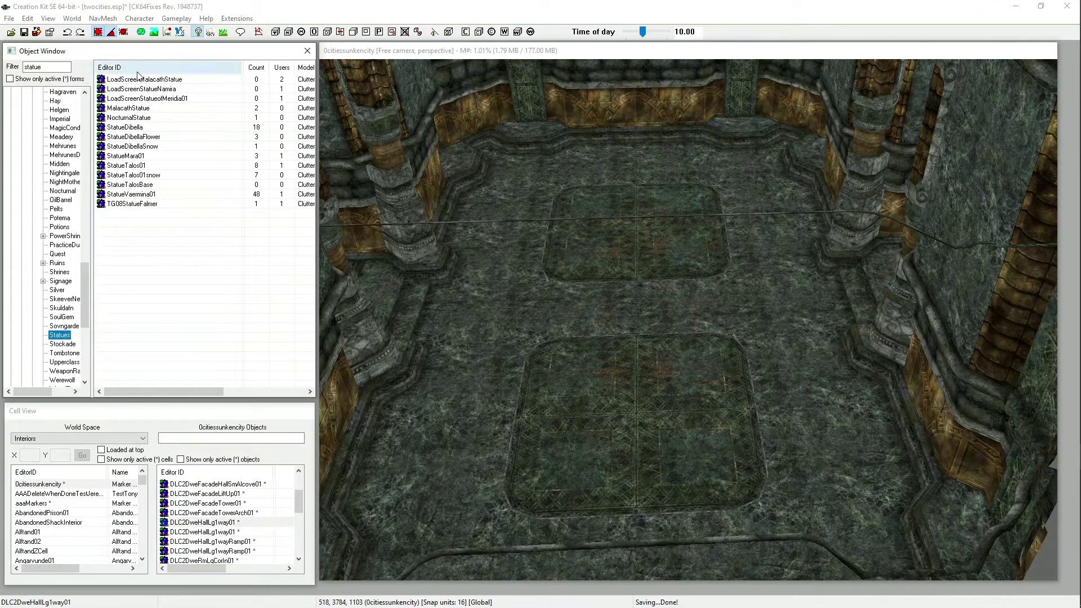
pyautogui.scroll(2, 62, 192)
pyautogui.scroll(15, 62, 191)
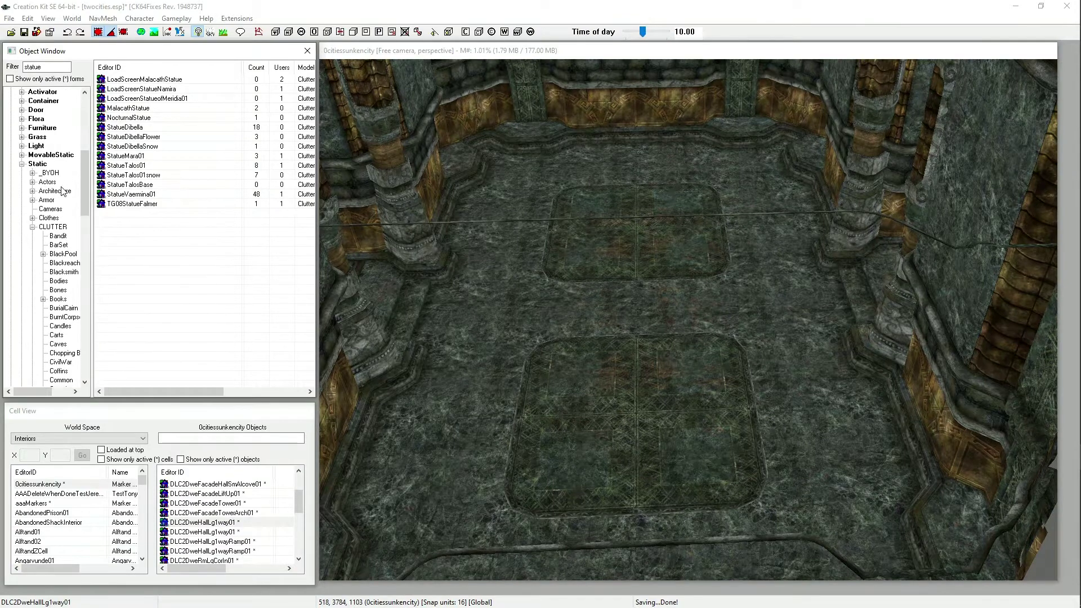
pyautogui.click(38, 164)
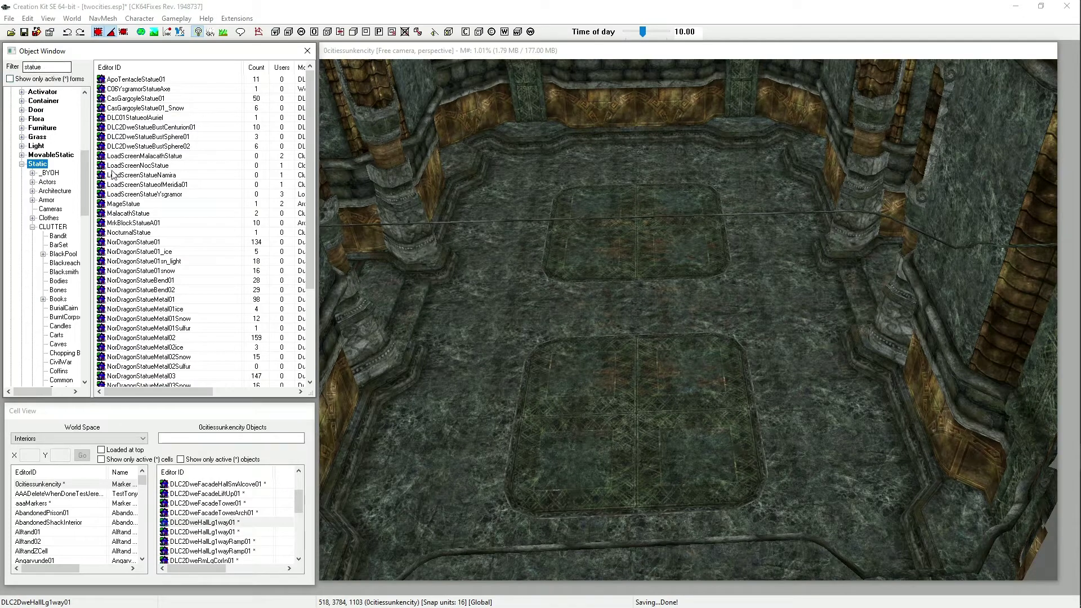
# Step: Preview MageStatue and rotate the model to view it from the front
pyautogui.rightClick(132, 205)
pyautogui.click(167, 264)
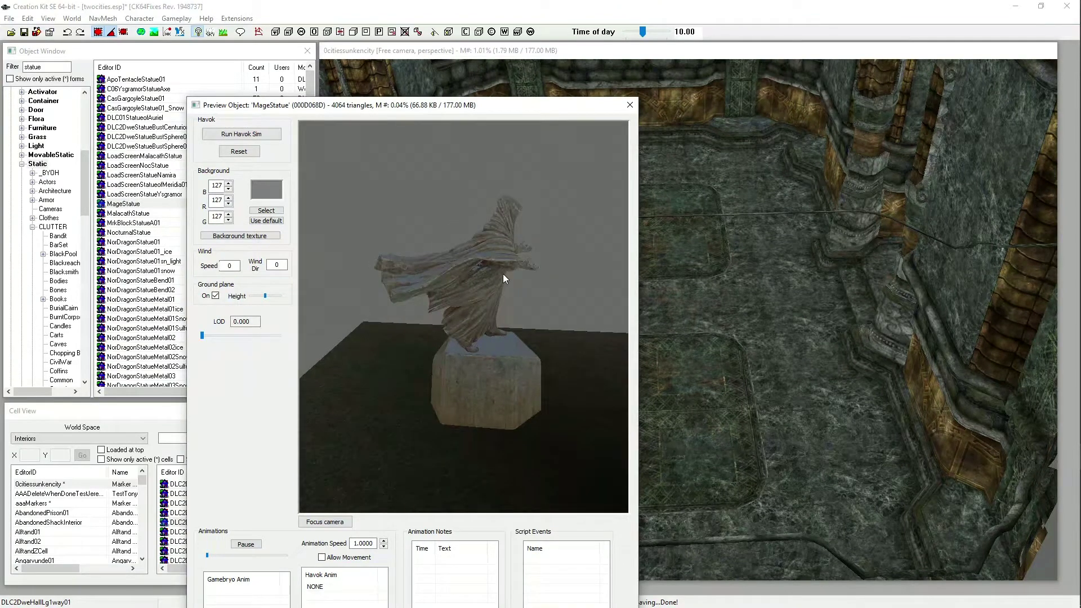
pyautogui.moveTo(502, 274); pyautogui.dragTo(381, 298)
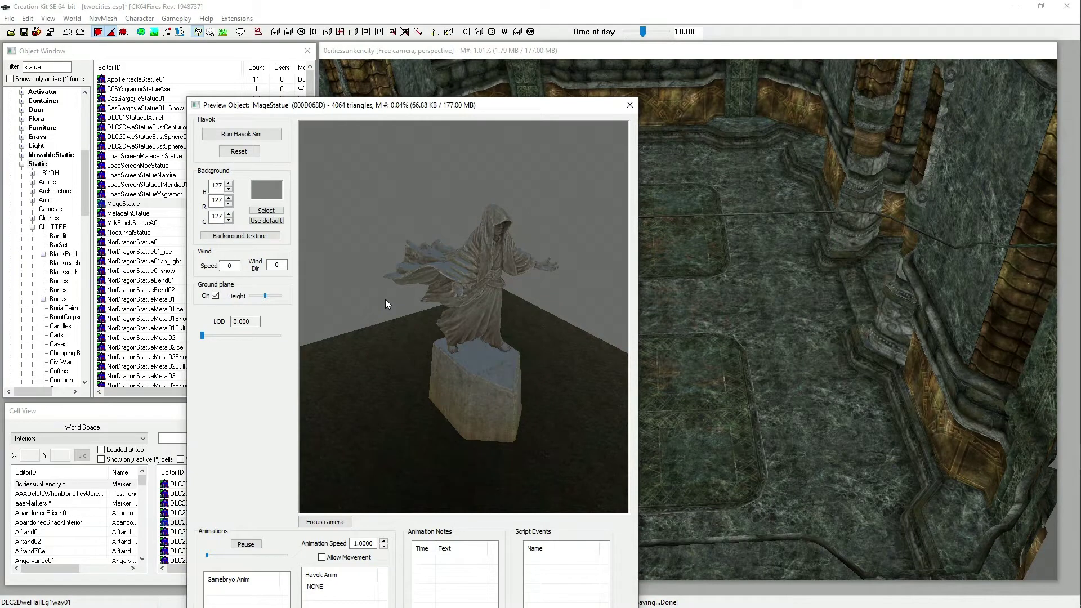
# Step: Inspect MageStatue from the front and from above in the preview, then close the preview
pyautogui.moveTo(518, 314); pyautogui.dragTo(483, 256)
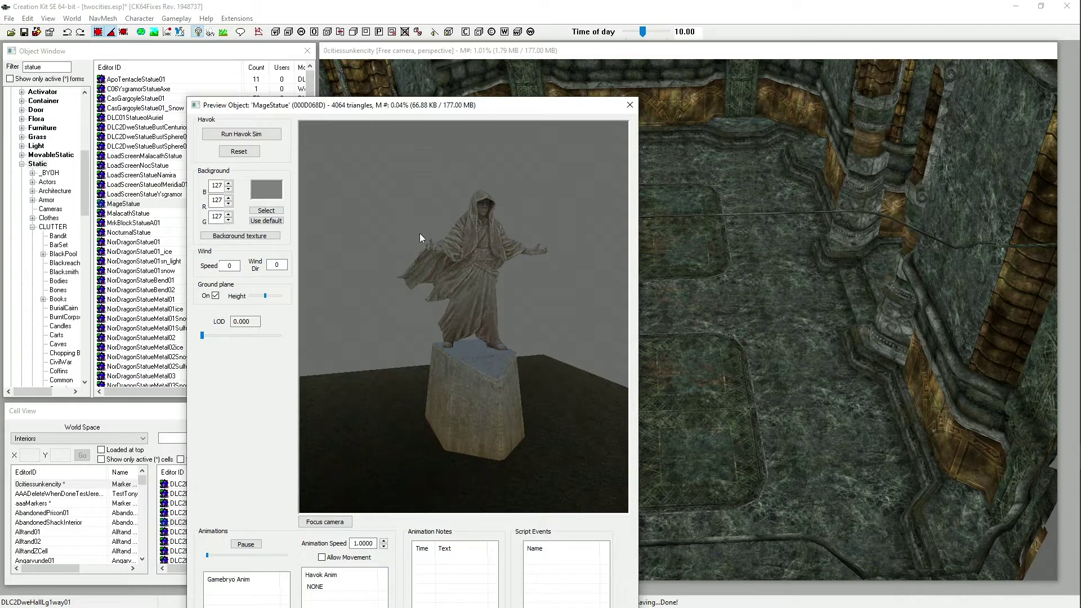
pyautogui.moveTo(495, 323); pyautogui.dragTo(476, 235)
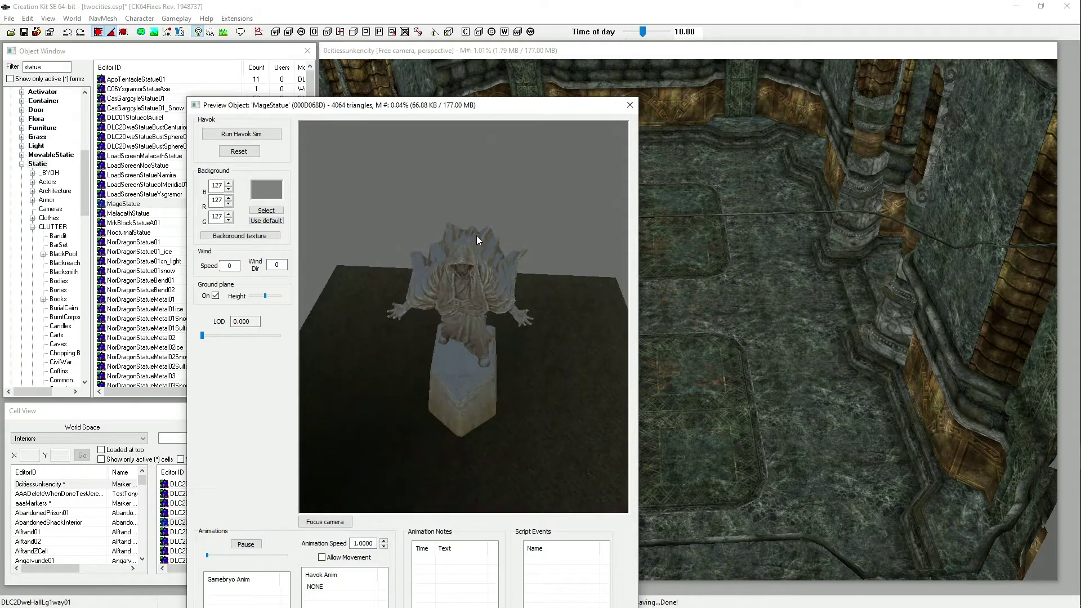
pyautogui.click(629, 105)
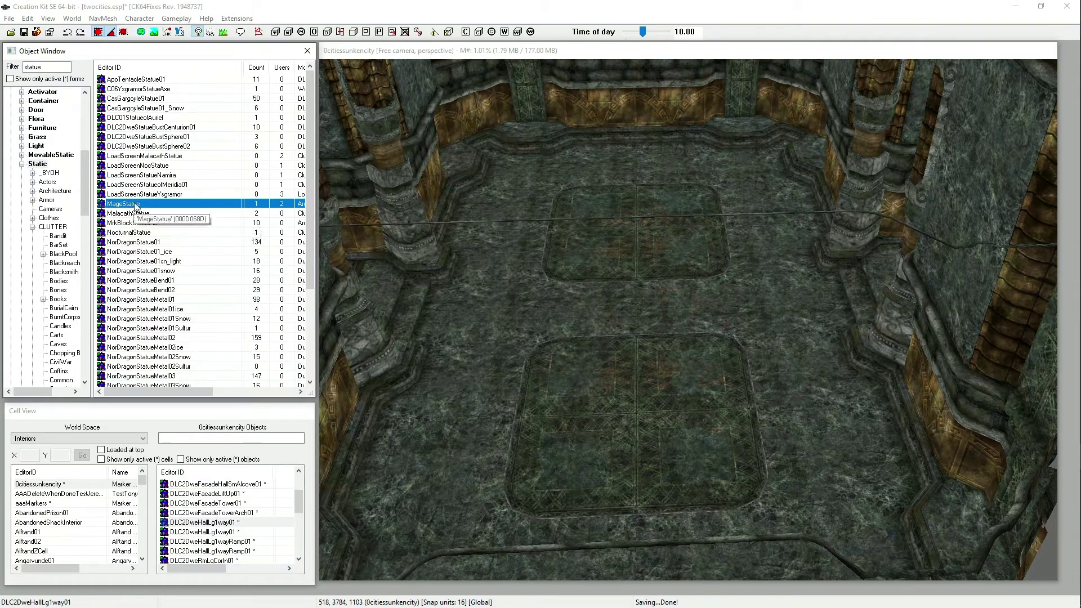
# Step: Duplicate the MageStatue static and open the copy's properties for editing
pyautogui.rightClick(134, 206)
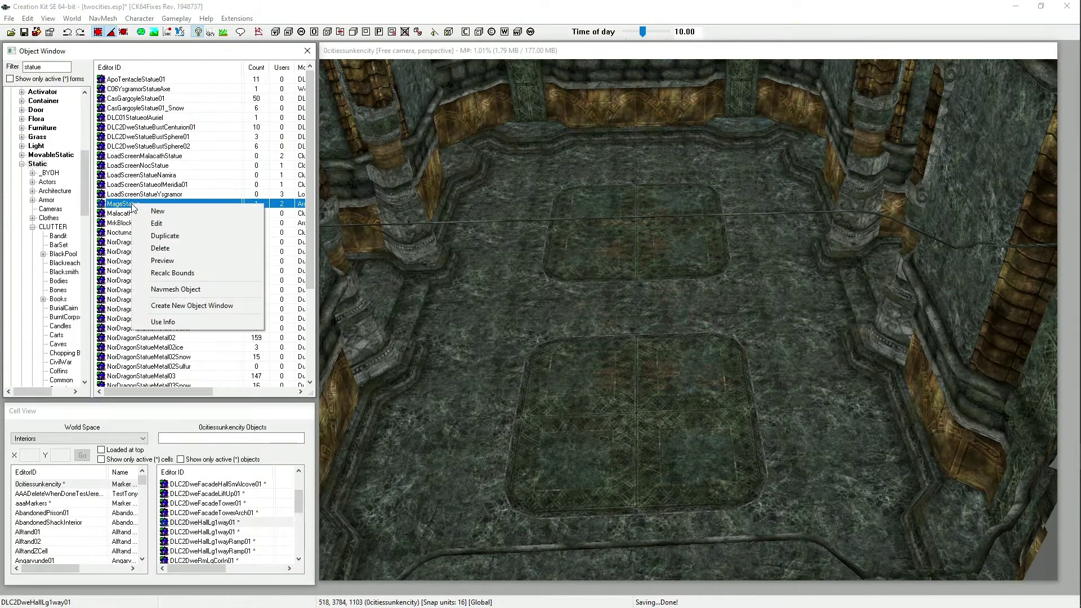
pyautogui.click(171, 239)
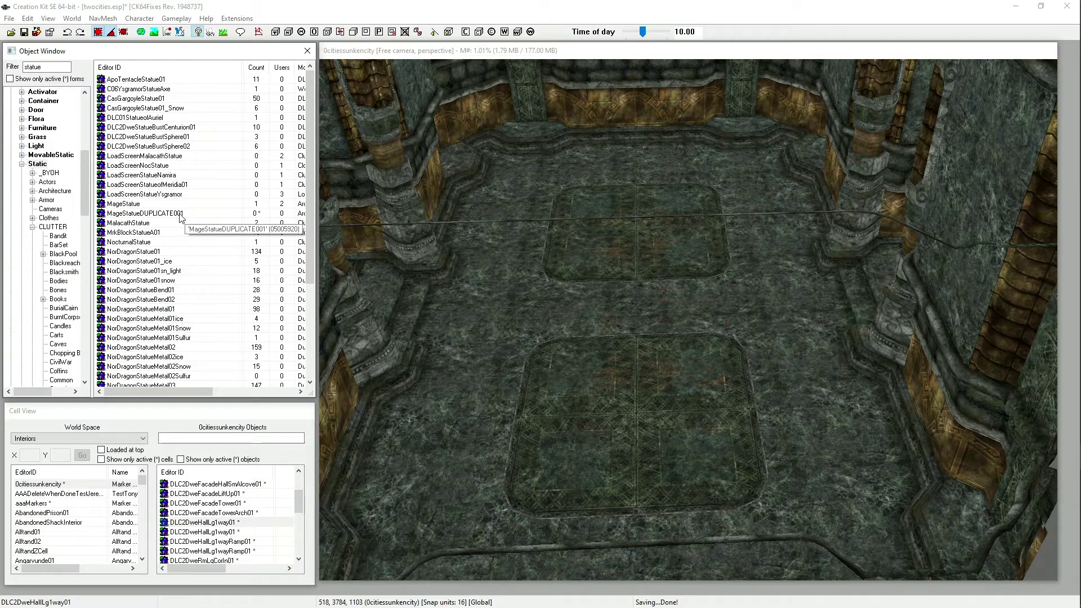
pyautogui.doubleClick(178, 216)
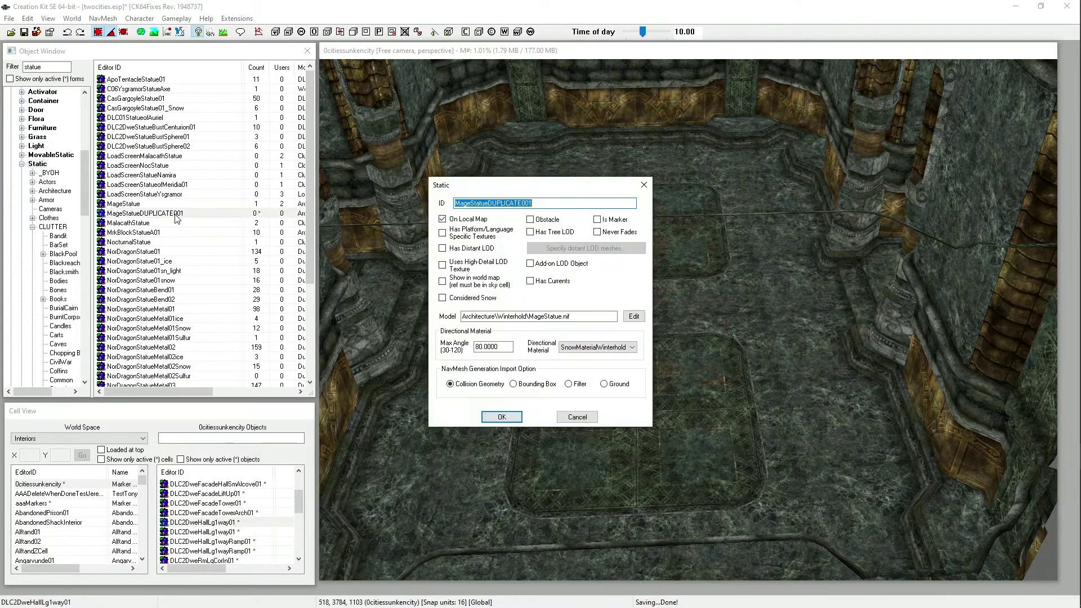
pyautogui.moveTo(535, 185)
pyautogui.mouseDown()
pyautogui.moveTo(515, 192)
pyautogui.moveTo(501, 151)
pyautogui.moveTo(526, 172)
pyautogui.mouseUp()
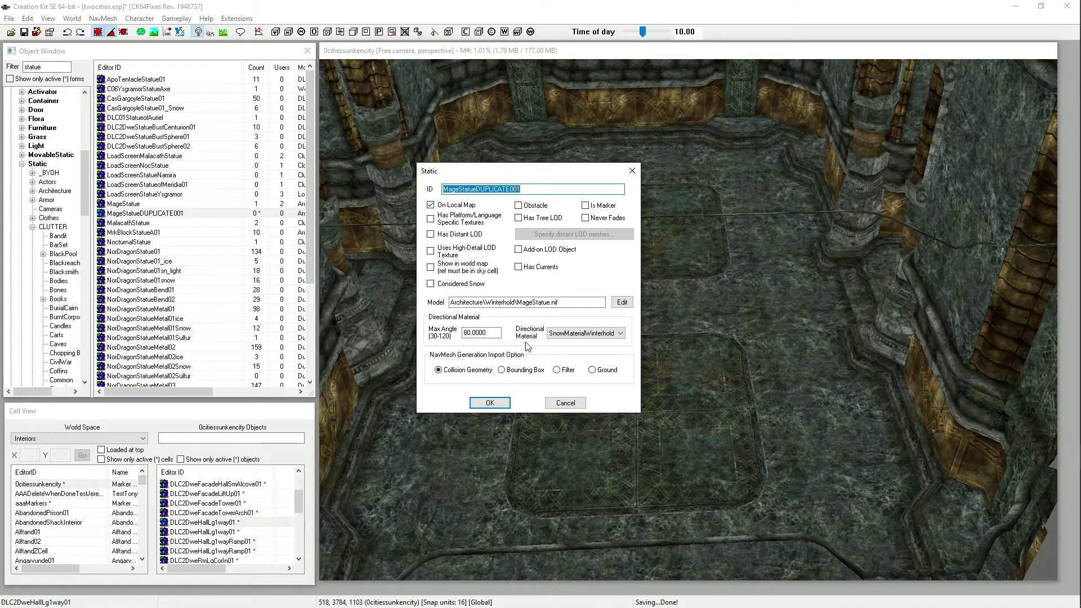
# Step: Review the directional materials for the duplicated mage statue and set its directional material to NONE
pyautogui.click(618, 334)
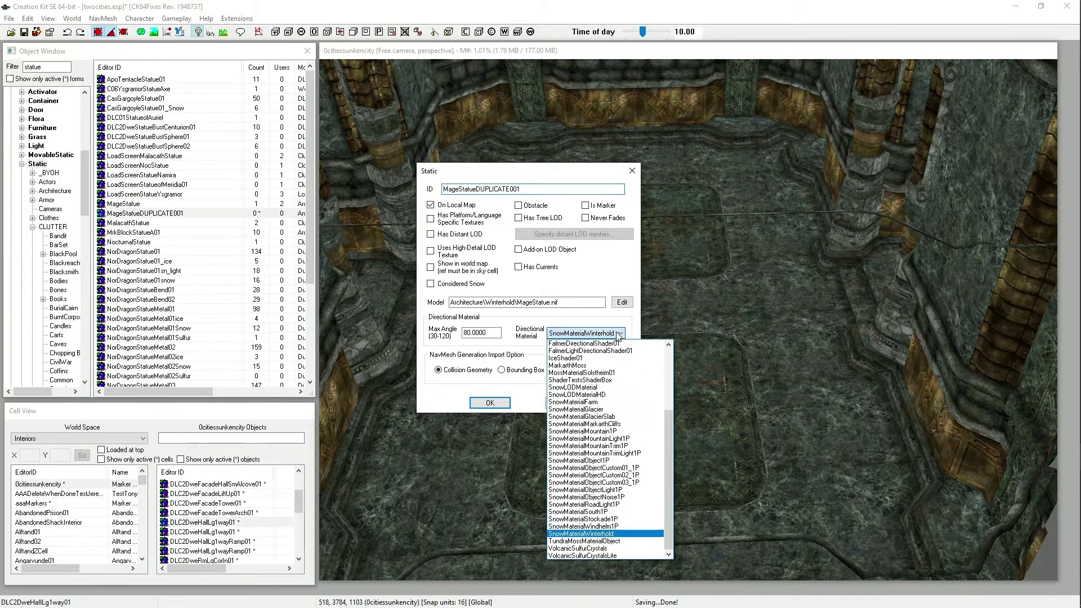
pyautogui.moveTo(670, 469); pyautogui.dragTo(668, 352)
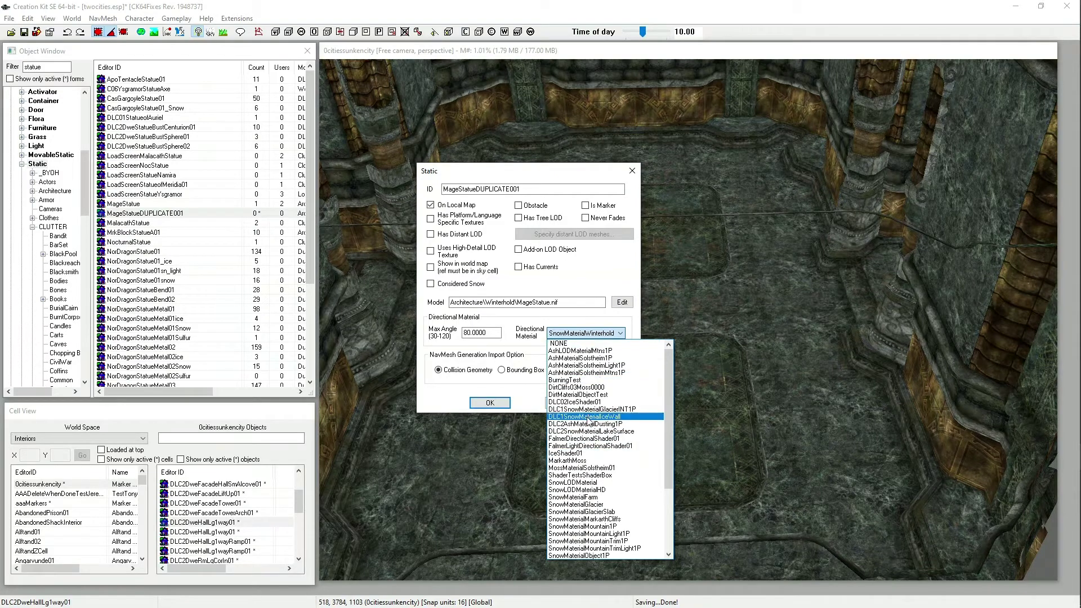
pyautogui.scroll(-1, 595, 411)
pyautogui.scroll(-4, 594, 411)
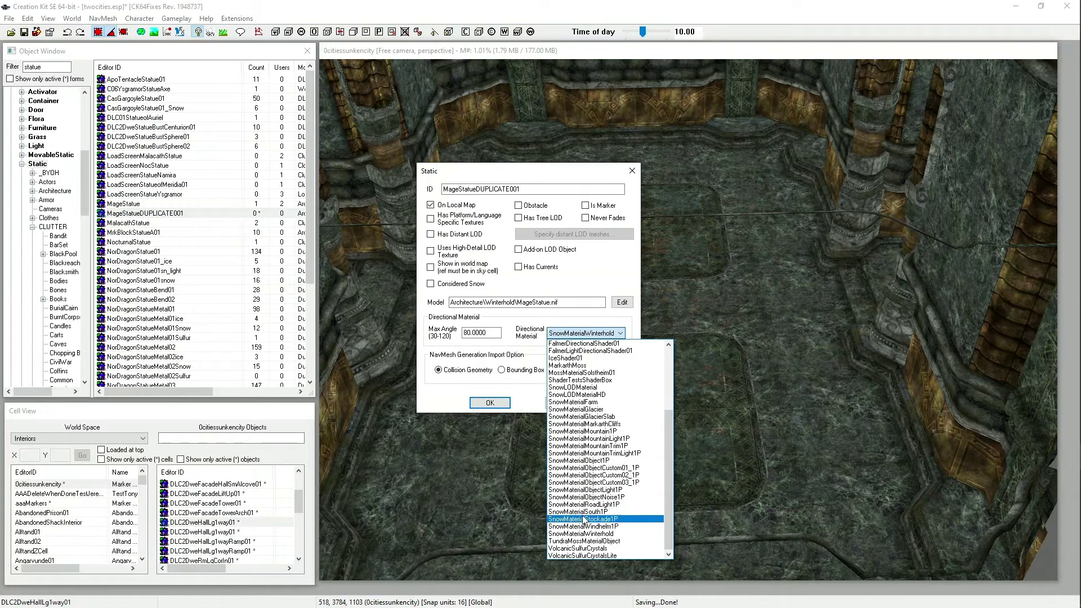
pyautogui.scroll(4, 585, 447)
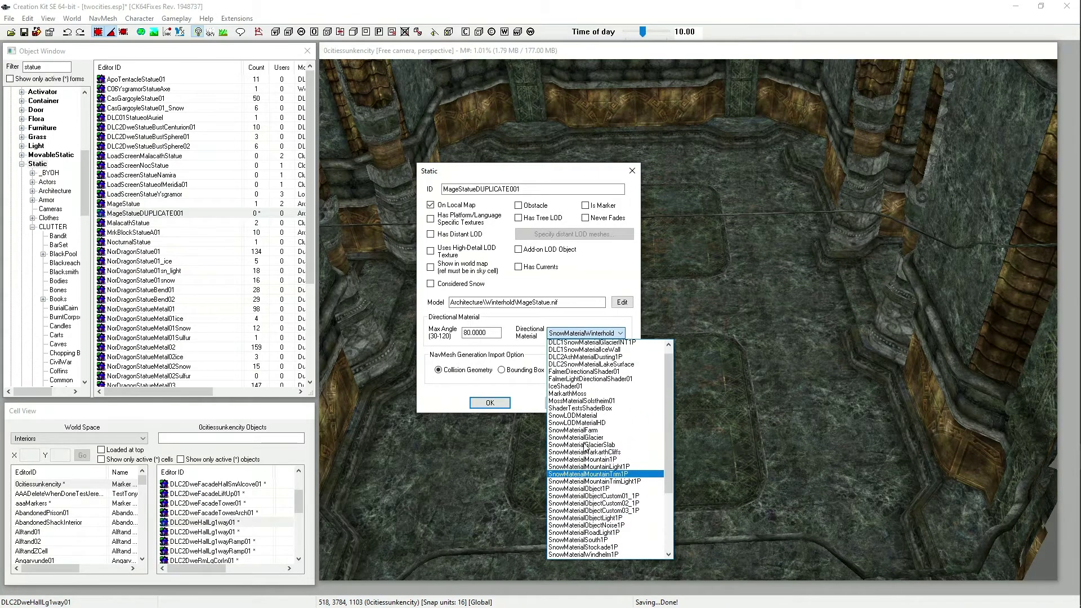
pyautogui.scroll(1, 586, 447)
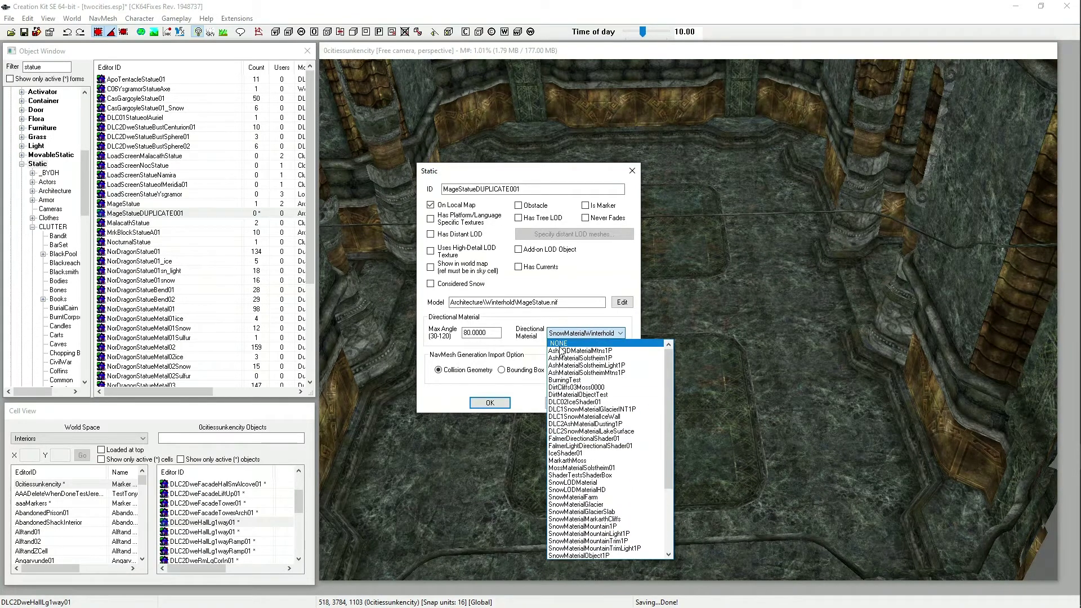
pyautogui.click(562, 343)
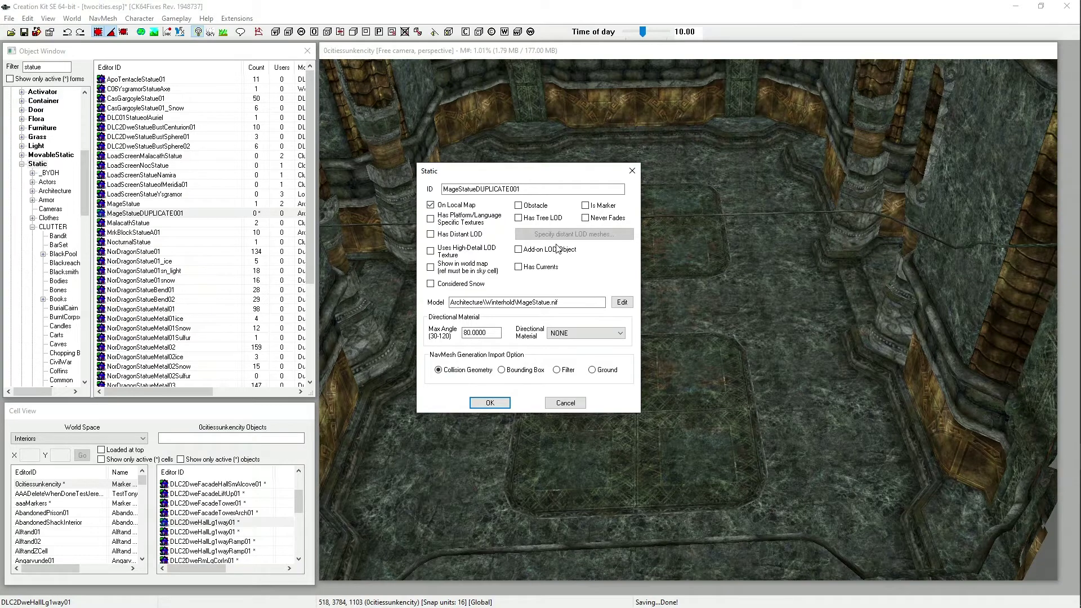
# Step: Inspect the duplicated statue's model data with its preview turned to the front, and move the Static dialog off the room view
pyautogui.click(624, 303)
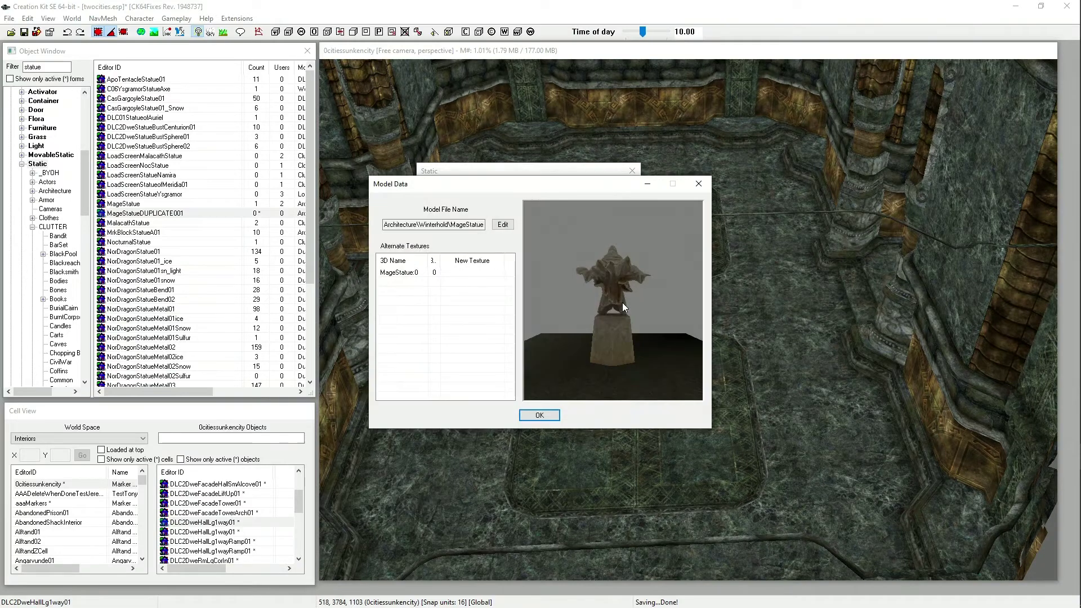
pyautogui.moveTo(636, 272); pyautogui.dragTo(613, 304)
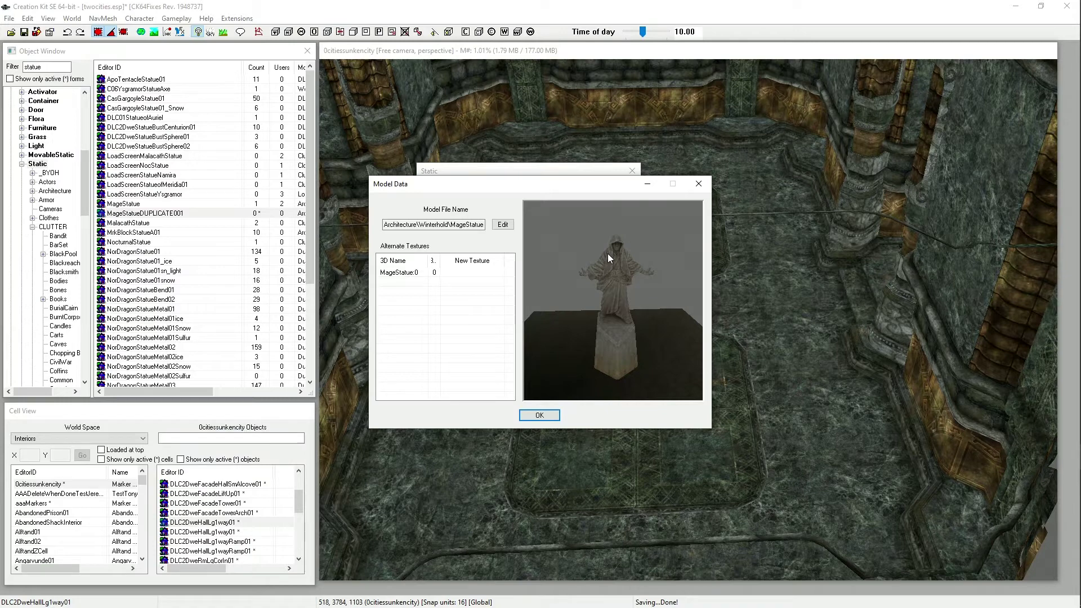
pyautogui.click(539, 415)
pyautogui.moveTo(531, 177); pyautogui.dragTo(927, 19)
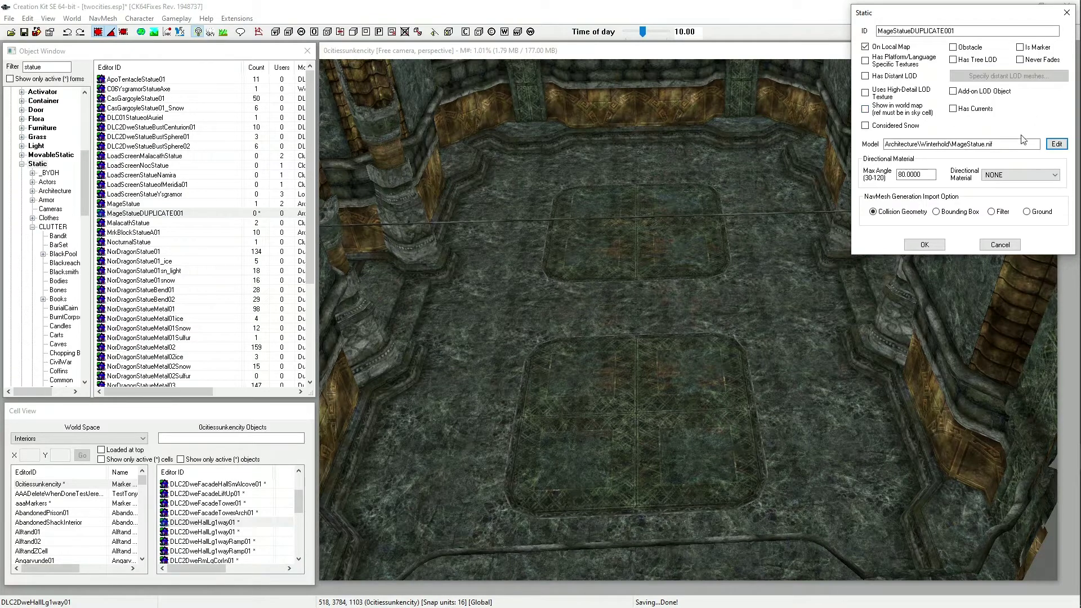
# Step: Reopen the duplicate's model data and browse the texture sets available as an alternate texture for MageStatue:0
pyautogui.click(1059, 145)
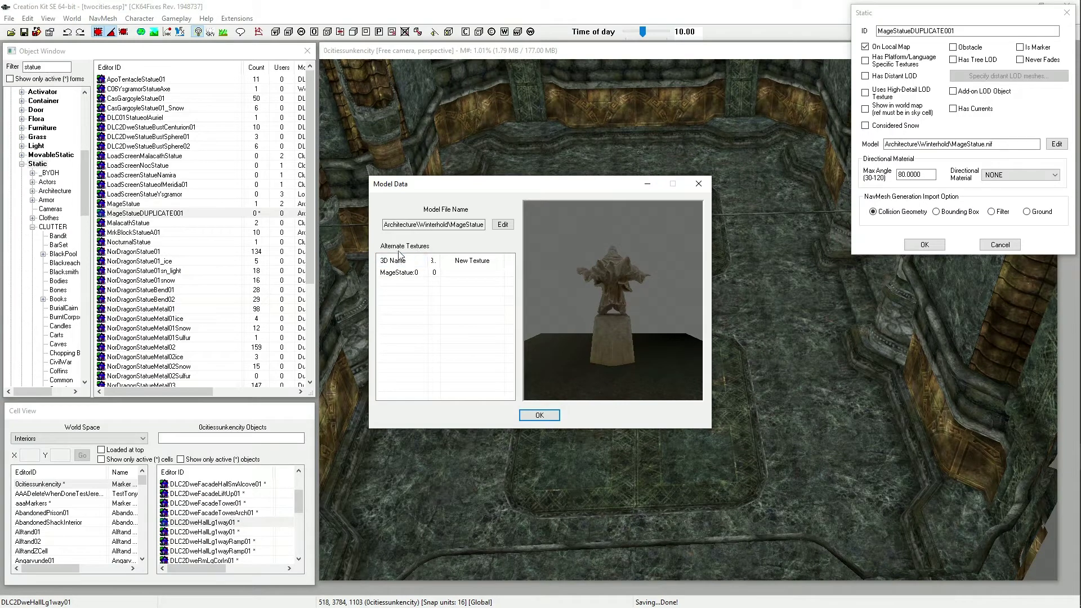
pyautogui.moveTo(596, 274); pyautogui.dragTo(539, 311)
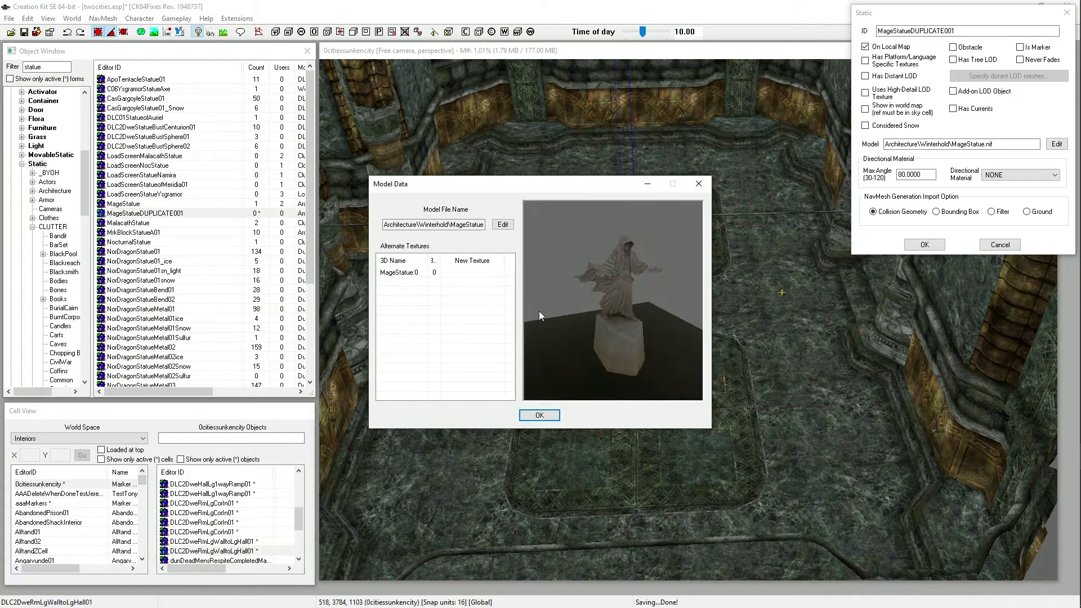
pyautogui.rightClick(467, 273)
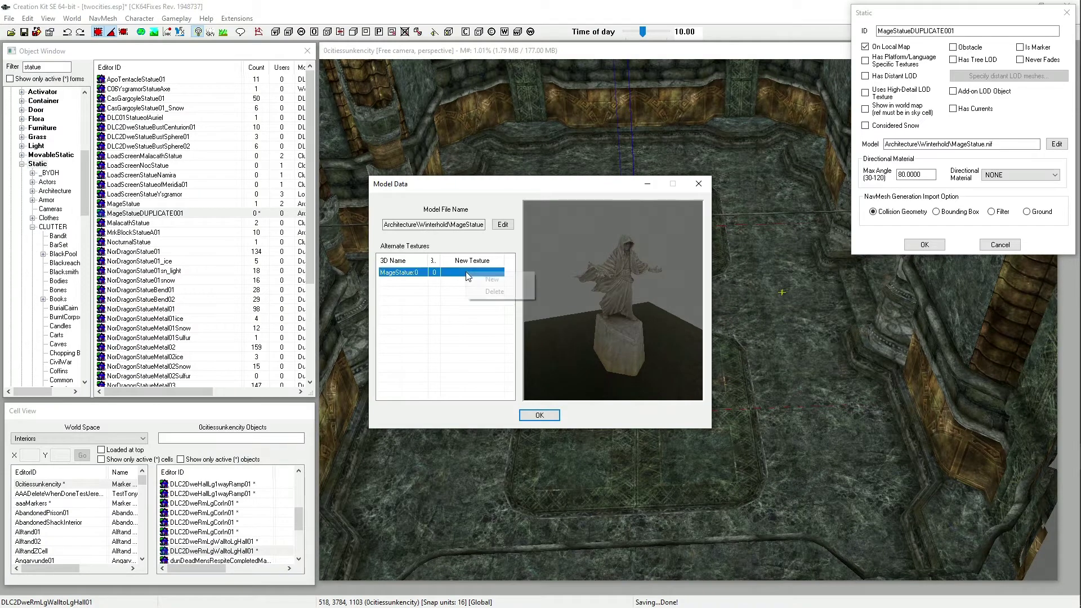
pyautogui.click(494, 278)
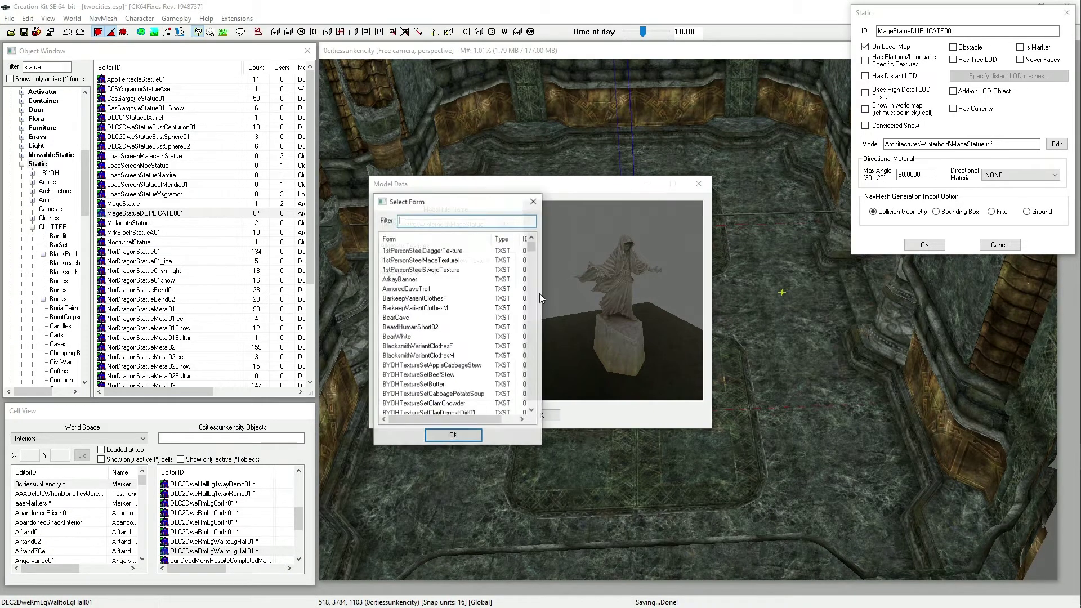
pyautogui.moveTo(530, 255)
pyautogui.mouseDown()
pyautogui.moveTo(532, 410)
pyautogui.moveTo(535, 250)
pyautogui.mouseUp()
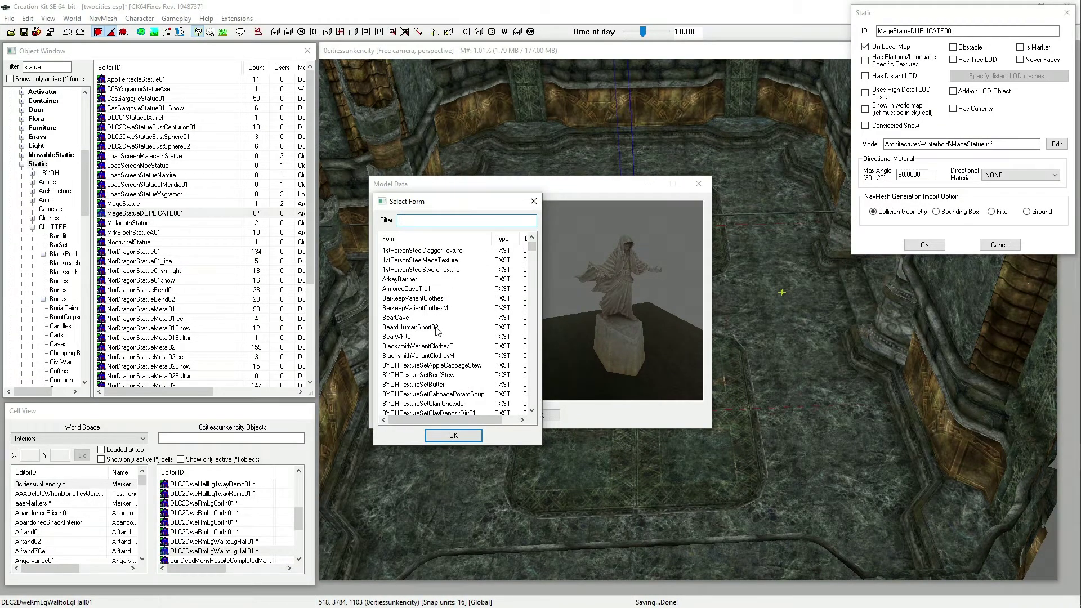
pyautogui.scroll(-10, 437, 331)
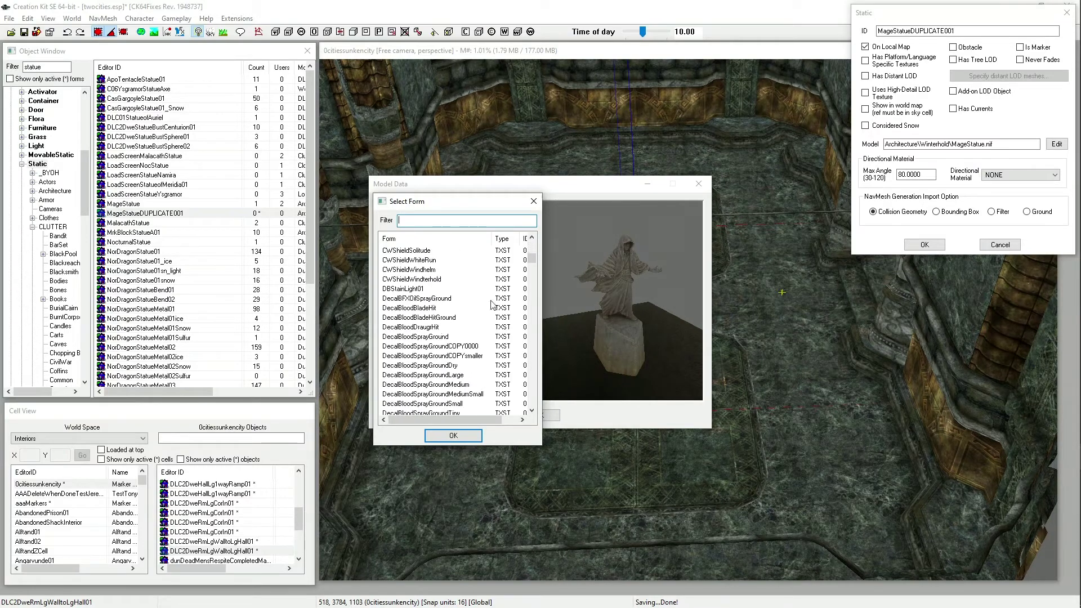
pyautogui.moveTo(532, 255)
pyautogui.mouseDown()
pyautogui.moveTo(535, 397)
pyautogui.moveTo(544, 240)
pyautogui.mouseUp()
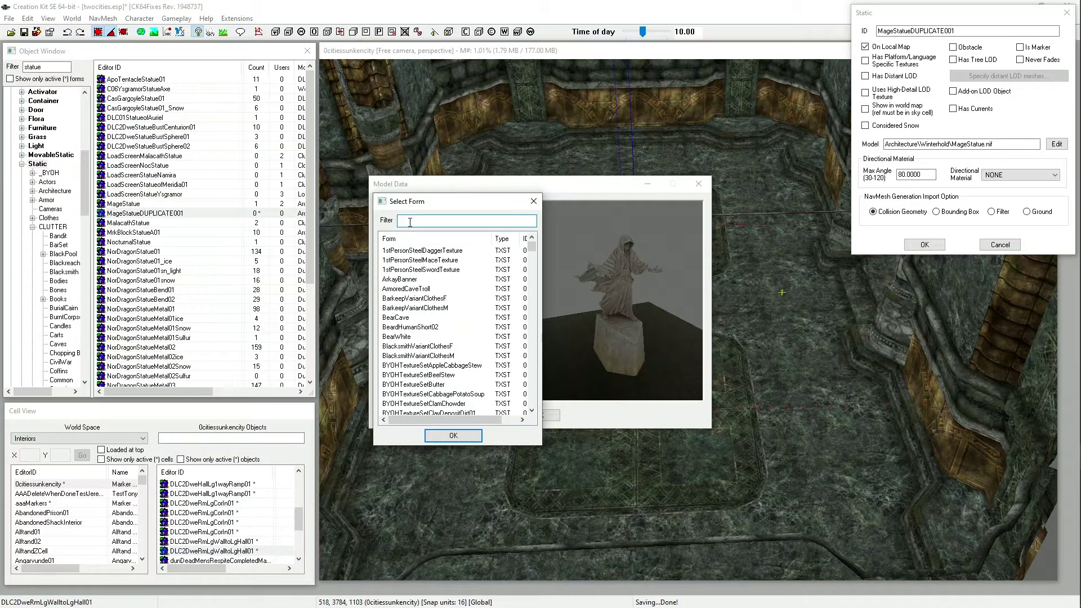
# Step: Filter the texture sets for "nordic" and "bronze", apply NorBronzePots to MageStatue:0, and inspect the retextured statue up close
pyautogui.write('nordic')
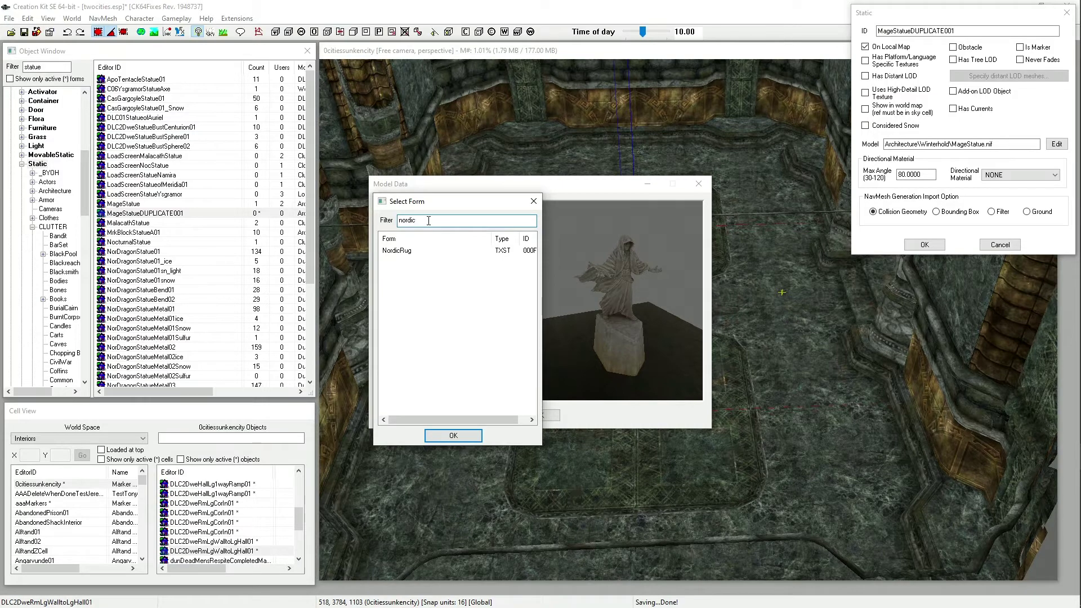
pyautogui.hotkey('ctrl', 'a')
pyautogui.write('bronze')
pyautogui.doubleClick(408, 252)
pyautogui.moveTo(601, 308); pyautogui.dragTo(617, 355)
pyautogui.scroll(8, 618, 360)
pyautogui.moveTo(630, 326)
pyautogui.mouseDown()
pyautogui.moveTo(599, 340)
pyautogui.moveTo(604, 407)
pyautogui.moveTo(642, 369)
pyautogui.moveTo(560, 351)
pyautogui.moveTo(580, 374)
pyautogui.moveTo(610, 319)
pyautogui.mouseUp()
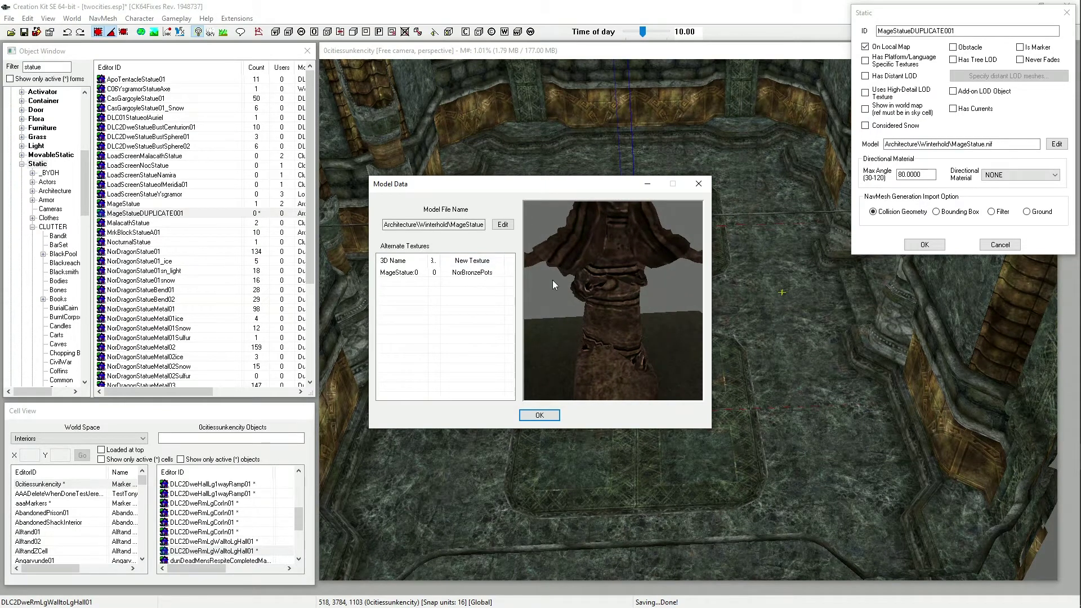
# Step: Delete the alternate texture from MageStatue:0, check the statue's preview, and close the model data
pyautogui.rightClick(477, 277)
pyautogui.click(501, 293)
pyautogui.moveTo(552, 316); pyautogui.dragTo(611, 299)
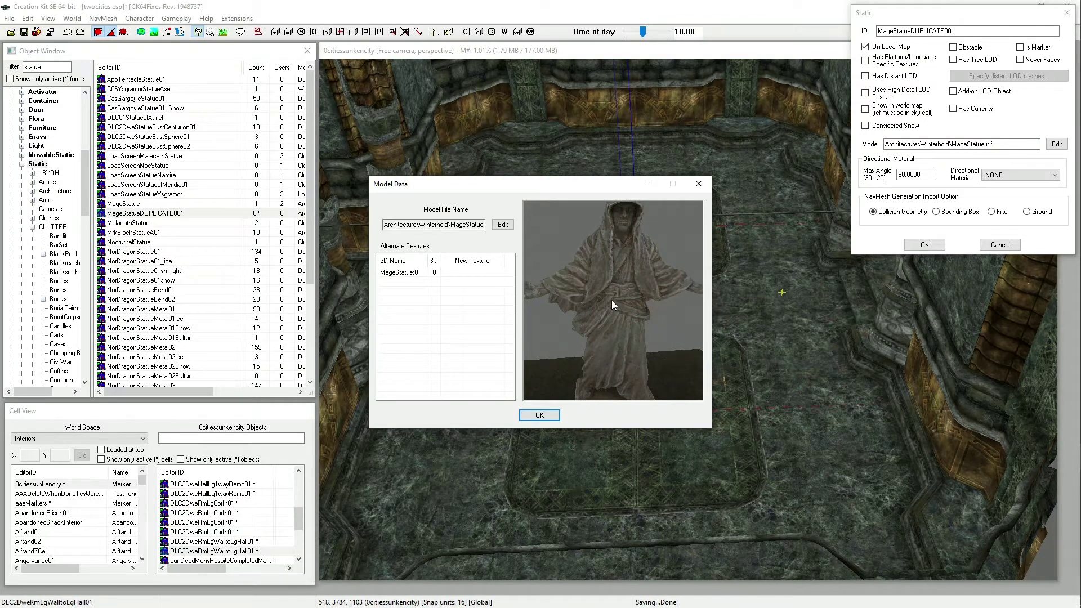
pyautogui.click(539, 415)
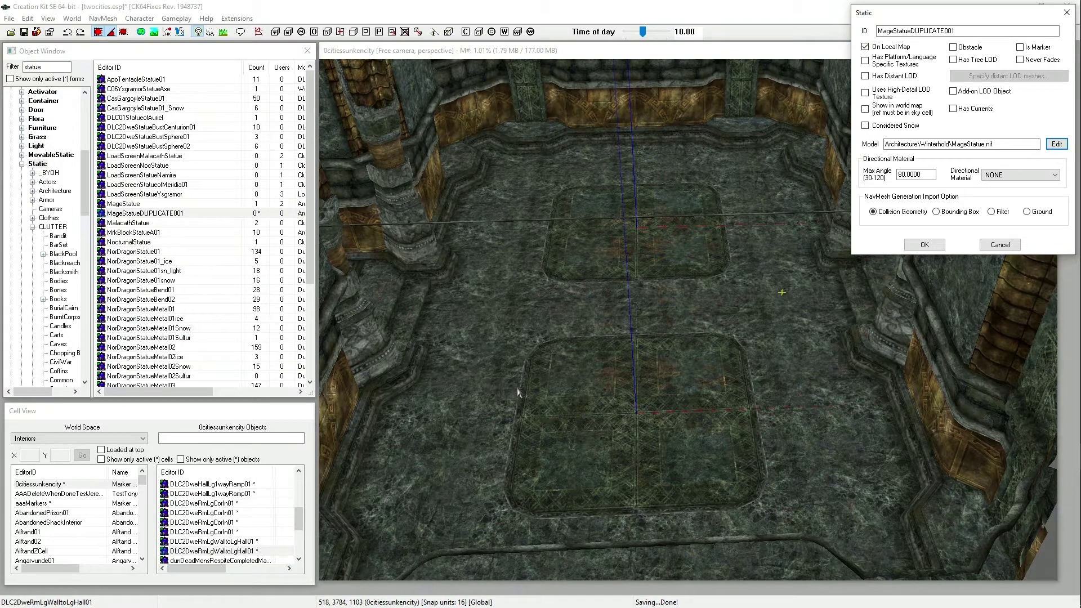
# Step: Switch to File Explorer and open the textures folder inside Skyrim Special Edition's Extracted Textures folder
pyautogui.moveTo(1072, 37)
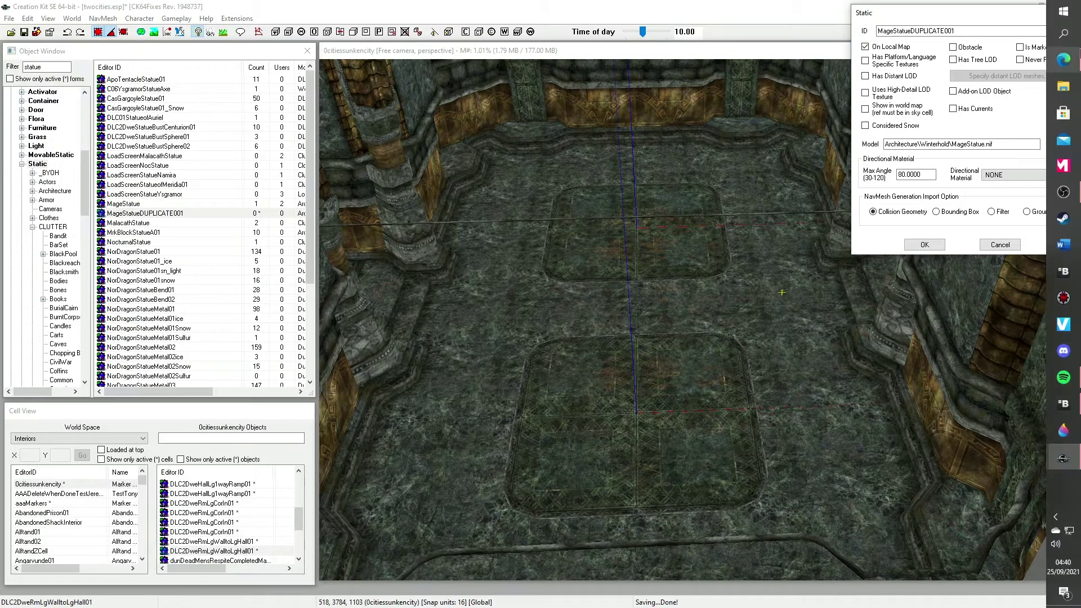
pyautogui.click(1067, 90)
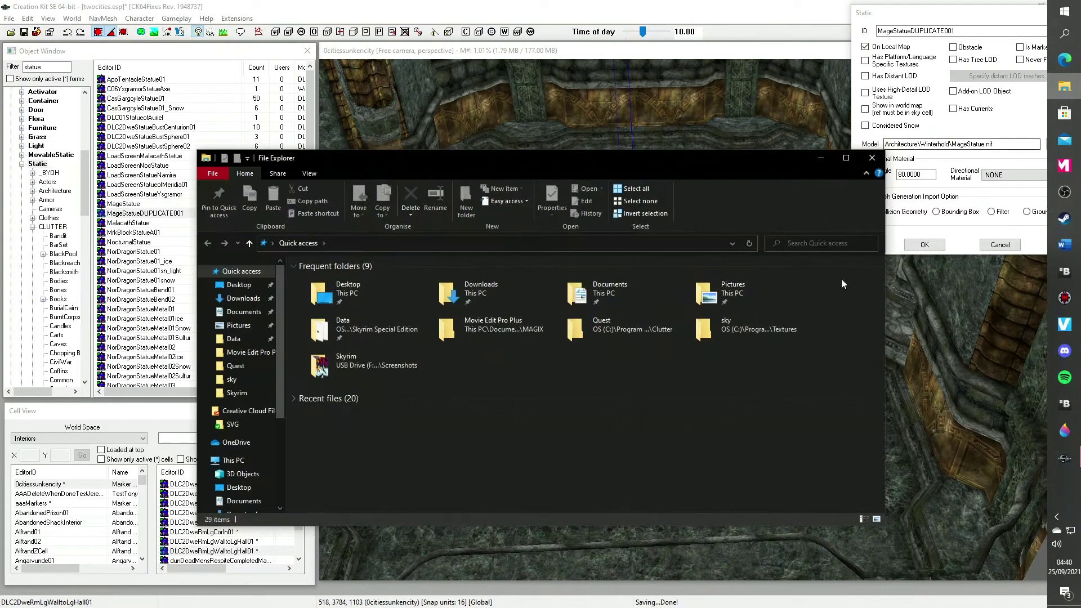
pyautogui.doubleClick(340, 325)
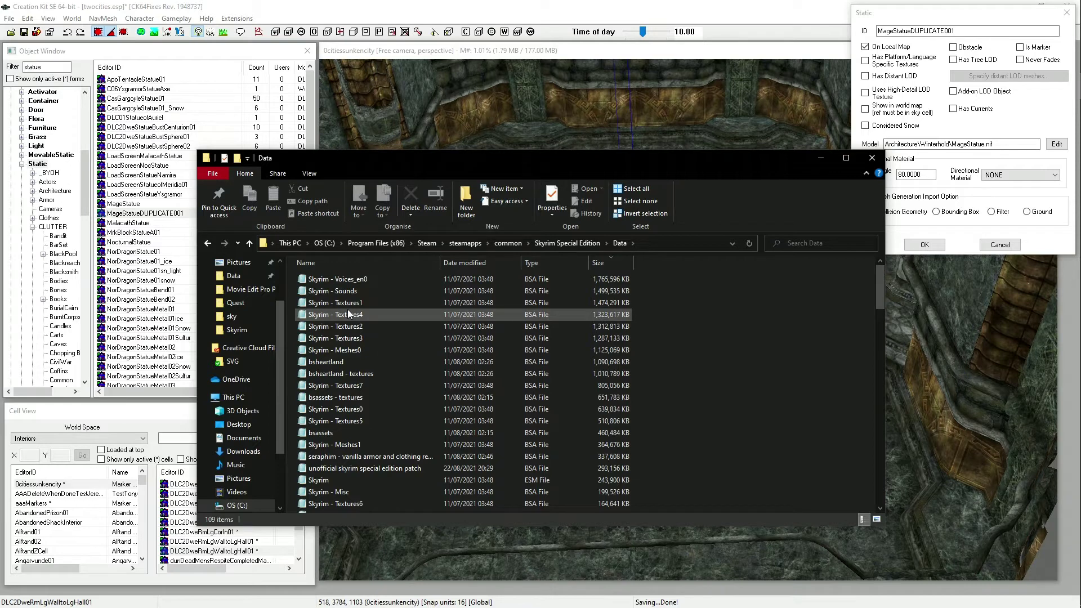
pyautogui.click(546, 242)
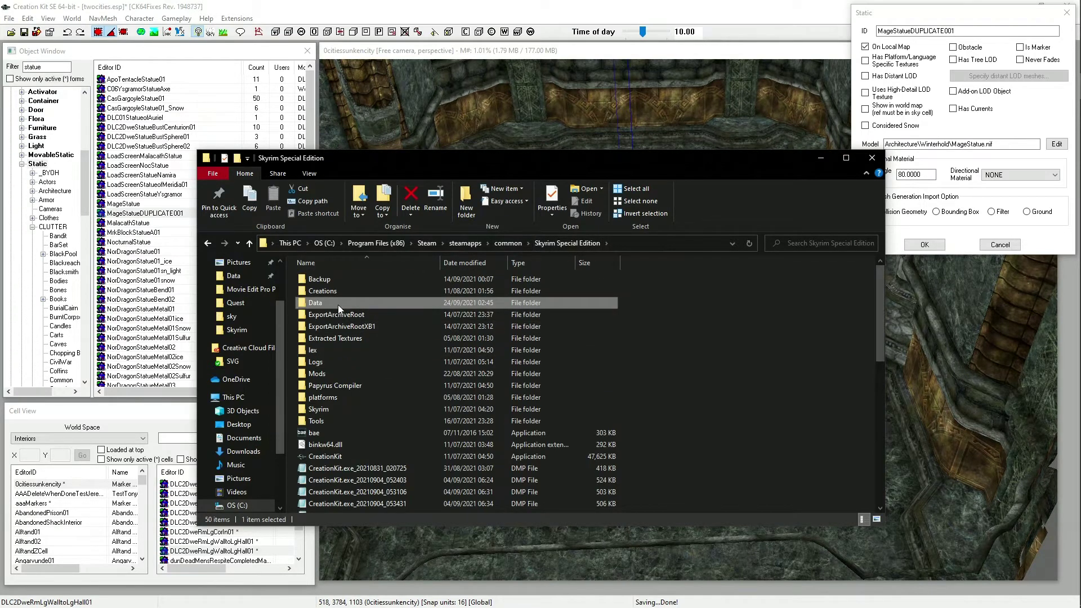
pyautogui.moveTo(333, 341)
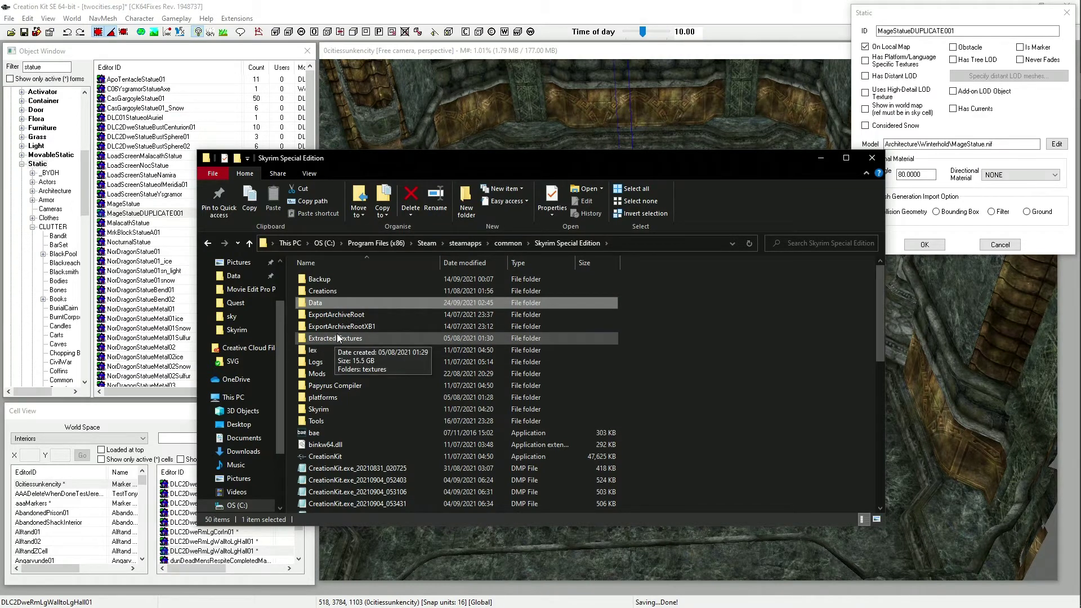
pyautogui.doubleClick(343, 338)
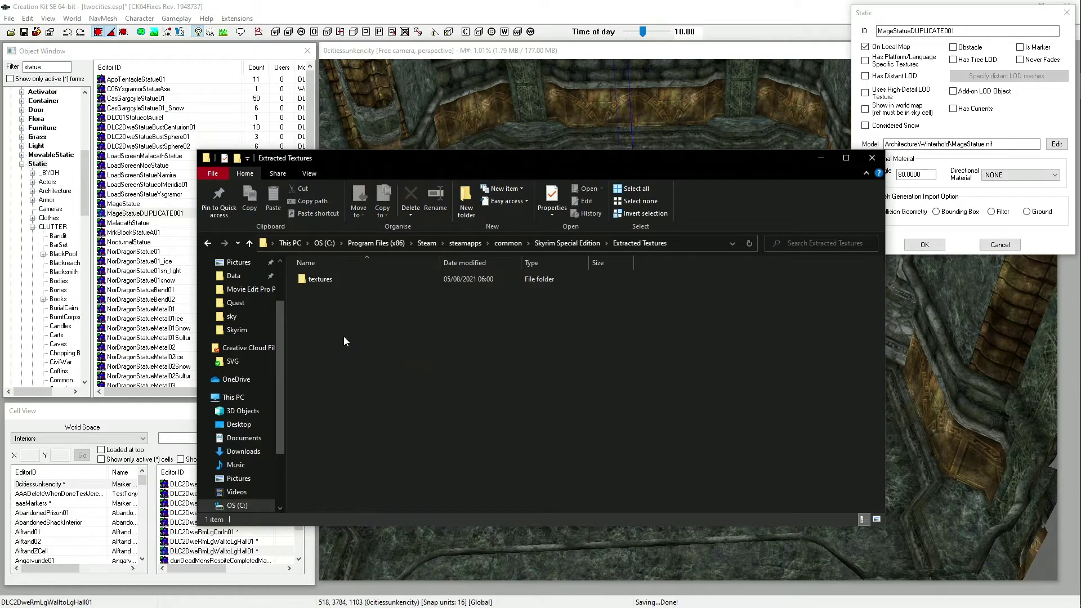
pyautogui.doubleClick(325, 278)
# Step: Move the File Explorer window aside, open the dlc02\dungeons\dwemer folder, and examine its Dwemer texture files
pyautogui.scroll(-6, 354, 328)
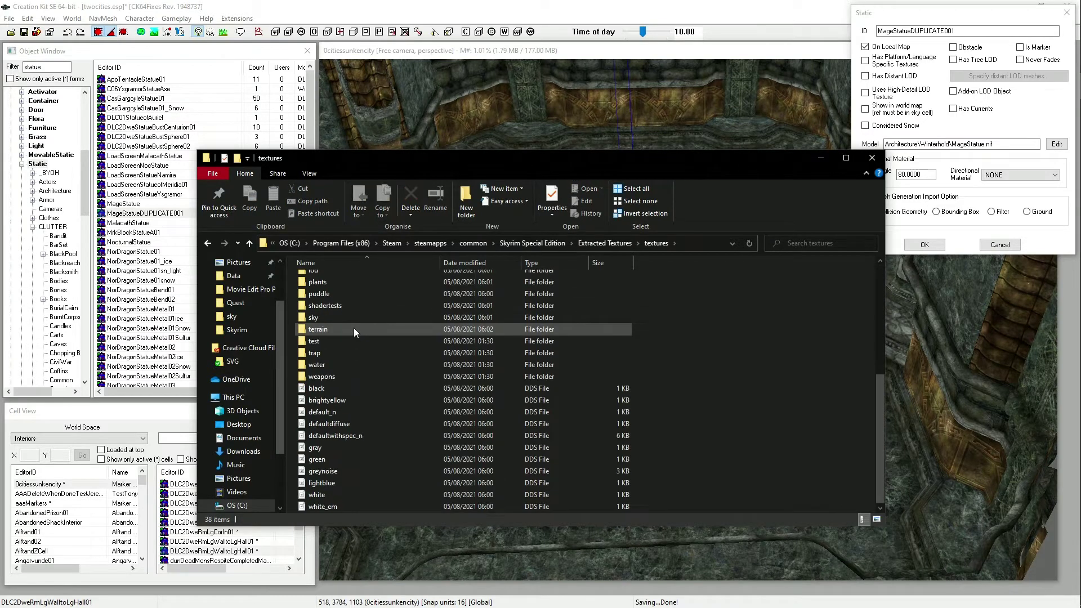
pyautogui.scroll(3, 353, 327)
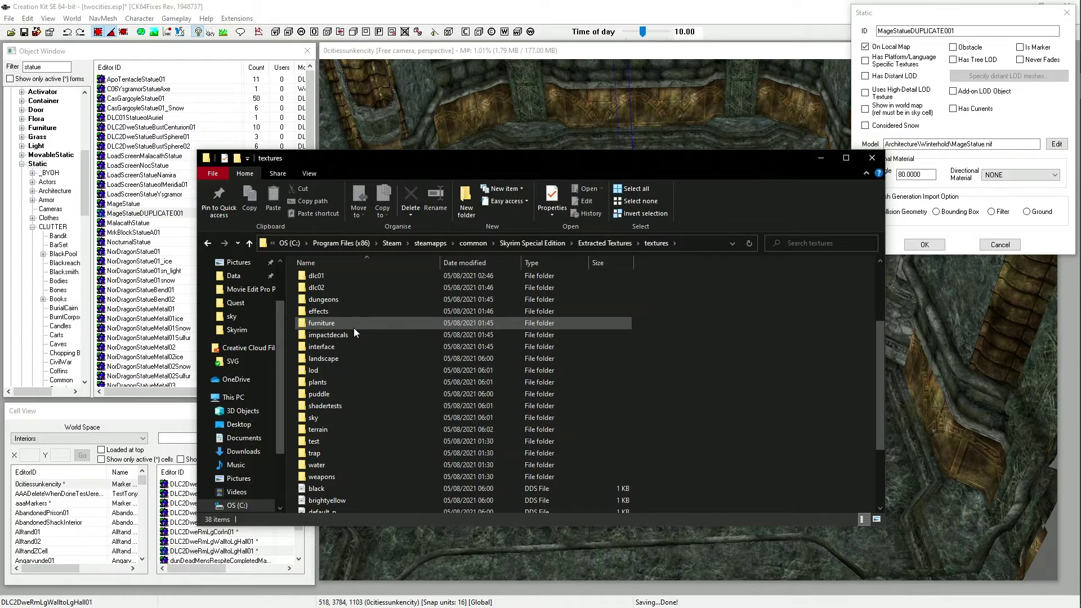
pyautogui.scroll(3, 353, 328)
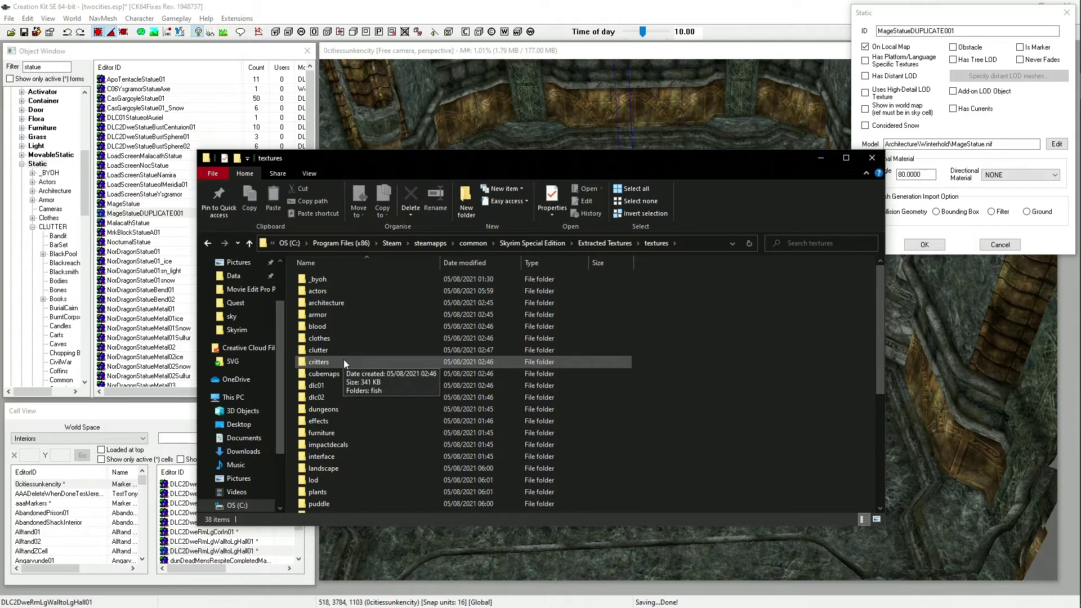
pyautogui.moveTo(515, 154); pyautogui.dragTo(676, 156)
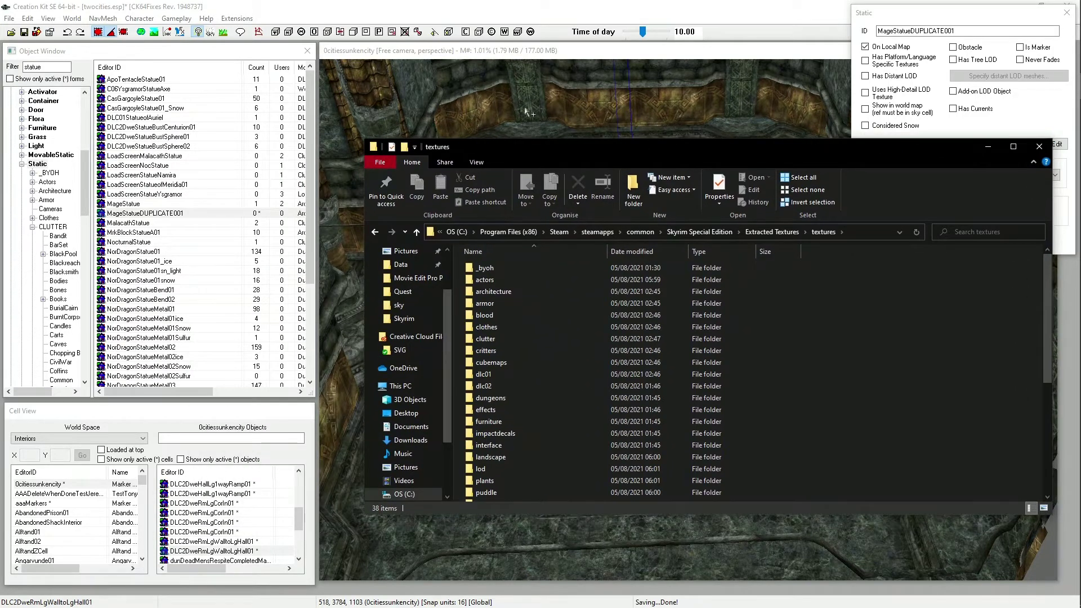
pyautogui.doubleClick(485, 387)
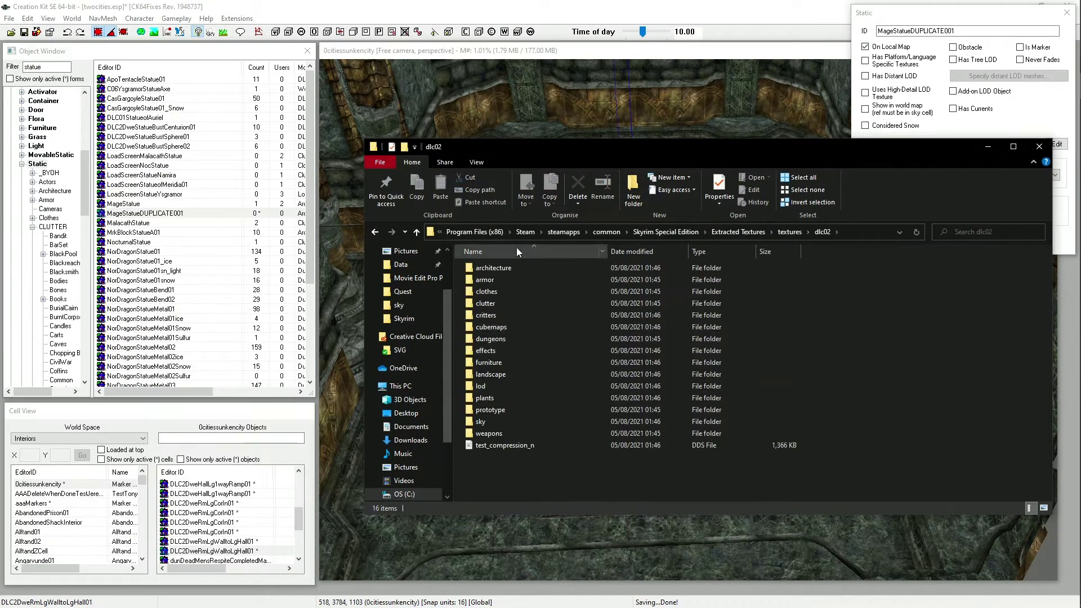
pyautogui.doubleClick(504, 338)
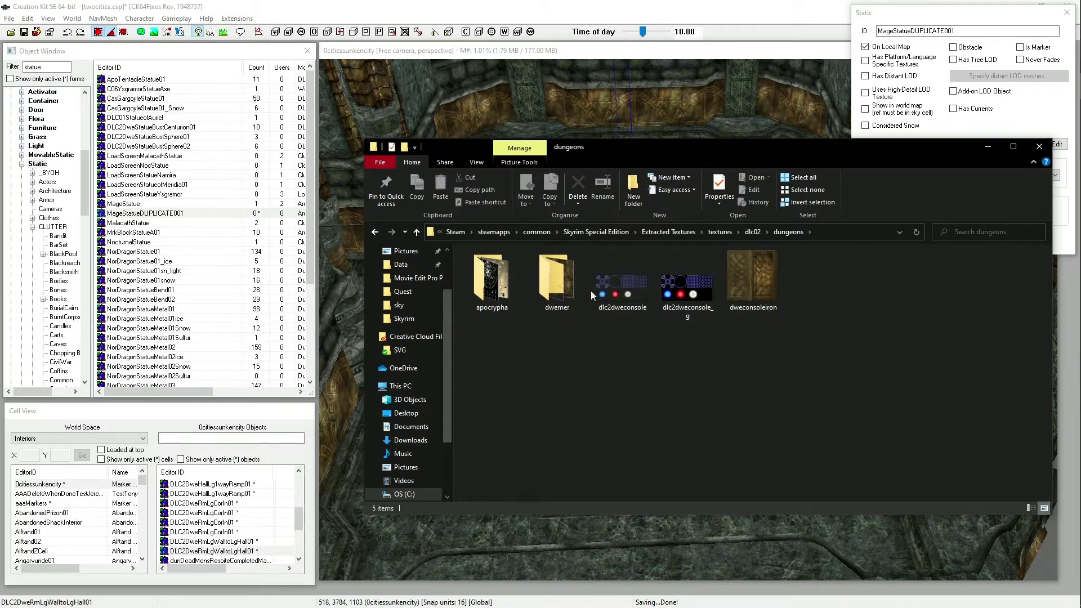
pyautogui.click(559, 281)
pyautogui.doubleClick(559, 280)
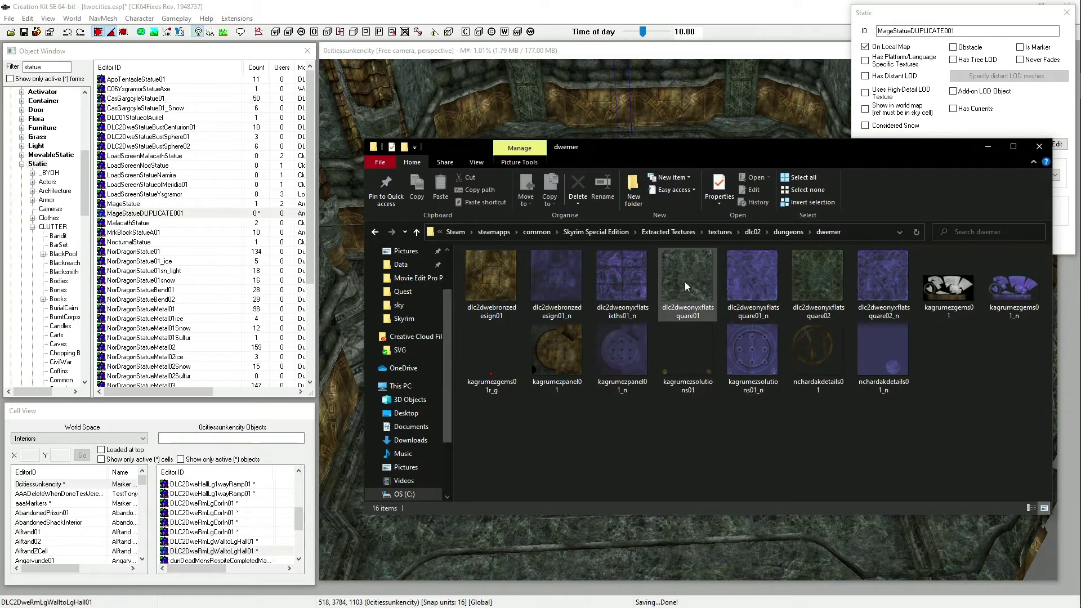
pyautogui.moveTo(684, 282)
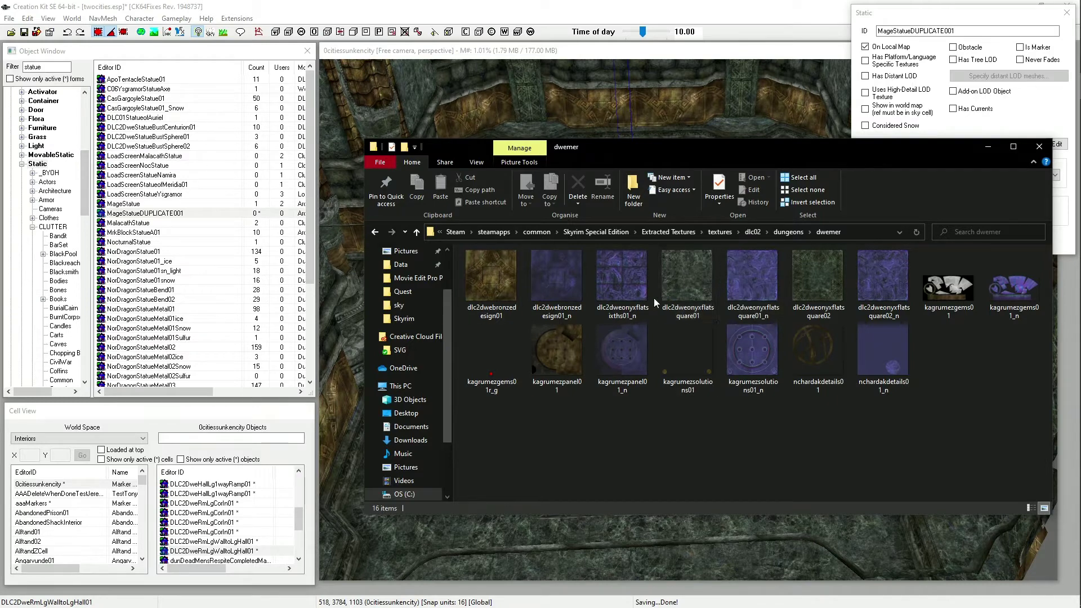
# Step: Switch back to the Creation Kit, list the TextureSet objects under Miscellaneous with the filter cleared, and browse them
pyautogui.click(21, 164)
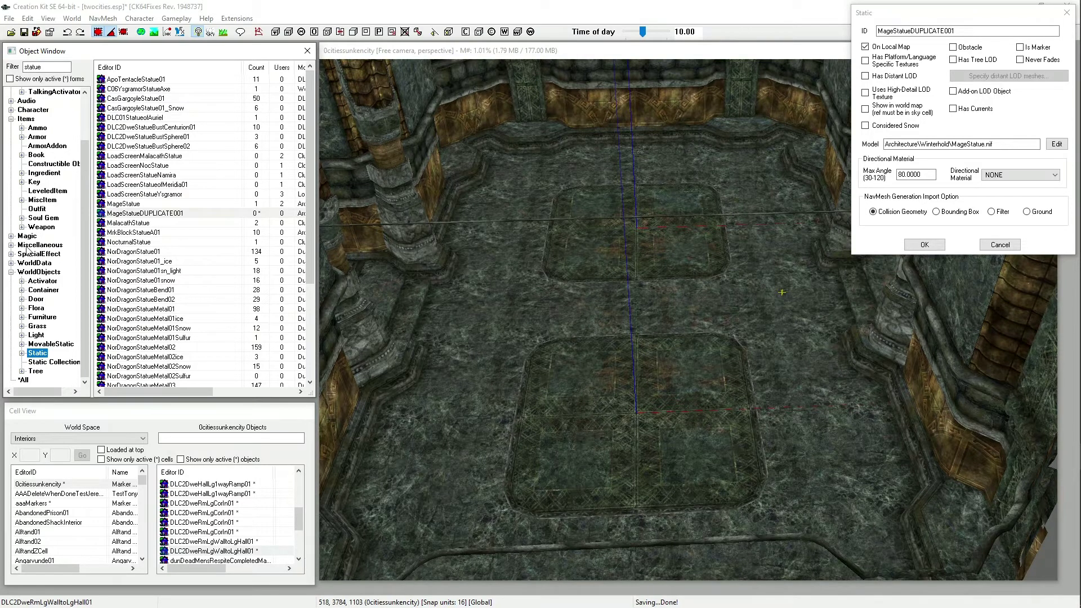
pyautogui.click(11, 245)
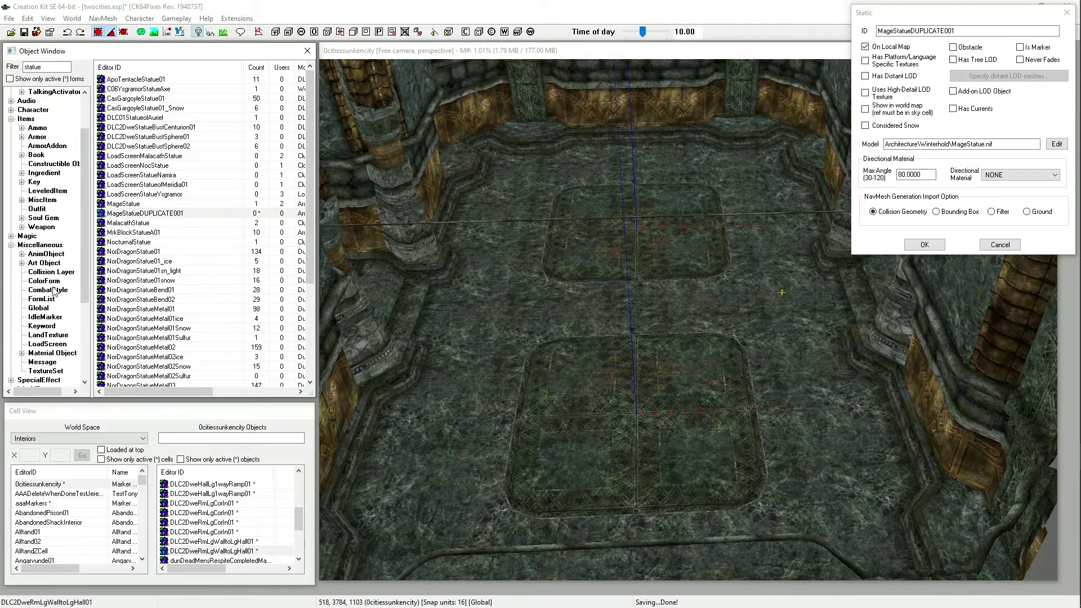
pyautogui.scroll(-2, 55, 292)
pyautogui.click(55, 319)
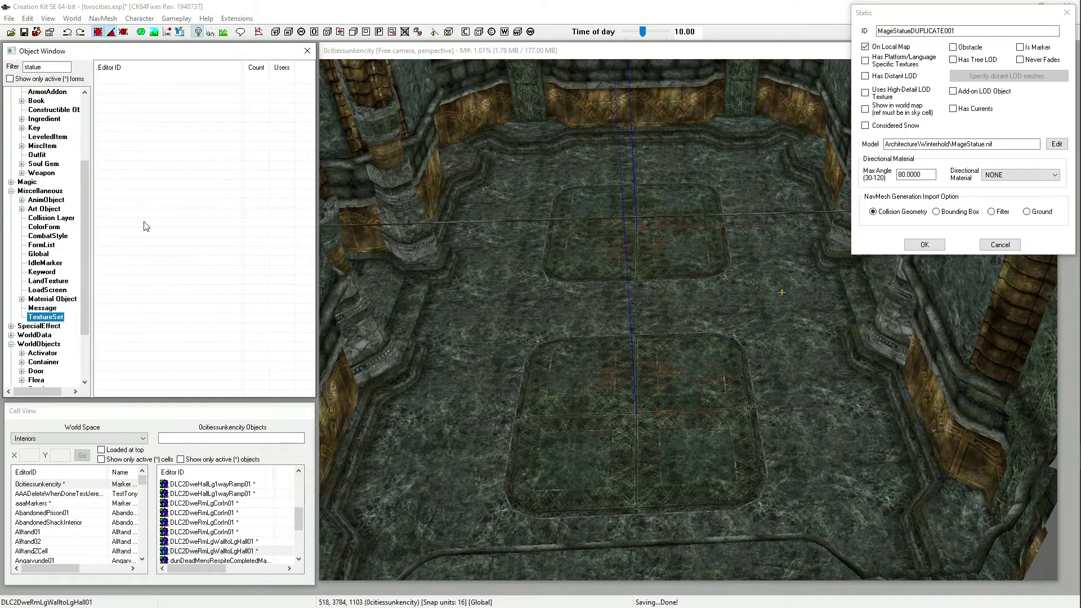
pyautogui.doubleClick(45, 67)
pyautogui.press('BackSpace')
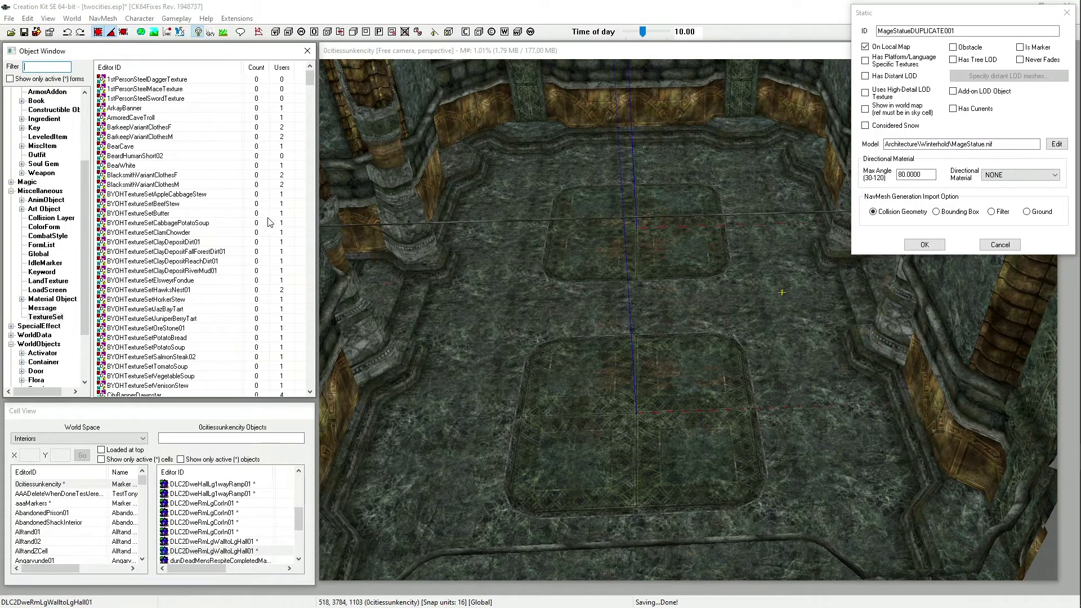
pyautogui.scroll(-20, 248, 186)
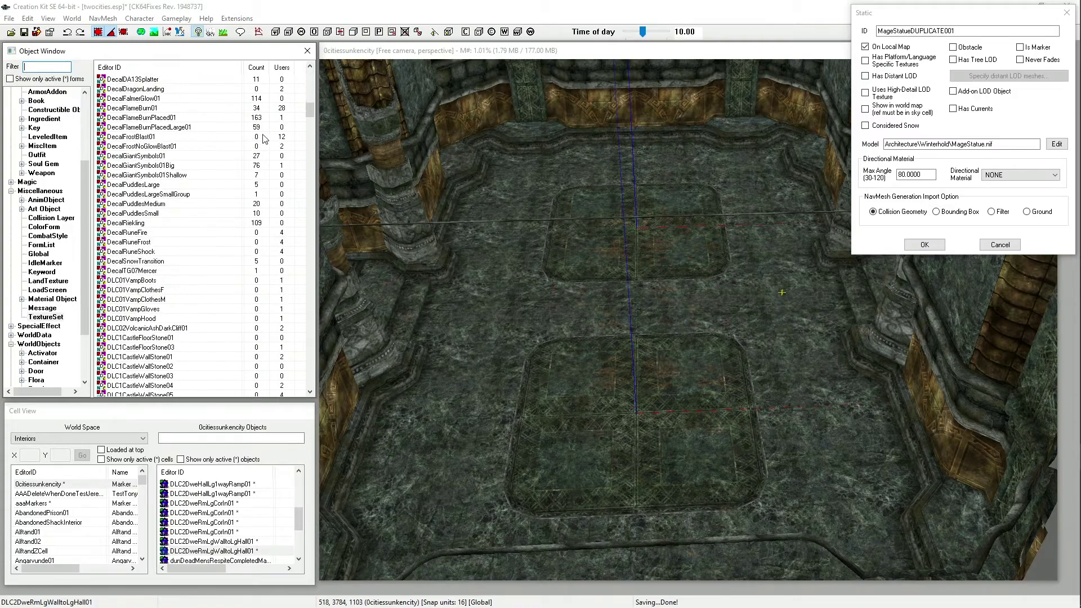
pyautogui.moveTo(310, 110)
pyautogui.mouseDown()
pyautogui.moveTo(318, 367)
pyautogui.moveTo(314, 68)
pyautogui.mouseUp()
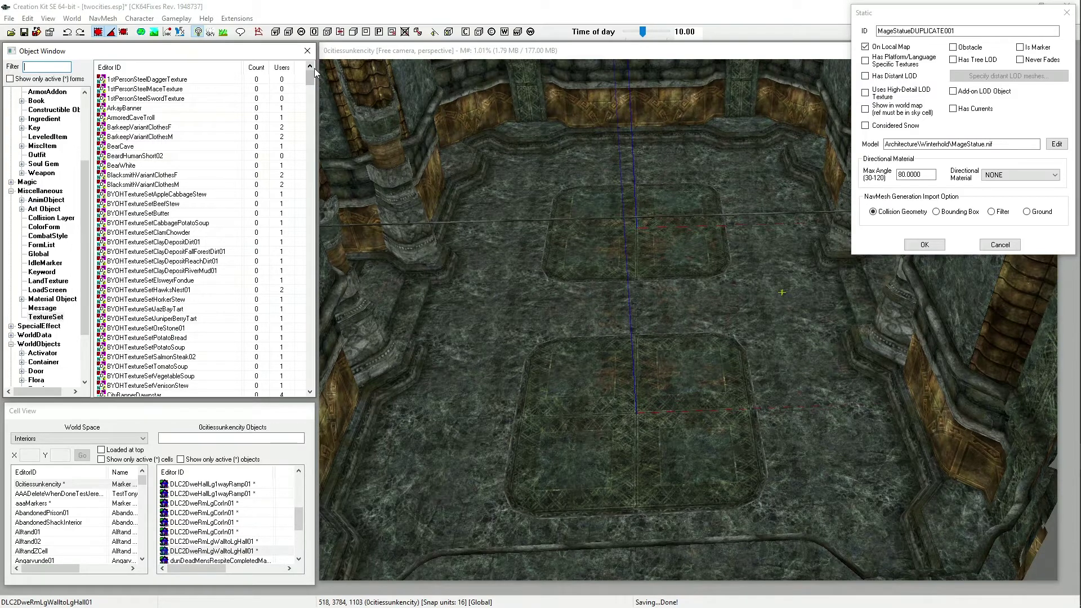
# Step: Duplicate the ArkayBanner texture set, open the duplicate for editing, and reposition its dialog
pyautogui.rightClick(130, 109)
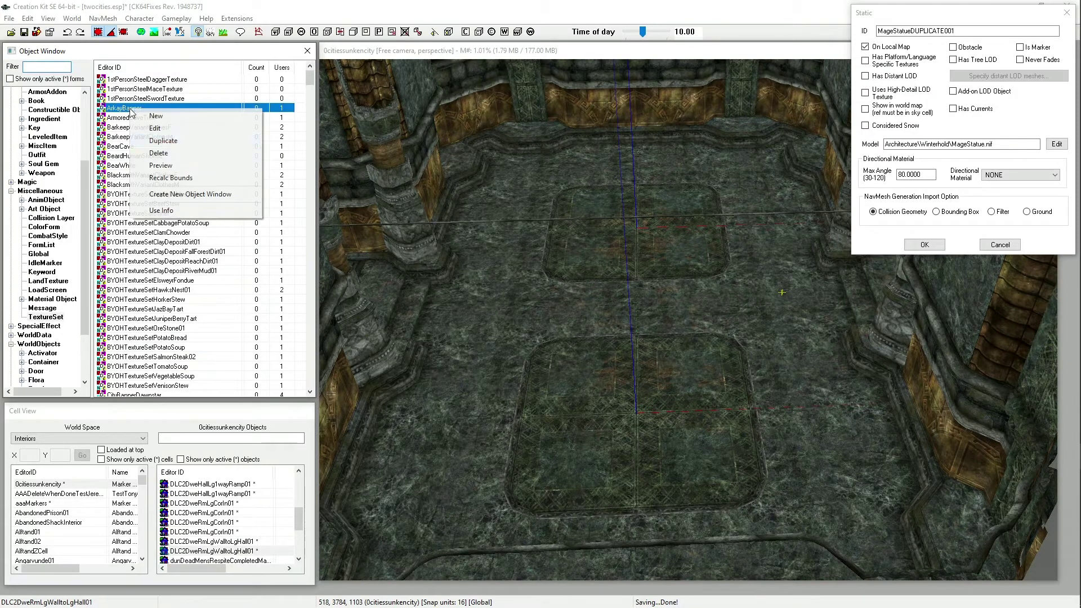
pyautogui.click(166, 142)
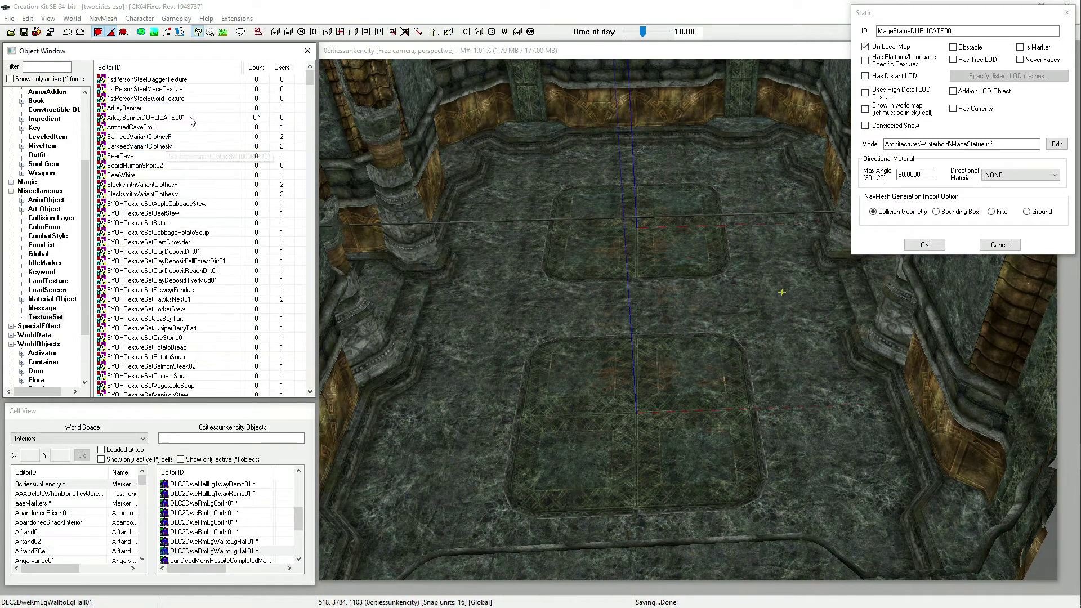
pyautogui.doubleClick(165, 118)
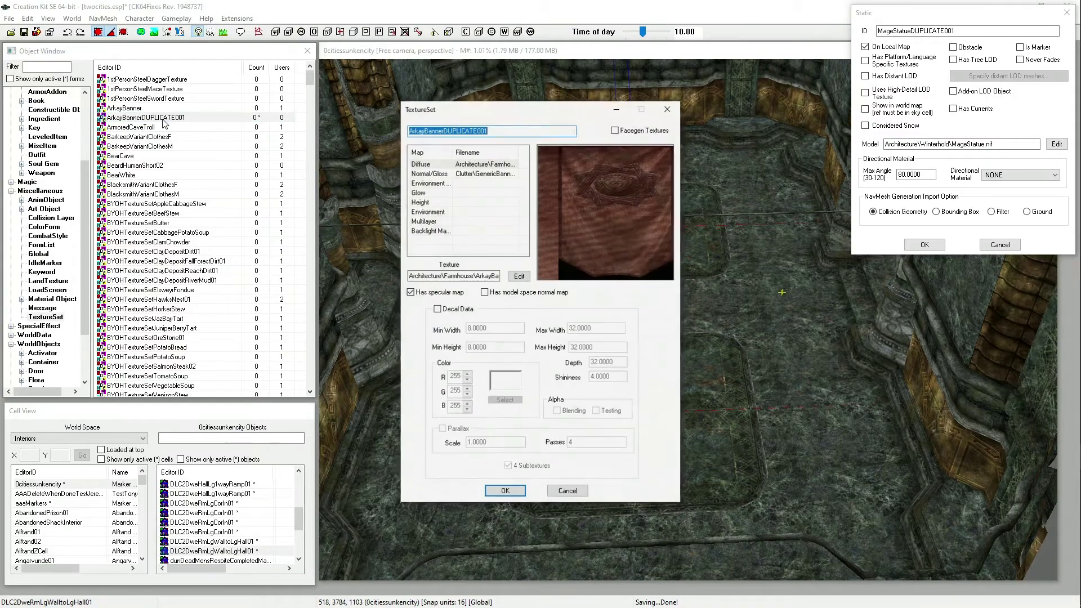
pyautogui.moveTo(576, 112); pyautogui.dragTo(537, 98)
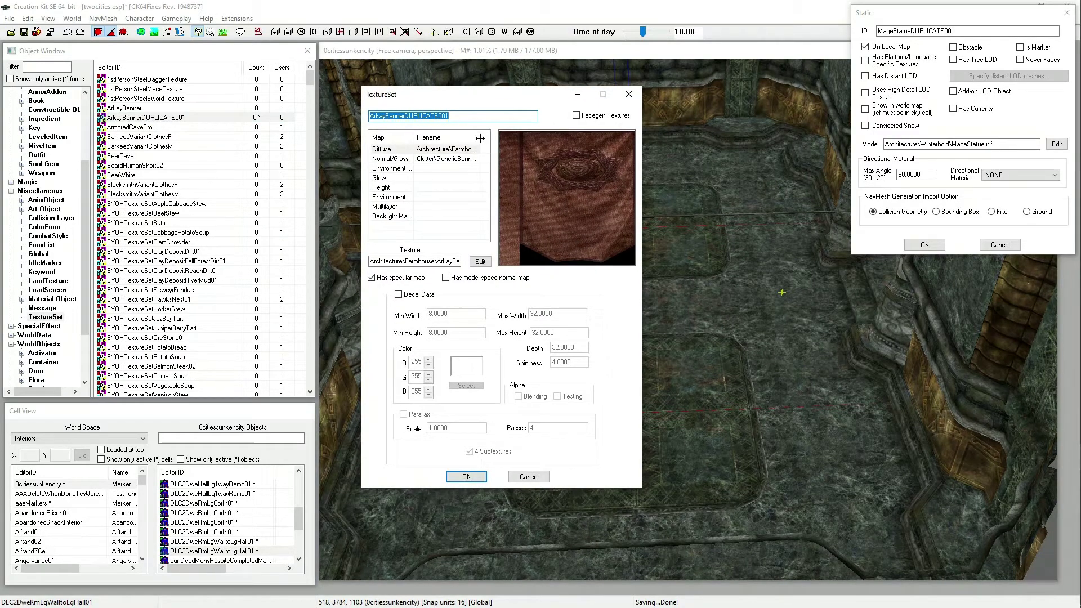
# Step: Compare the image previews of the duplicated texture set's Diffuse and Normal/Gloss maps
pyautogui.click(440, 159)
pyautogui.click(445, 149)
pyautogui.click(445, 159)
pyautogui.click(448, 149)
pyautogui.click(445, 160)
pyautogui.click(448, 150)
pyautogui.click(445, 159)
pyautogui.click(448, 150)
pyautogui.click(445, 160)
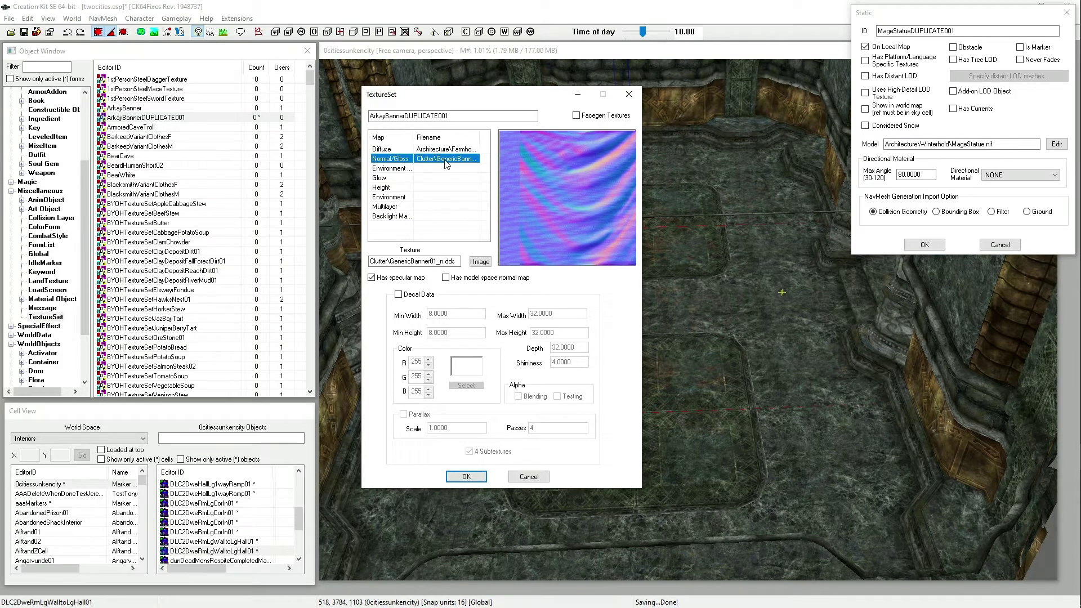
# Step: Clear the image files from the duplicated texture set's Normal/Gloss and Diffuse maps
pyautogui.click(481, 262)
pyautogui.click(868, 390)
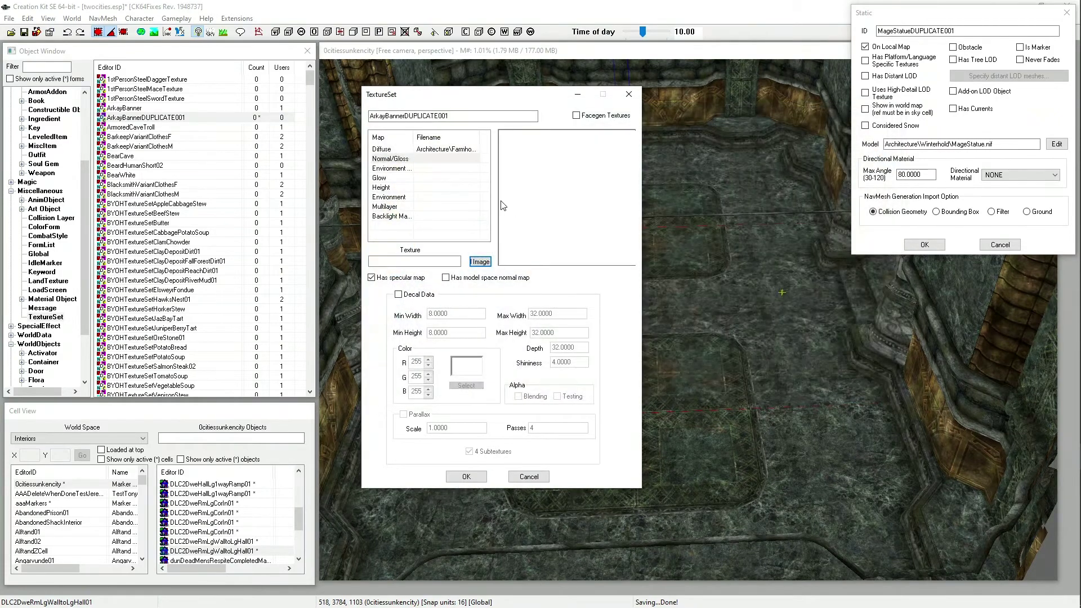
pyautogui.click(482, 150)
pyautogui.click(479, 262)
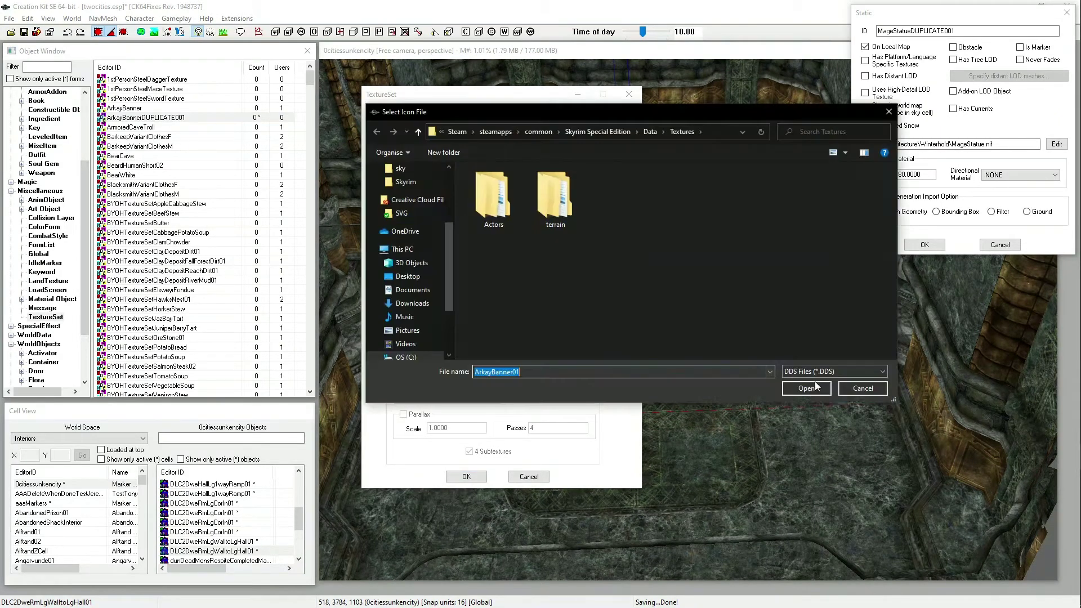
pyautogui.click(846, 390)
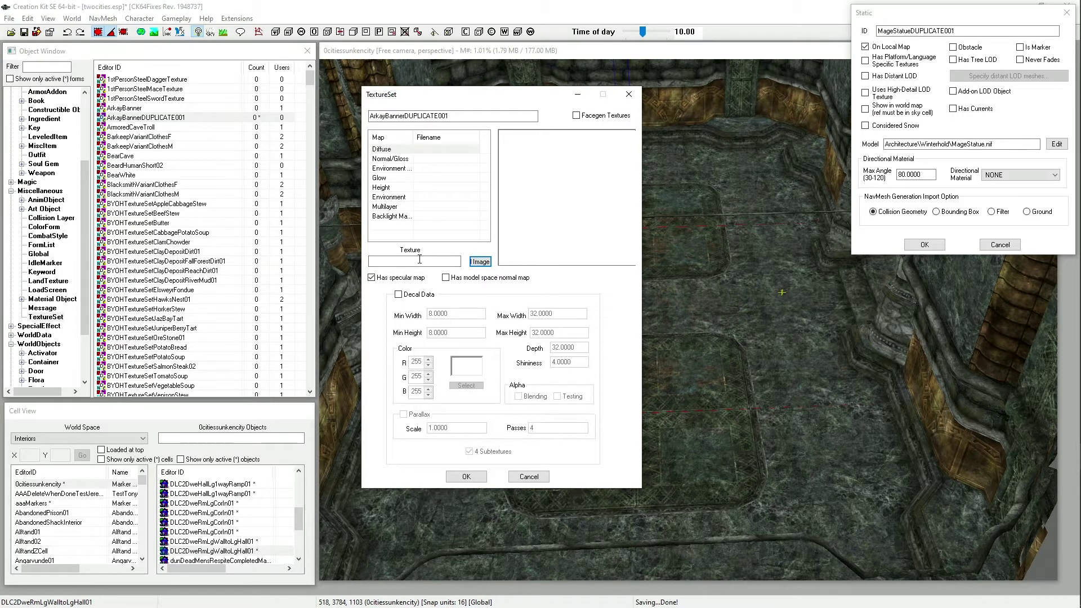
# Step: Open the image file selection for the empty Diffuse map and move its dialog aside
pyautogui.click(388, 150)
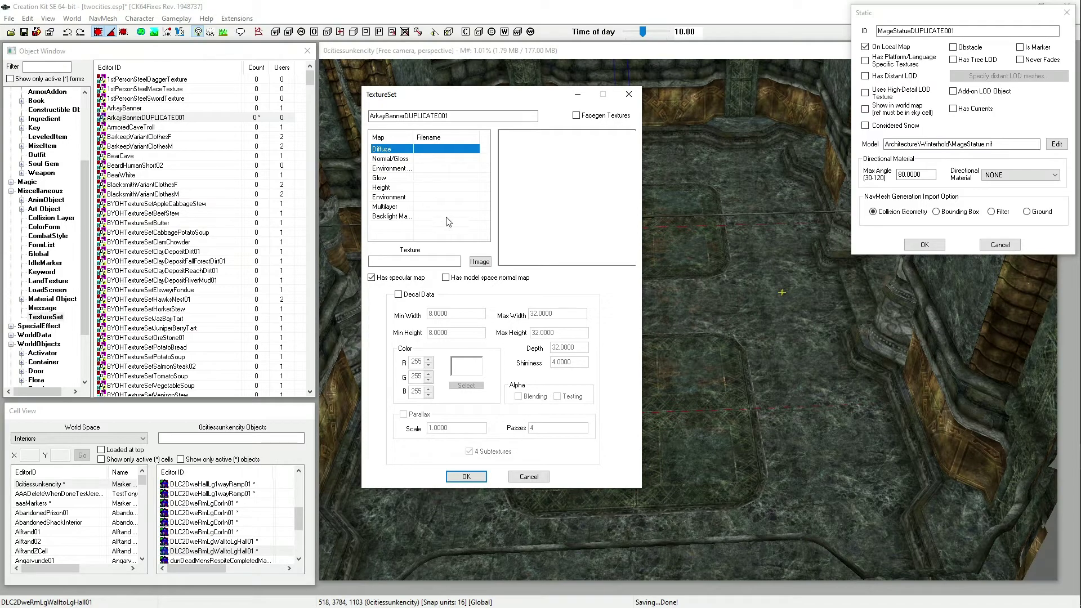
pyautogui.click(478, 263)
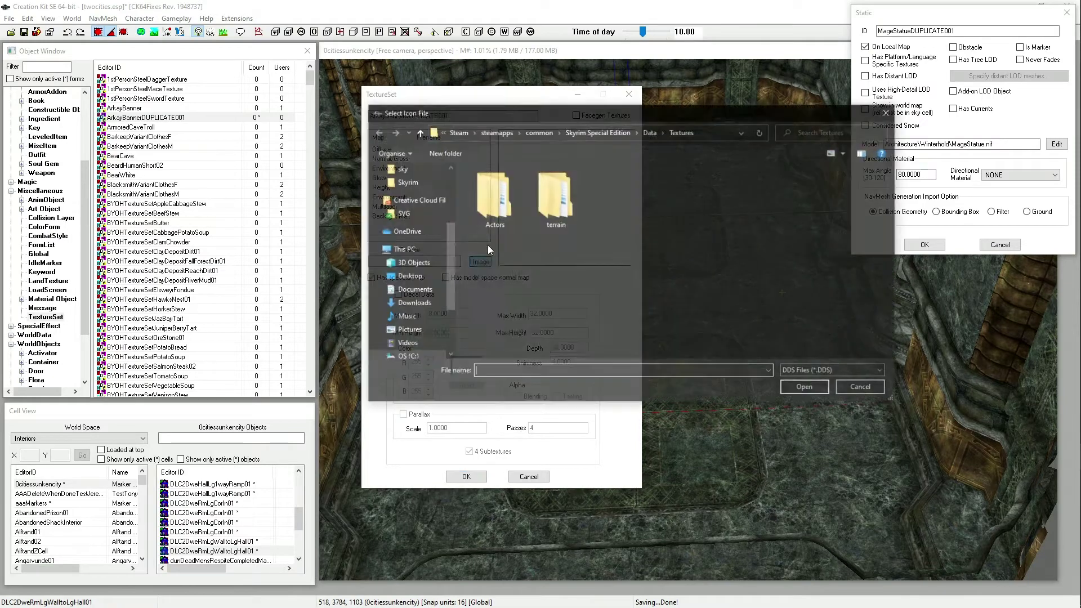
pyautogui.moveTo(583, 116); pyautogui.dragTo(274, 68)
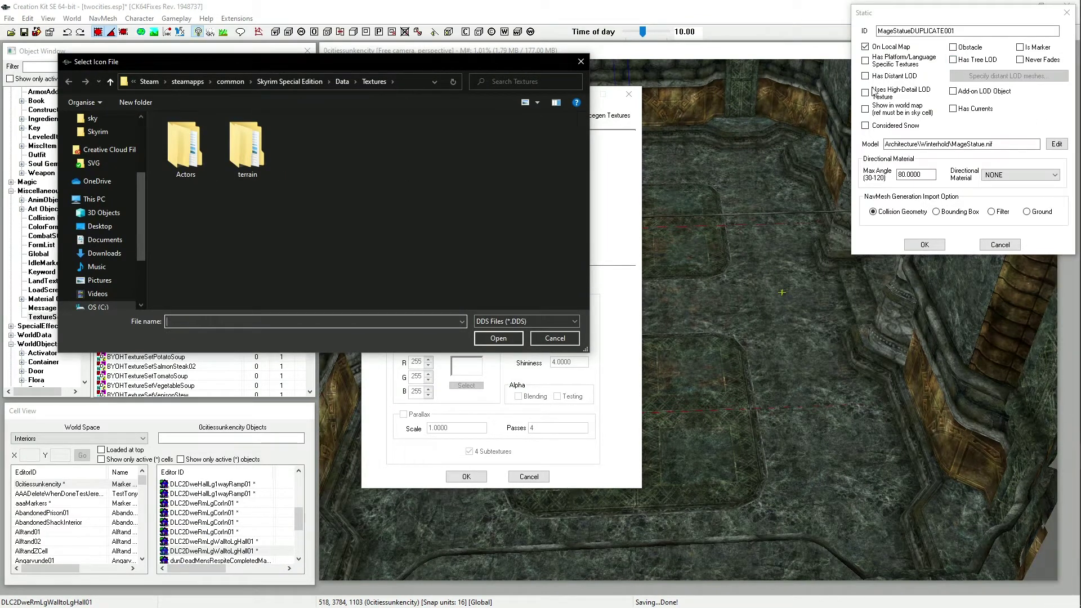
# Step: Switch to File Explorer and copy the name of the dlc2dweonyxflatsquare01 texture file in the dwemer folder
pyautogui.moveTo(1077, 96)
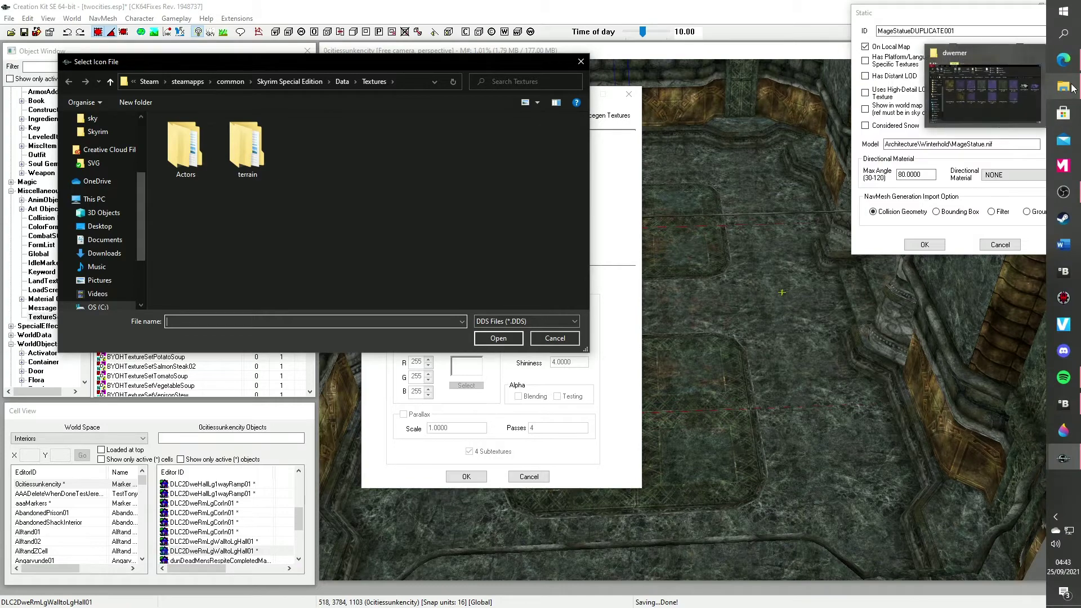
pyautogui.click(1063, 87)
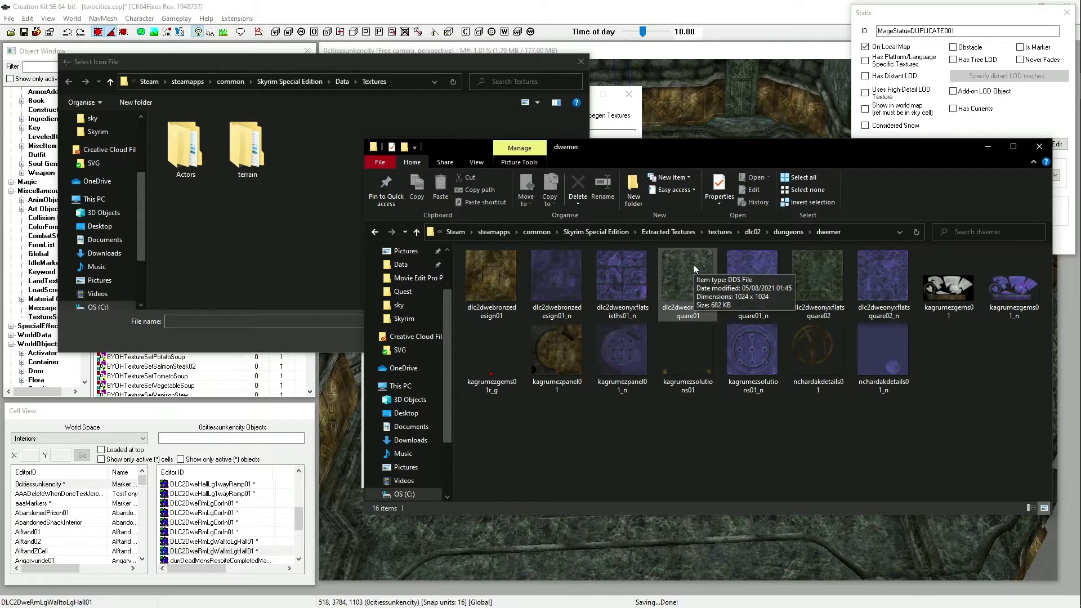
pyautogui.rightClick(685, 313)
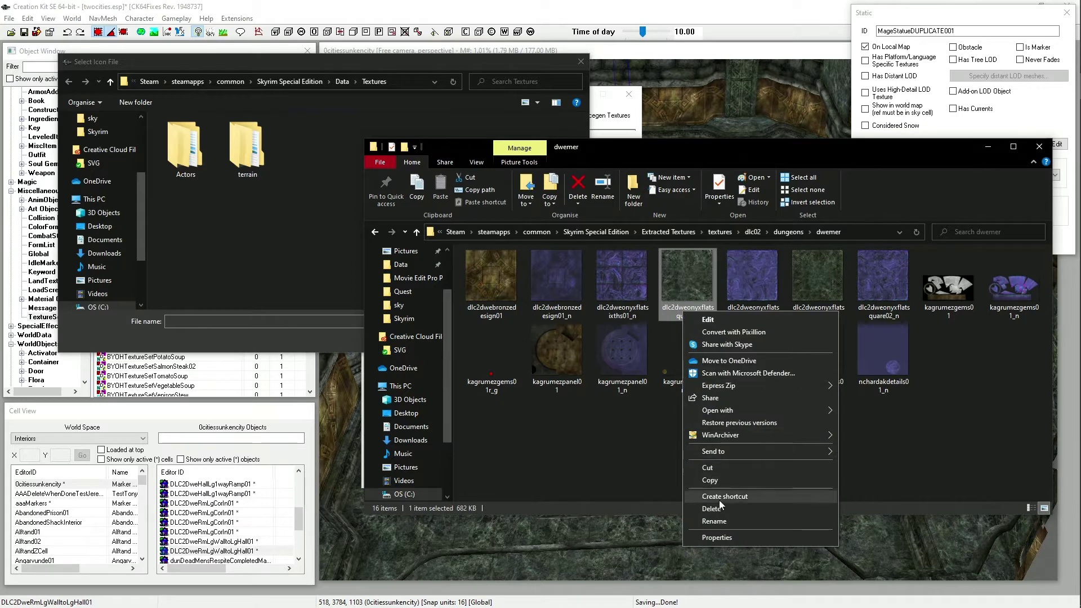
pyautogui.click(714, 521)
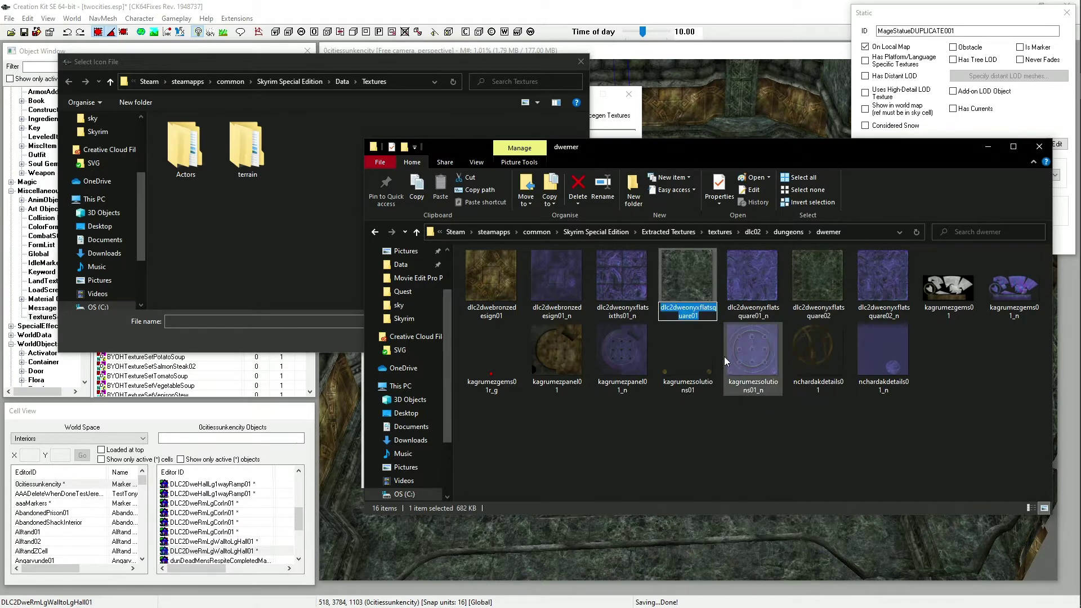
pyautogui.click(688, 309)
pyautogui.hotkey('ctrl', 'c')
pyautogui.rightClick(688, 310)
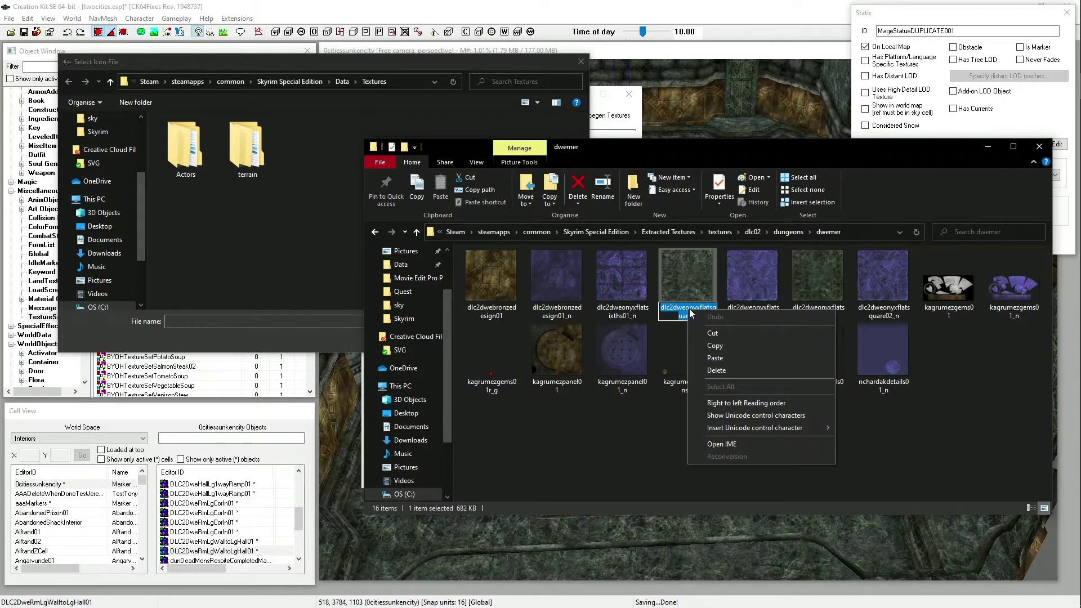
pyautogui.click(716, 346)
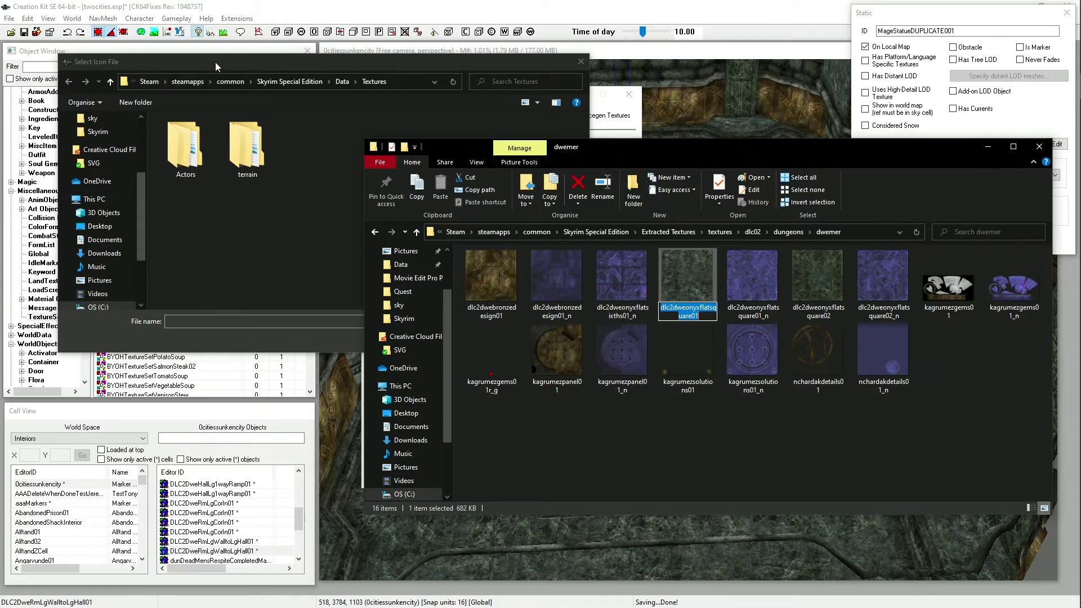
# Step: Move the icon file selection dialog down and enter dlc2dweonyxflatsquare01.dds as the file name, pasting the copied name
pyautogui.moveTo(215, 62); pyautogui.dragTo(207, 163)
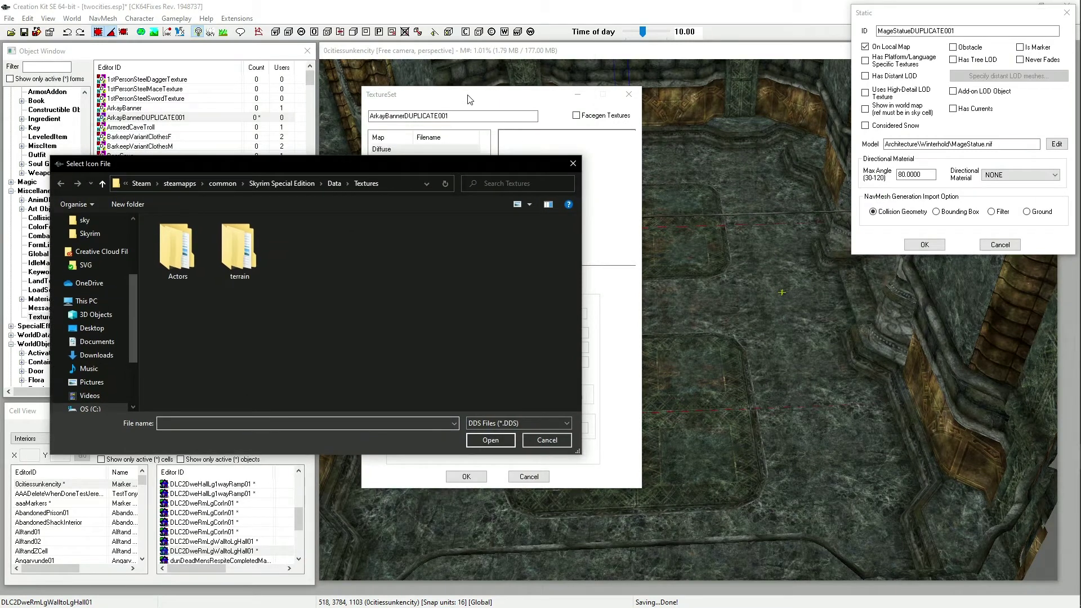
pyautogui.rightClick(207, 424)
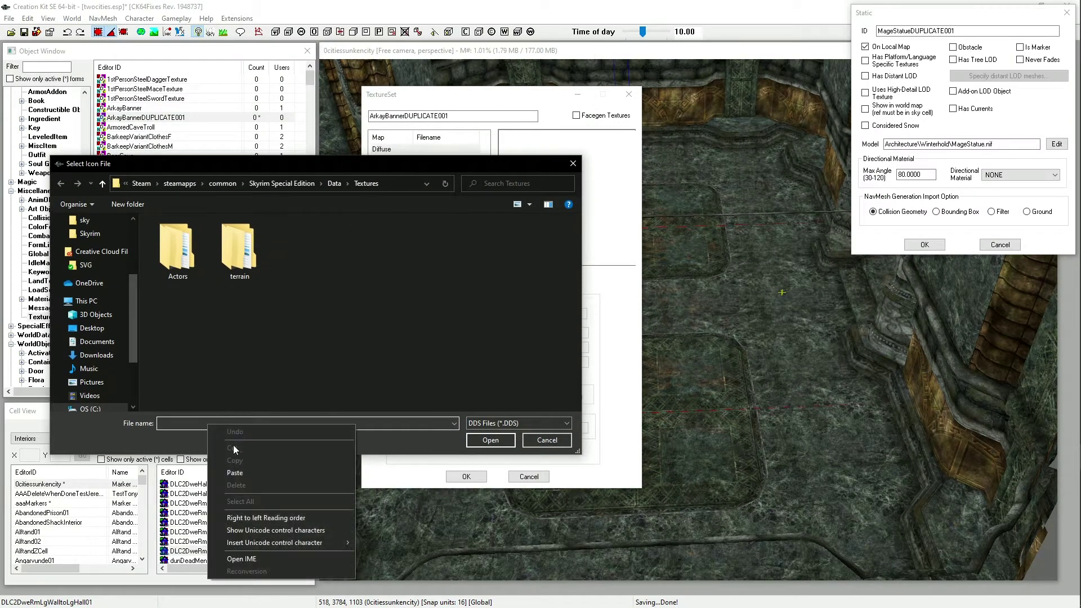
pyautogui.click(235, 477)
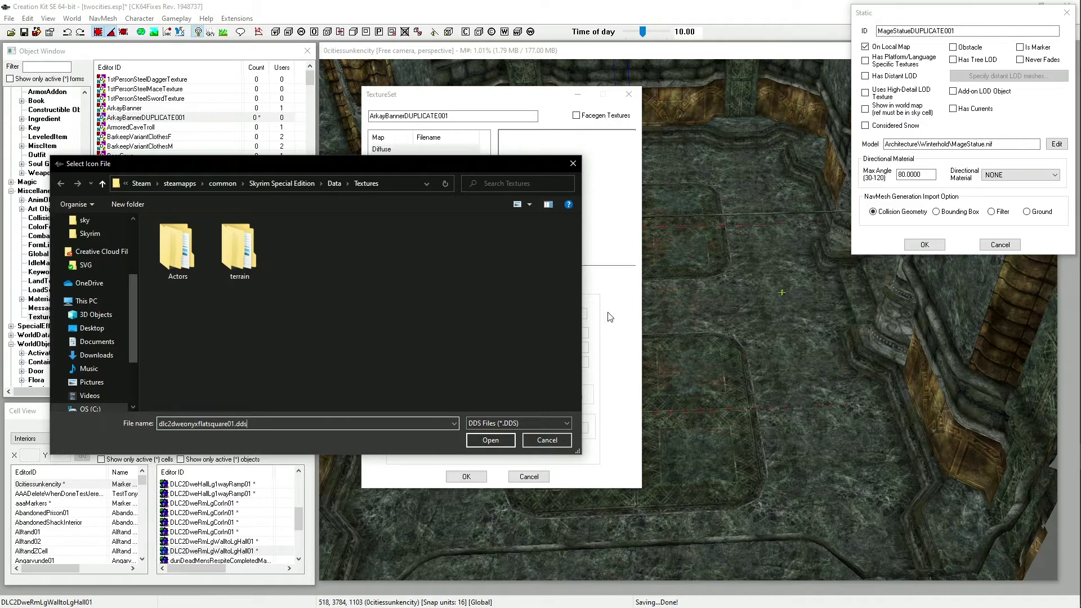
# Step: Check the texture's folder path in File Explorer and put dlc02\ in front of the file name
pyautogui.moveTo(1080, 113)
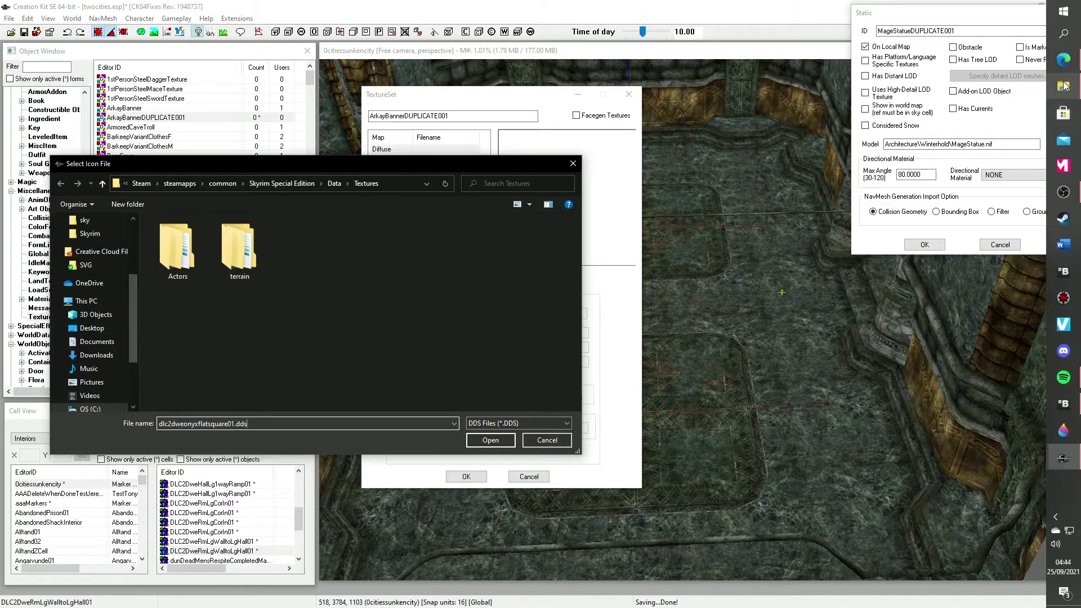
pyautogui.moveTo(1064, 86)
pyautogui.moveTo(1007, 92)
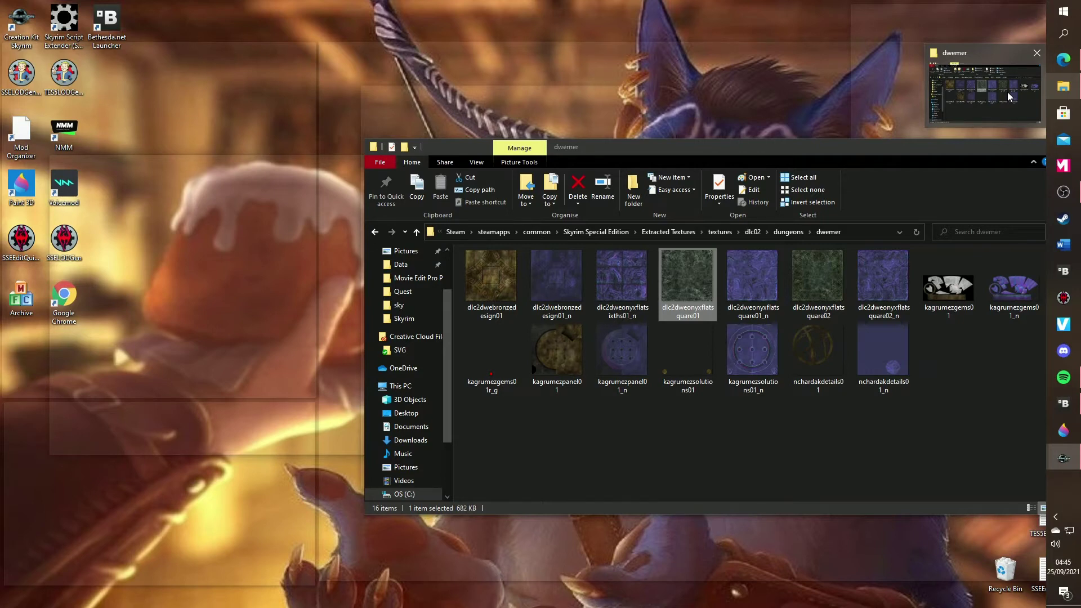
pyautogui.click(1008, 92)
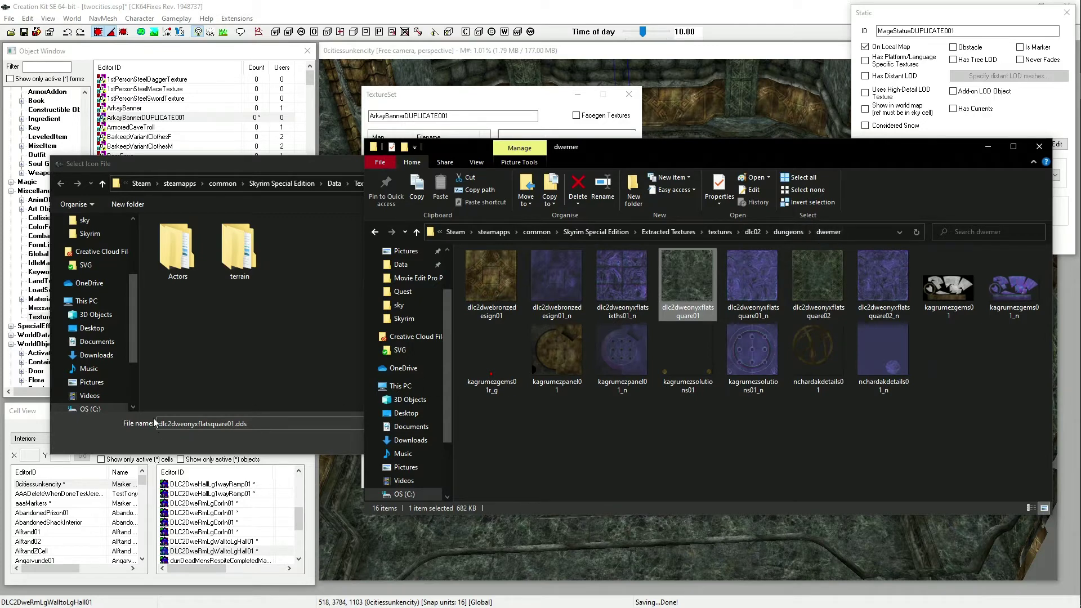
pyautogui.click(245, 389)
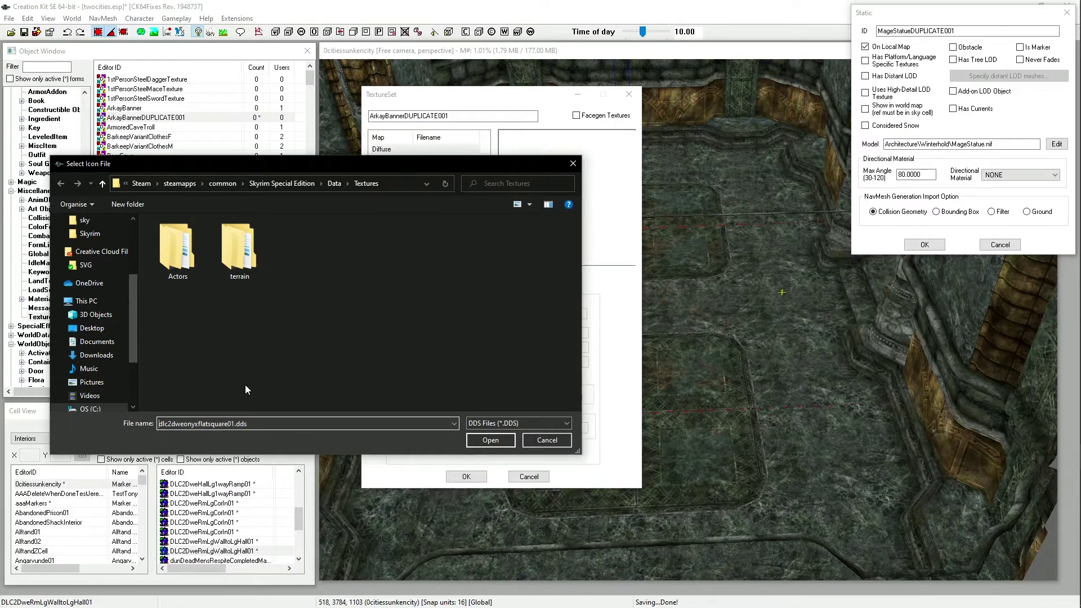
pyautogui.write('dlc02')
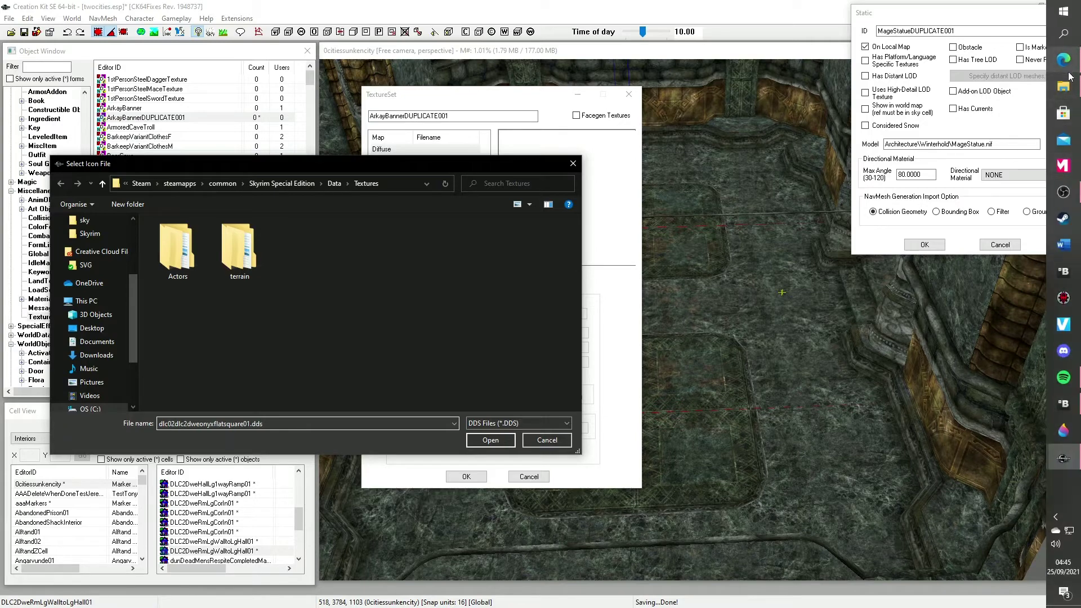
pyautogui.moveTo(1063, 86)
pyautogui.moveTo(1030, 87)
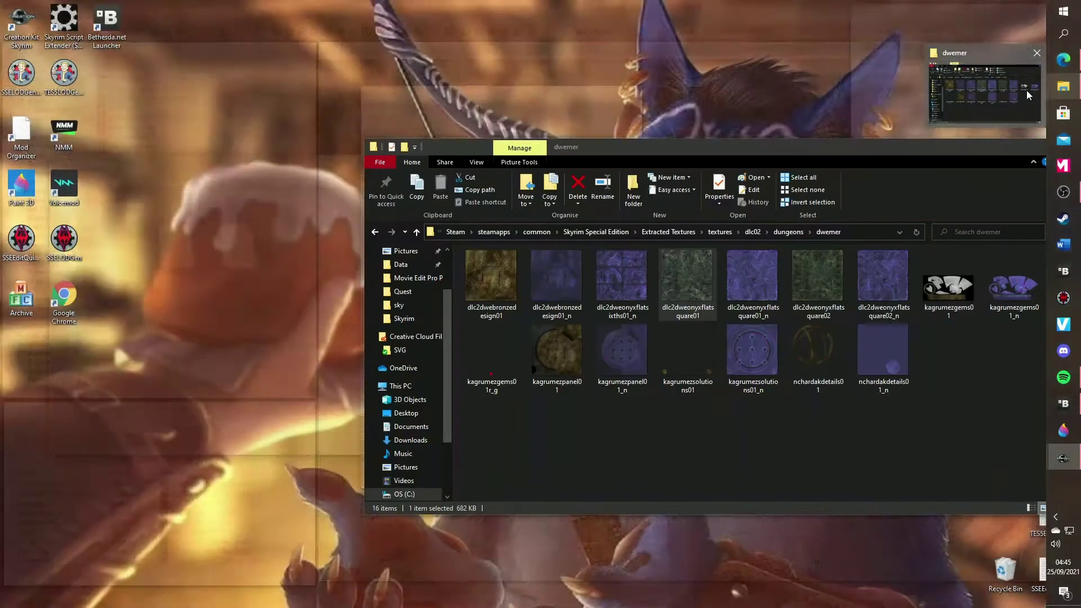
pyautogui.click(1026, 90)
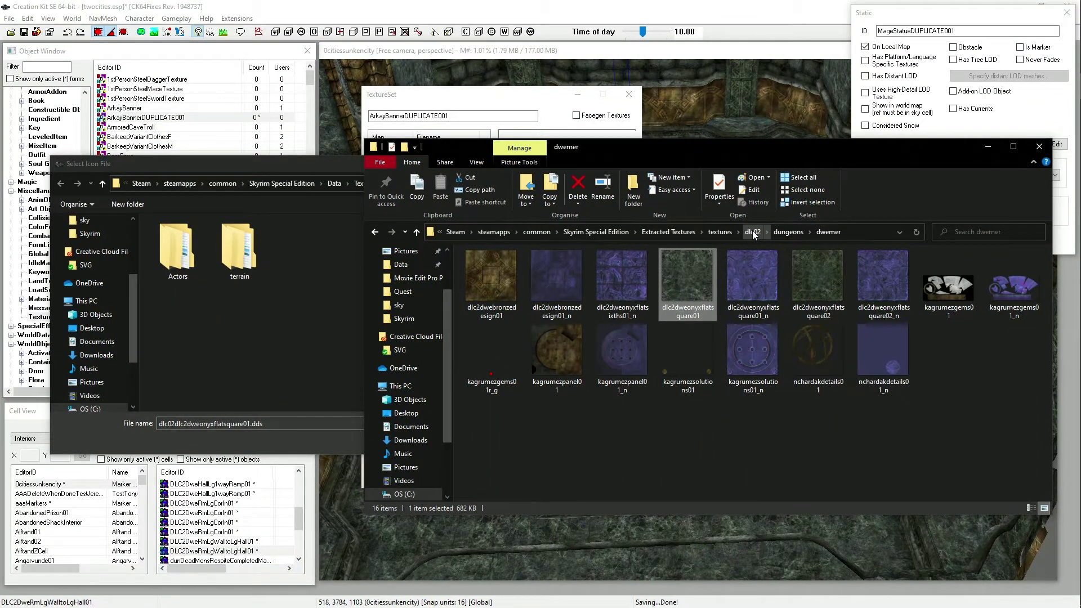
pyautogui.click(167, 422)
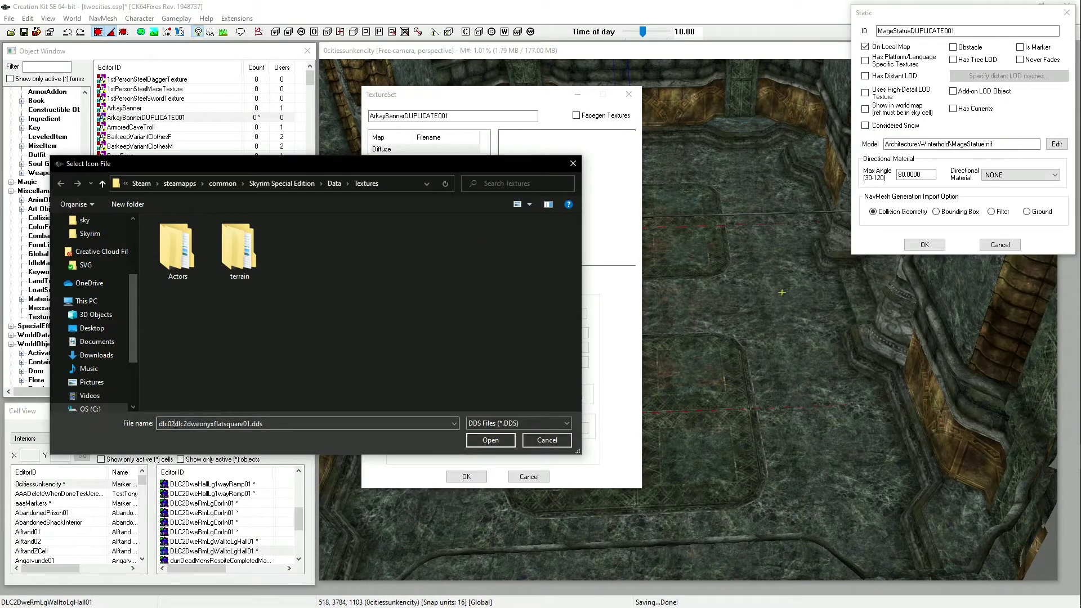
pyautogui.write('02')
pyautogui.write('\\')
pyautogui.write('/')
pyautogui.press('BackSpace')
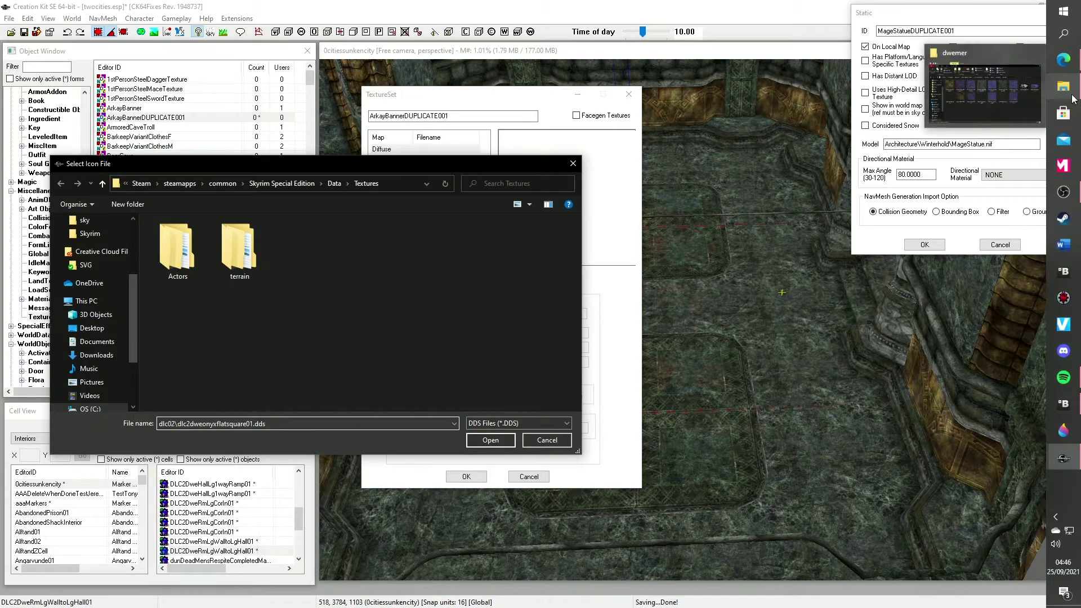
# Step: Complete the path as dlc02\dungeons\dwemer\dlc2dweonyxflatsquare01.dds, check it against File Explorer, and load it as the Diffuse map
pyautogui.moveTo(1001, 99)
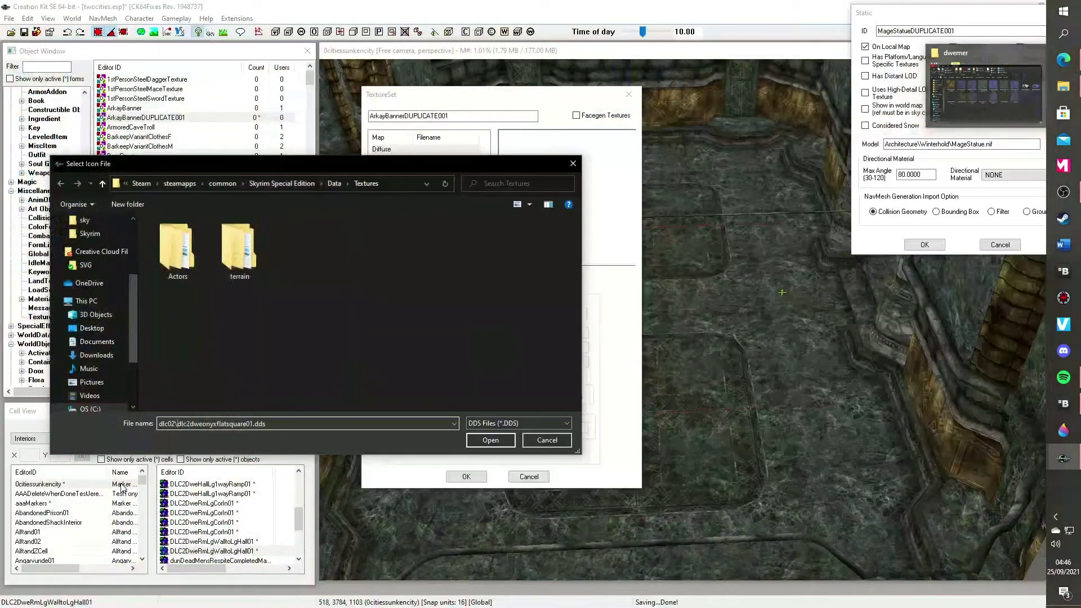
pyautogui.click(178, 423)
pyautogui.write('dunge')
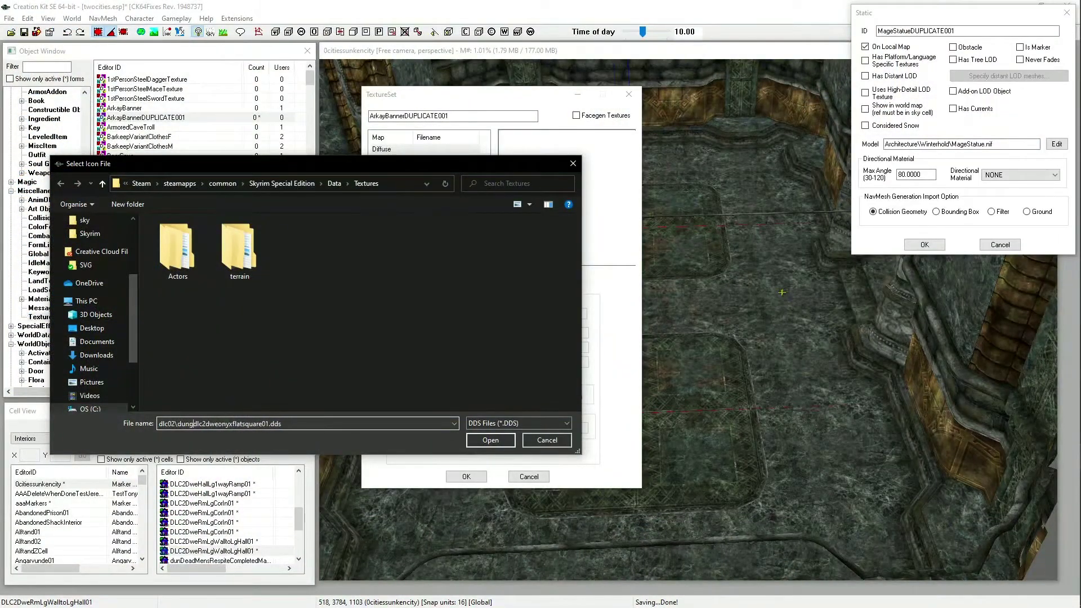
pyautogui.write('ons\\dwemer\\')
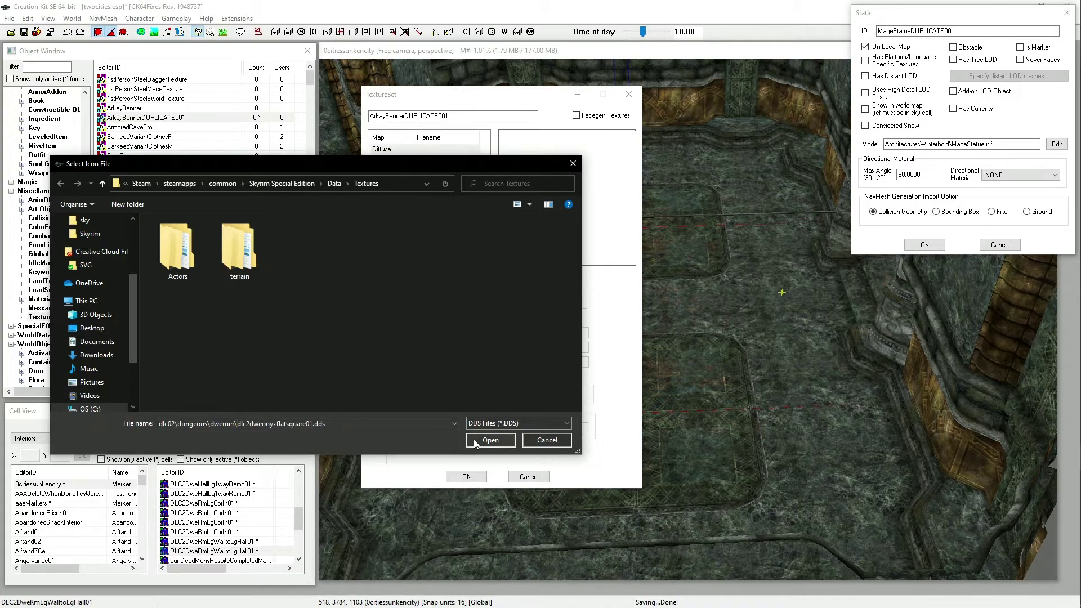
pyautogui.moveTo(1066, 86)
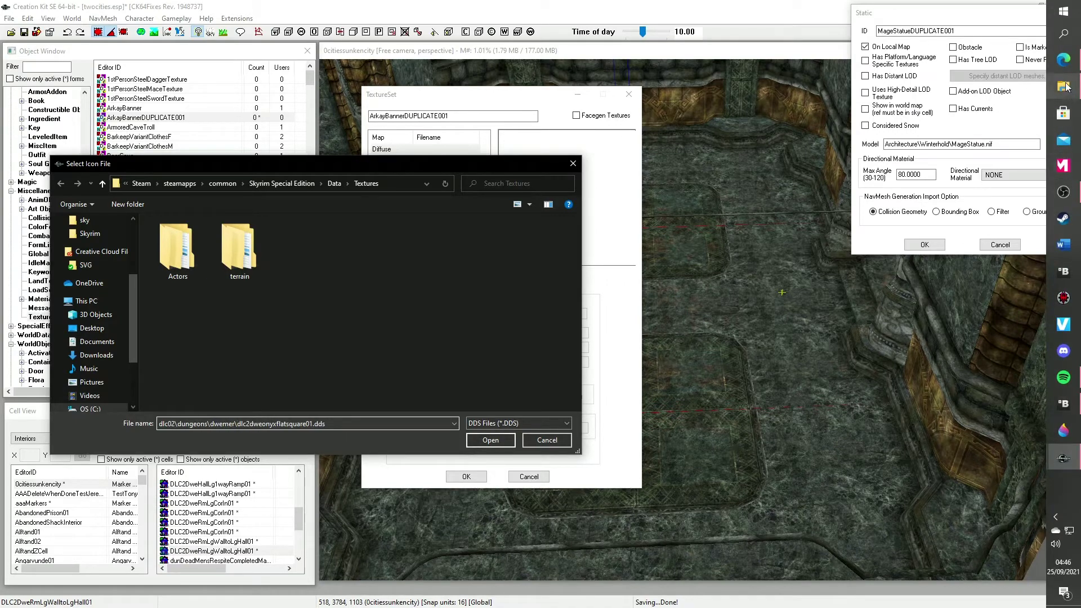
pyautogui.click(1017, 93)
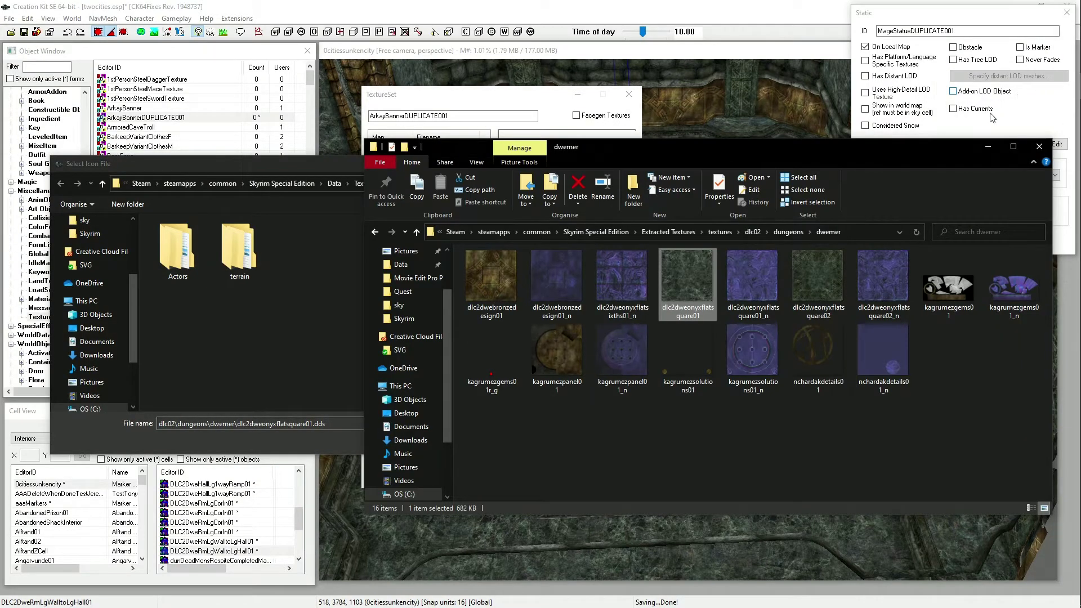
pyautogui.click(264, 359)
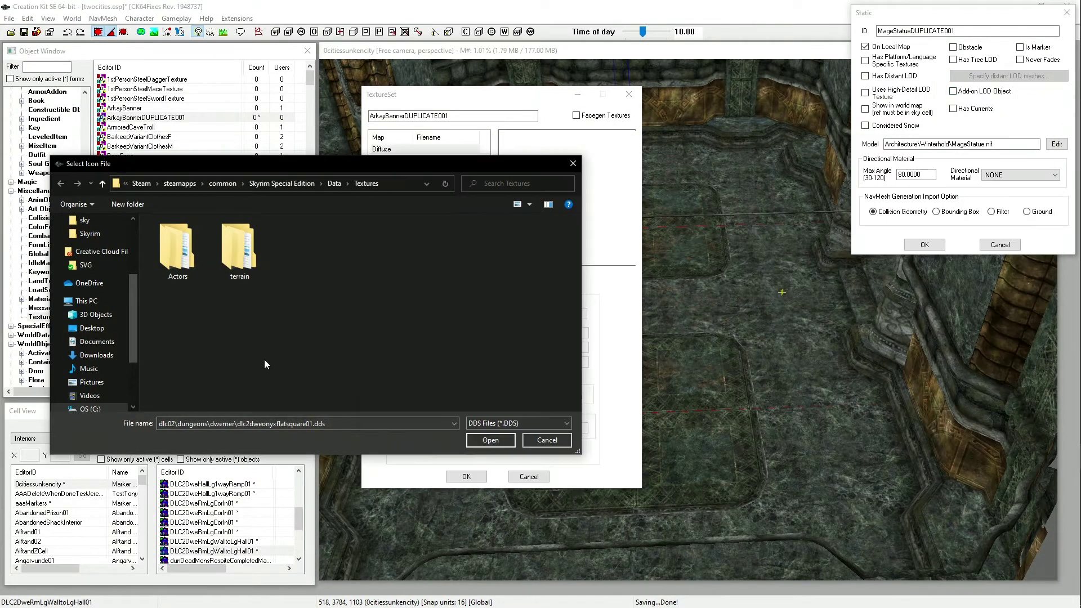
pyautogui.click(490, 440)
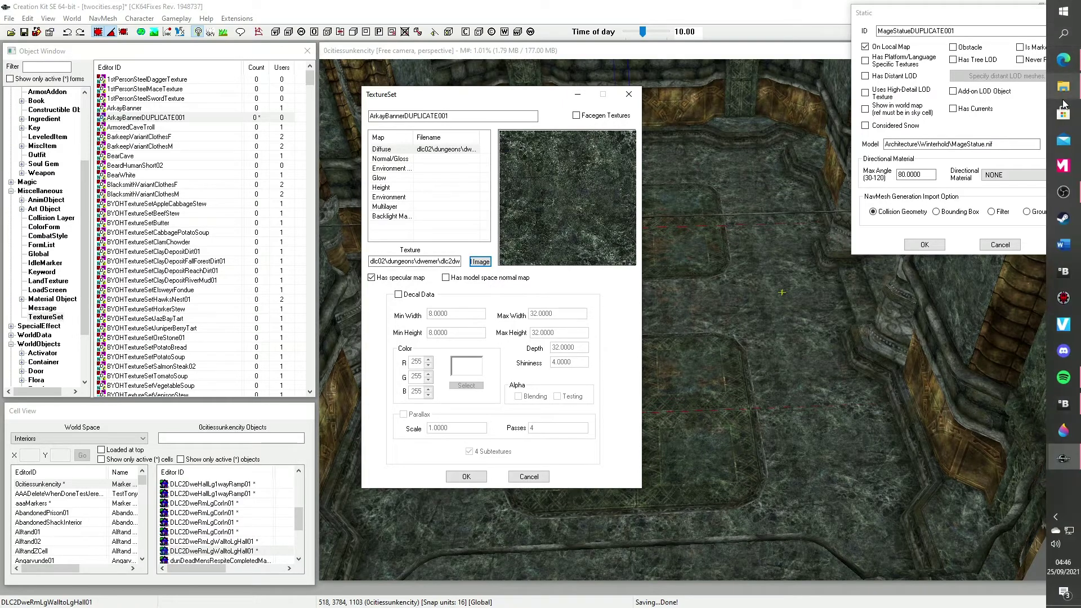
# Step: Compare the file name at the end of the Diffuse texture path with the matching texture names in the dwemer folder
pyautogui.click(1074, 87)
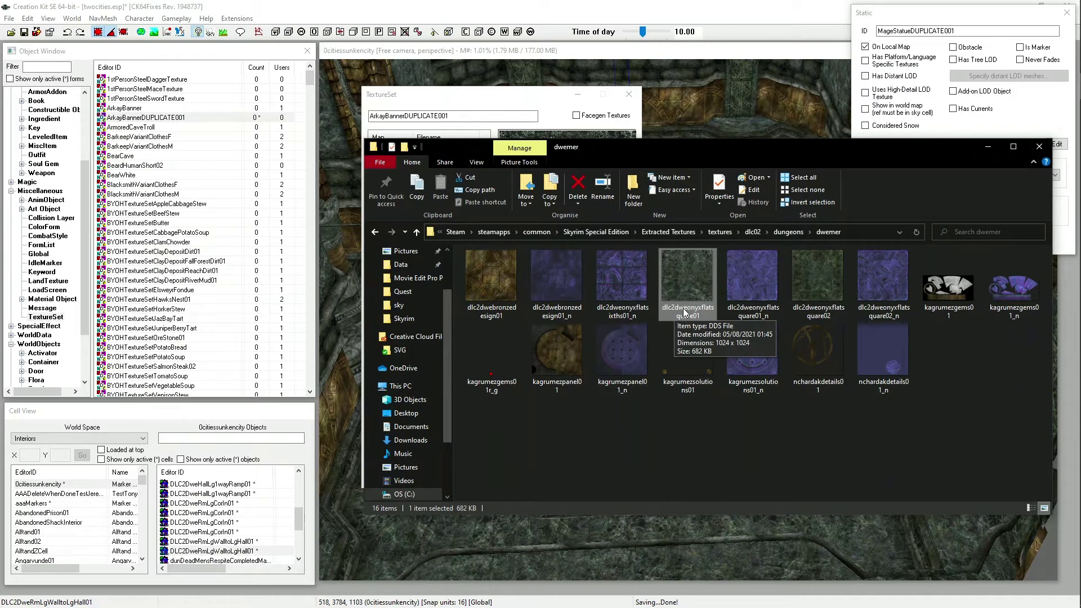
pyautogui.click(445, 101)
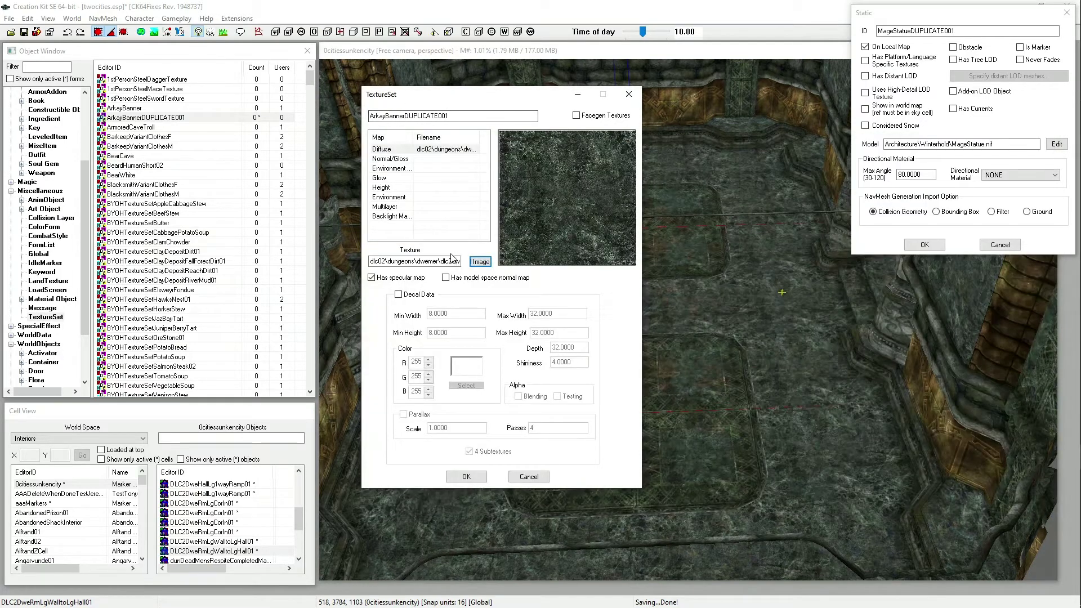
pyautogui.click(448, 260)
pyautogui.press('Right')
pyautogui.press('Right')
pyautogui.press('Right')
pyautogui.press('Right')
pyautogui.press('Right')
pyautogui.press('Right')
pyautogui.press('Right')
pyautogui.press('Right')
pyautogui.press('Right')
pyautogui.press('Right')
pyautogui.press('Right')
pyautogui.press('Right')
pyautogui.press('Right')
pyautogui.press('Right')
pyautogui.press('Right')
pyautogui.press('Right')
pyautogui.press('Right')
pyautogui.press('Right')
pyautogui.press('Right')
pyautogui.press('Right')
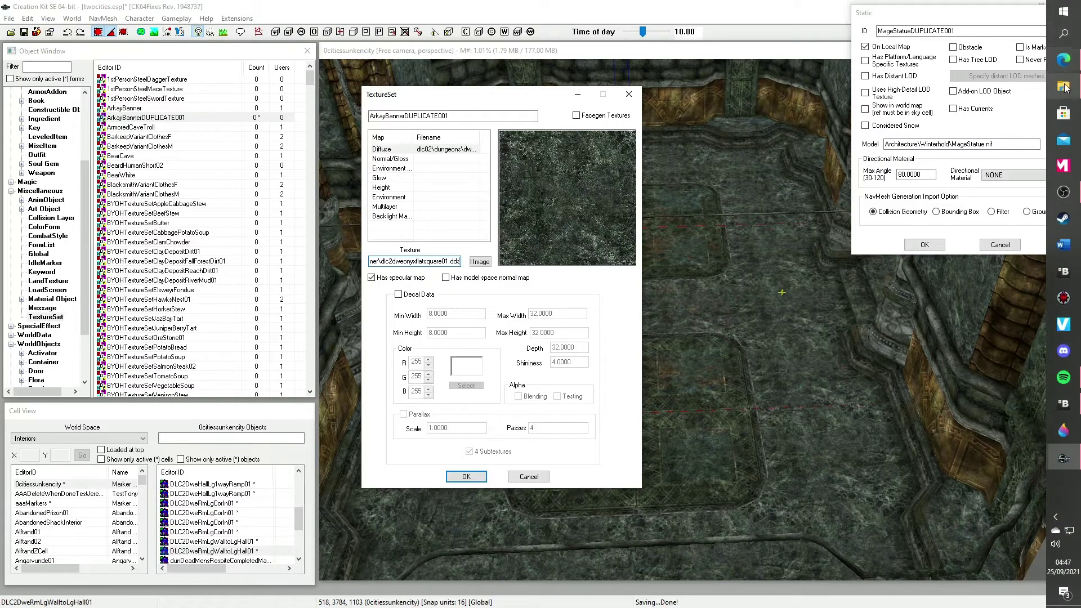
pyautogui.click(1064, 89)
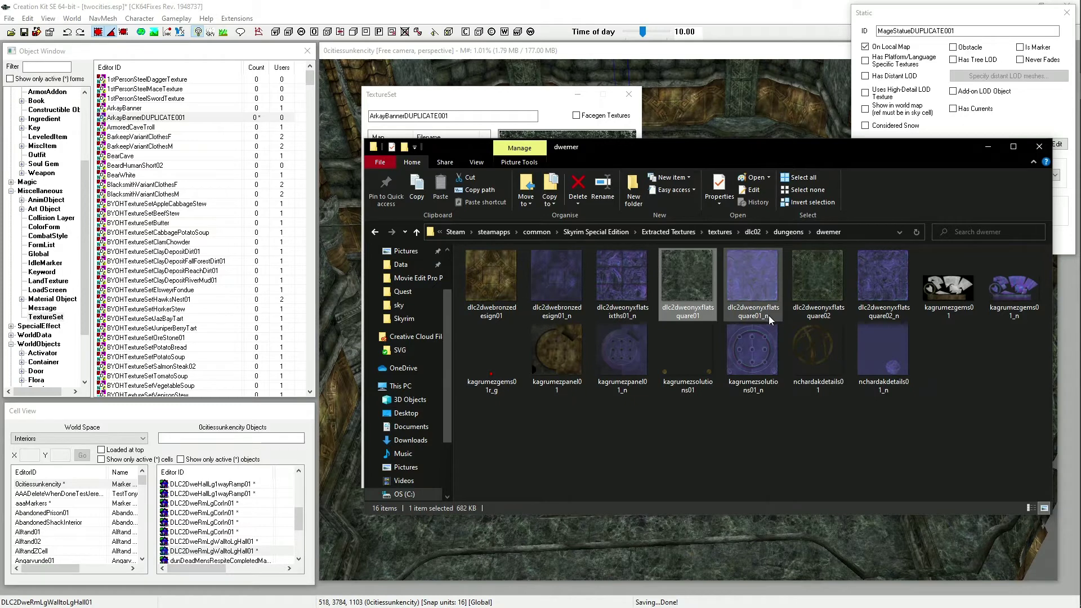
pyautogui.click(496, 99)
# Step: Copy the Diffuse map's full texture path
pyautogui.click(385, 163)
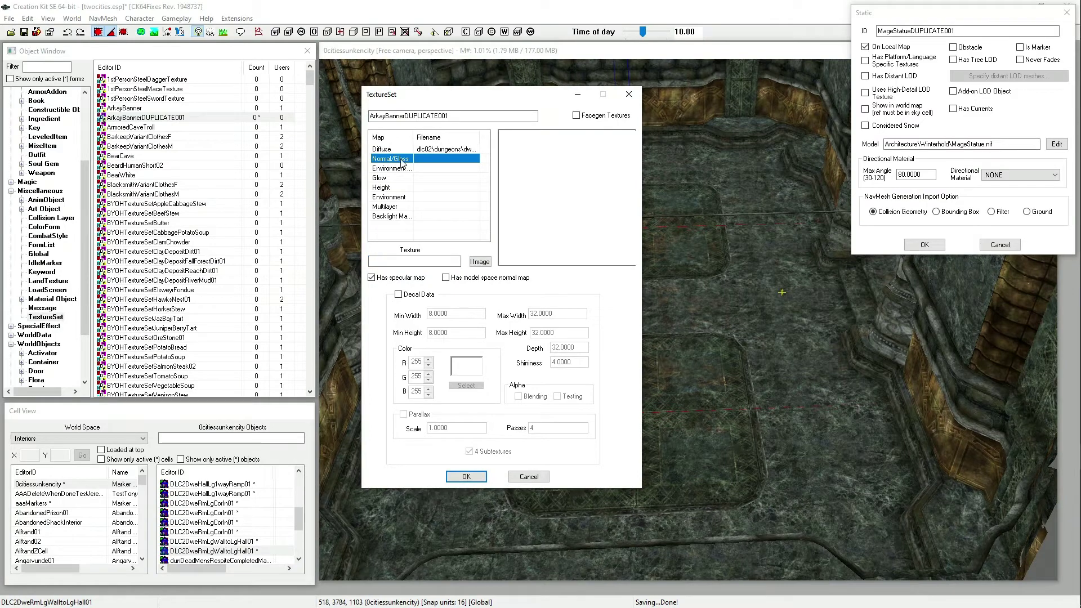
pyautogui.click(441, 151)
pyautogui.click(371, 261)
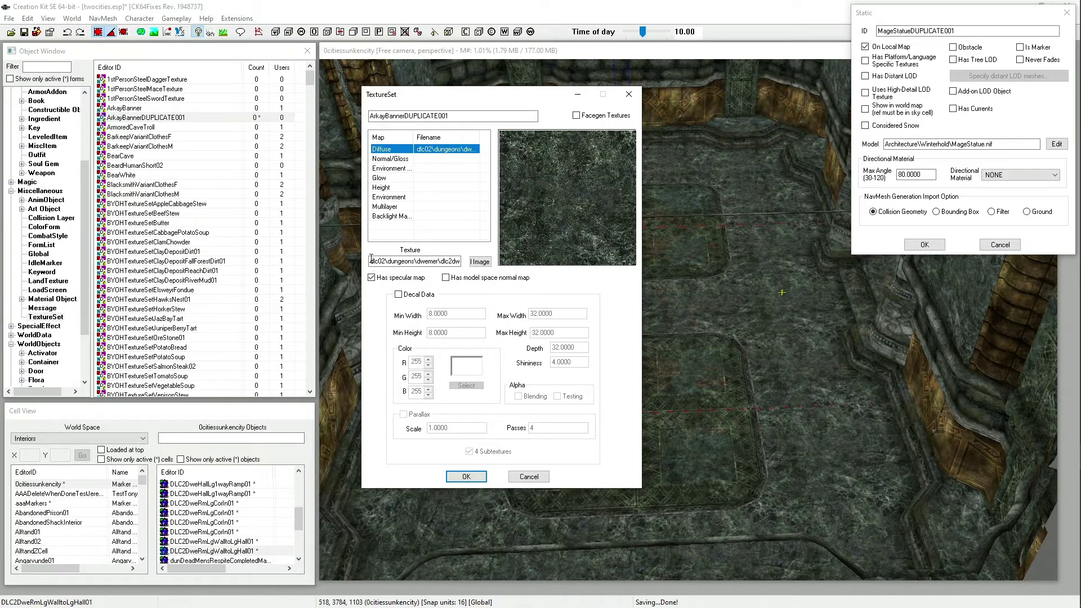
pyautogui.click(371, 260)
pyautogui.doubleClick(371, 260)
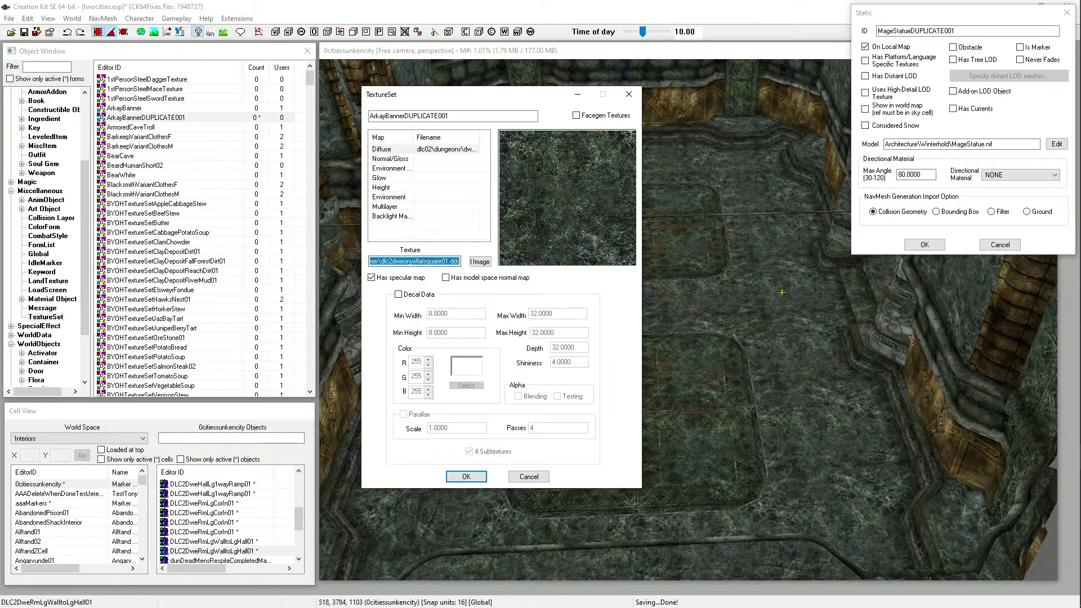
pyautogui.rightClick(411, 264)
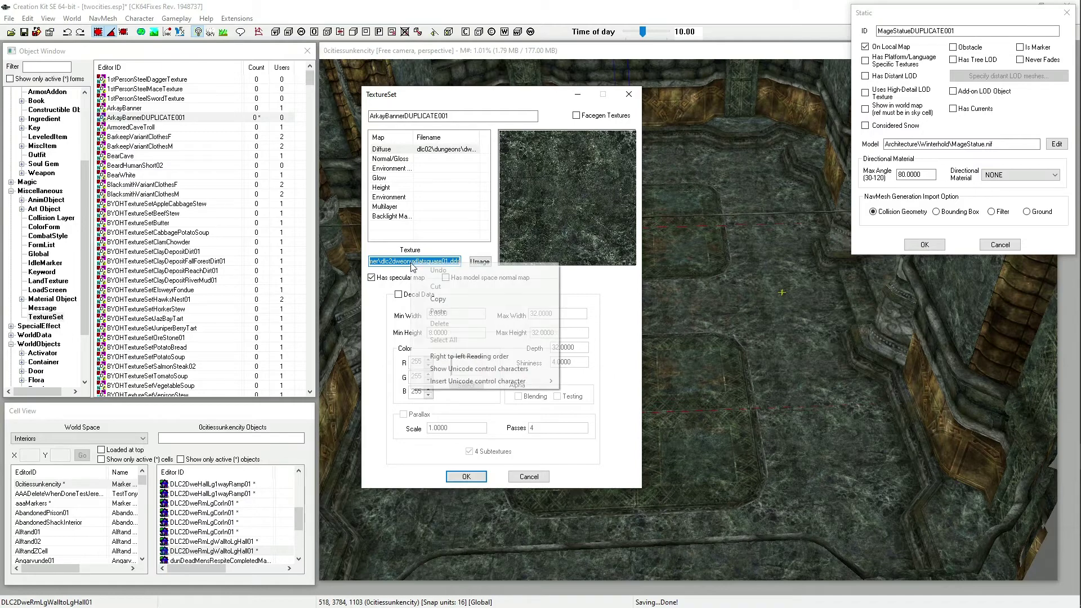
# Step: Set the texture set's Normal/Gloss map to dlc02\dungeons\dwemer\dlc2dweonyxflatsquare01_n.dds, reusing the diffuse map's path
pyautogui.click(443, 303)
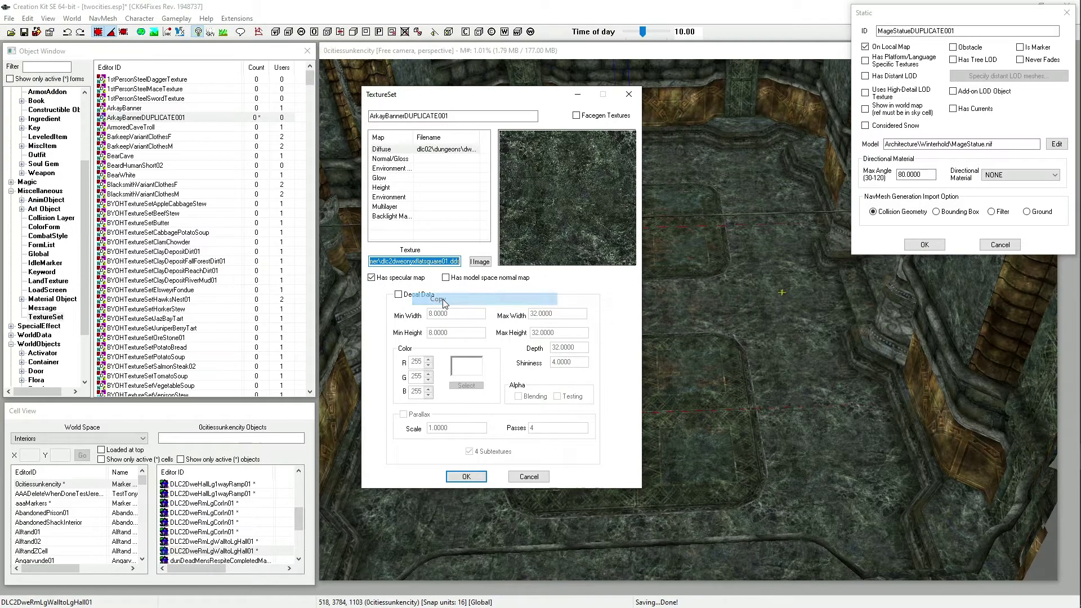
pyautogui.click(439, 160)
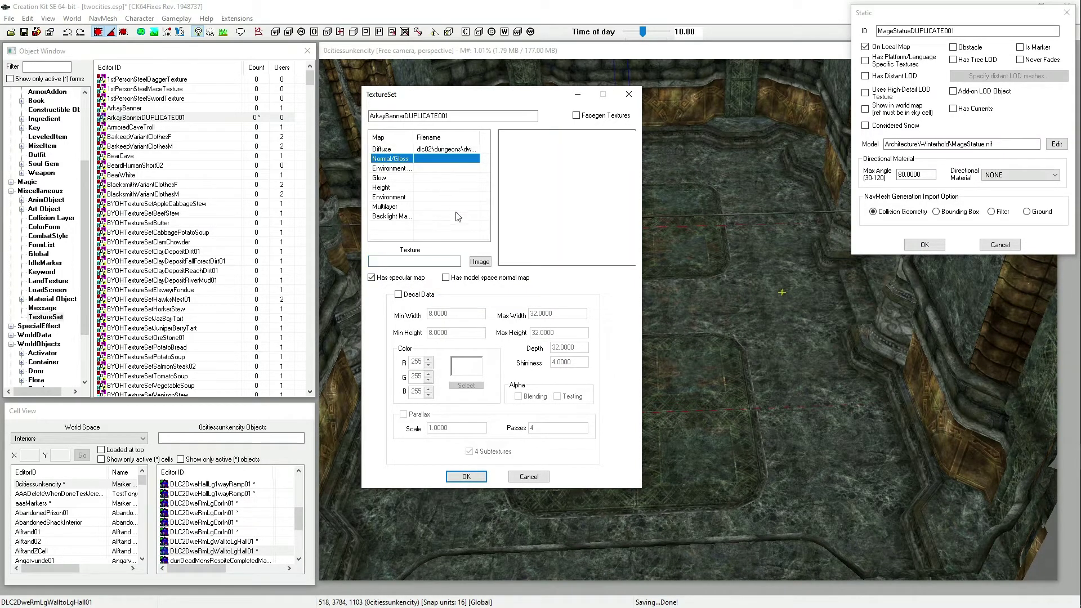
pyautogui.click(481, 261)
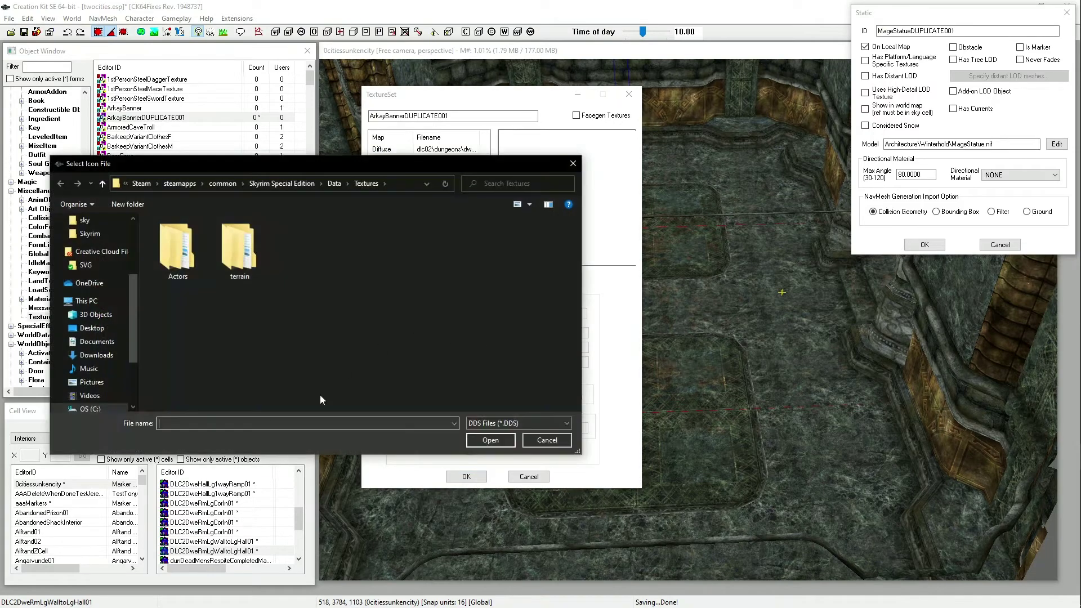
pyautogui.rightClick(179, 422)
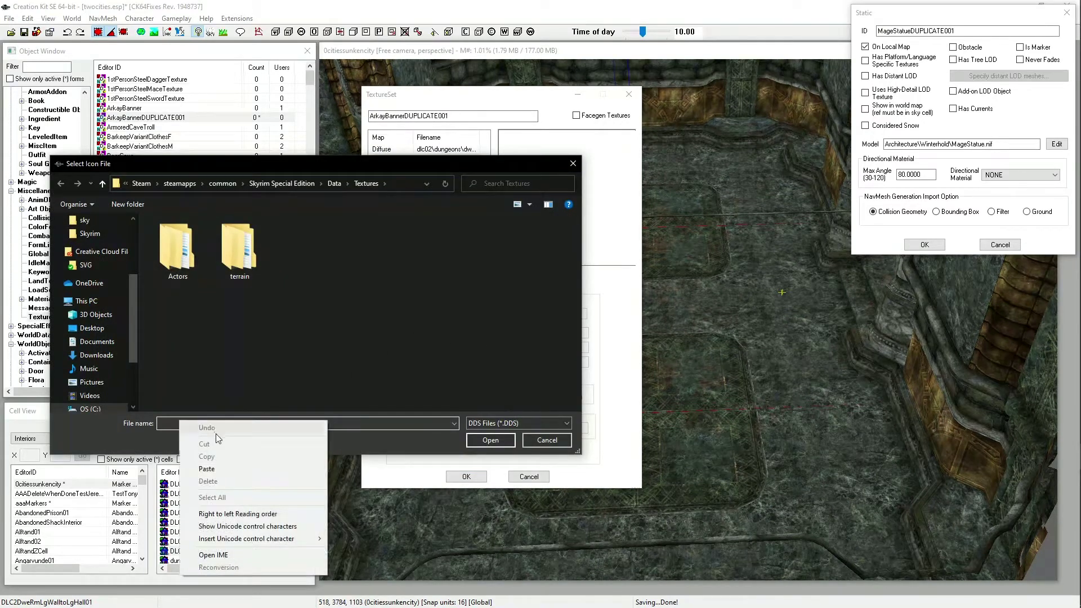
pyautogui.click(221, 468)
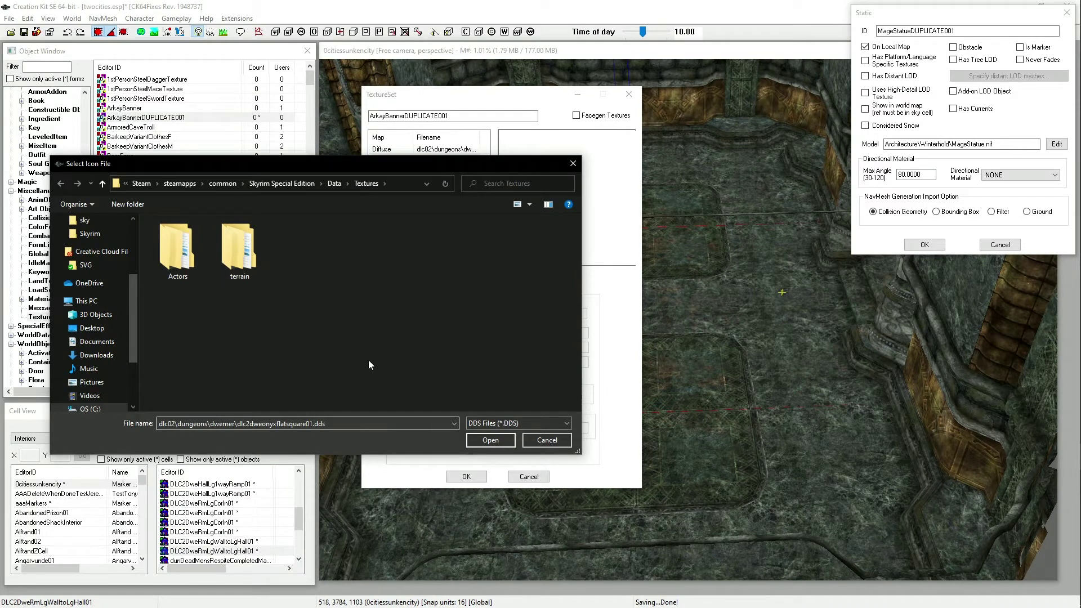
pyautogui.write('_n')
pyautogui.click(490, 440)
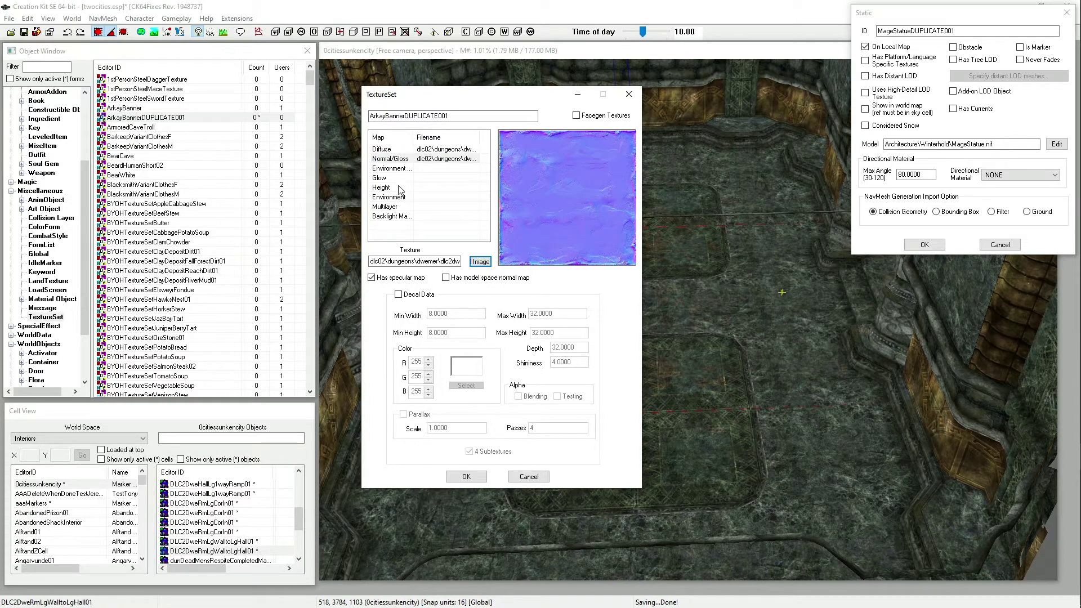
# Step: Rename the texture set to 0citiesstatuetexture without creating a new form, and save it
pyautogui.click(458, 115)
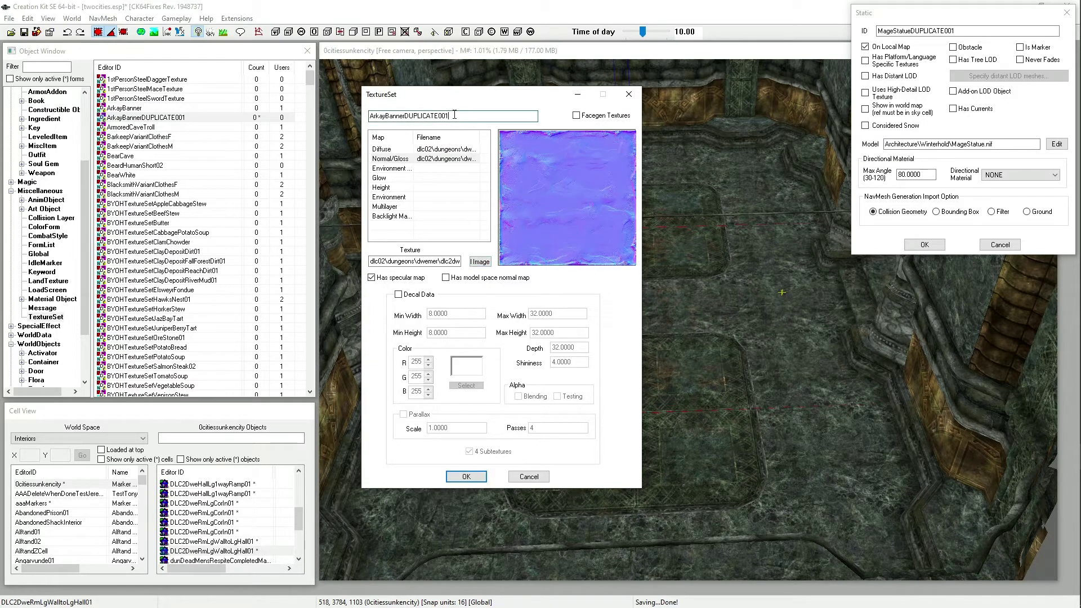
pyautogui.doubleClick(458, 116)
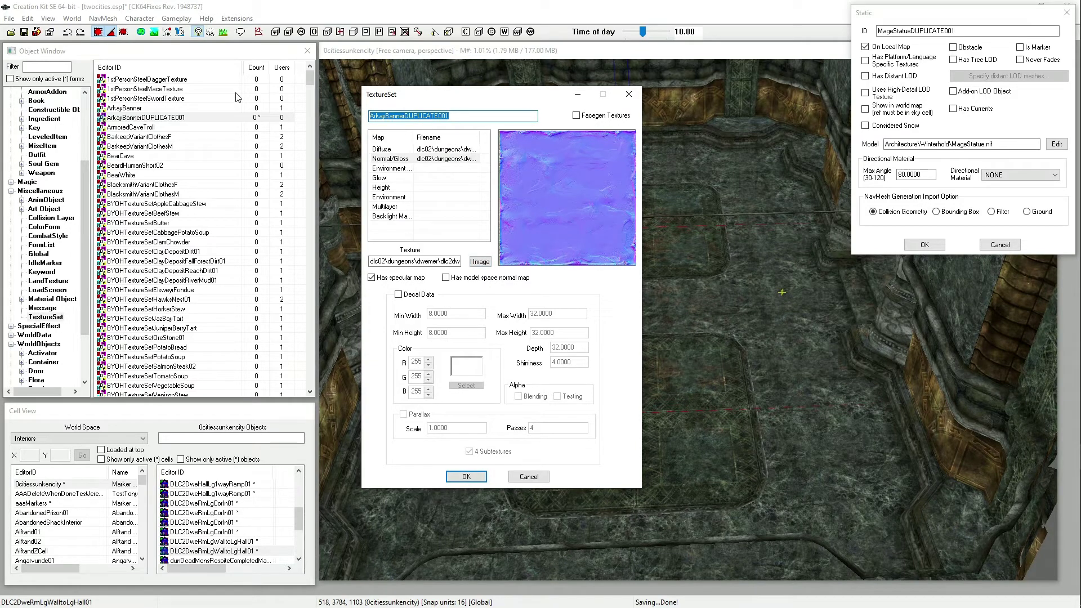
pyautogui.write('0citiessta')
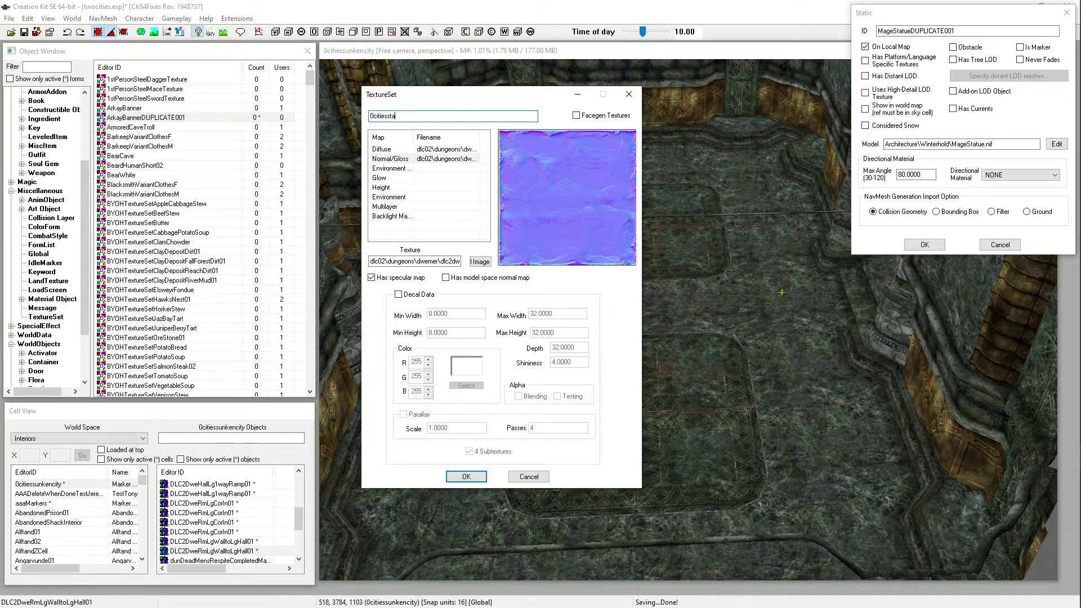
pyautogui.write('tues')
pyautogui.click(466, 476)
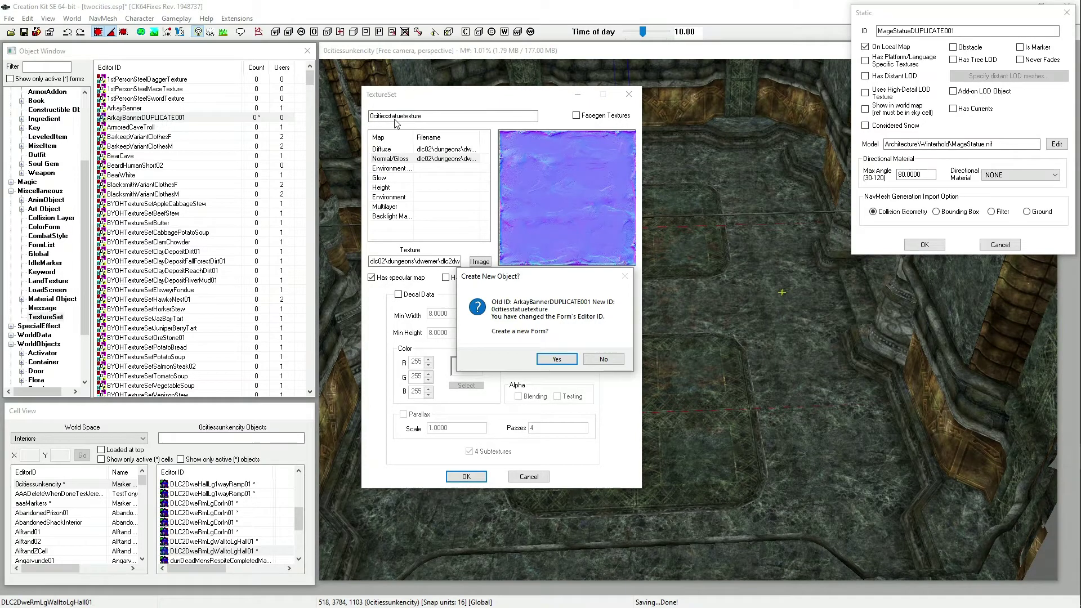
pyautogui.moveTo(527, 275); pyautogui.dragTo(521, 262)
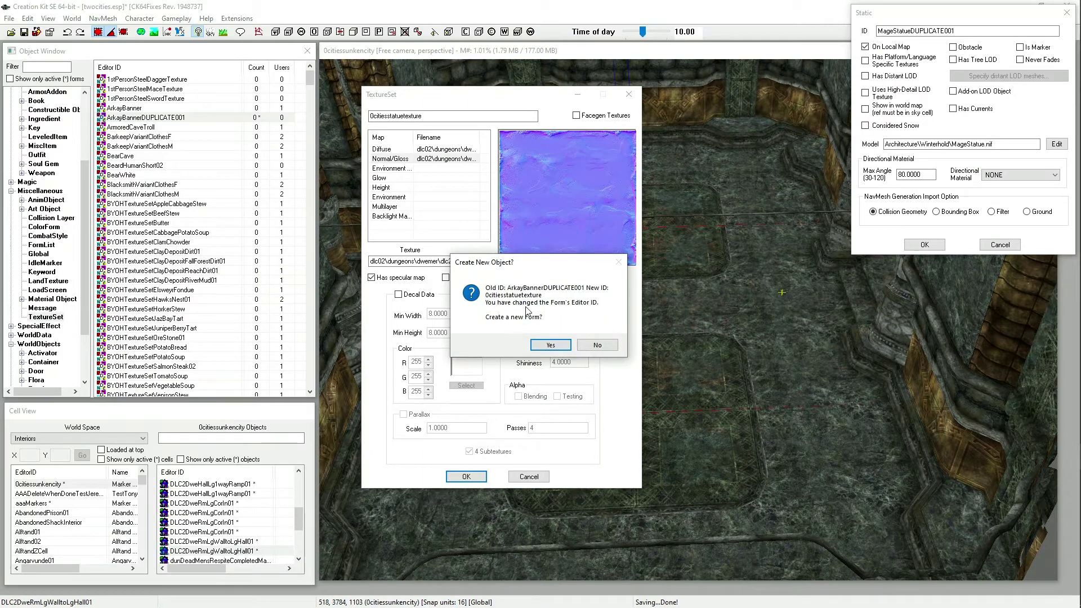
pyautogui.click(598, 345)
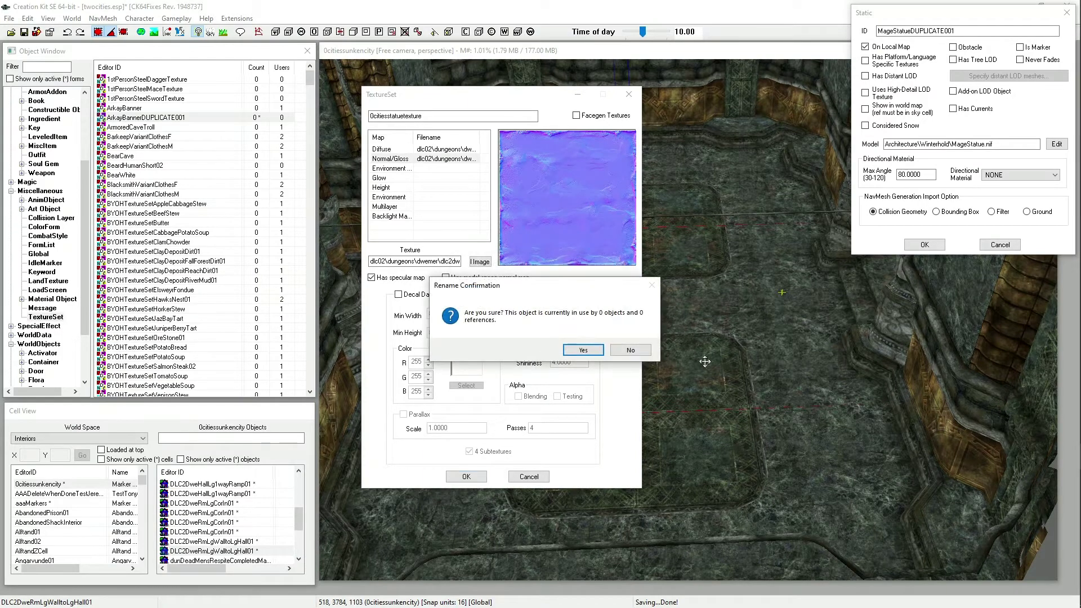
pyautogui.click(583, 351)
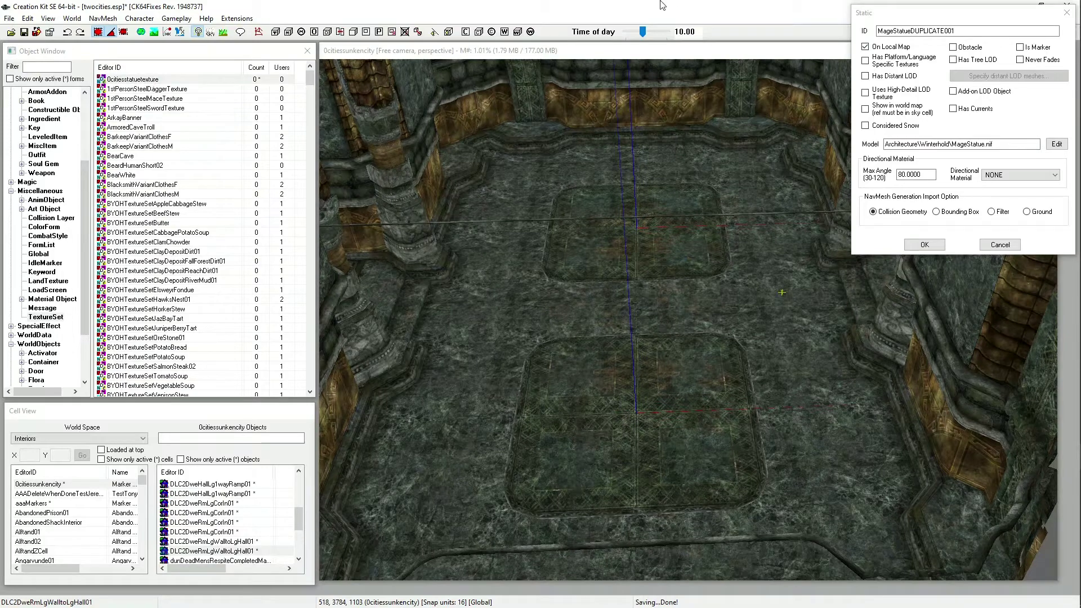
# Step: Assign 0citiesstatuetexture as the alternate texture of MageStatue:0 in MageStatueDUPLICATE001's model data, check the preview from several angles, and accept
pyautogui.moveTo(957, 12); pyautogui.dragTo(521, 108)
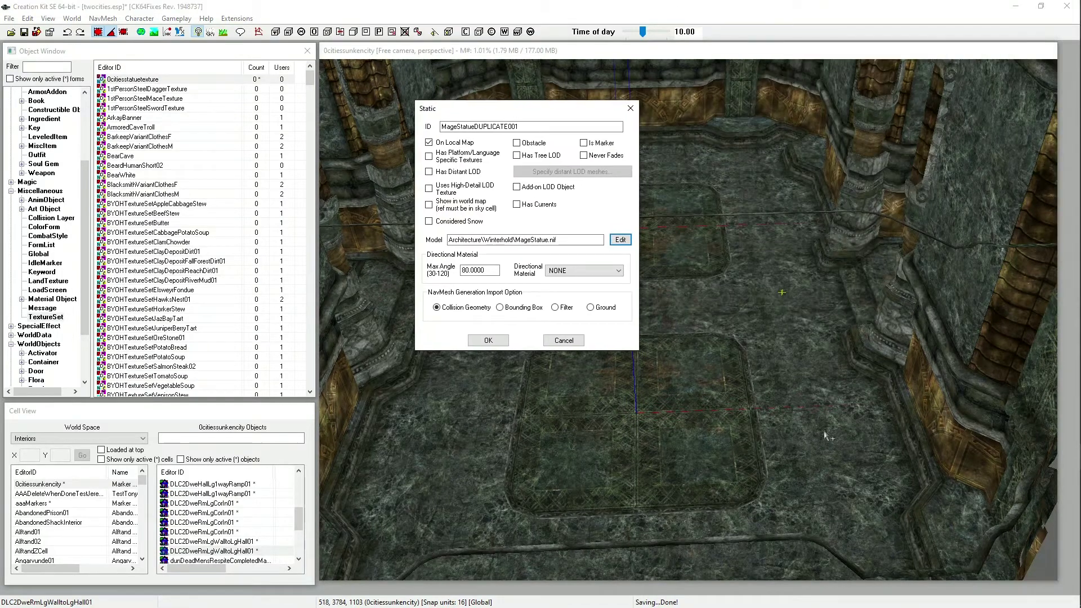
pyautogui.click(619, 239)
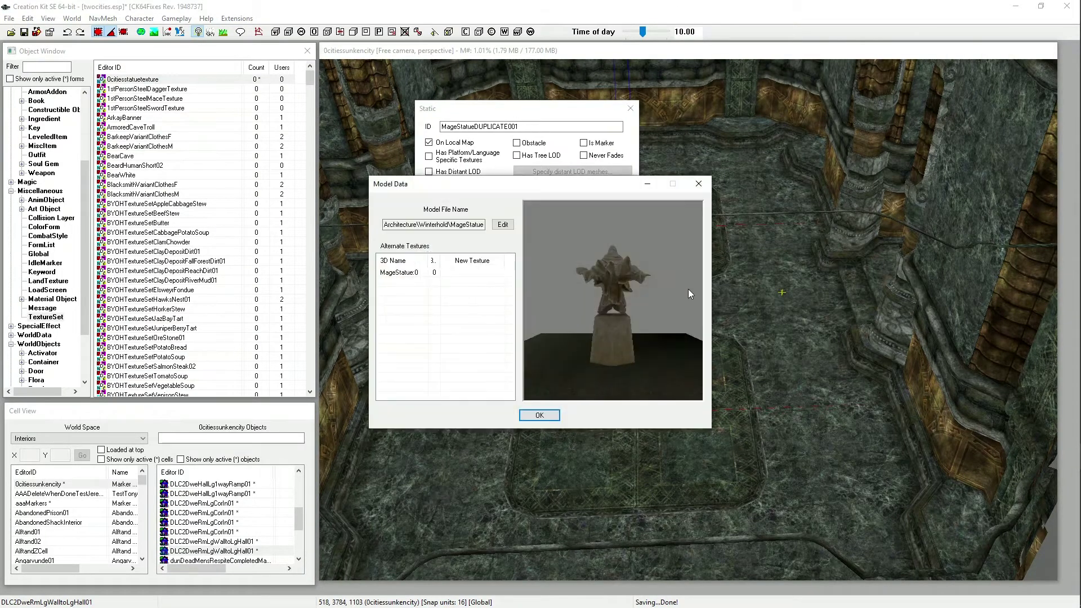
pyautogui.rightClick(466, 273)
pyautogui.click(500, 282)
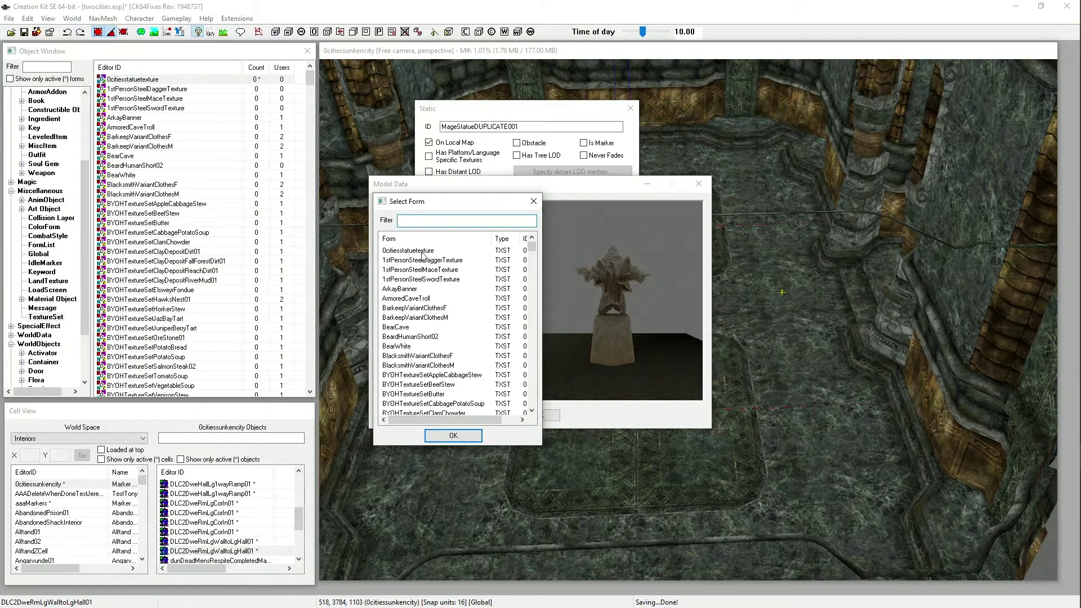
pyautogui.doubleClick(422, 252)
pyautogui.moveTo(621, 303); pyautogui.dragTo(516, 291)
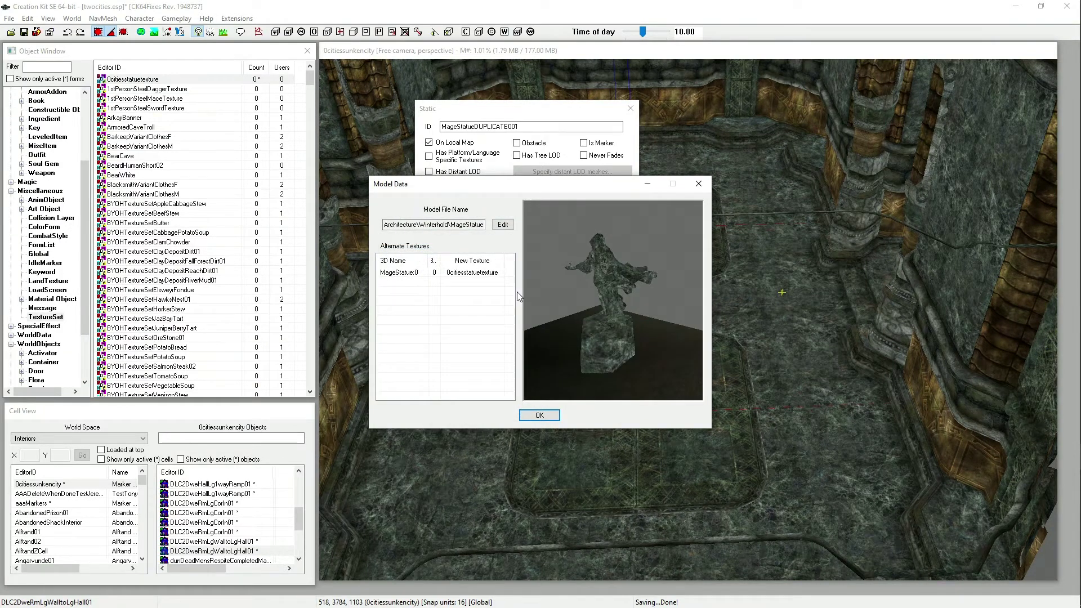
pyautogui.moveTo(617, 286); pyautogui.dragTo(664, 275)
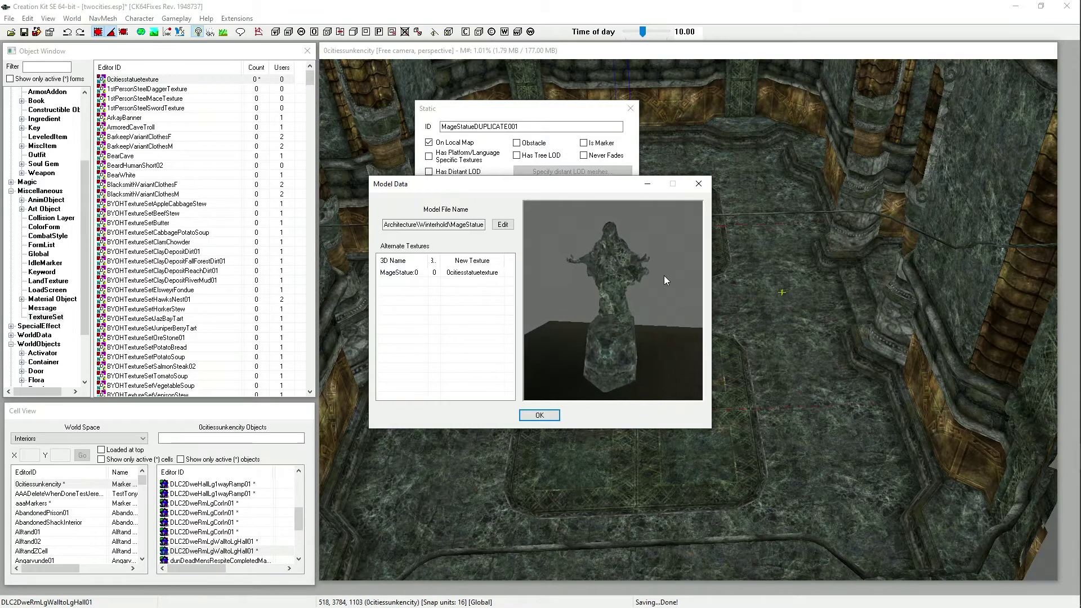
pyautogui.scroll(6, 663, 275)
pyautogui.moveTo(640, 285); pyautogui.dragTo(599, 286)
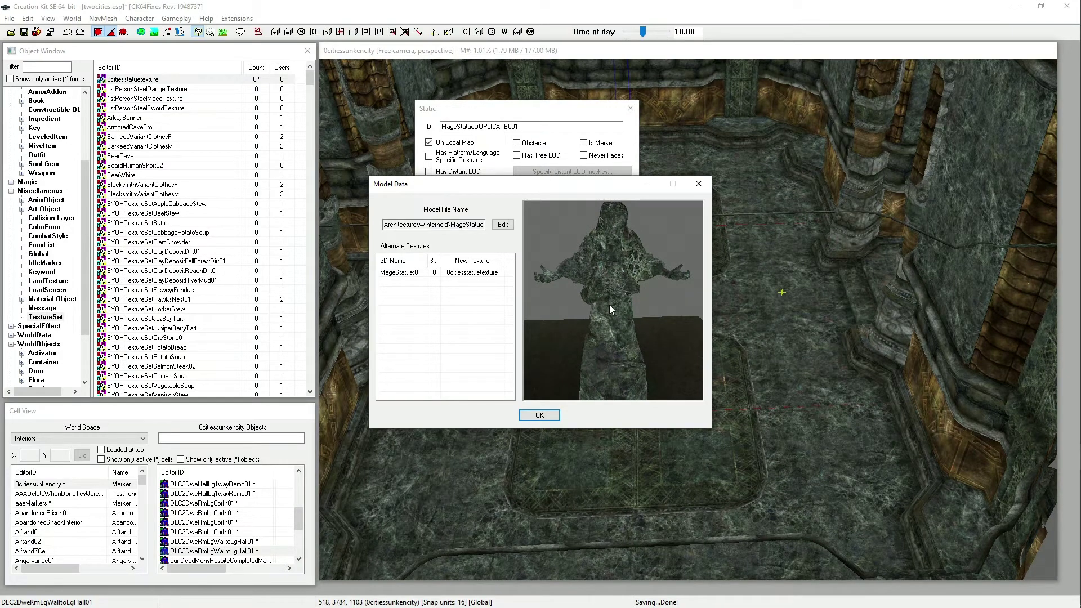
pyautogui.click(539, 414)
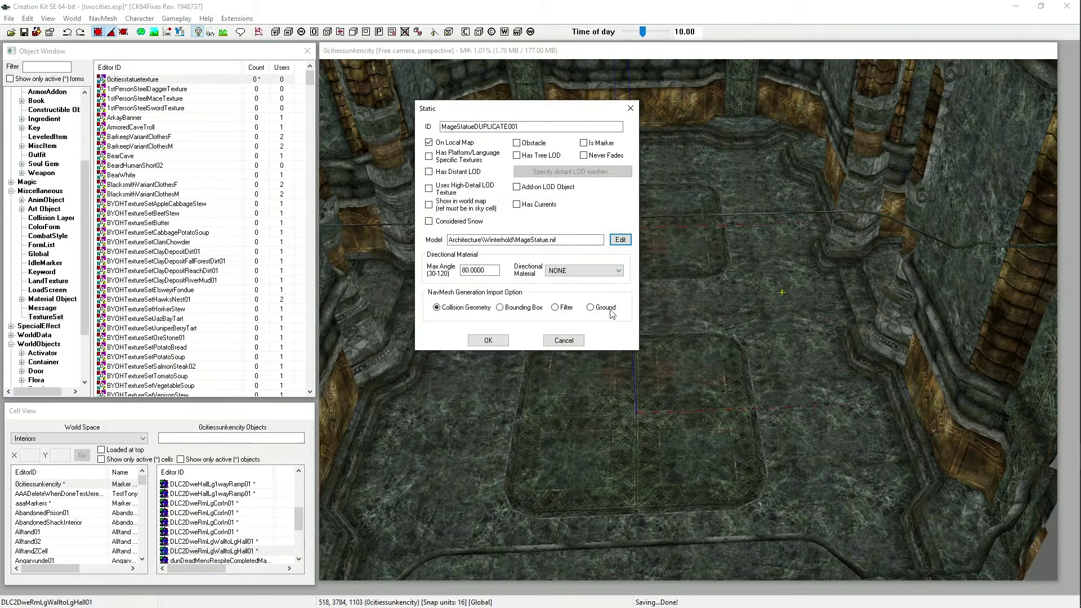
# Step: Reopen the 0citiesstatuetexture texture set, widen its map name column and select the Diffuse map
pyautogui.doubleClick(138, 81)
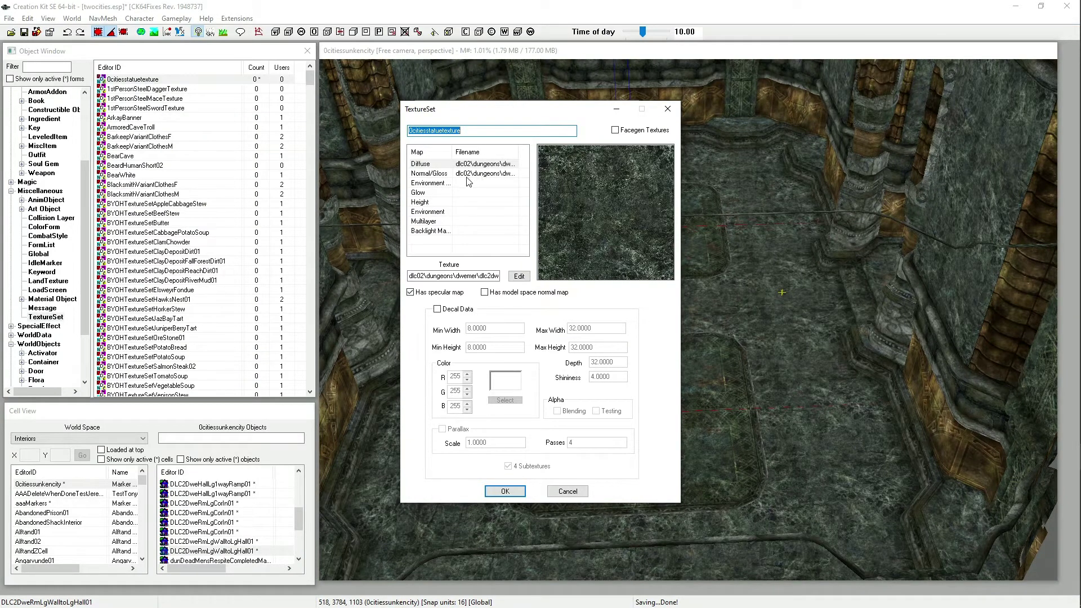
pyautogui.moveTo(452, 151)
pyautogui.mouseDown()
pyautogui.moveTo(489, 151)
pyautogui.moveTo(448, 151)
pyautogui.moveTo(458, 152)
pyautogui.mouseUp()
pyautogui.click(436, 164)
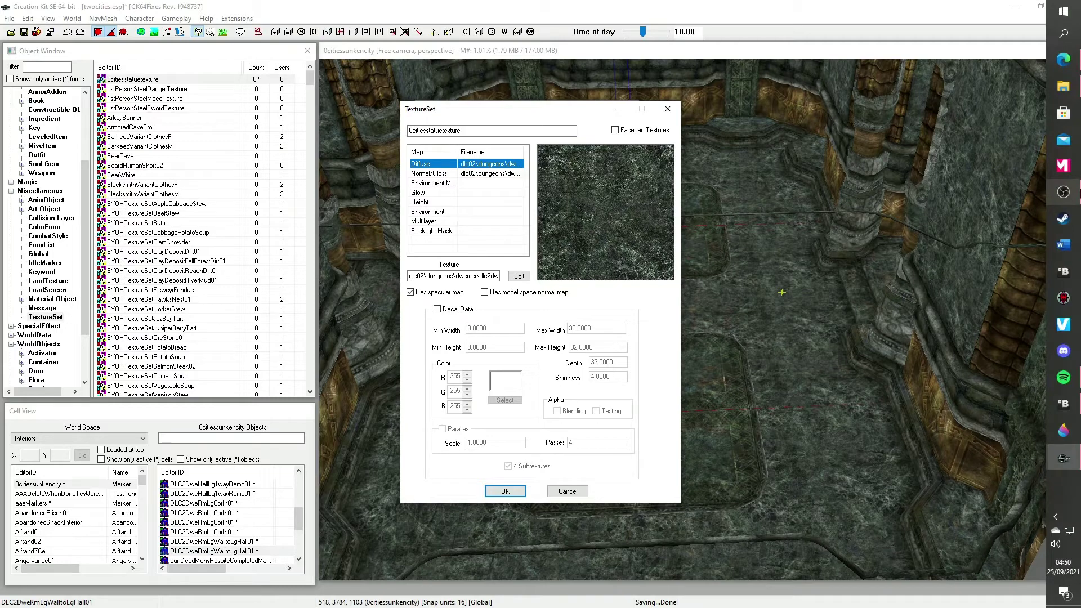
# Step: Switch to File Explorer and browse the Extracted Textures to the textures\clutter\statues folder
pyautogui.click(1064, 89)
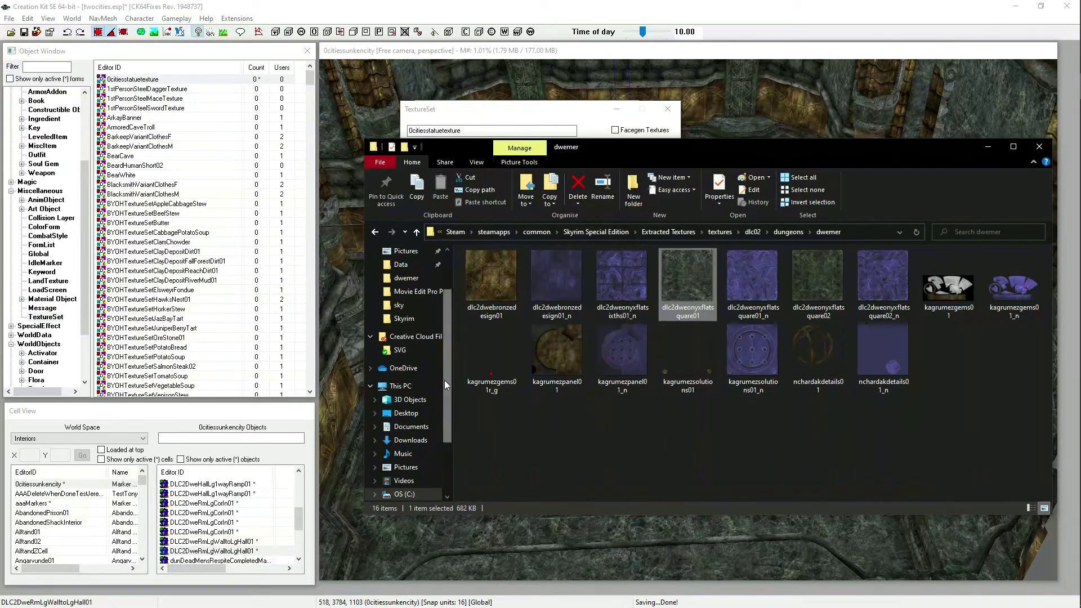
pyautogui.scroll(2, 445, 346)
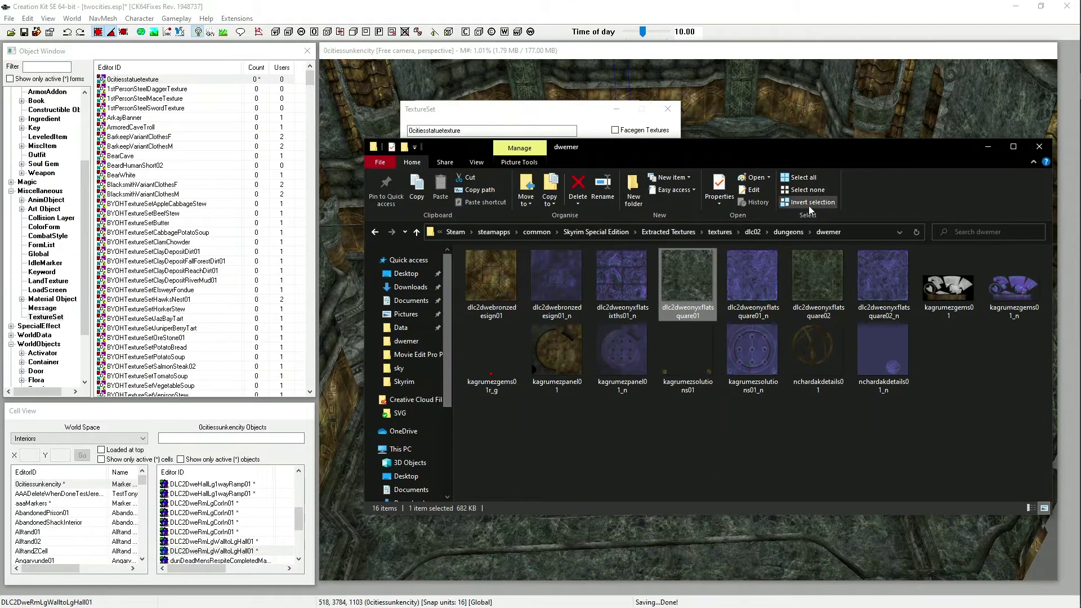
pyautogui.click(724, 233)
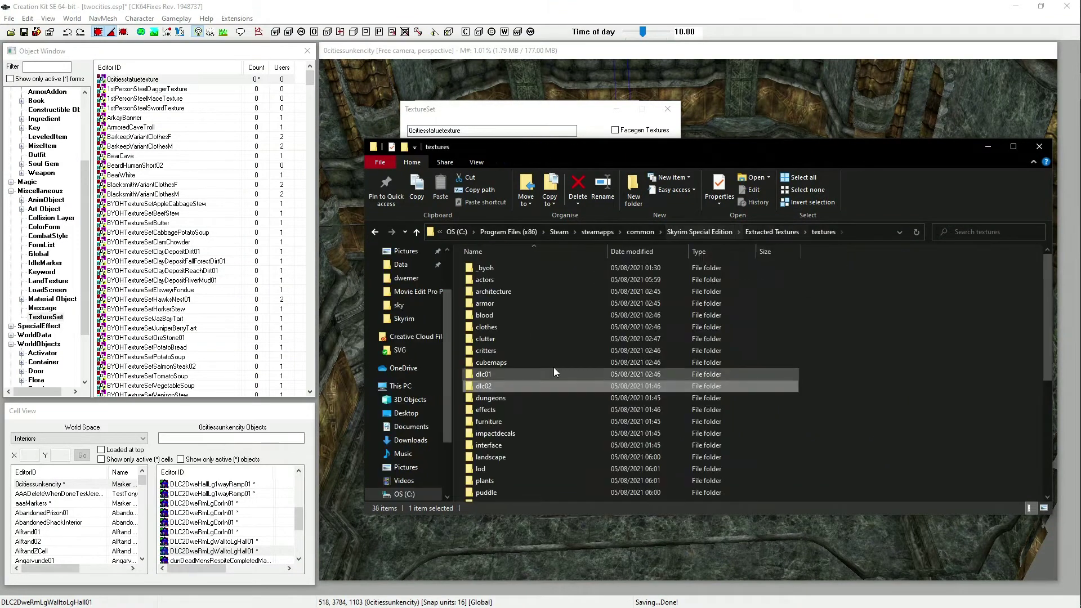
pyautogui.doubleClick(487, 340)
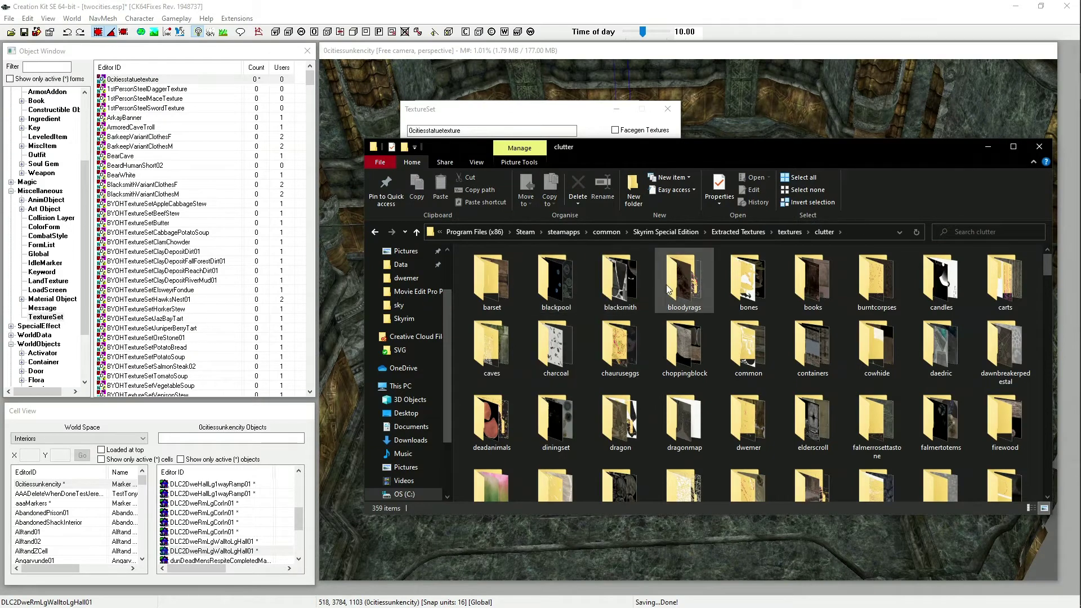
pyautogui.scroll(-10, 895, 333)
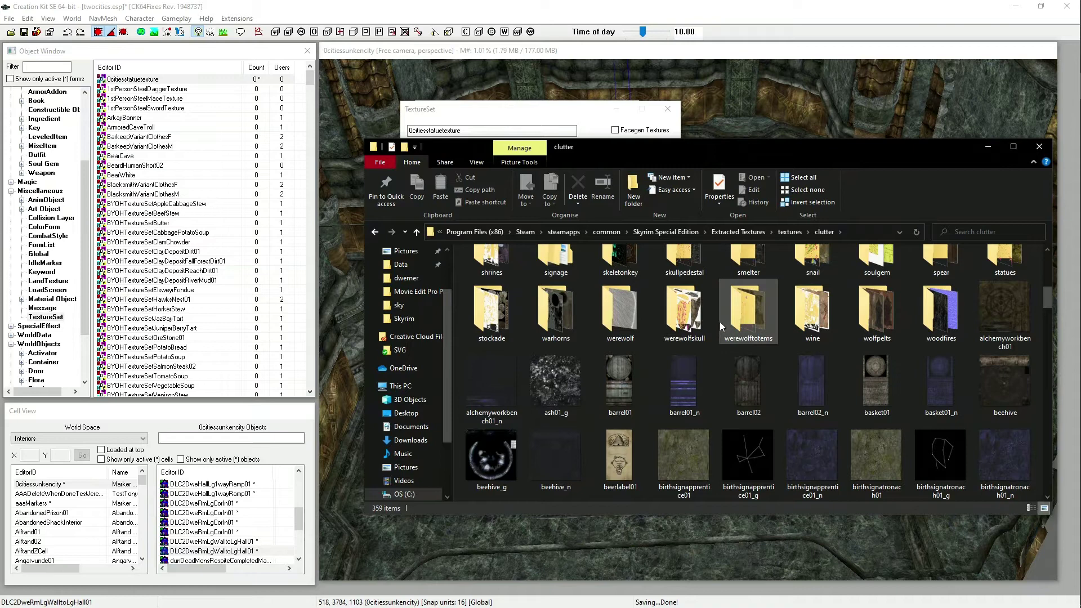
pyautogui.moveTo(720, 324)
pyautogui.scroll(3, 732, 316)
pyautogui.scroll(-2, 775, 356)
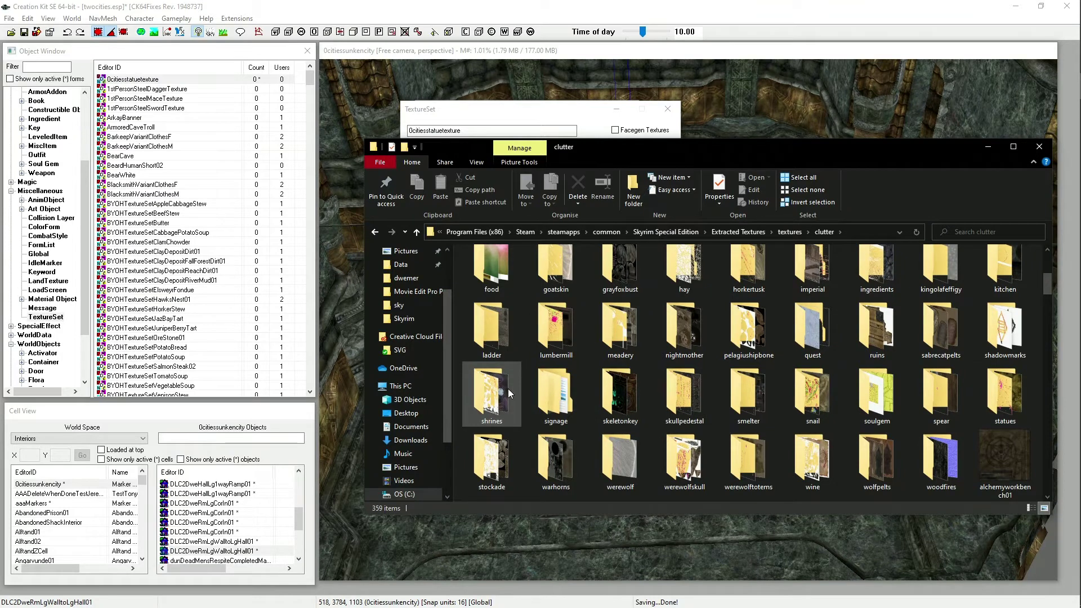
pyautogui.doubleClick(1007, 393)
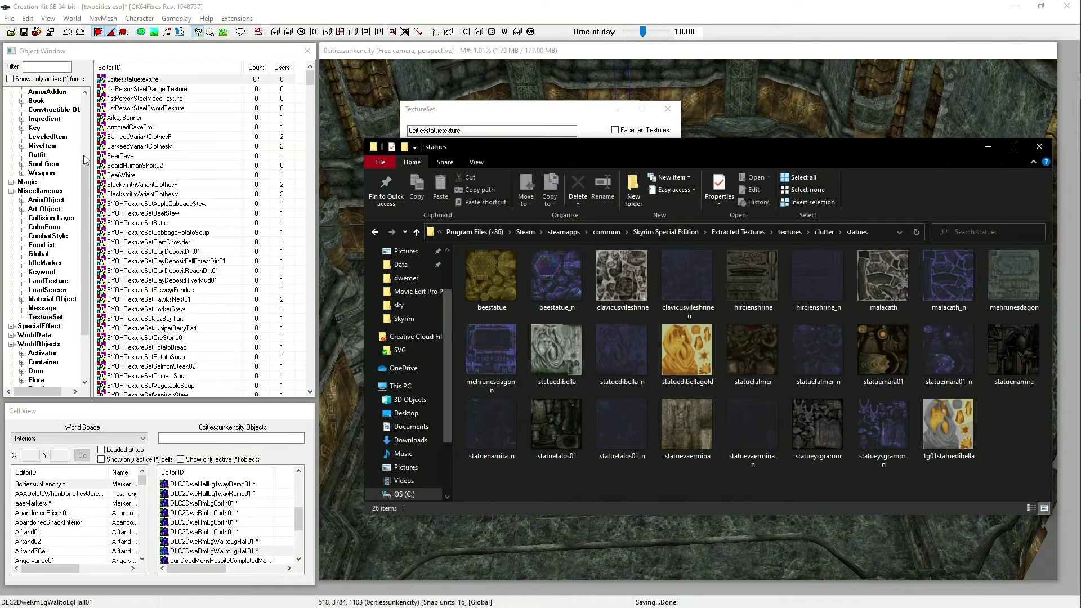
# Step: Return to the Creation Kit, filter the objects by "statue" and list all matching Static objects
pyautogui.moveTo(86, 221); pyautogui.dragTo(84, 136)
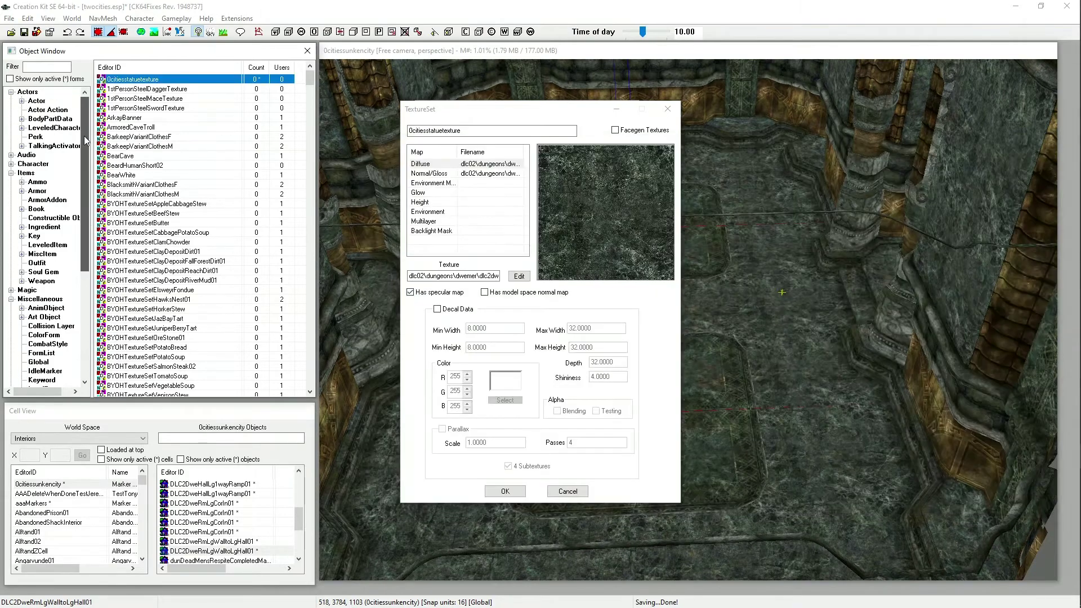
pyautogui.click(40, 67)
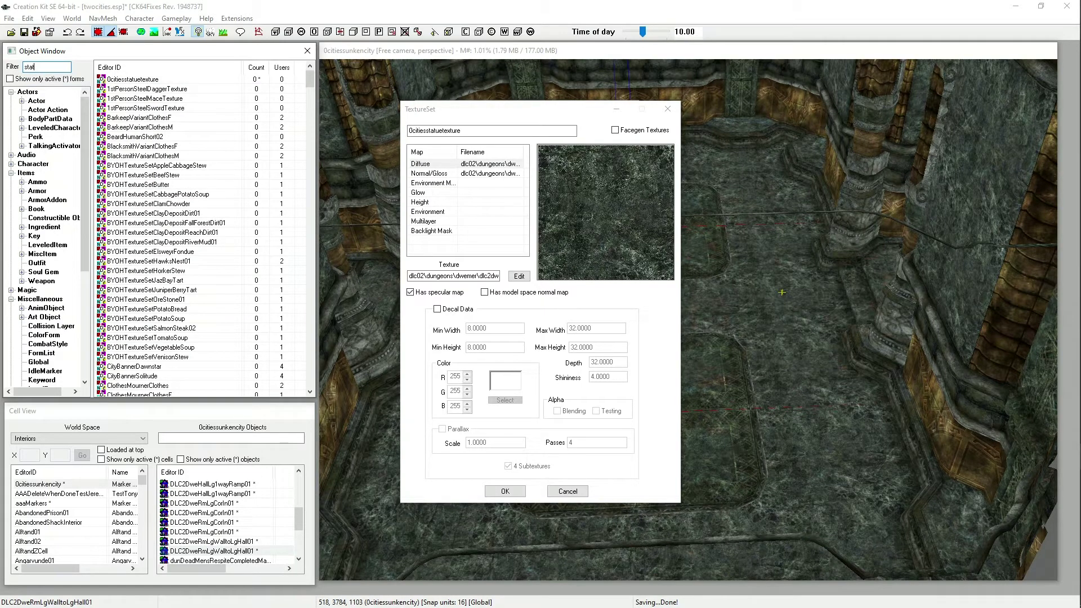
pyautogui.write('statue')
pyautogui.scroll(-7, 61, 302)
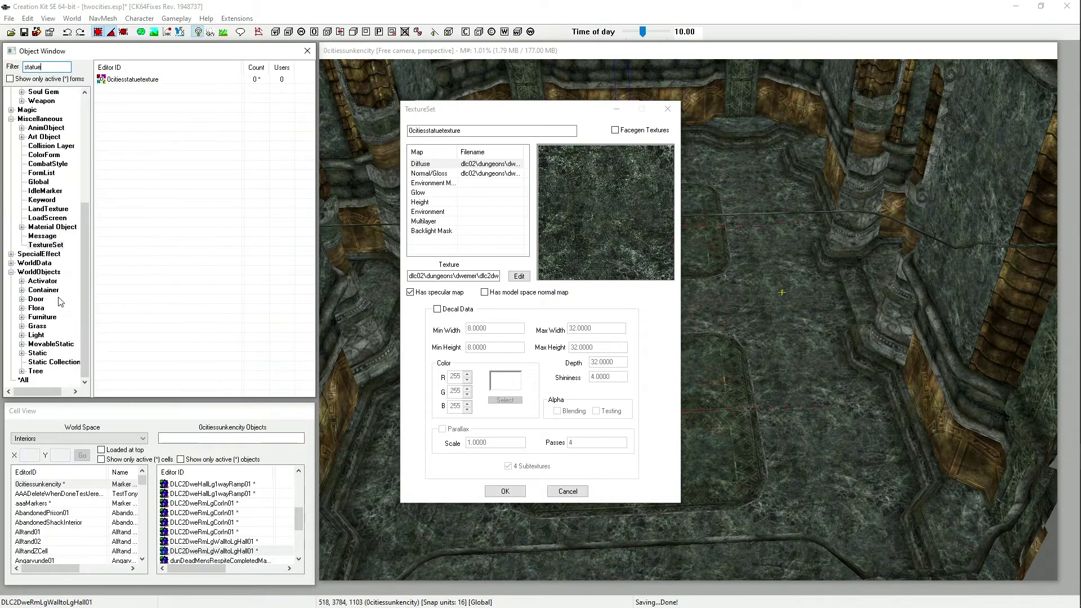
pyautogui.click(22, 352)
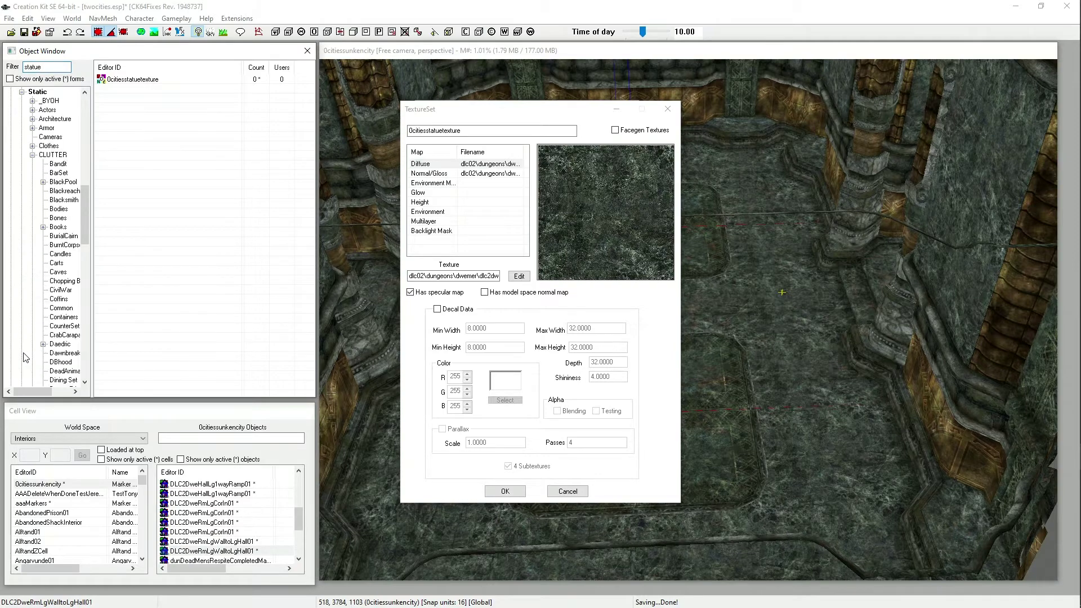
pyautogui.click(32, 155)
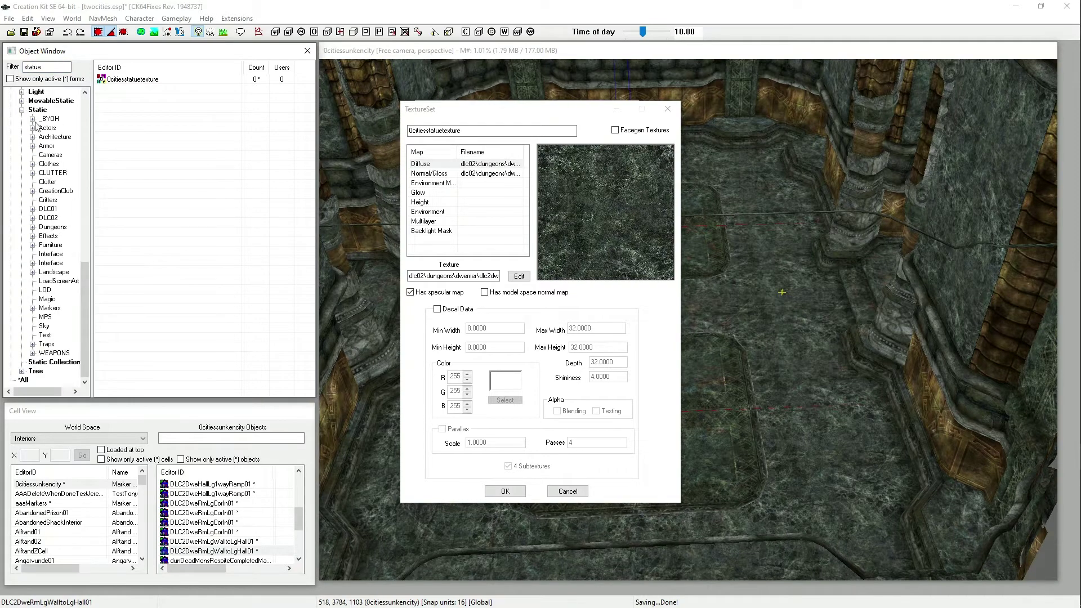
pyautogui.click(37, 109)
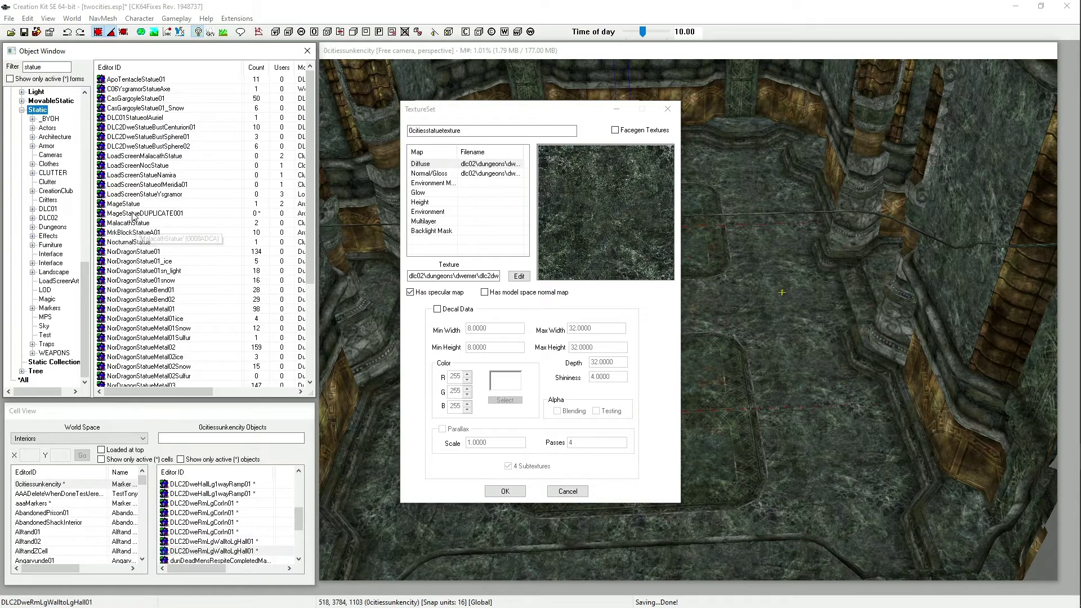
# Step: Narrow the statue results to the Static objects in the Architecture category
pyautogui.click(49, 119)
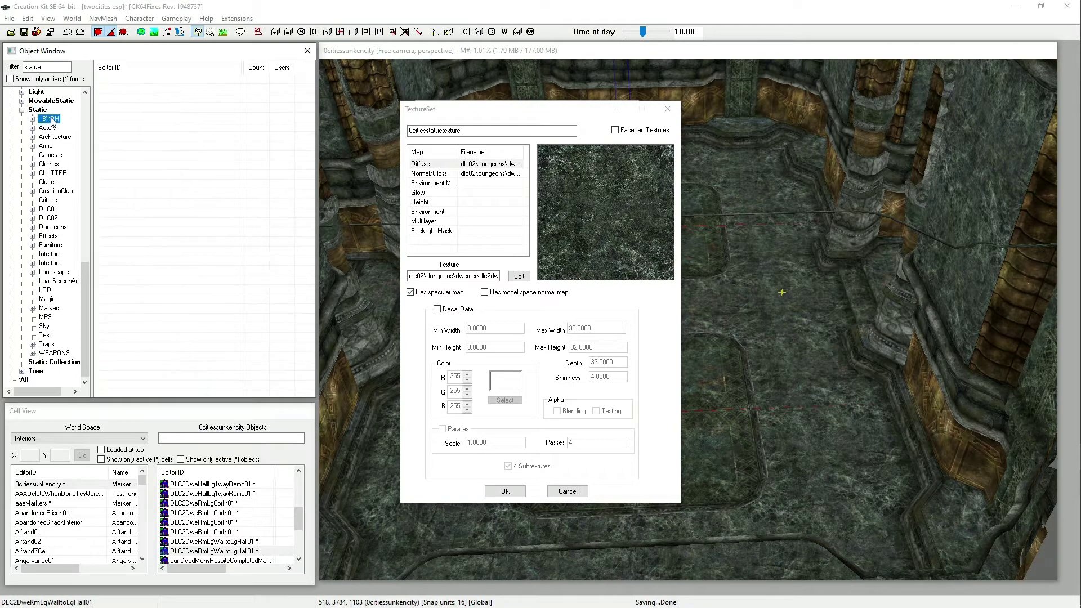
pyautogui.click(47, 128)
pyautogui.click(64, 136)
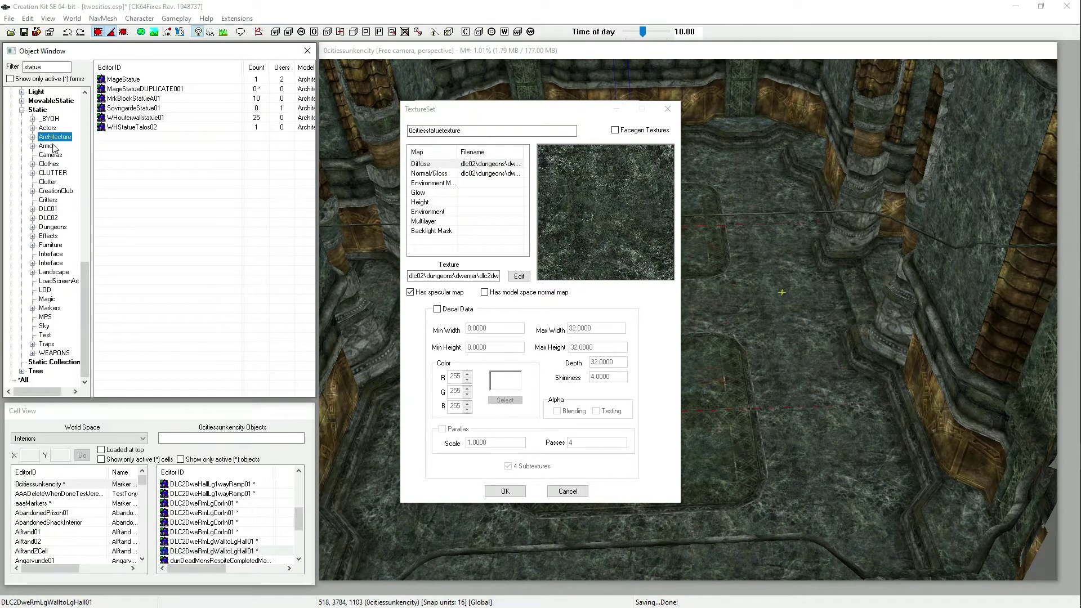
# Step: Switch to File Explorer and browse to textures\architecture\winterhold to locate the magestatue texture files
pyautogui.moveTo(1075, 83)
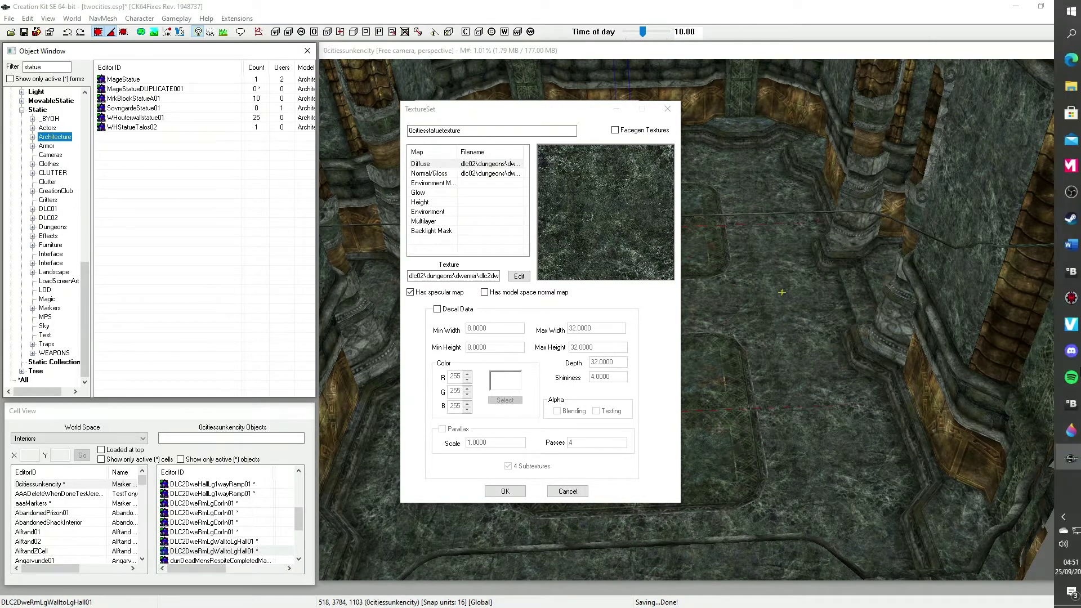
pyautogui.click(1071, 85)
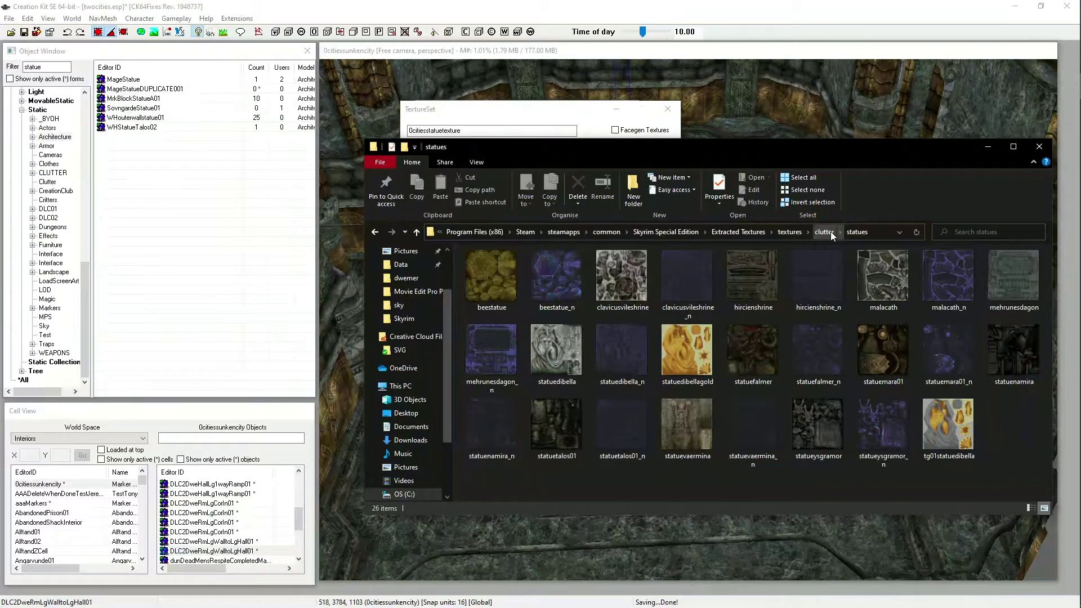
pyautogui.click(798, 231)
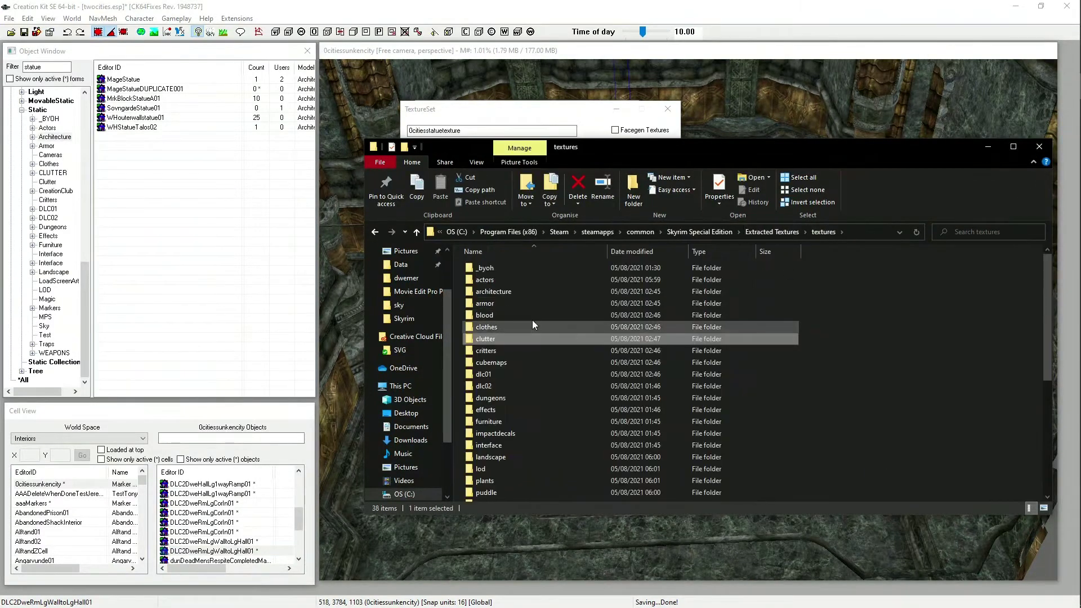
pyautogui.doubleClick(509, 292)
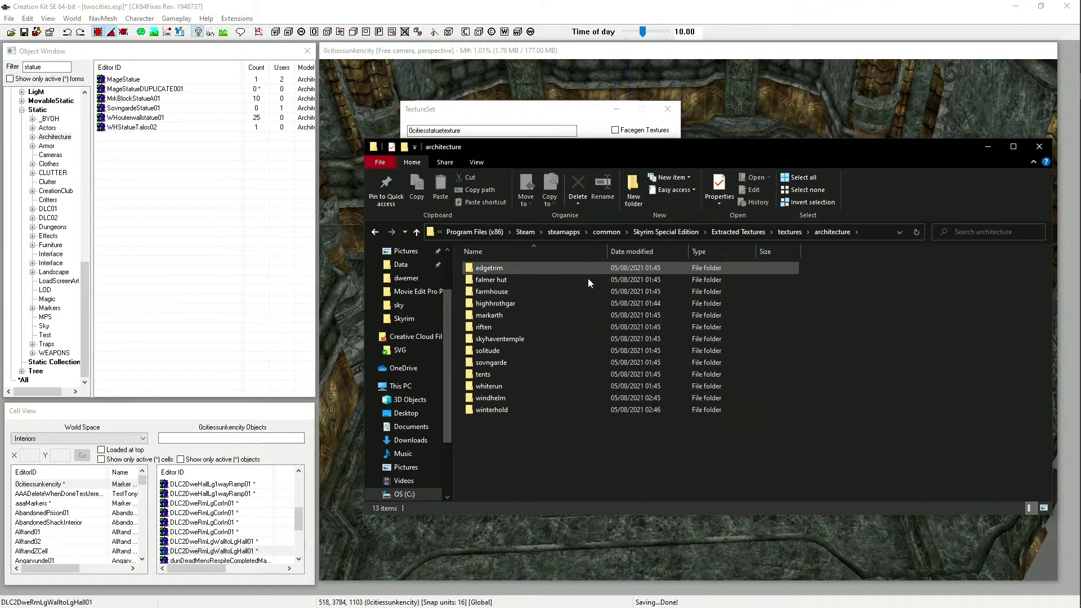
pyautogui.doubleClick(483, 409)
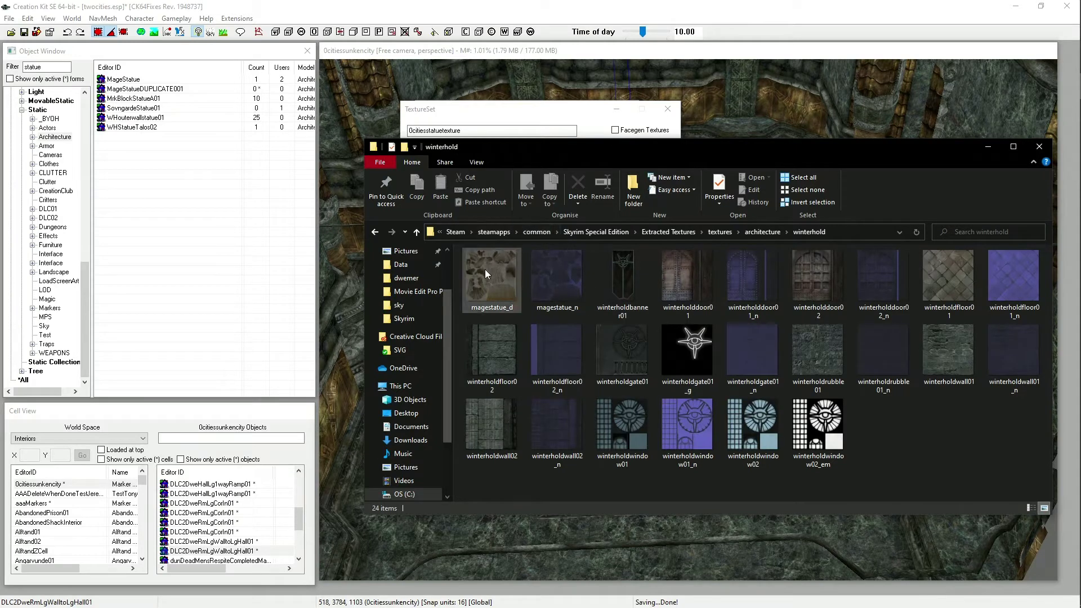
pyautogui.moveTo(556, 286)
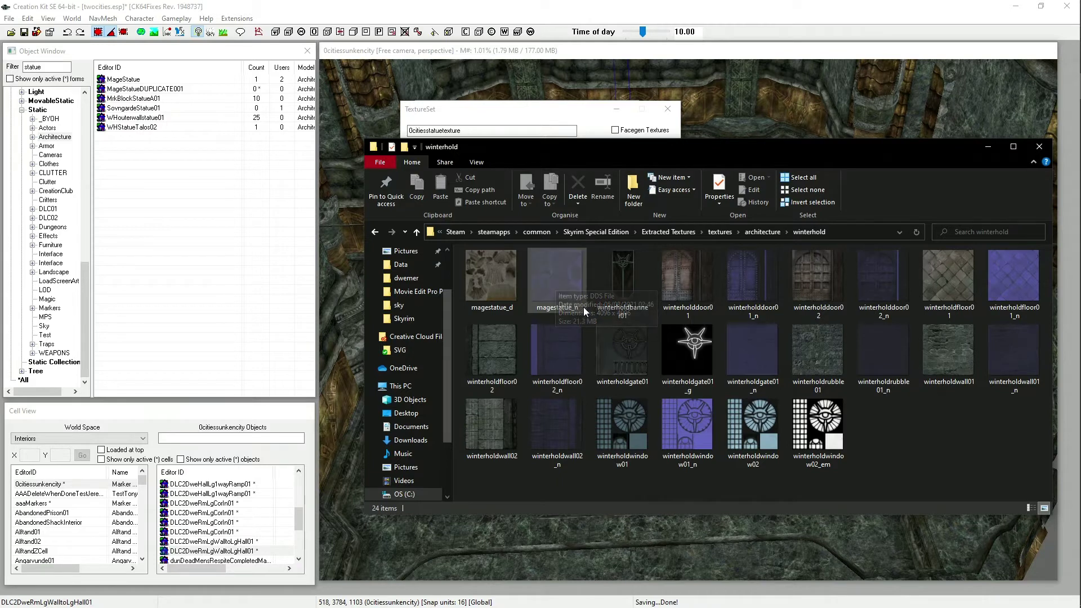
# Step: Back in the Creation Kit, set the Normal/Gloss map of 0citiesstatuetexture to architecture\winterhold\magestatue_n.dds and accept the texture set
pyautogui.moveTo(518, 118); pyautogui.dragTo(243, 113)
pyautogui.click(206, 169)
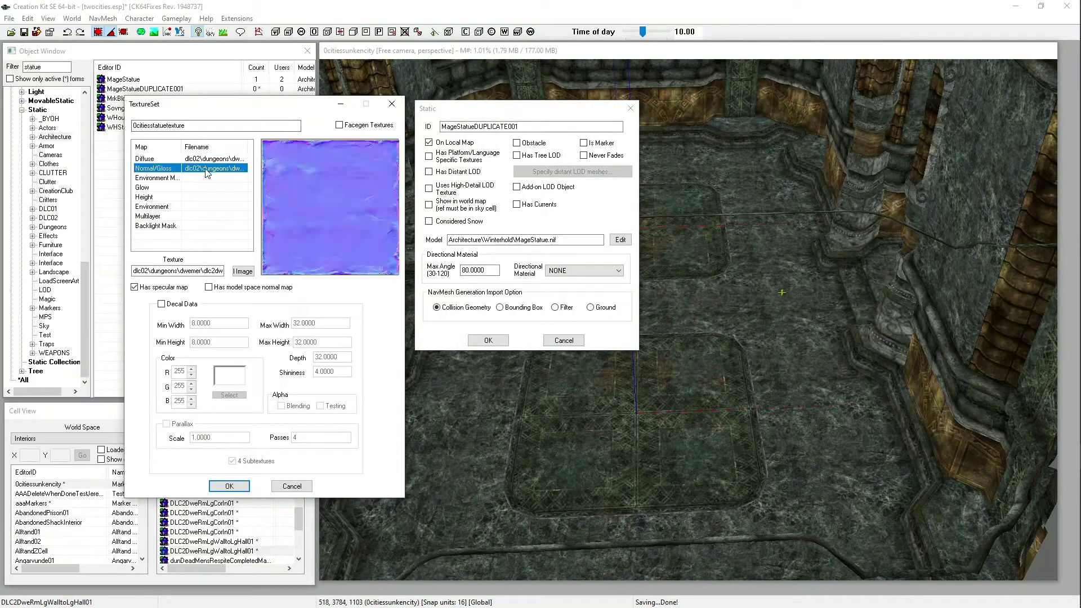
pyautogui.click(242, 271)
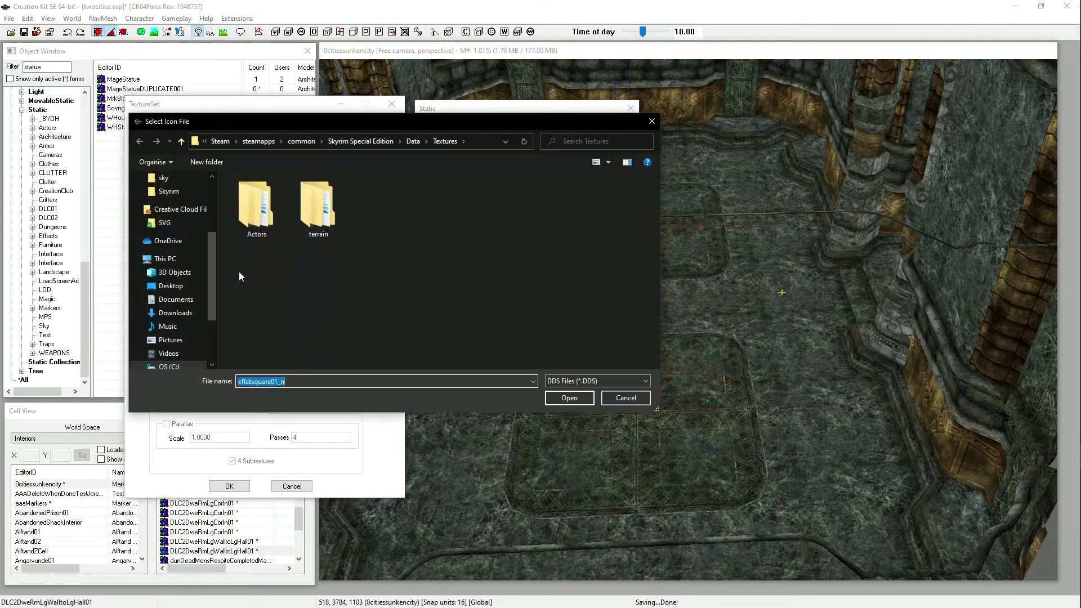
pyautogui.press('BackSpace')
pyautogui.moveTo(1068, 87)
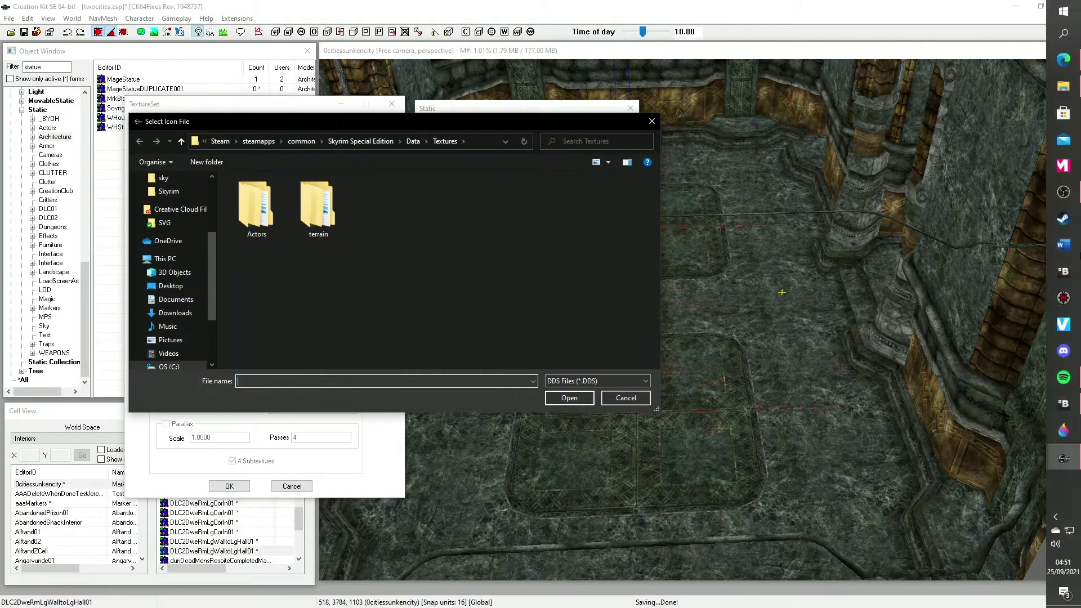
pyautogui.moveTo(1005, 97)
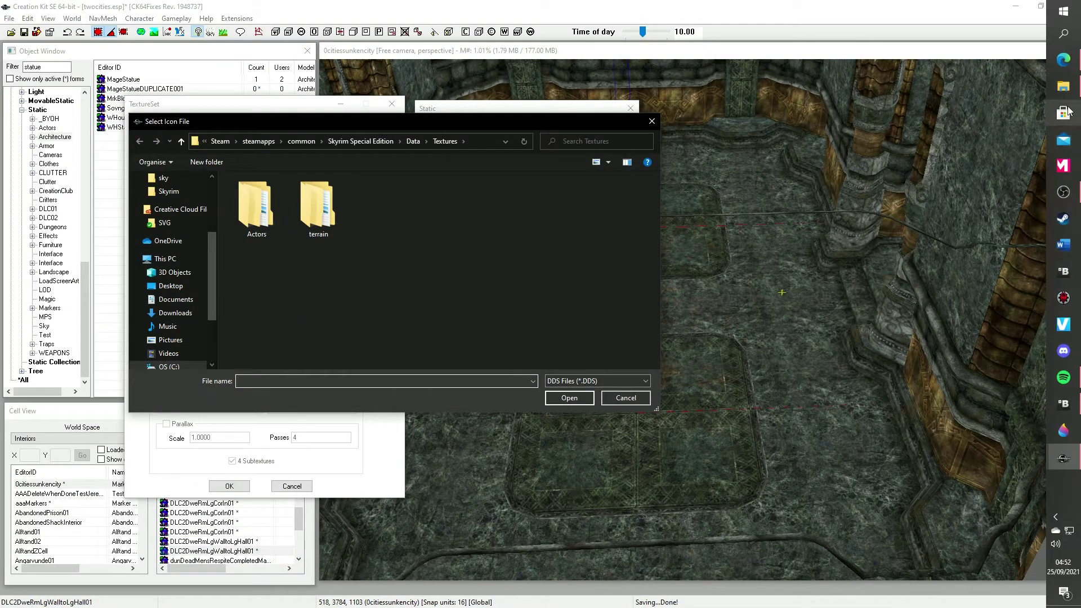
pyautogui.moveTo(1063, 86)
pyautogui.moveTo(1015, 96)
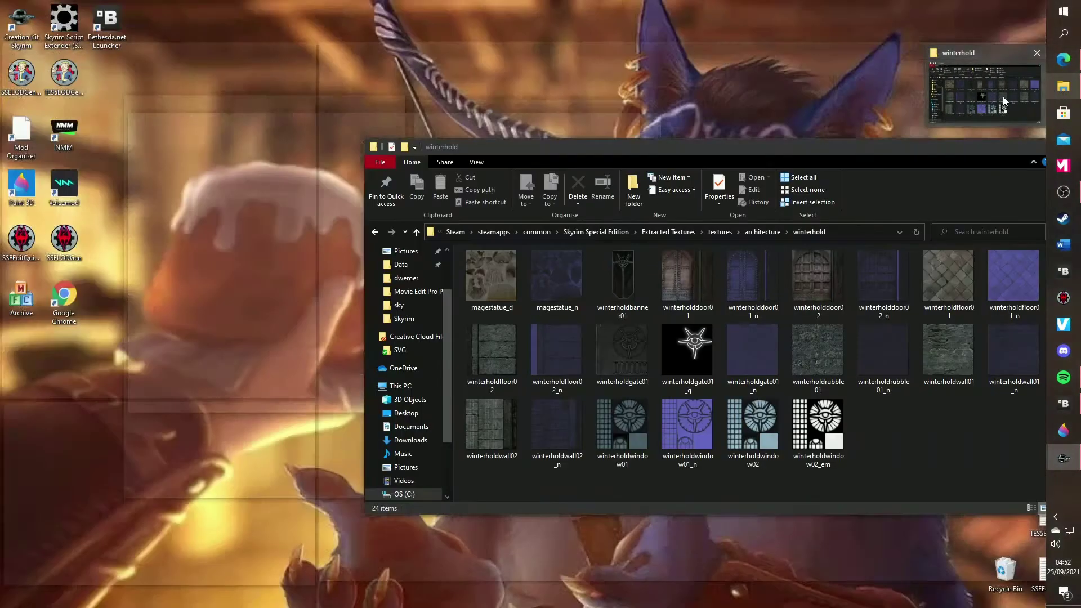
pyautogui.write('ar')
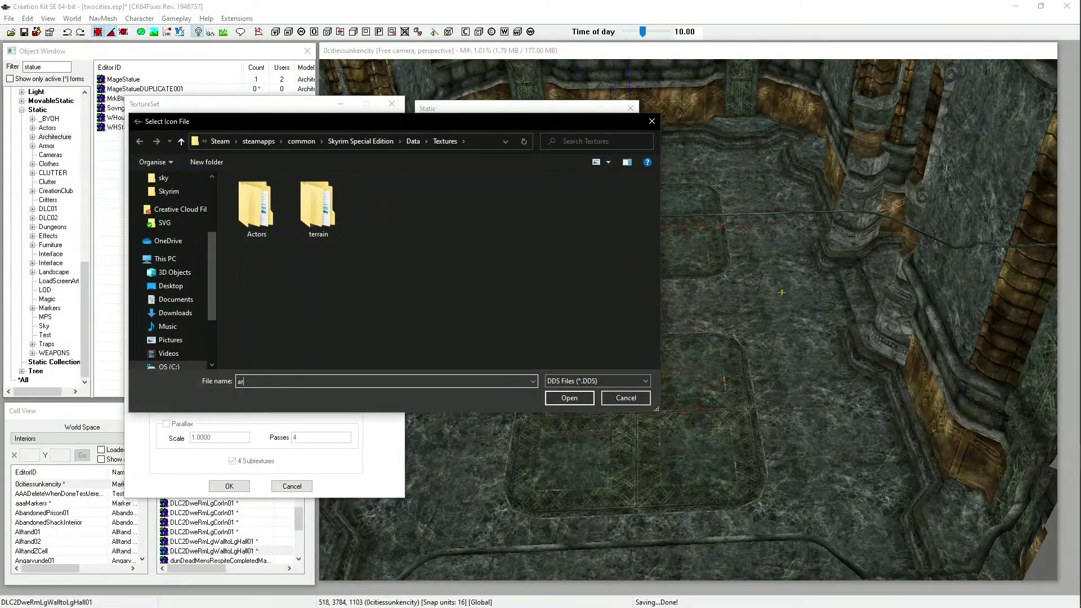
pyautogui.write('chitecture\\winterhold\\magestatue')
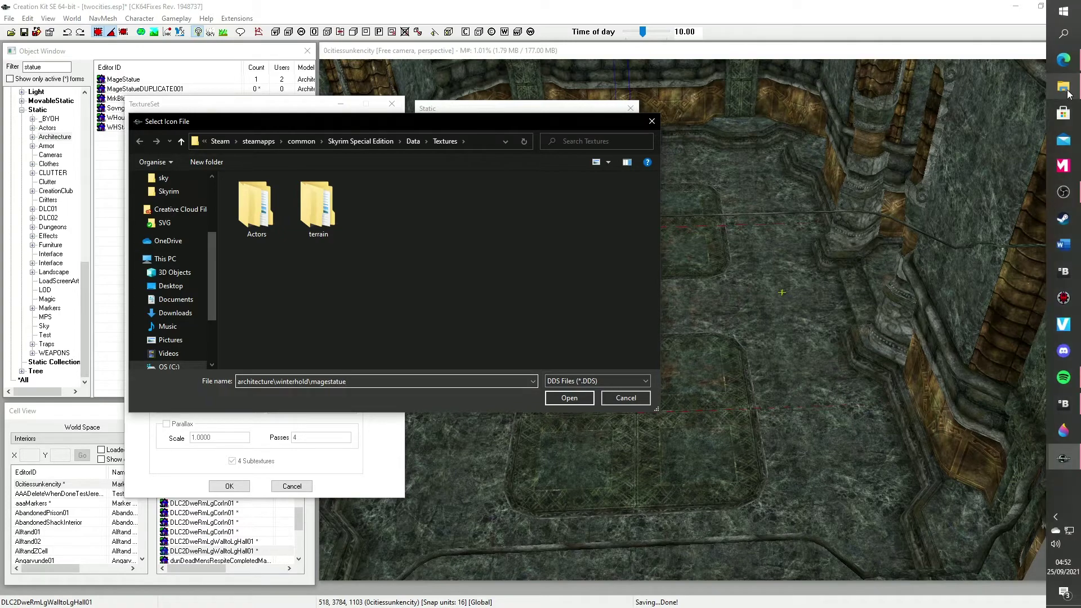
pyautogui.moveTo(1018, 115)
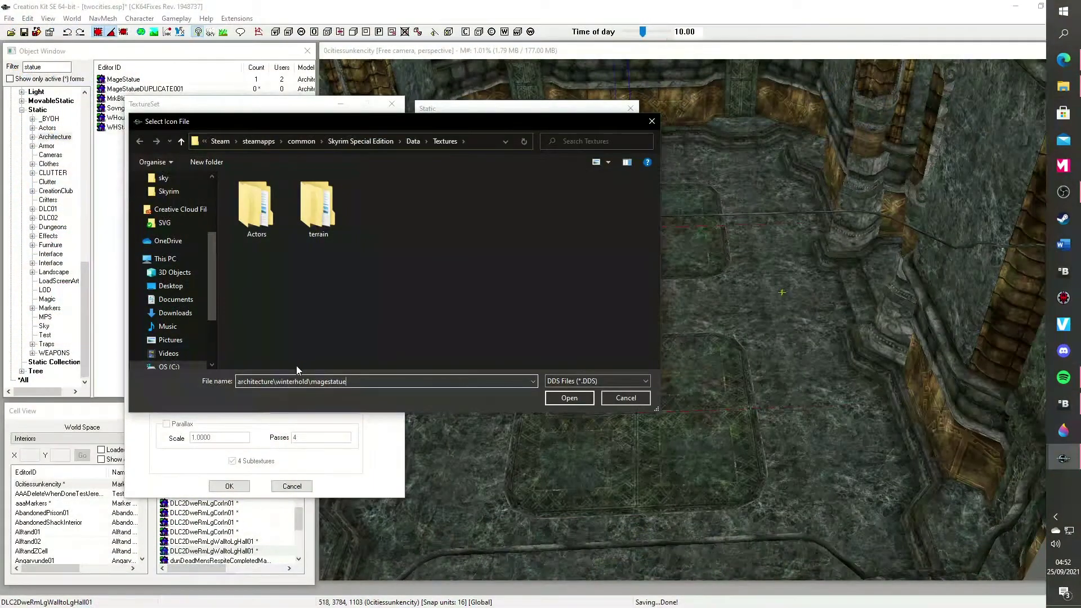
pyautogui.write('_')
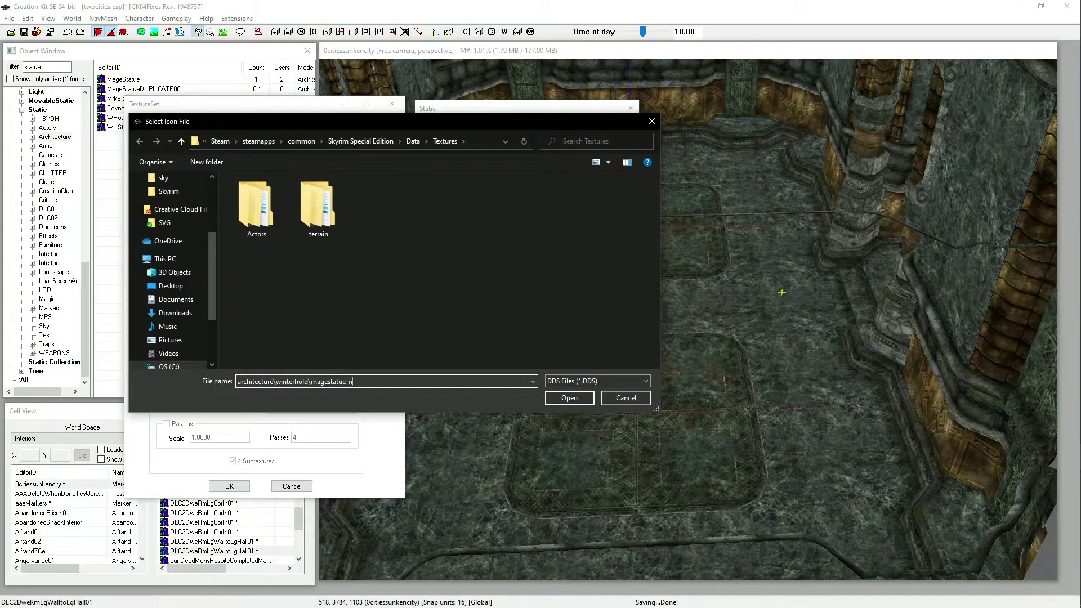
pyautogui.write('n.dds')
pyautogui.click(570, 398)
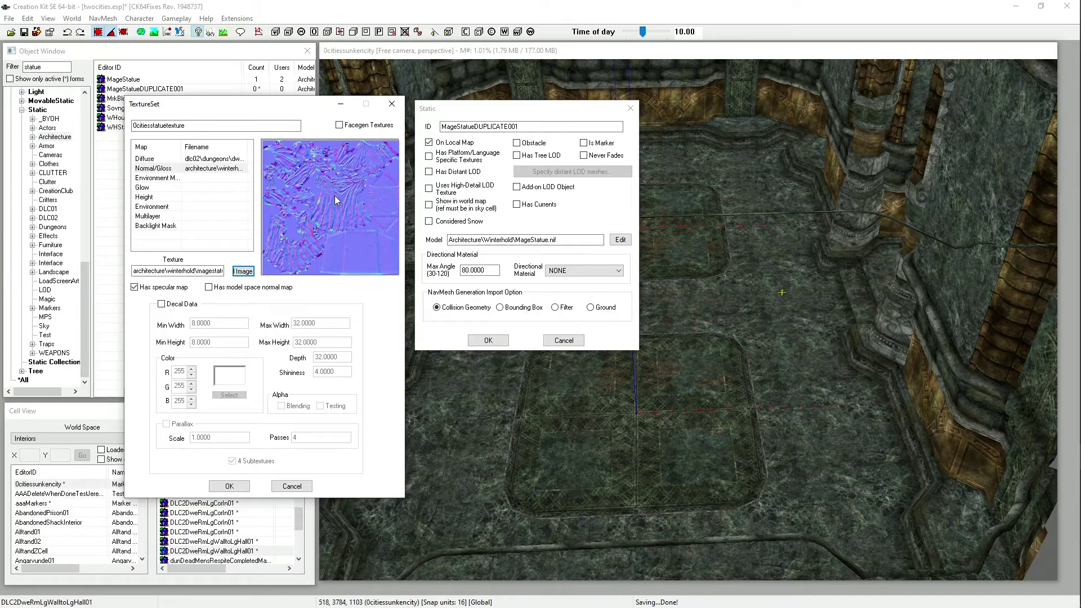
pyautogui.click(221, 487)
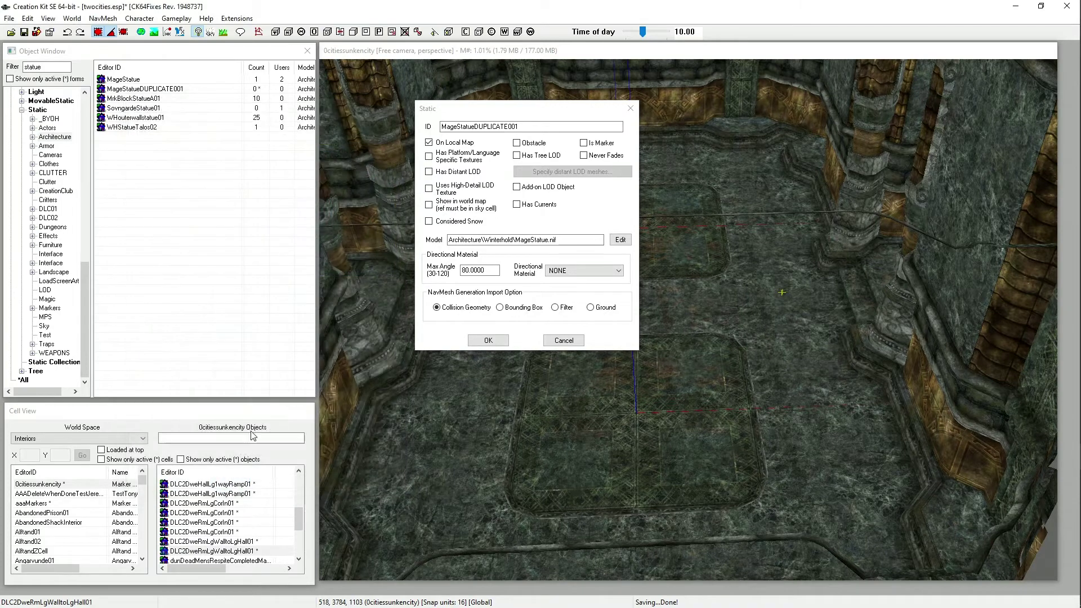
# Step: In MageStatueDUPLICATE001's model data, delete the alternate texture of MageStatue:0 and reassign 0citiesstatuetexture to it
pyautogui.click(620, 239)
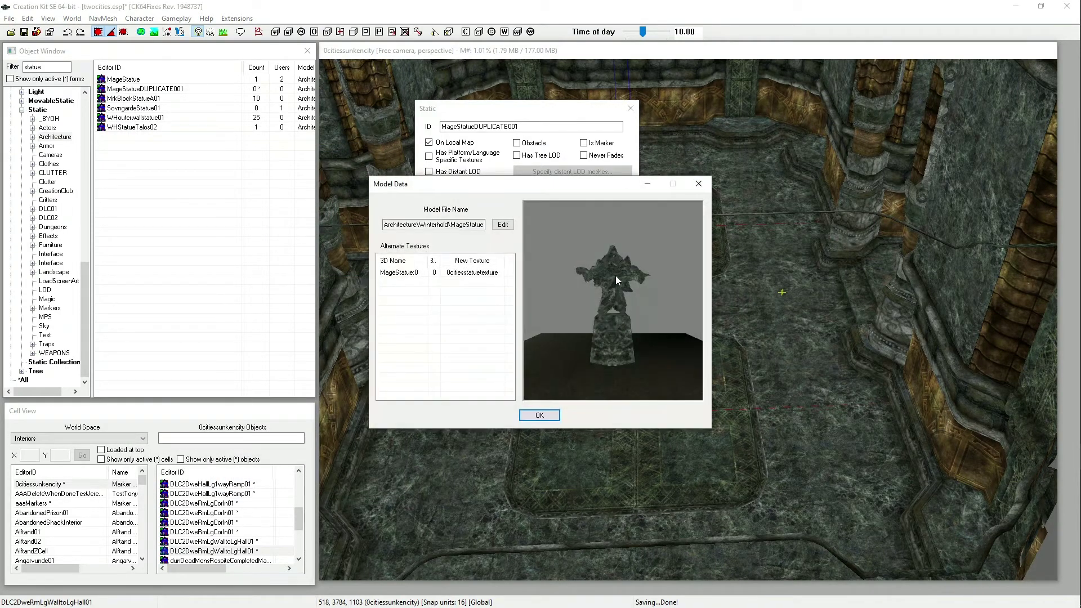
pyautogui.moveTo(616, 276); pyautogui.dragTo(521, 303)
pyautogui.rightClick(471, 273)
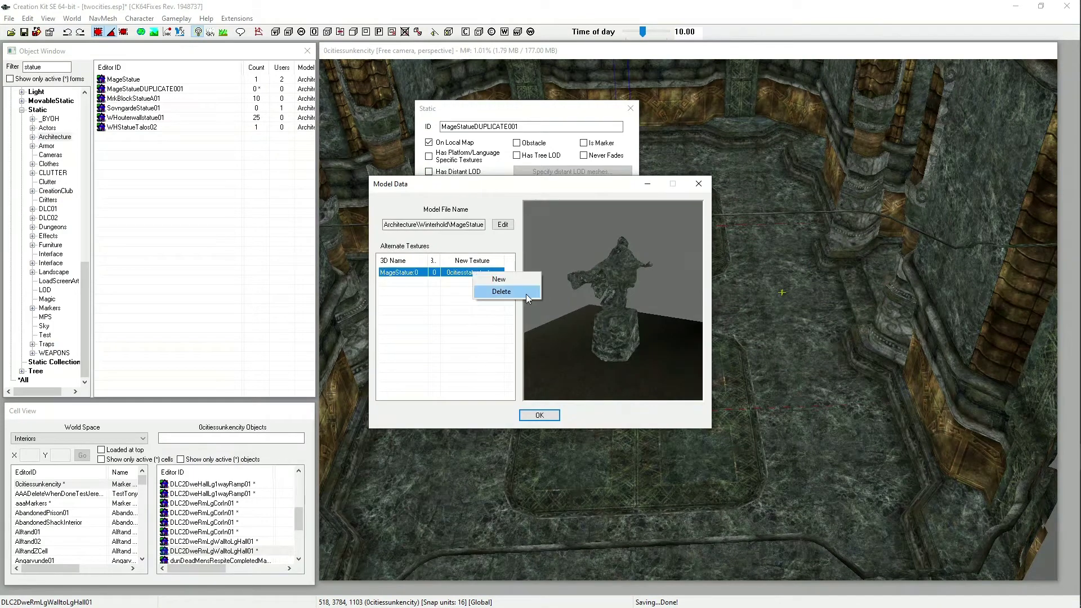
pyautogui.click(495, 294)
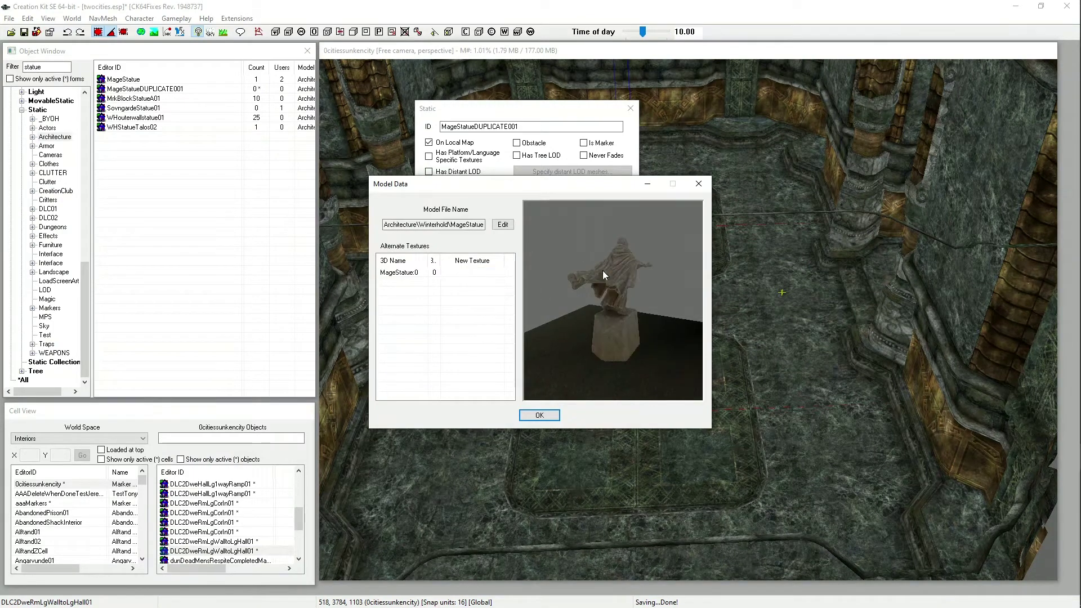
pyautogui.rightClick(463, 273)
pyautogui.click(492, 279)
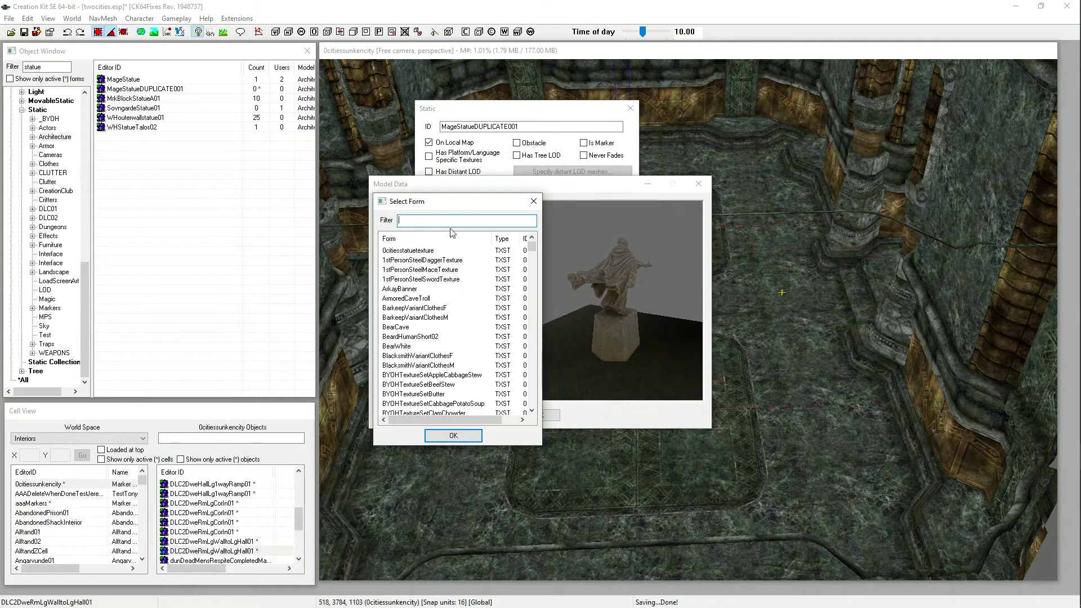
pyautogui.doubleClick(415, 251)
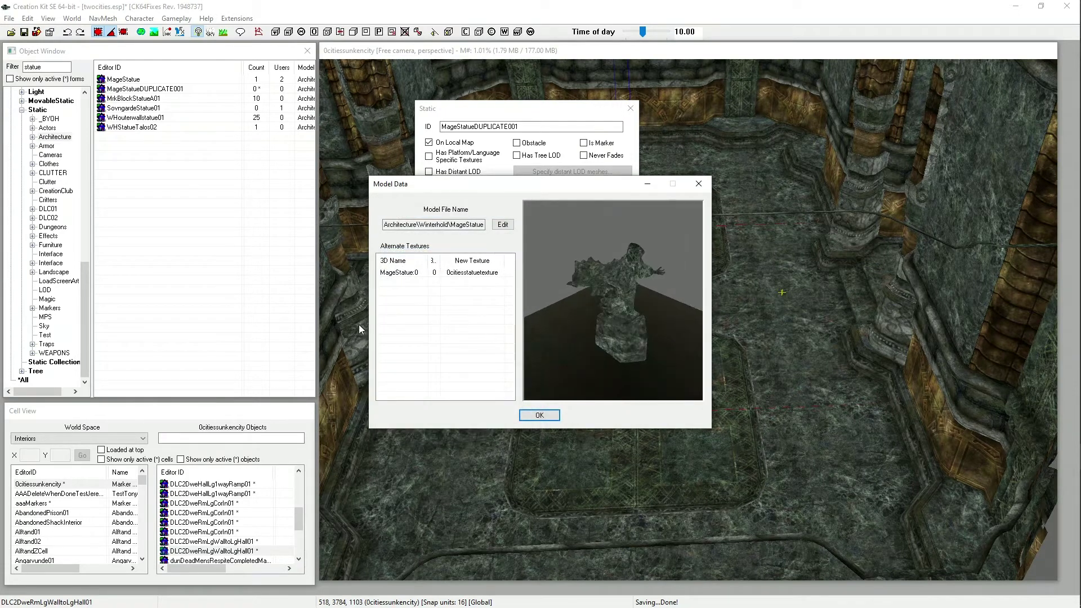
# Step: Inspect the retextured statue preview close up from the front and accept the model data
pyautogui.moveTo(630, 302); pyautogui.dragTo(544, 246)
pyautogui.scroll(5, 543, 247)
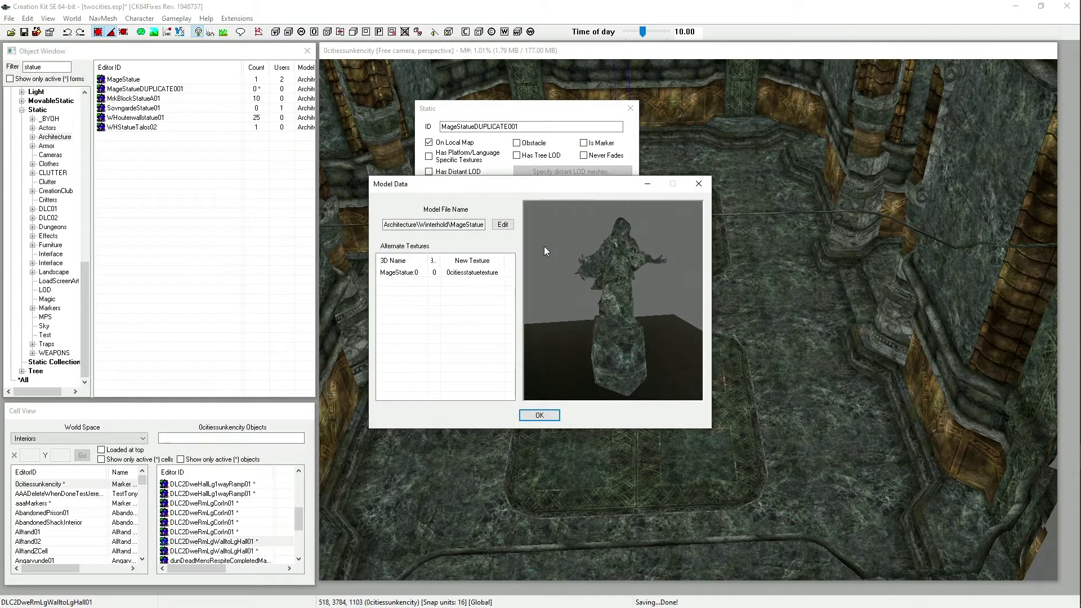
pyautogui.scroll(8, 543, 246)
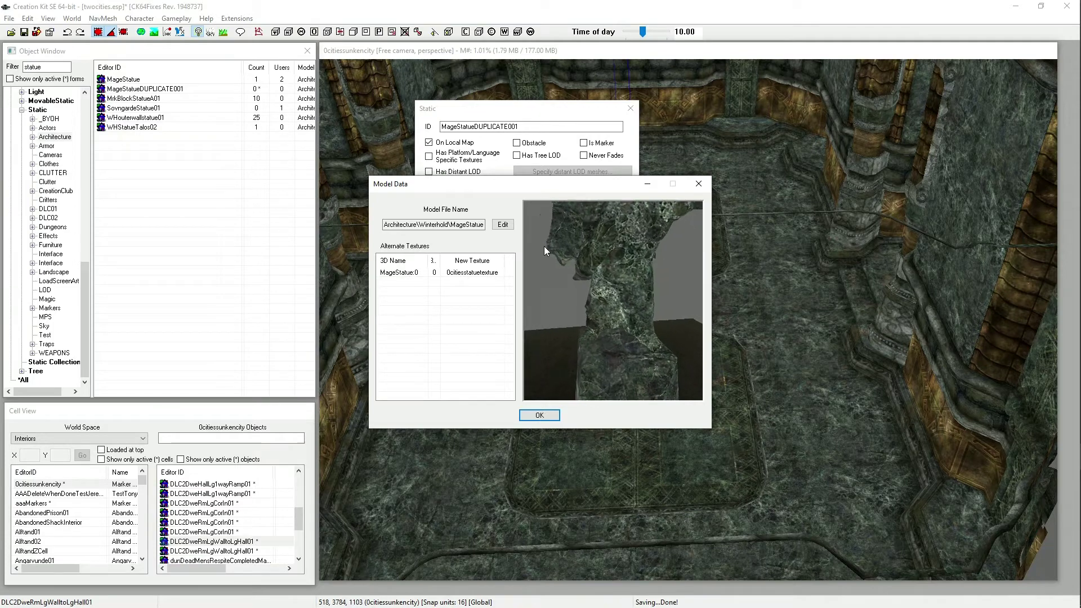
pyautogui.moveTo(615, 256); pyautogui.dragTo(605, 317)
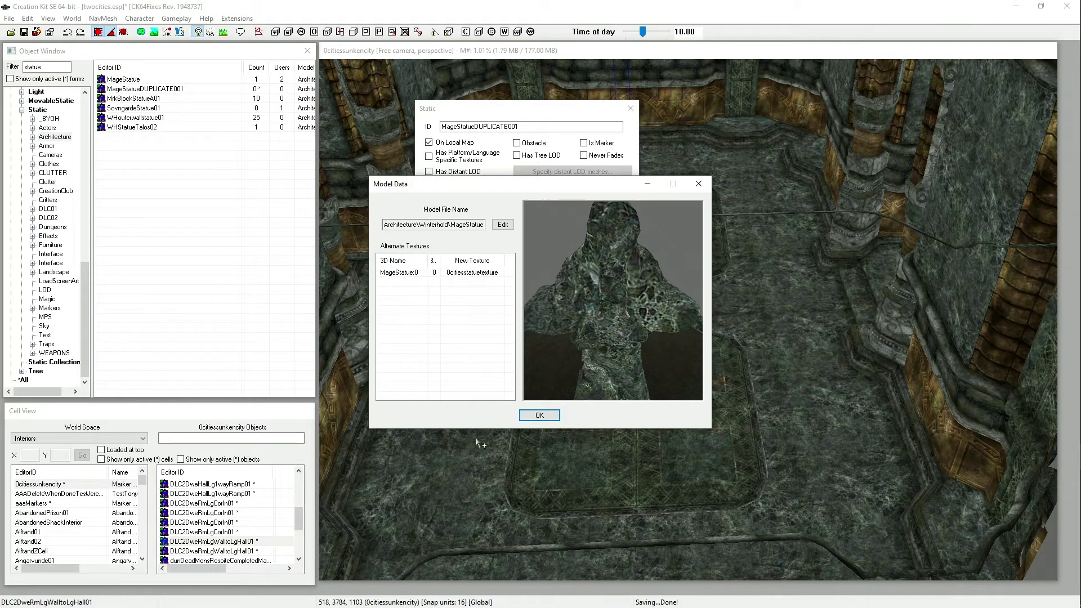
pyautogui.click(539, 416)
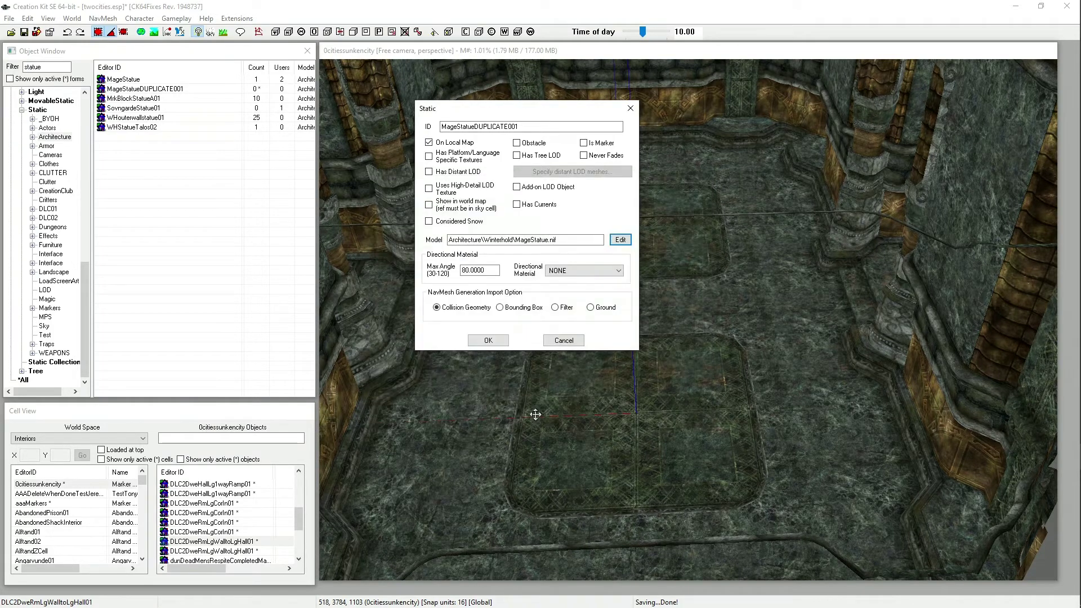
# Step: Rename the duplicated statue's ID as 0citiesstatue, keeping the existing form instead of creating a new one
pyautogui.doubleClick(540, 127)
pyautogui.write('0ci')
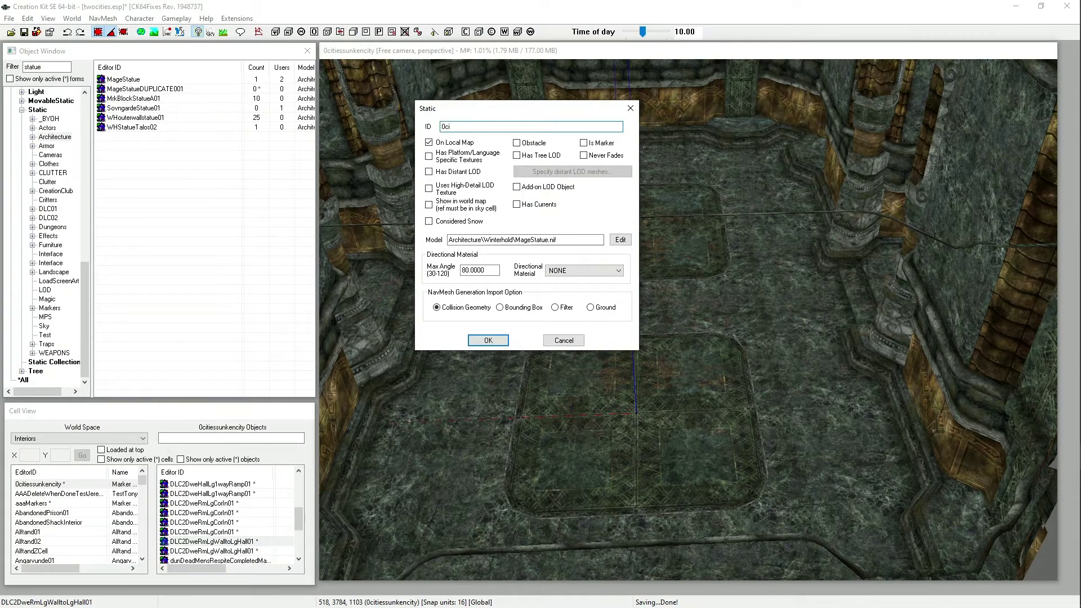
pyautogui.write('tiesstatue')
pyautogui.click(488, 340)
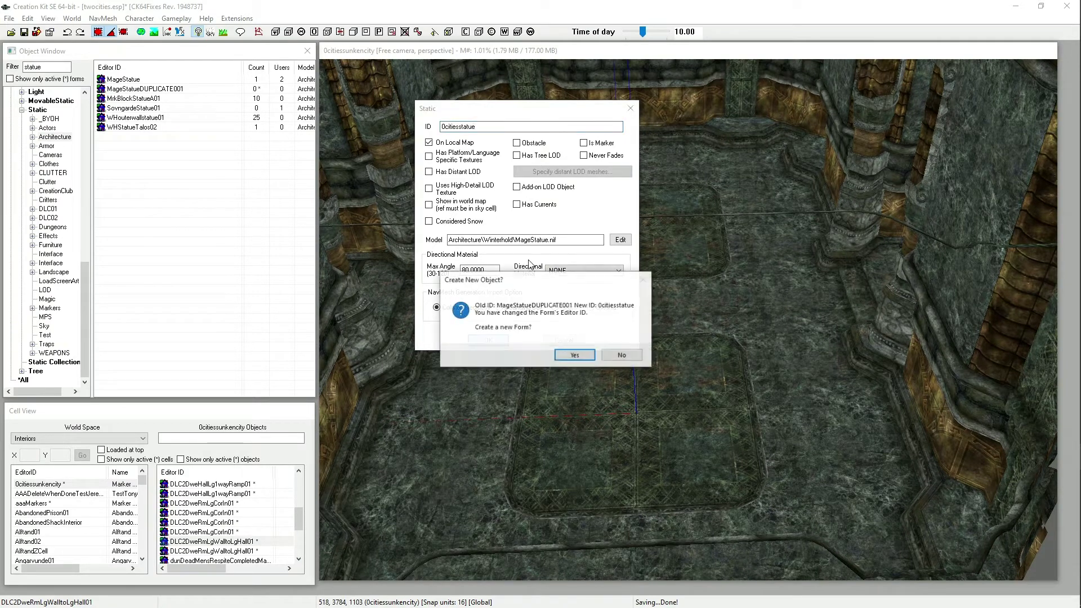
pyautogui.click(622, 355)
pyautogui.click(581, 352)
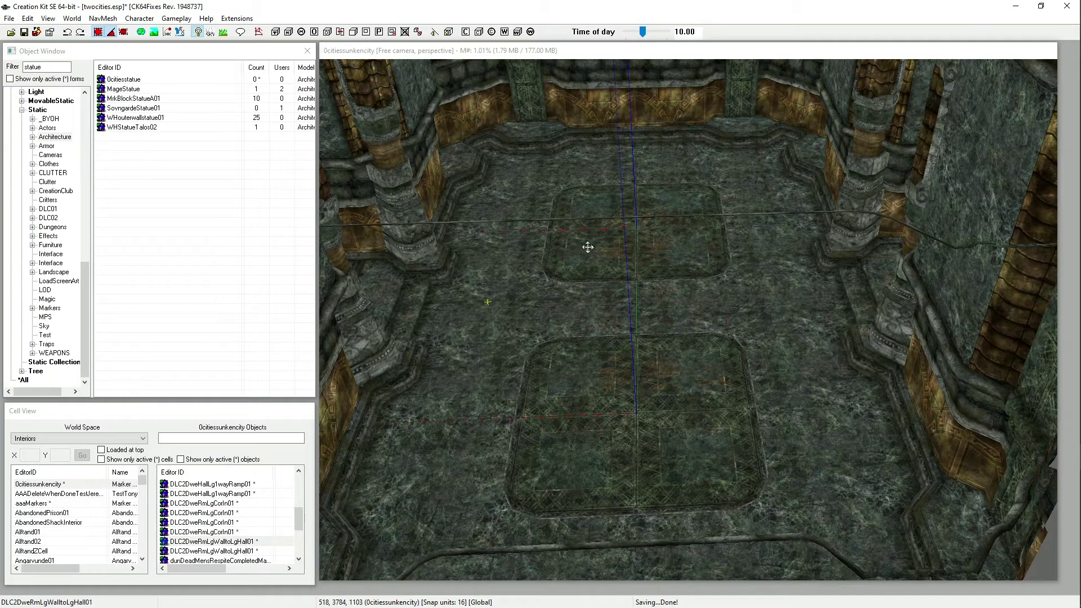
# Step: Place 0citiesstatue on the hall floor beside the patterned floor panels, in line with the central aisle, and check it from the entrance side
pyautogui.moveTo(119, 85); pyautogui.dragTo(604, 320)
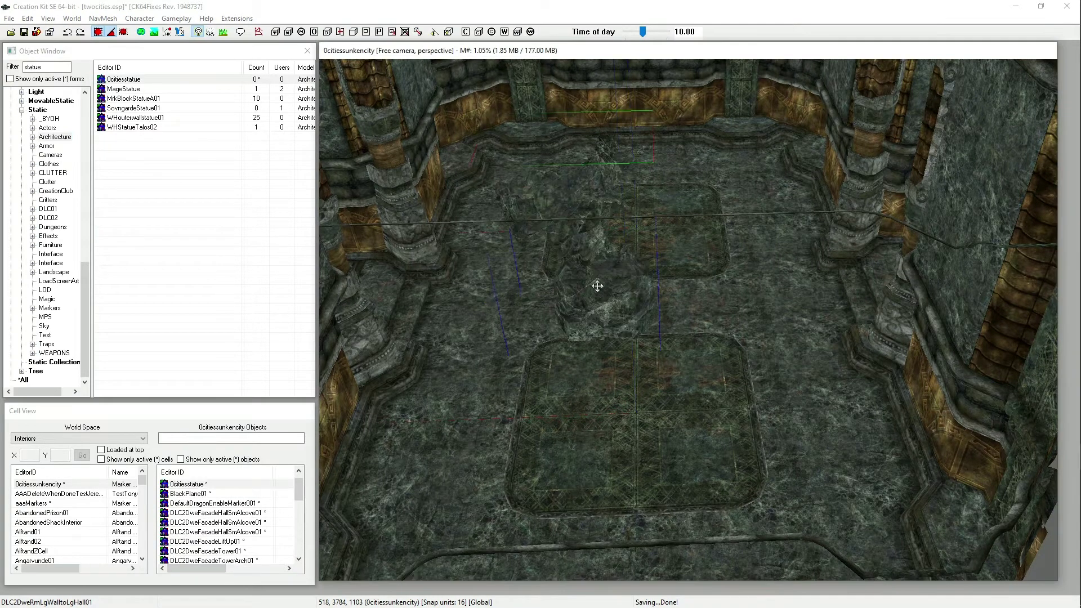
pyautogui.keyDown('shift'); pyautogui.moveTo(595, 280); pyautogui.dragTo(707, 285, button='middle'); pyautogui.keyUp('shift')
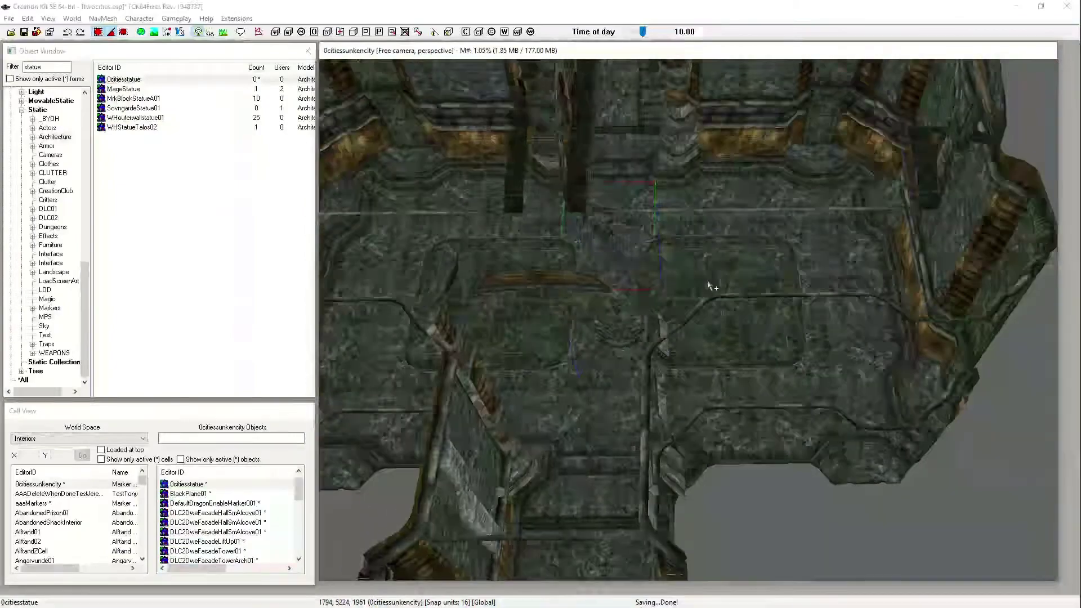
pyautogui.keyDown('shift'); pyautogui.moveTo(610, 299); pyautogui.dragTo(692, 264, button='middle'); pyautogui.keyUp('shift')
pyautogui.moveTo(634, 249); pyautogui.dragTo(626, 248)
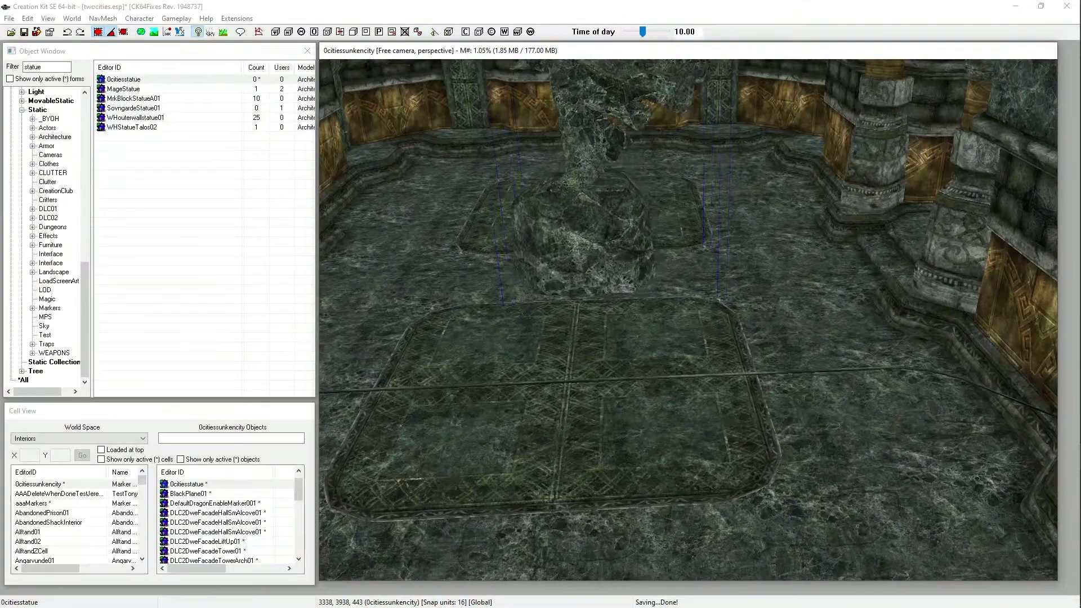
pyautogui.keyDown('shift'); pyautogui.moveTo(613, 251); pyautogui.dragTo(705, 249, button='middle'); pyautogui.keyUp('shift')
pyautogui.scroll(-5, 686, 261)
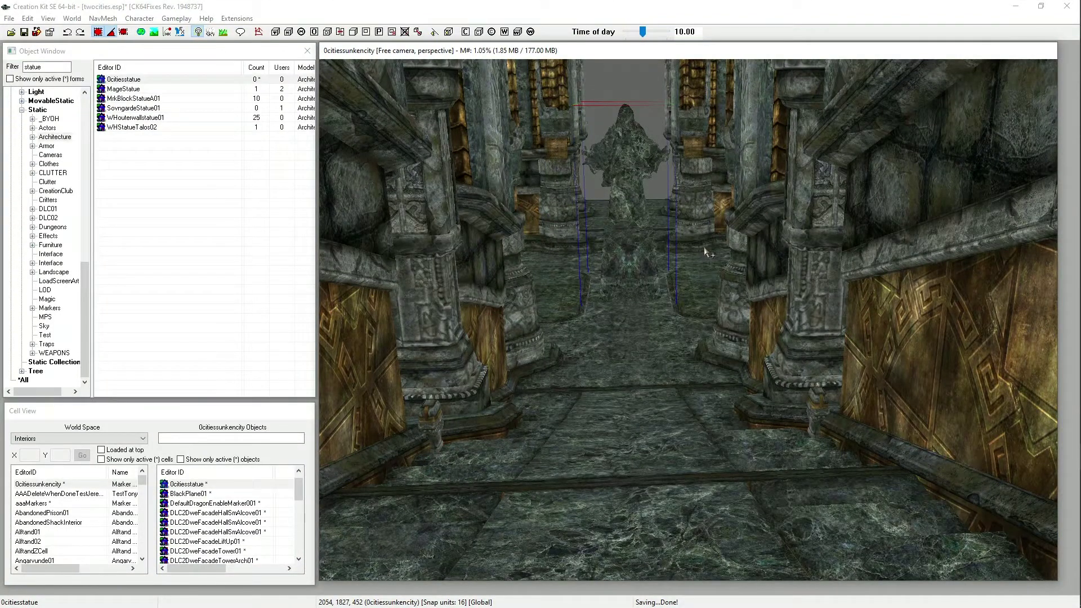
# Step: Examine the placed statue close up, then list all static Magic objects without a filter and preview MAGINVBanish
pyautogui.scroll(3, 624, 198)
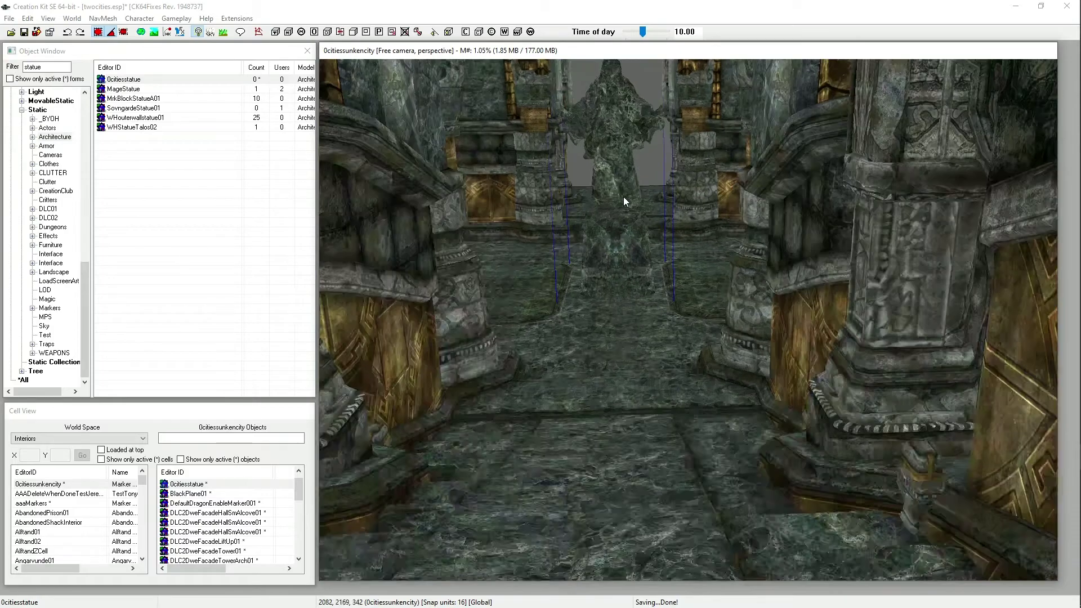
pyautogui.scroll(3, 623, 197)
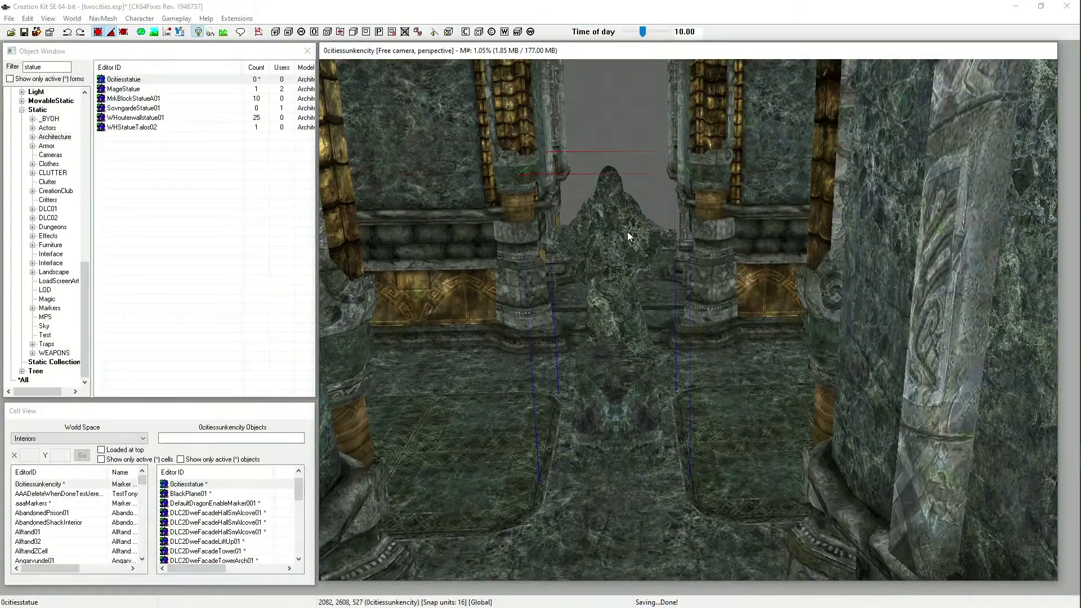
pyautogui.scroll(3, 607, 310)
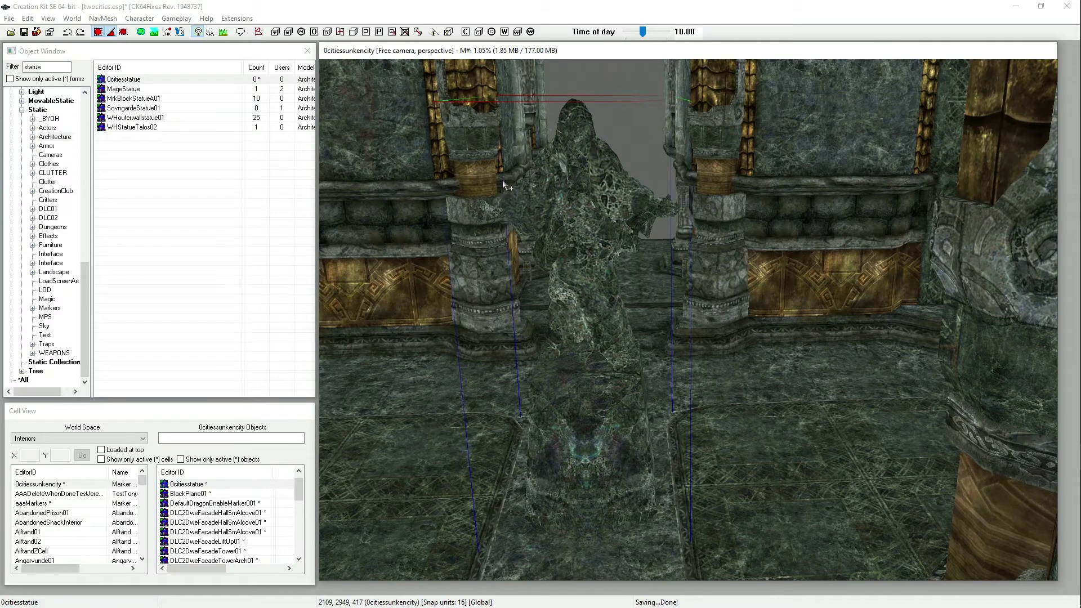
pyautogui.click(47, 299)
pyautogui.moveTo(46, 68); pyautogui.dragTo(4, 76)
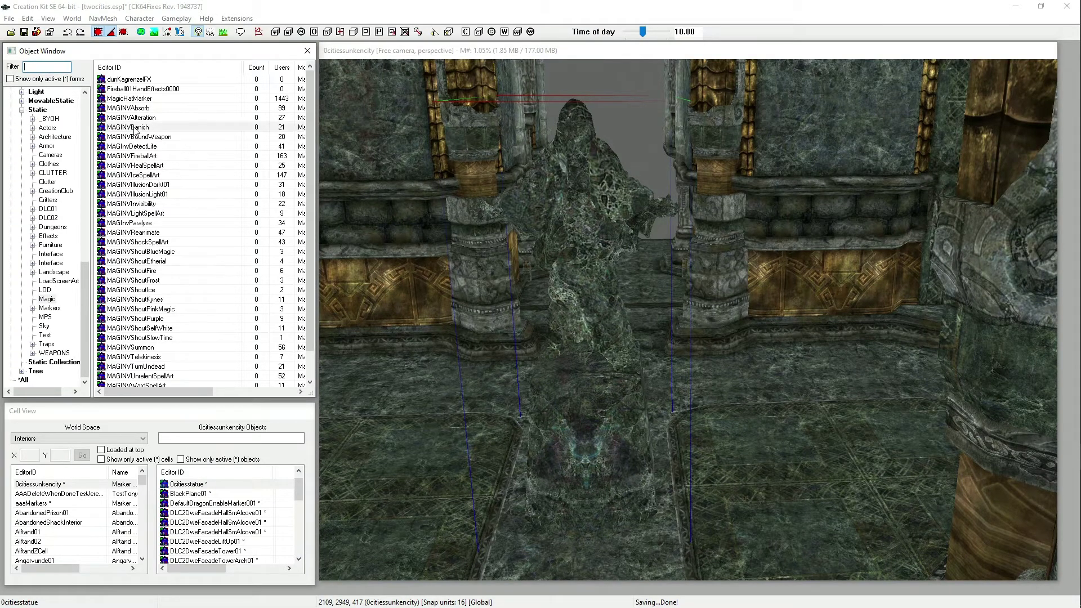
pyautogui.rightClick(135, 128)
pyautogui.click(165, 184)
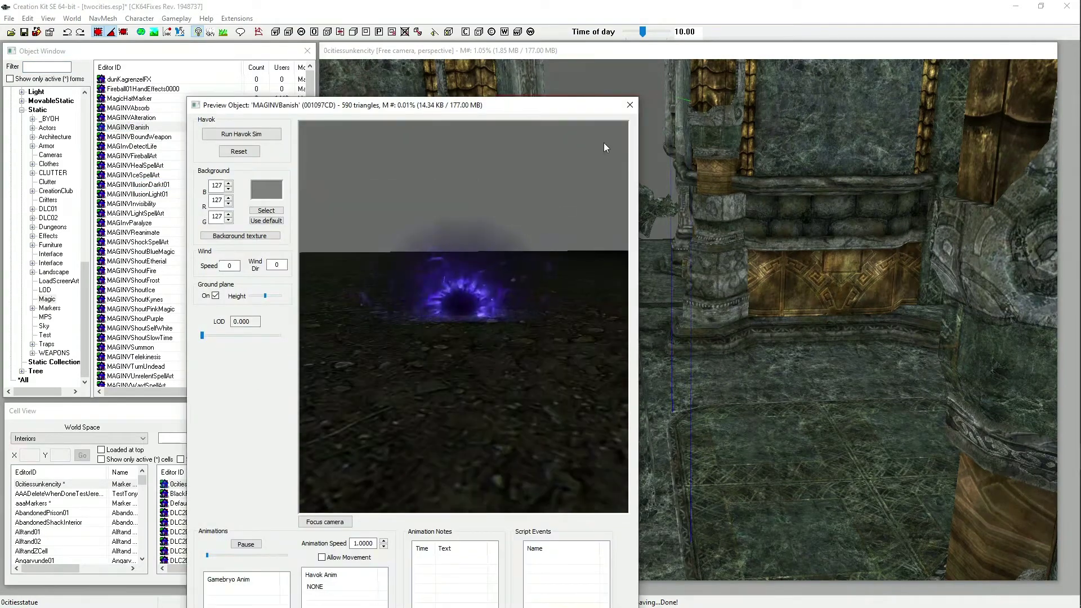
pyautogui.click(630, 105)
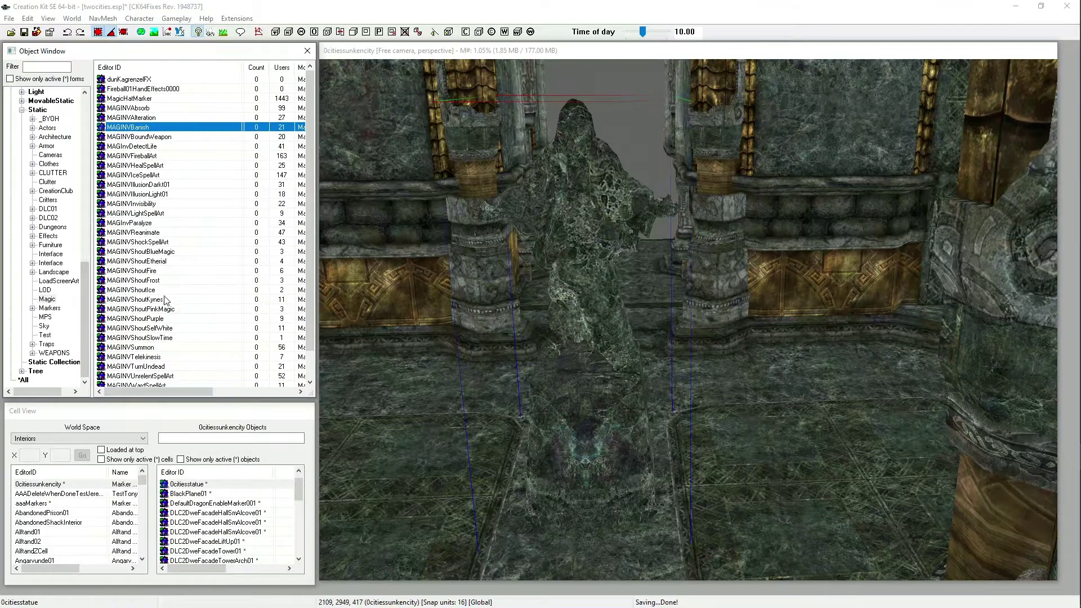
# Step: Preview the MAGINVShoutKynes magic effect and view it from another angle
pyautogui.rightClick(154, 300)
pyautogui.click(186, 357)
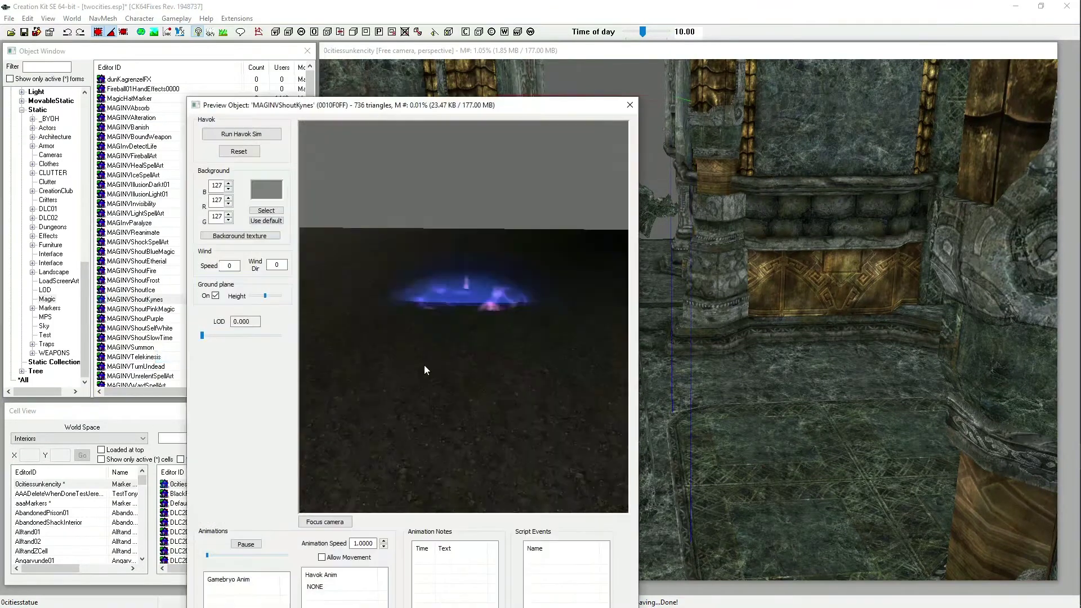
pyautogui.moveTo(563, 273); pyautogui.dragTo(506, 315)
pyautogui.click(629, 105)
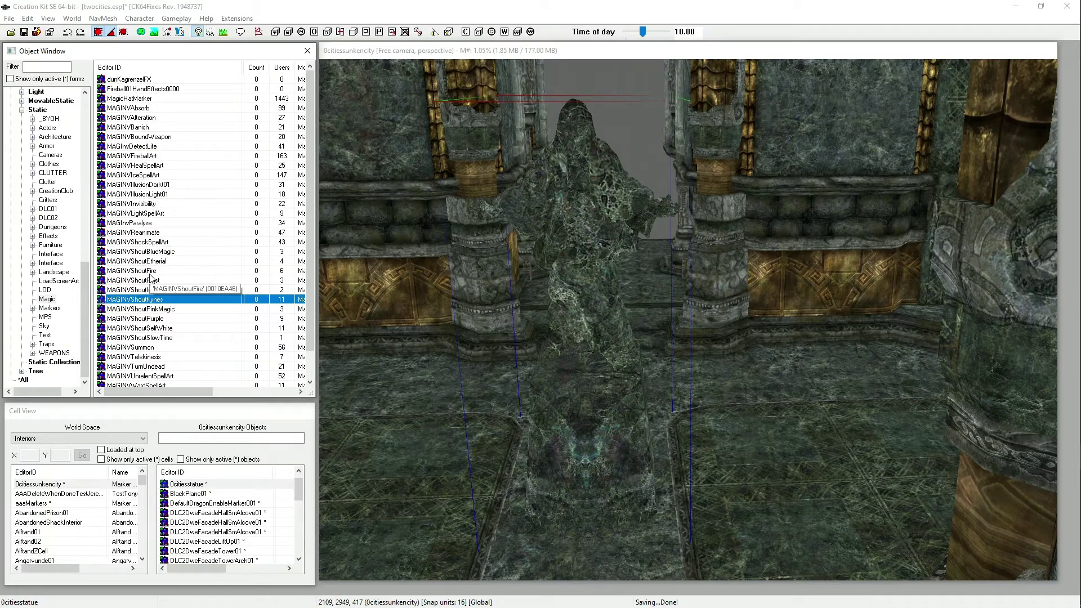
# Step: Preview the MAGINVAlteration and MAGINVIllusionLight01 effects from the static Magic objects
pyautogui.scroll(-1, 151, 278)
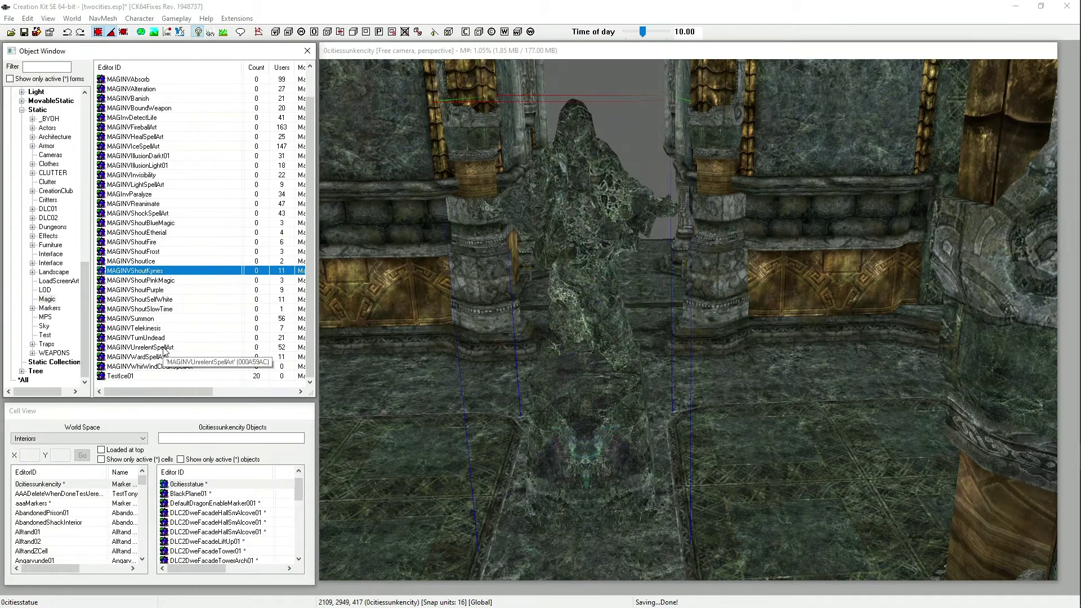
pyautogui.scroll(1, 163, 369)
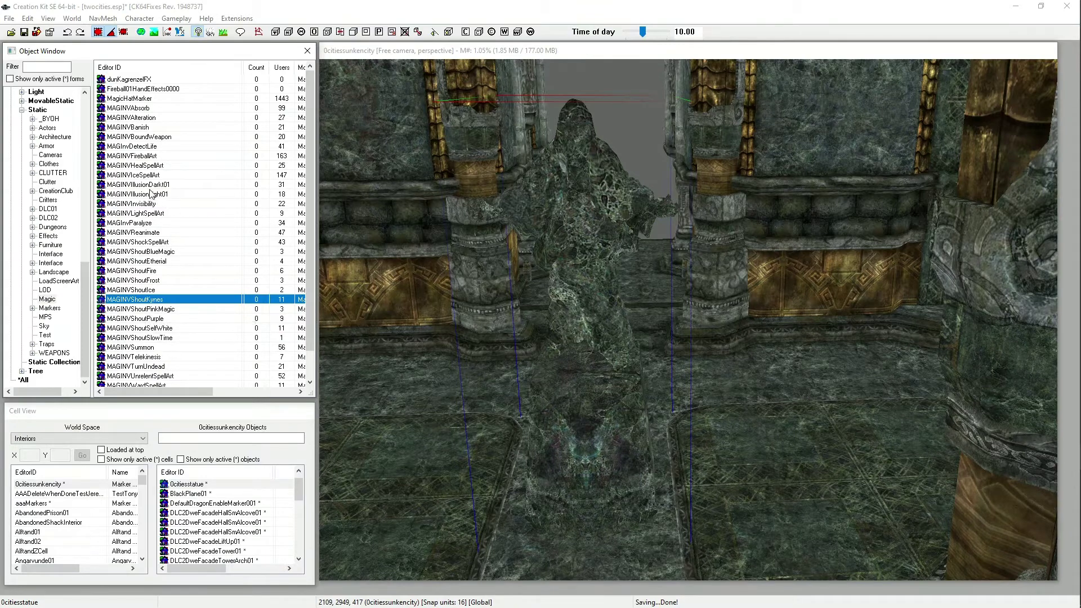
pyautogui.rightClick(151, 119)
pyautogui.click(304, 181)
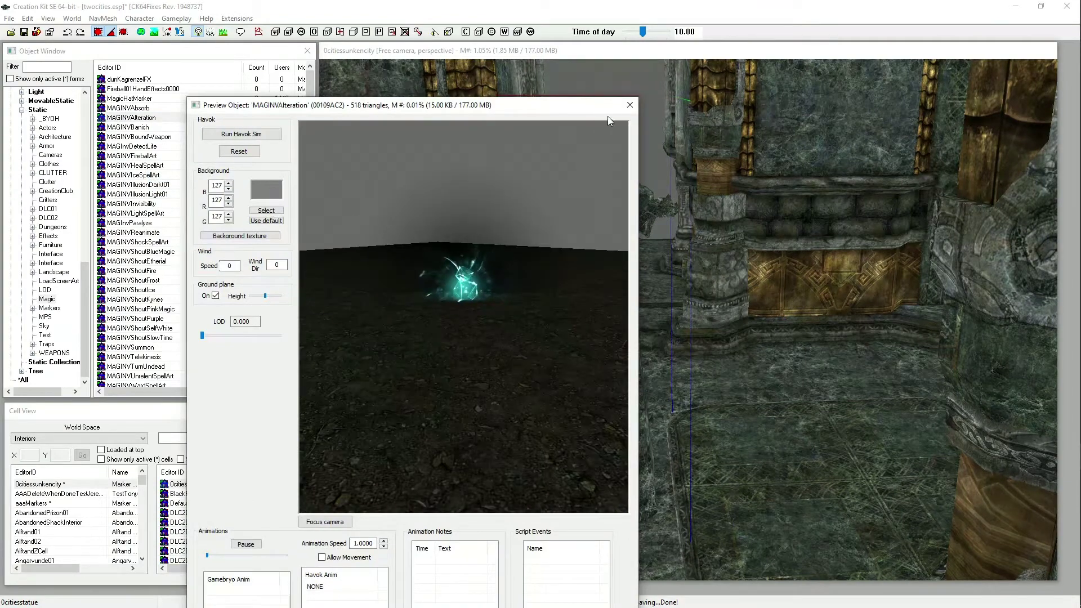
pyautogui.click(629, 105)
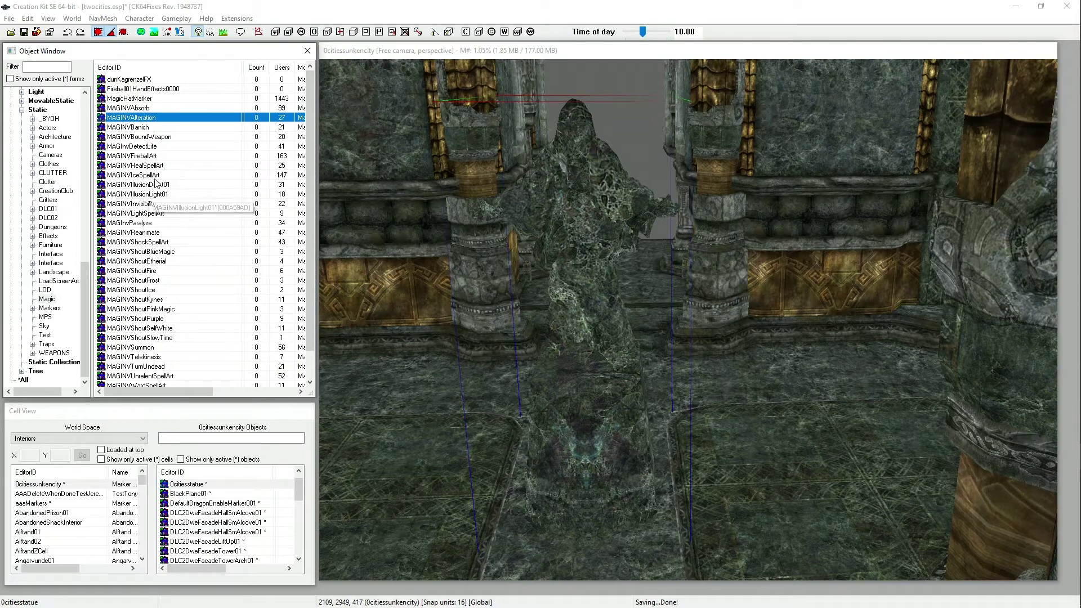
pyautogui.rightClick(146, 195)
pyautogui.click(169, 252)
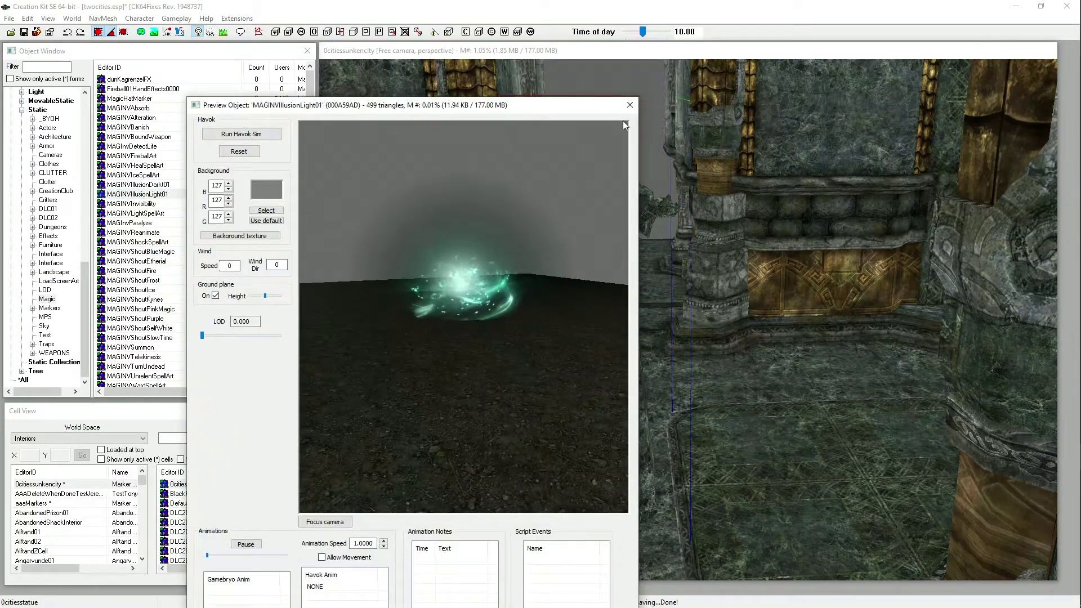
pyautogui.click(630, 105)
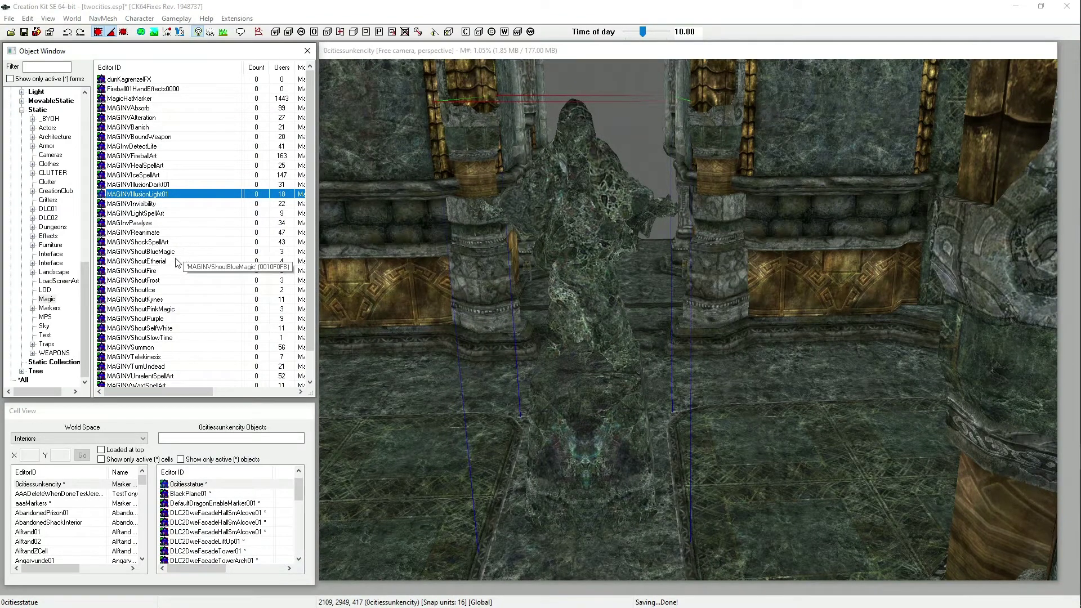
pyautogui.scroll(-1, 169, 299)
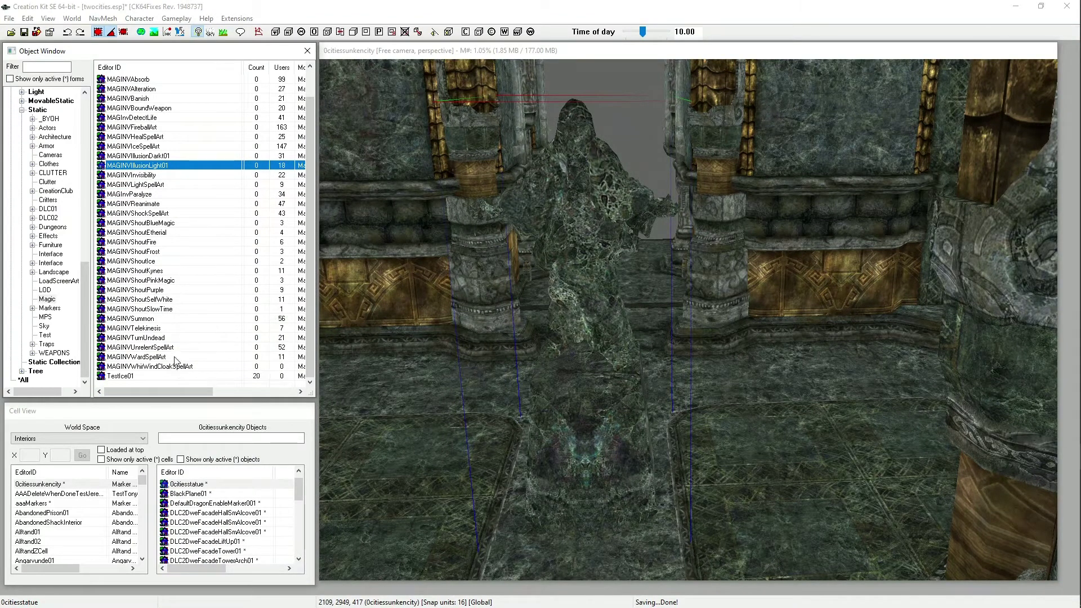
# Step: Filter the objects by candle and browse the matching movable statics and statics
pyautogui.click(40, 66)
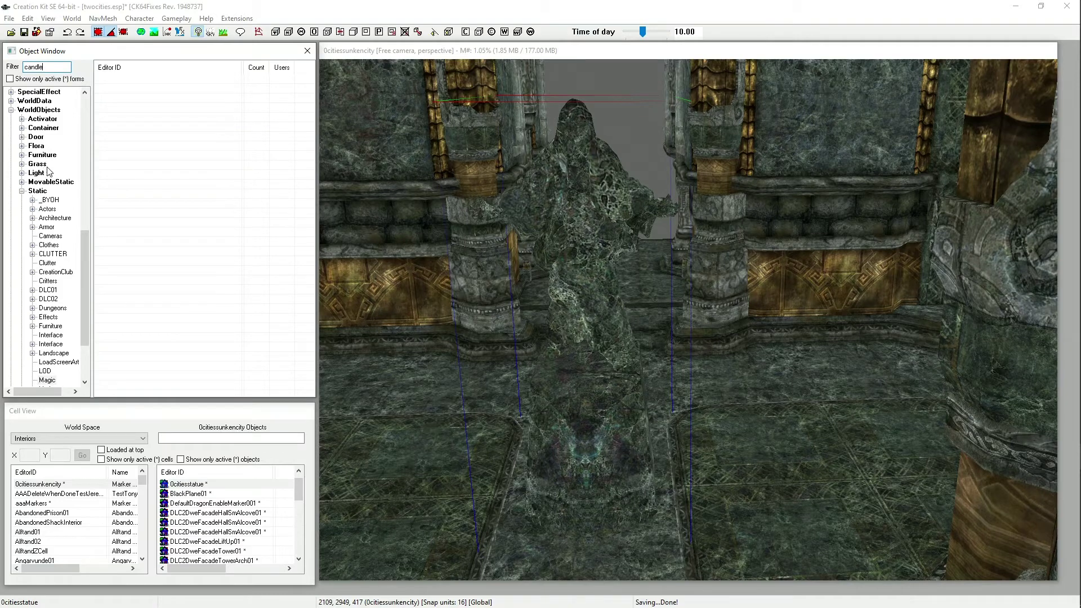
pyautogui.click(50, 183)
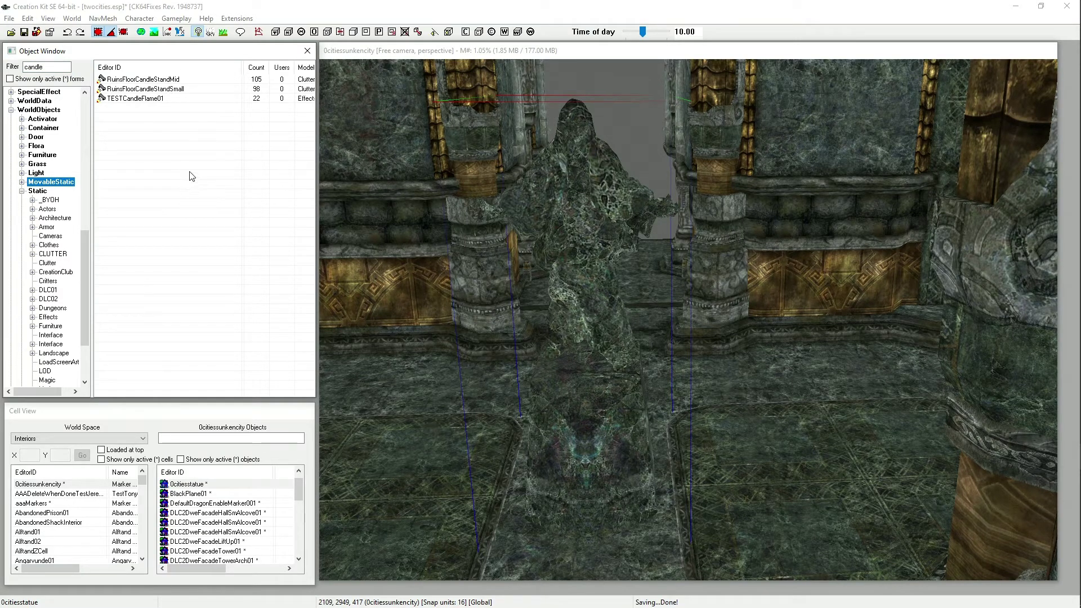
pyautogui.click(37, 191)
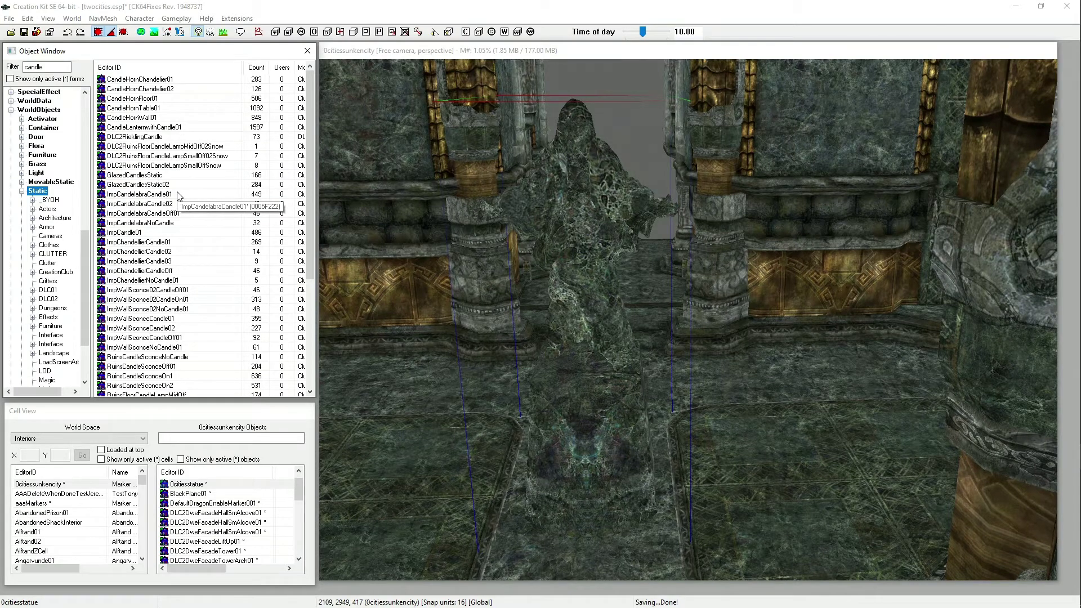
pyautogui.scroll(-6, 178, 195)
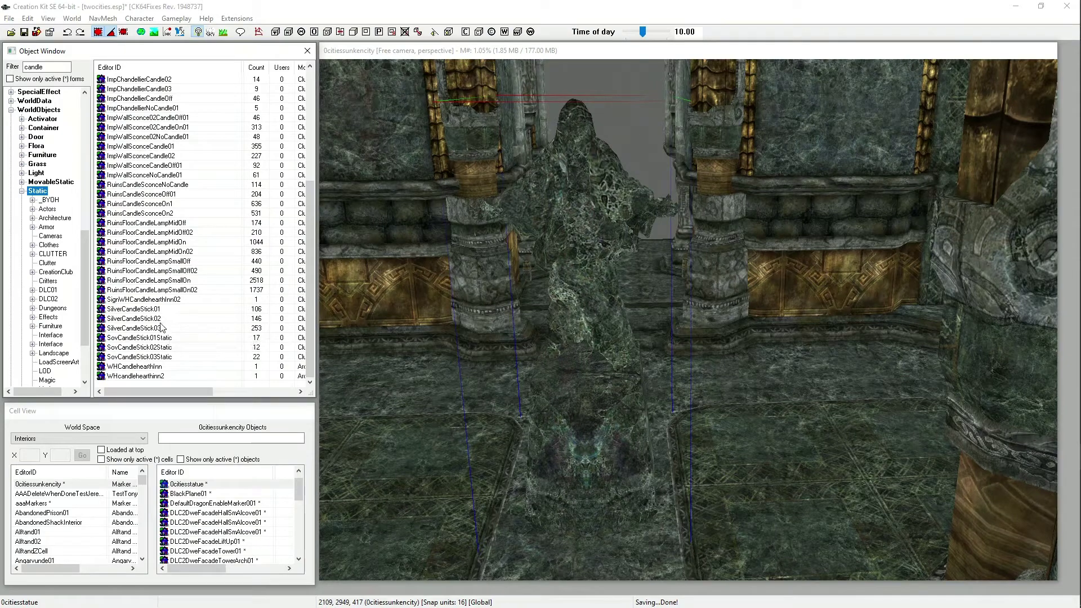
pyautogui.scroll(3, 167, 316)
pyautogui.scroll(3, 166, 315)
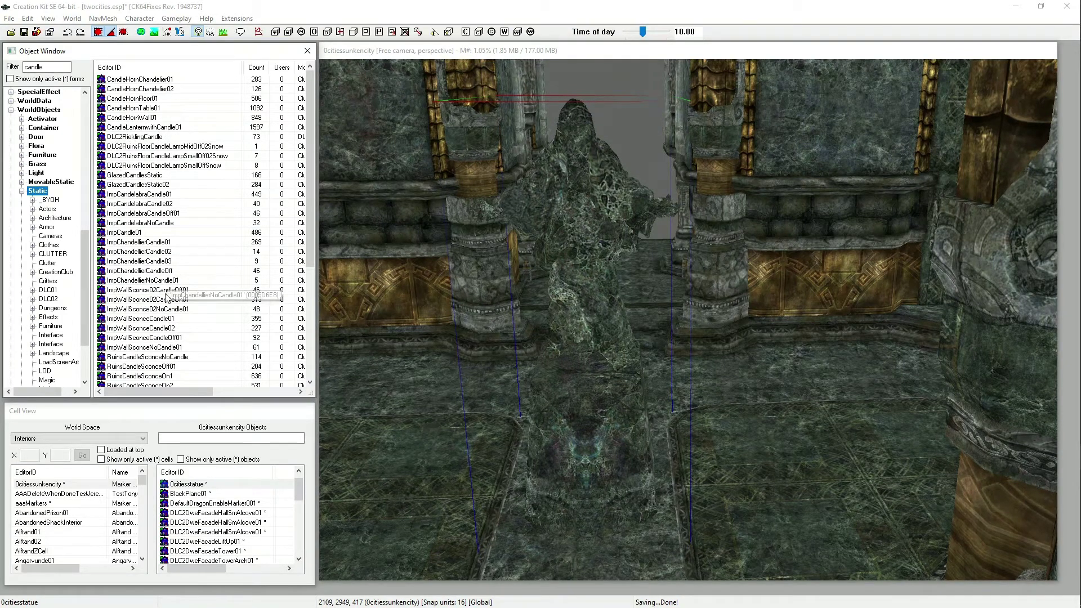
# Step: Filter the objects by mage and check the statics, movable statics and activators
pyautogui.doubleClick(48, 66)
pyautogui.write('mage')
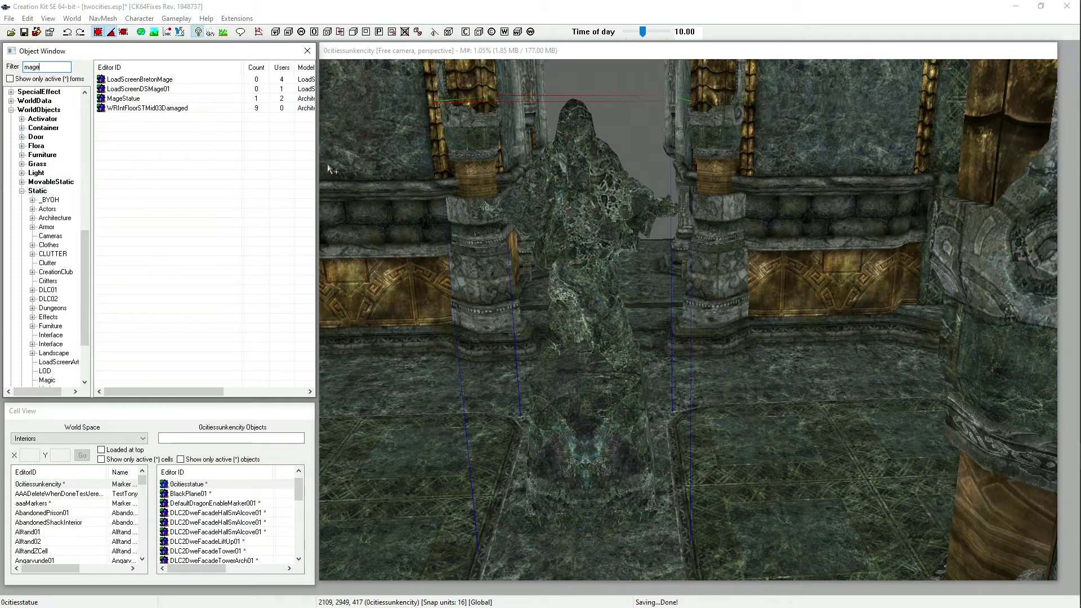
pyautogui.click(54, 182)
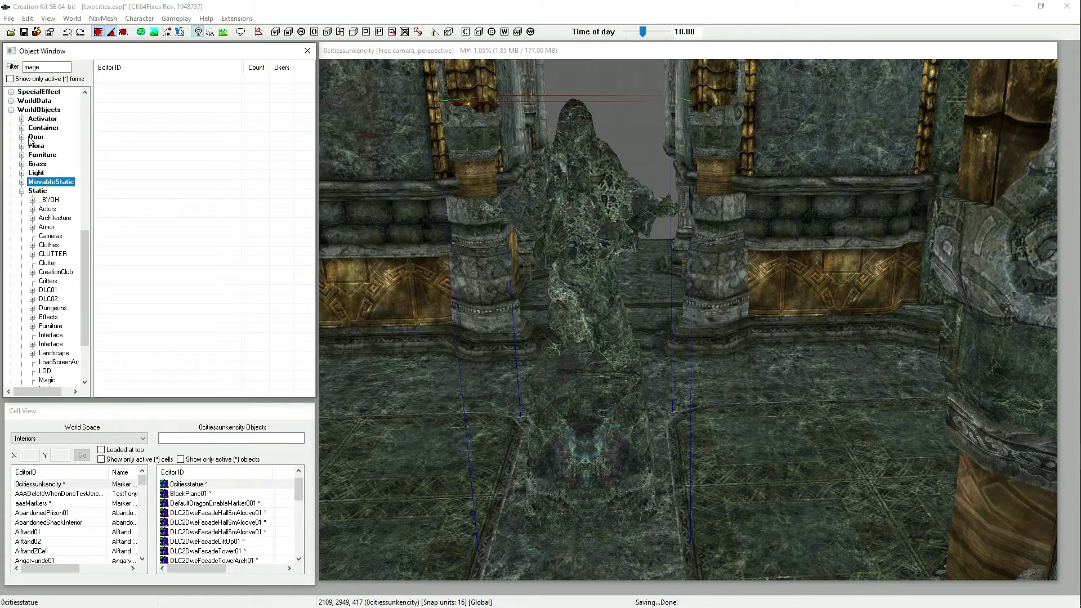
pyautogui.click(42, 120)
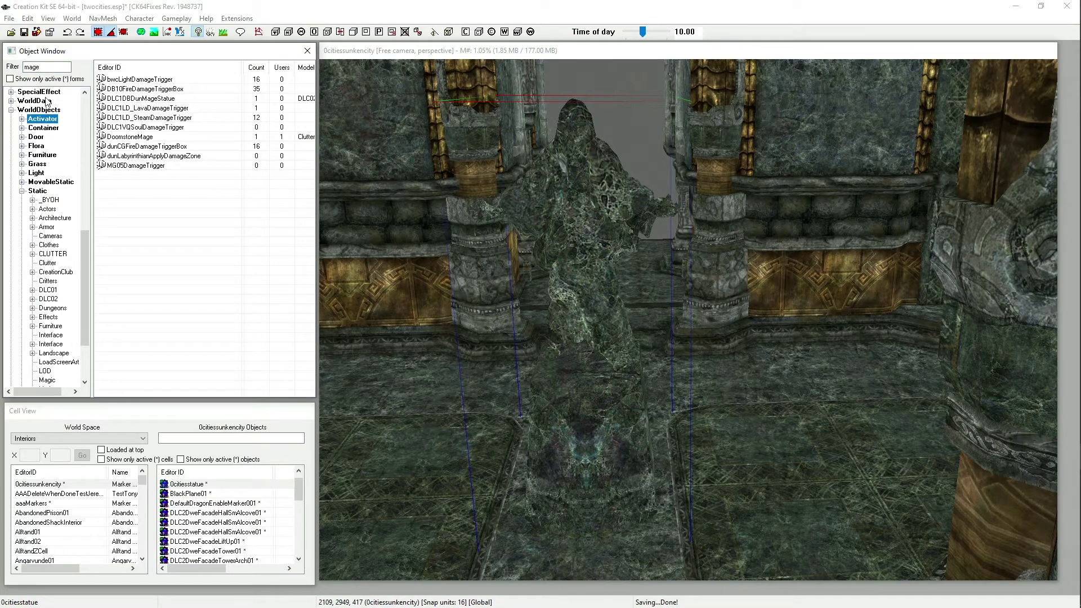
# Step: Filter the objects by candle again and check the activators and the static Magic category
pyautogui.click(51, 65)
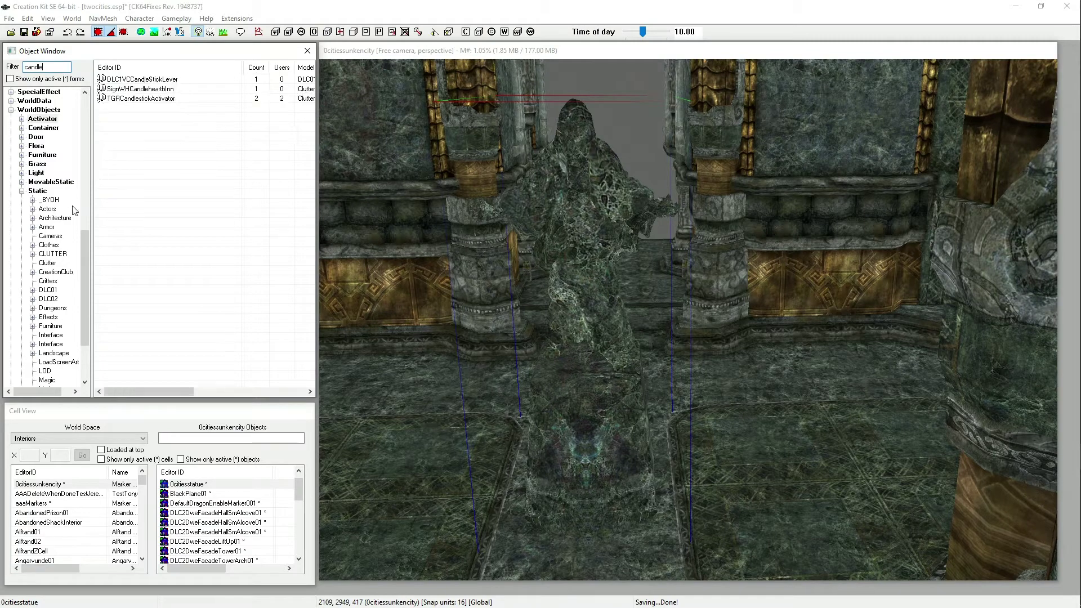
pyautogui.scroll(-3, 54, 287)
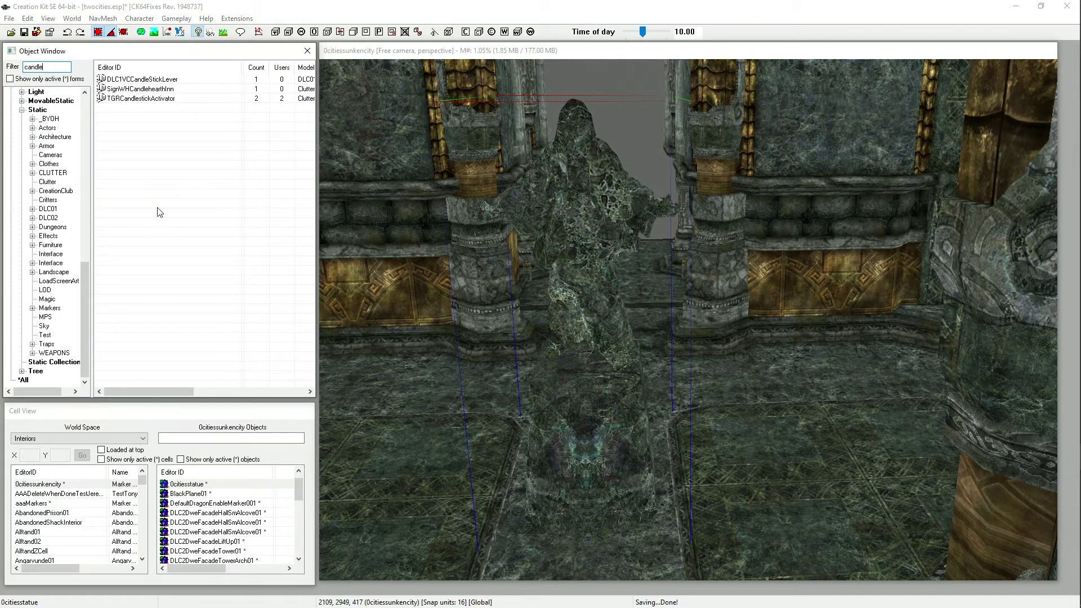
pyautogui.click(48, 300)
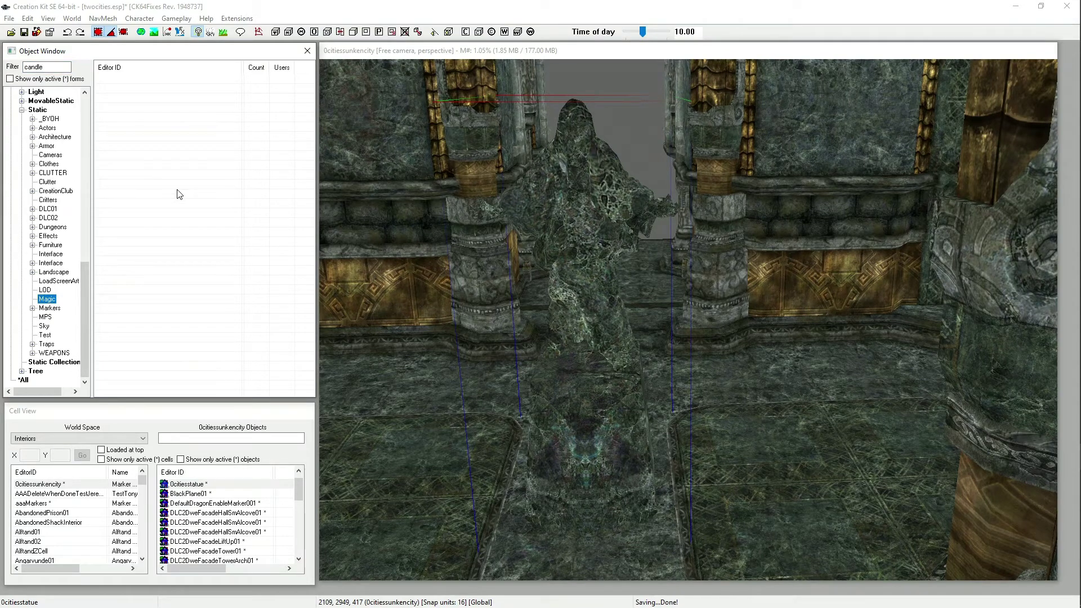
# Step: Search all object types for candlelight and browse the matching entries
pyautogui.click(45, 66)
pyautogui.click(27, 381)
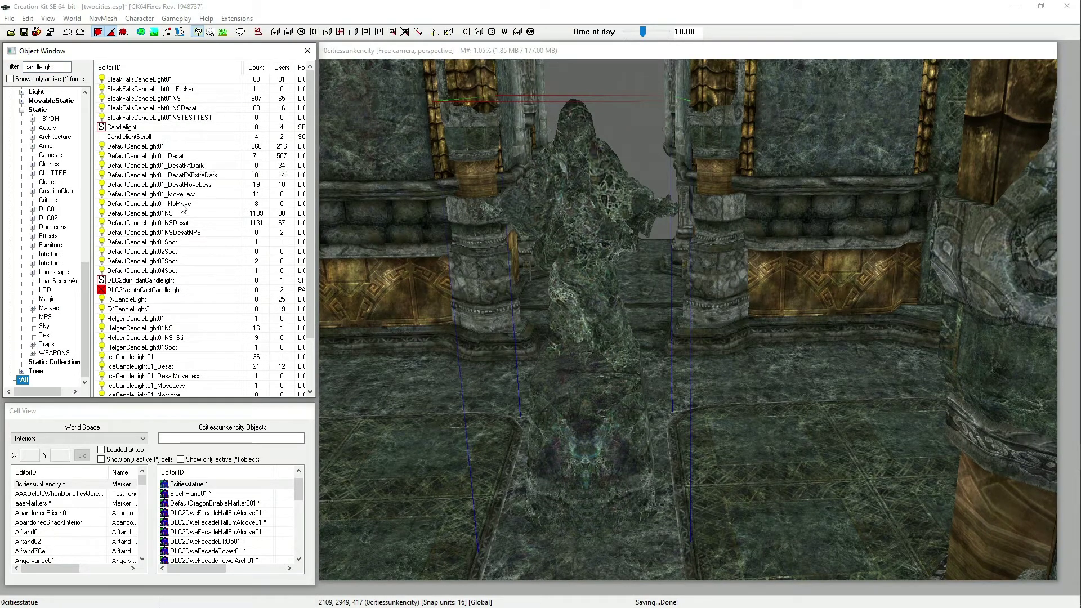
pyautogui.scroll(-3, 172, 248)
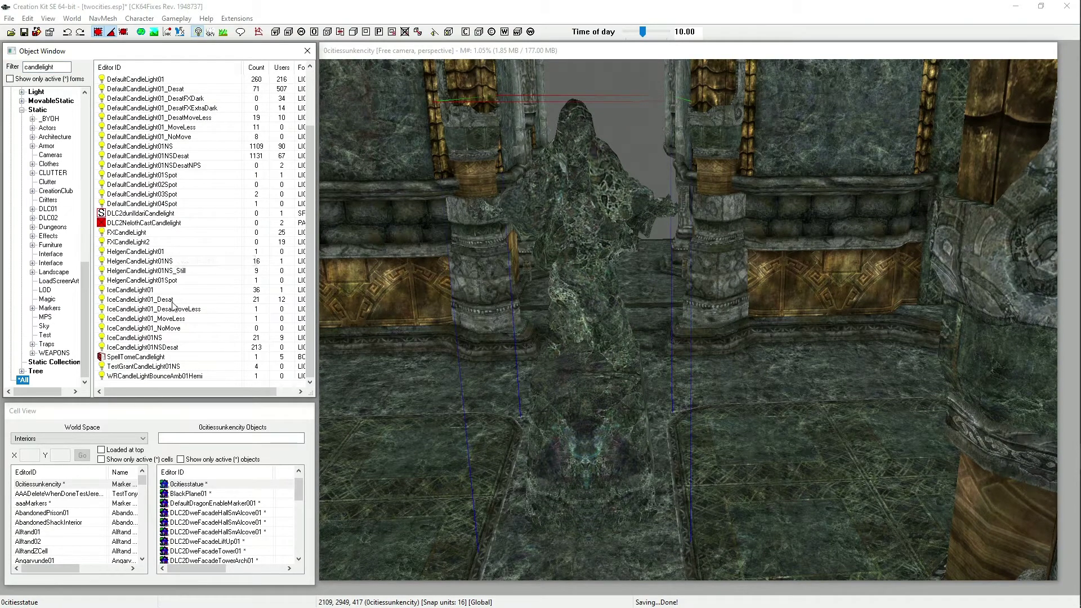
pyautogui.scroll(3, 164, 210)
pyautogui.scroll(-3, 164, 211)
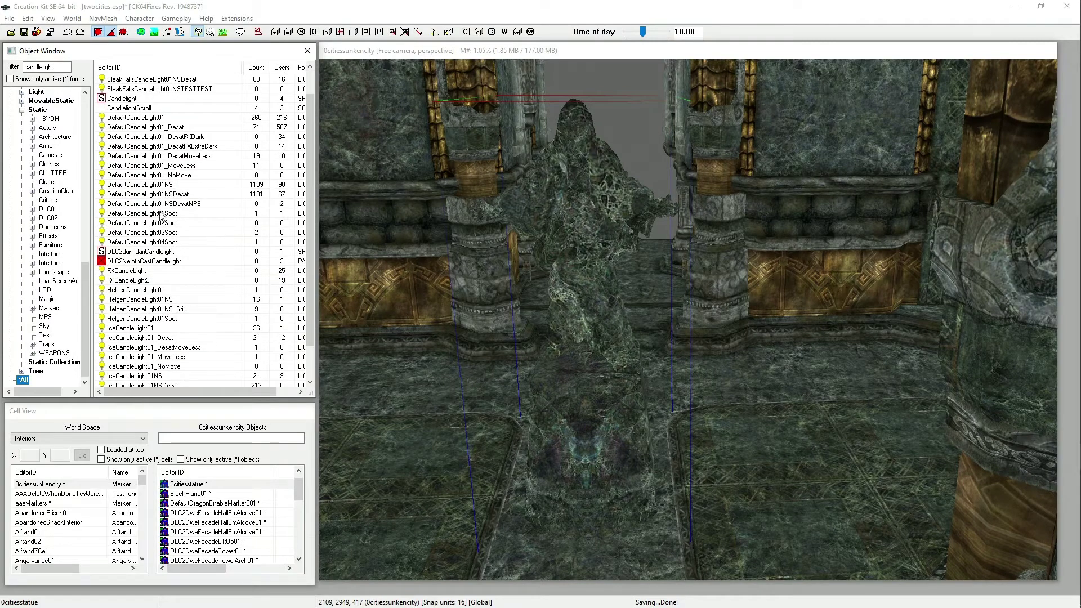
pyautogui.scroll(3, 166, 194)
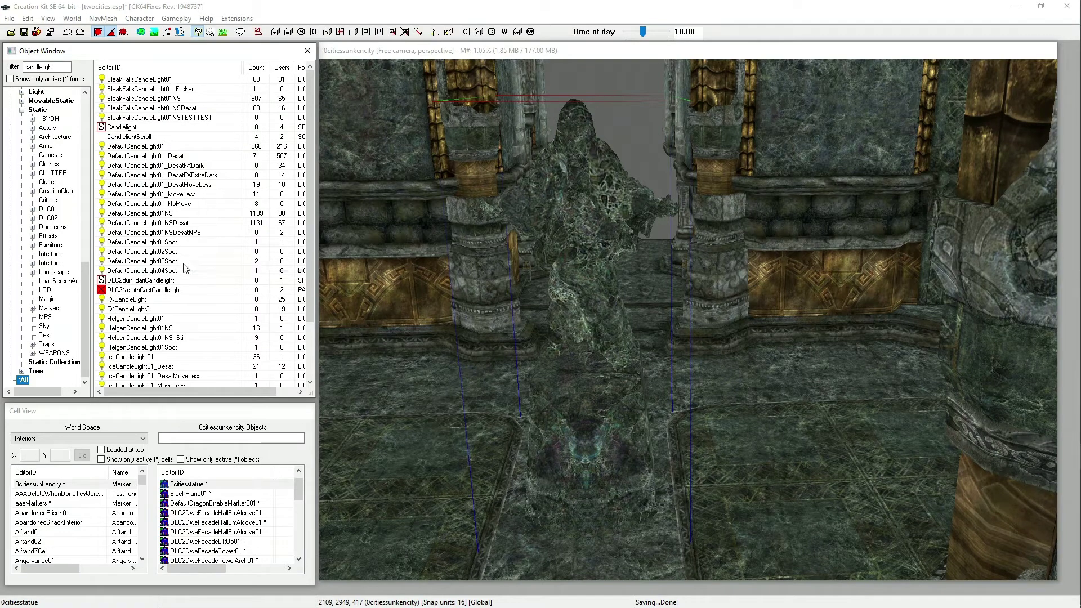
# Step: Filter all objects by magelight, try placing testSuperMageLight1 beside the statue, and delete it from the cell
pyautogui.doubleClick(65, 68)
pyautogui.write('magel')
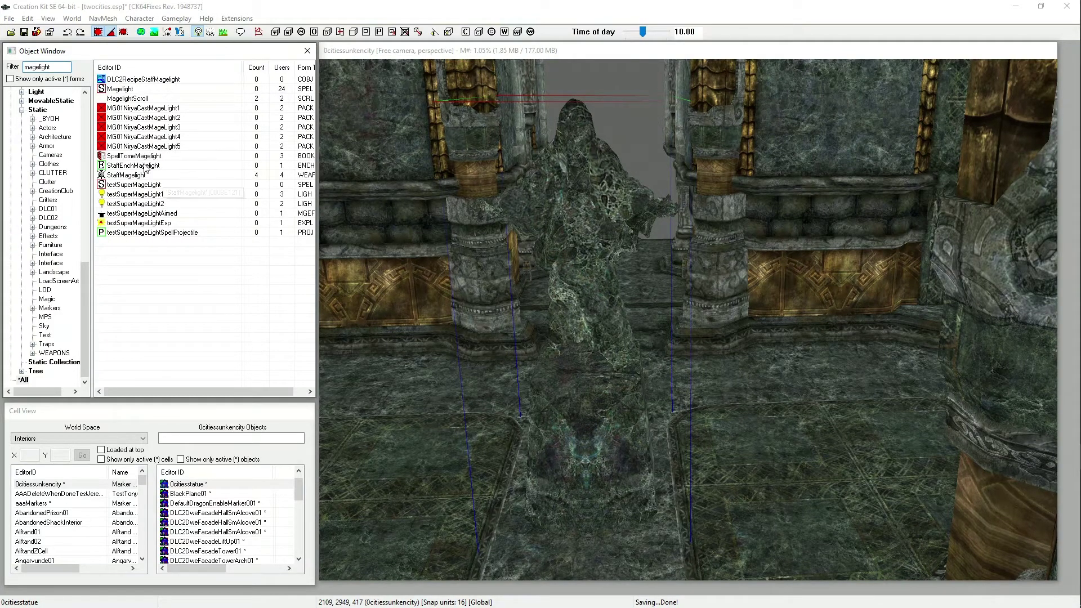
pyautogui.moveTo(159, 194); pyautogui.dragTo(338, 221)
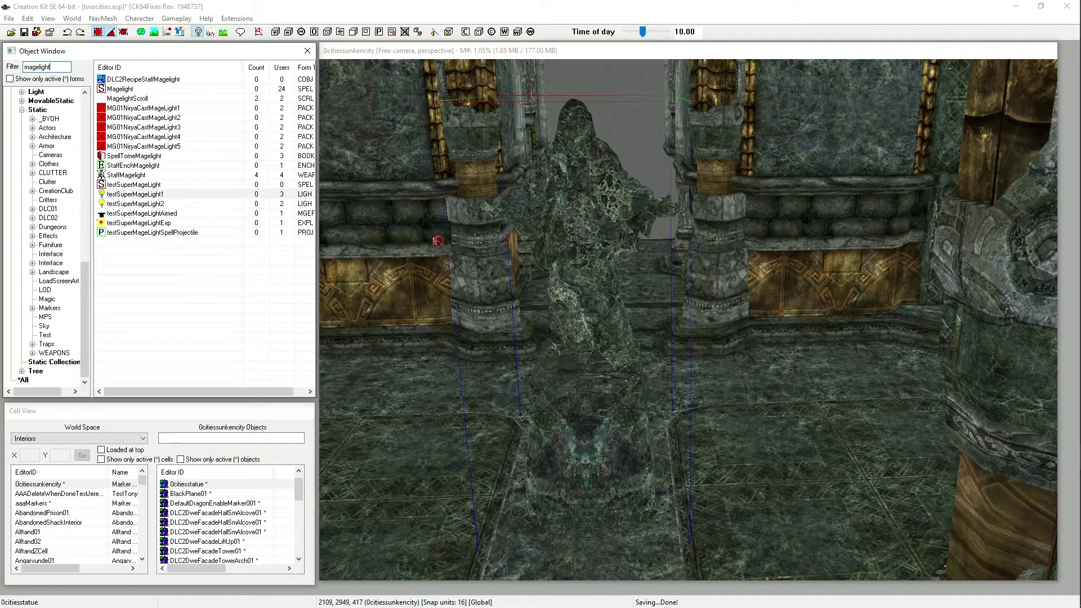
pyautogui.moveTo(491, 214); pyautogui.dragTo(445, 229)
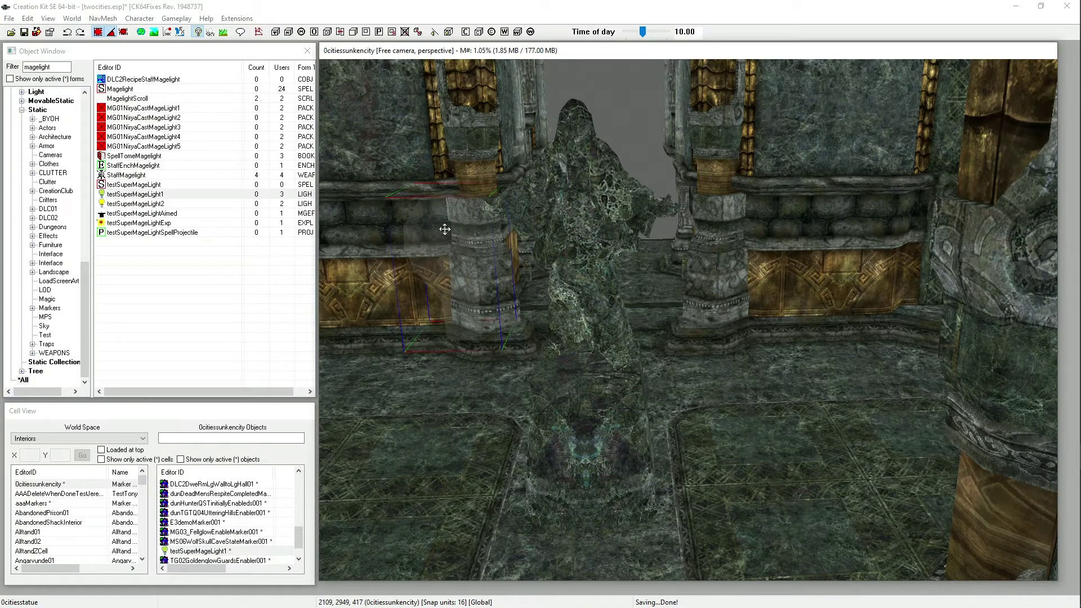
pyautogui.press('Delete')
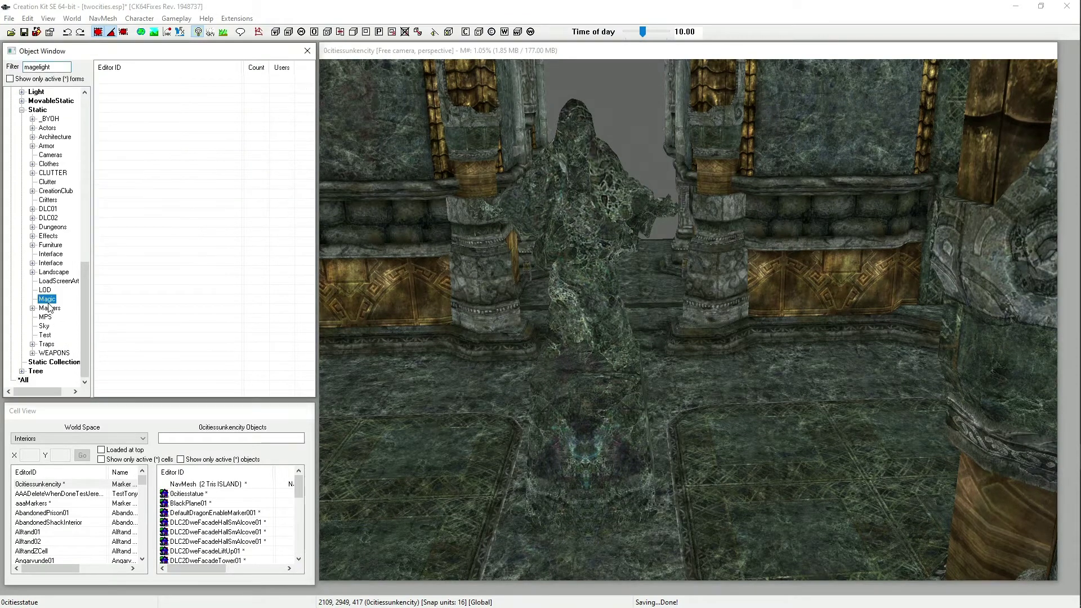
# Step: Clear the magelight filter to list every object in the static Magic category
pyautogui.click(56, 69)
pyautogui.doubleClick(56, 69)
pyautogui.press('BackSpace')
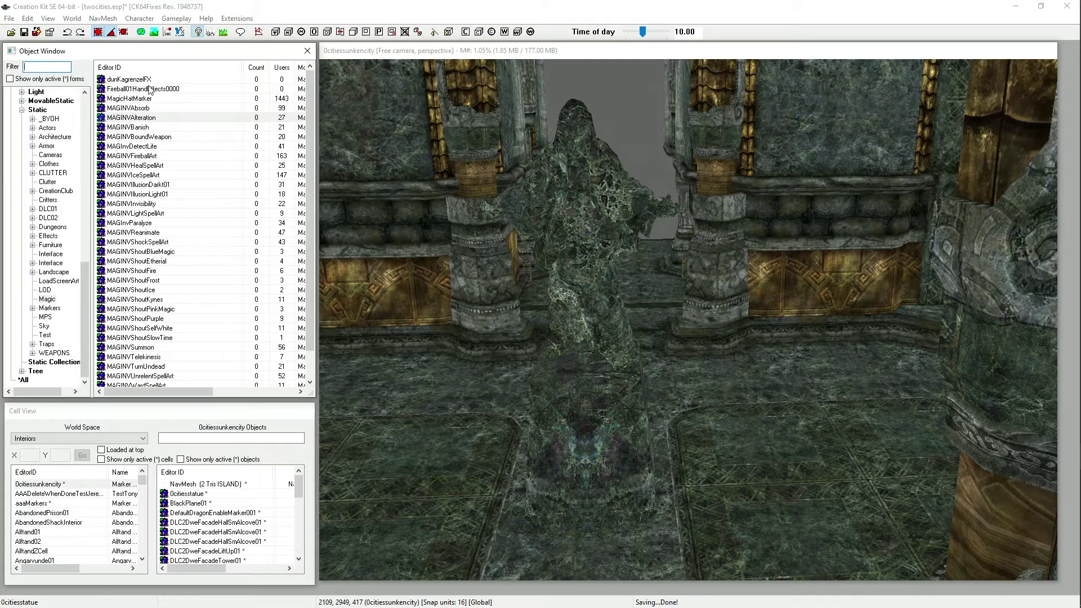
# Step: Preview MAGINVWardSpellArt and MAGINVUnrelentSpellArt from the static Magic category and close both previews
pyautogui.scroll(-1, 167, 230)
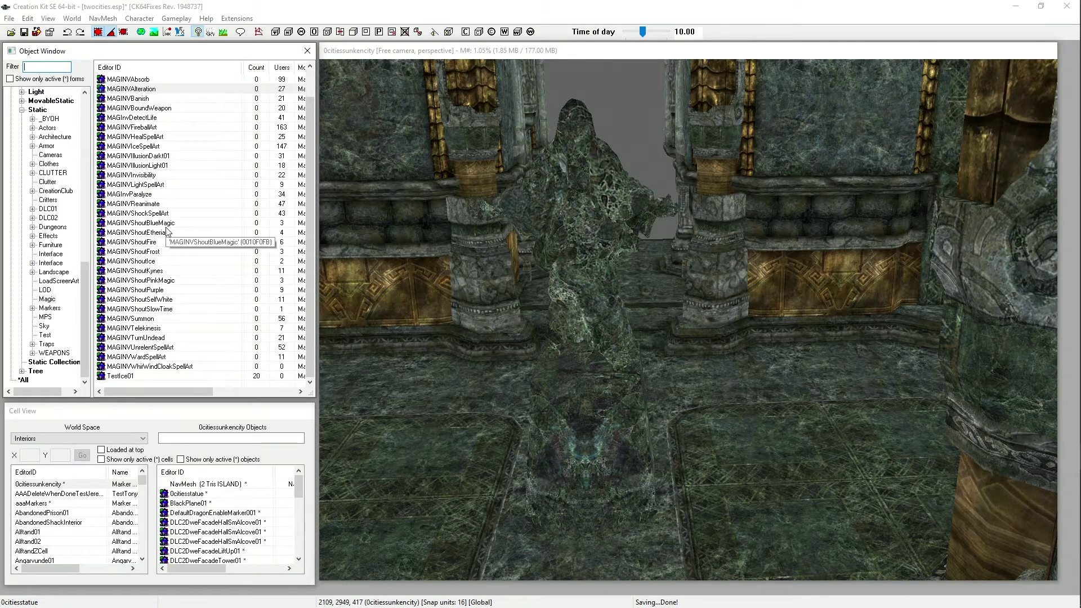
pyautogui.rightClick(149, 357)
pyautogui.click(194, 416)
pyautogui.moveTo(404, 301); pyautogui.dragTo(485, 283)
pyautogui.click(629, 105)
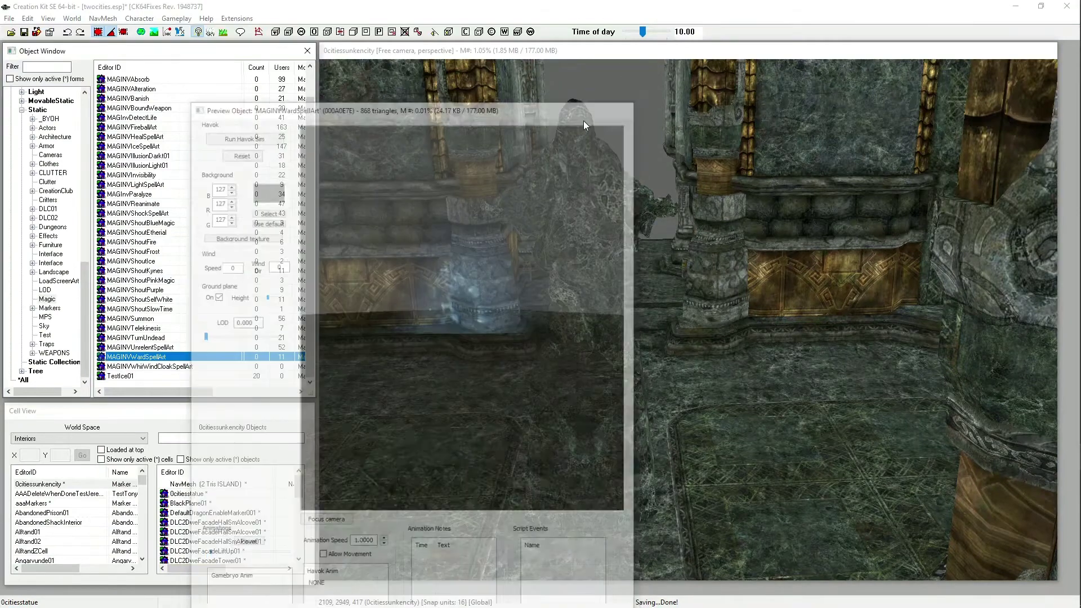
pyautogui.click(155, 352)
pyautogui.rightClick(155, 351)
pyautogui.click(191, 405)
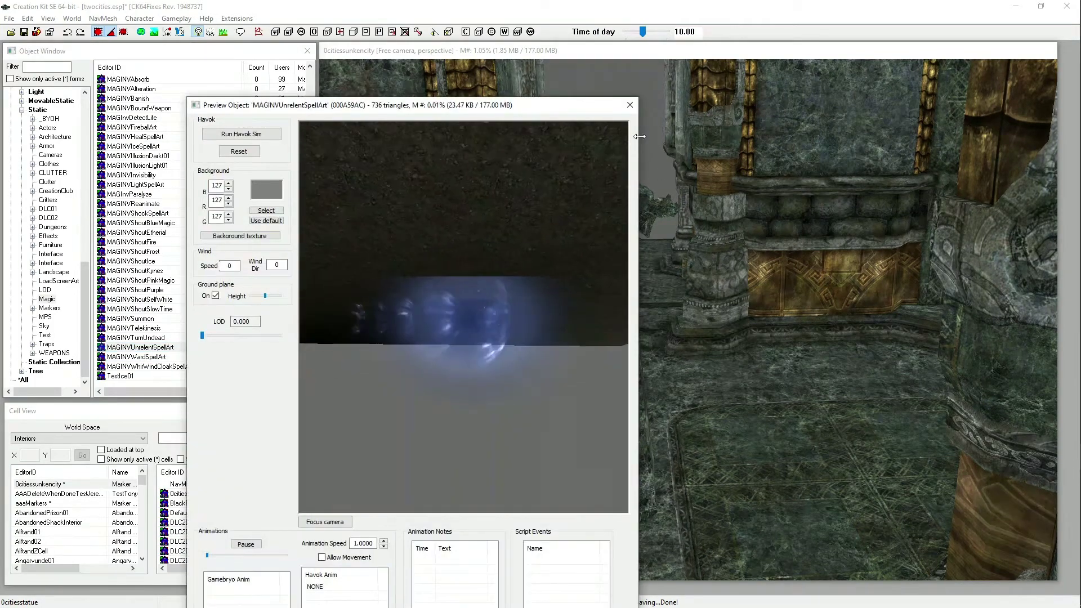
pyautogui.click(629, 105)
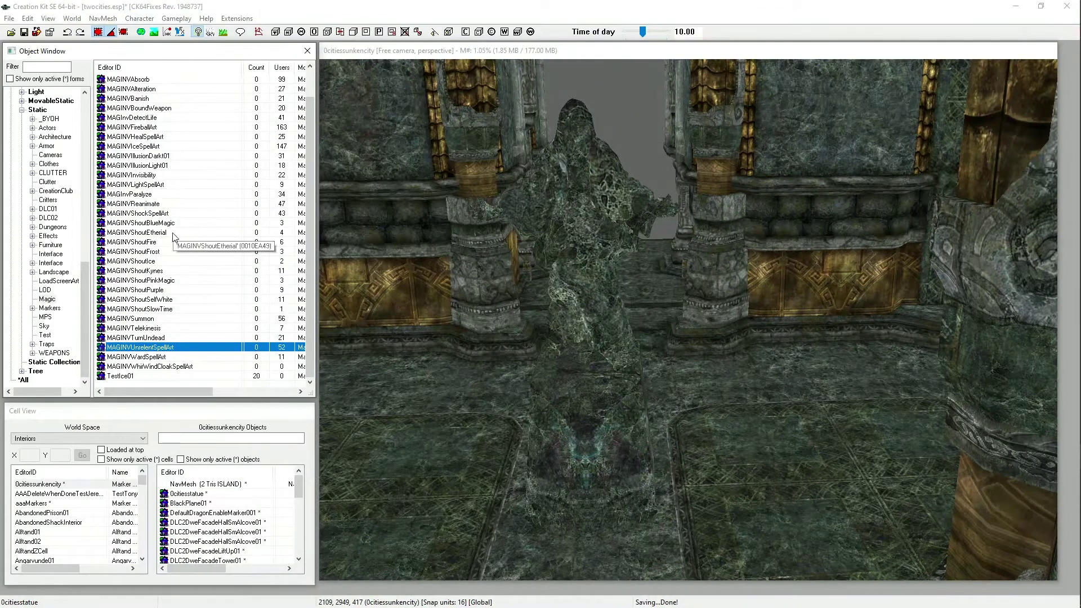
# Step: Preview MAGINVLightSpellArt and inspect its light effect in the preview before closing it
pyautogui.rightClick(159, 186)
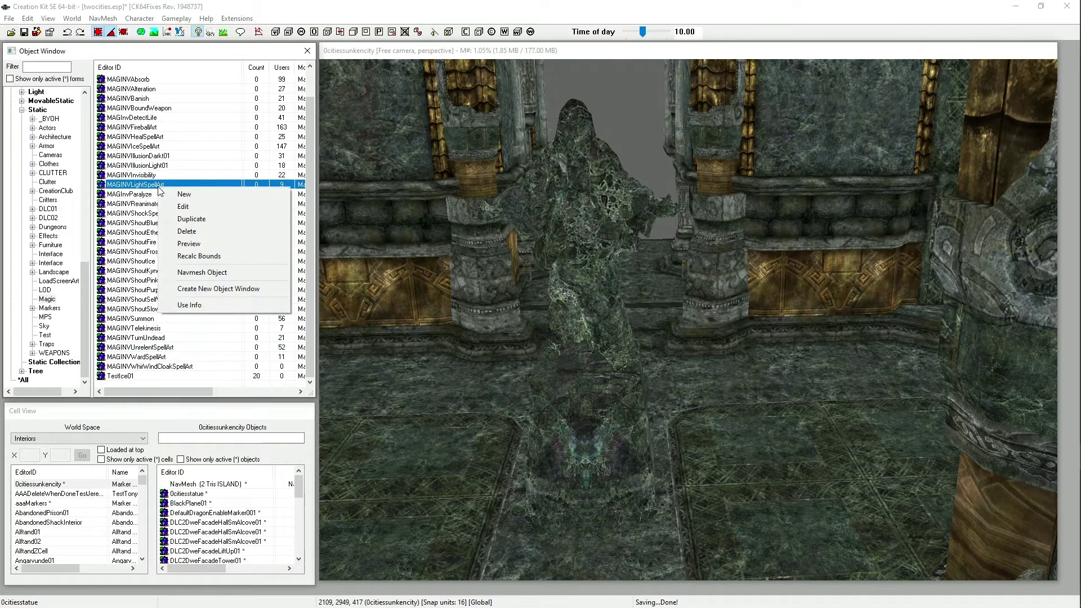
pyautogui.click(205, 248)
pyautogui.moveTo(498, 359); pyautogui.dragTo(492, 333)
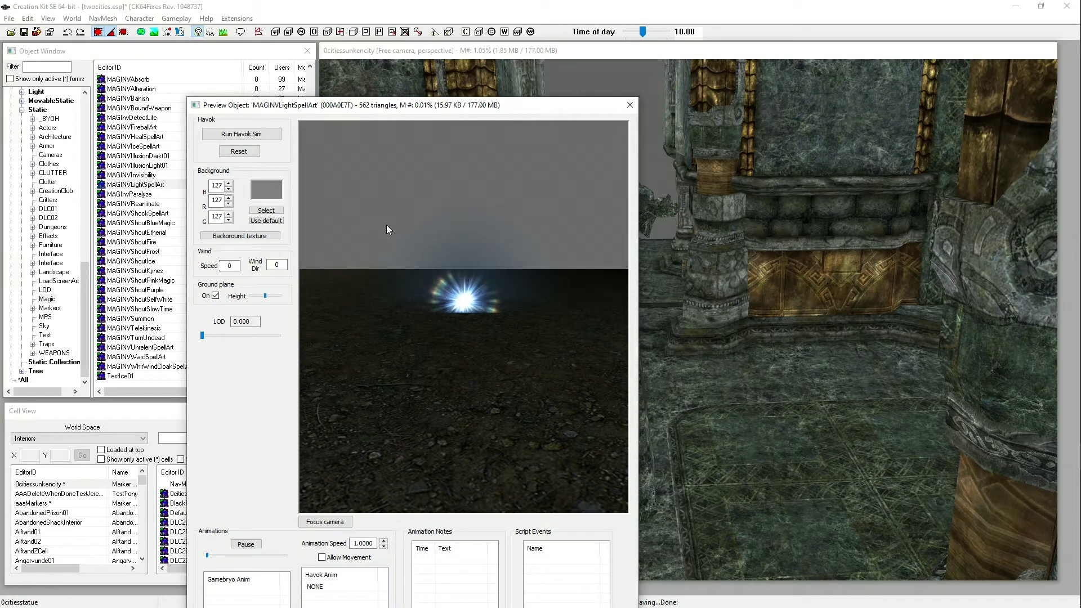
pyautogui.click(628, 105)
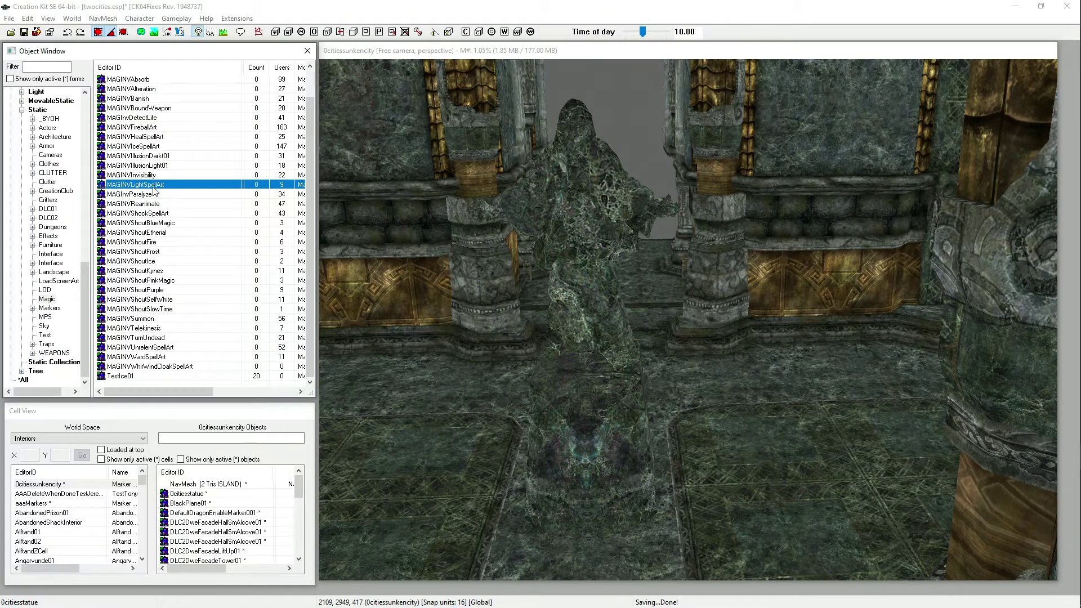
# Step: Place MAGINVLightSpellArt in the sunken city cell near the mage statue's outstretched hand
pyautogui.moveTo(407, 217); pyautogui.dragTo(487, 208)
pyautogui.keyDown('shift'); pyautogui.moveTo(561, 231); pyautogui.dragTo(603, 306, button='middle'); pyautogui.keyUp('shift')
pyautogui.scroll(2, 576, 287)
pyautogui.scroll(1, 595, 299)
pyautogui.scroll(1, 600, 303)
pyautogui.moveTo(592, 305)
pyautogui.mouseDown()
pyautogui.moveTo(645, 305)
pyautogui.moveTo(591, 311)
pyautogui.mouseUp()
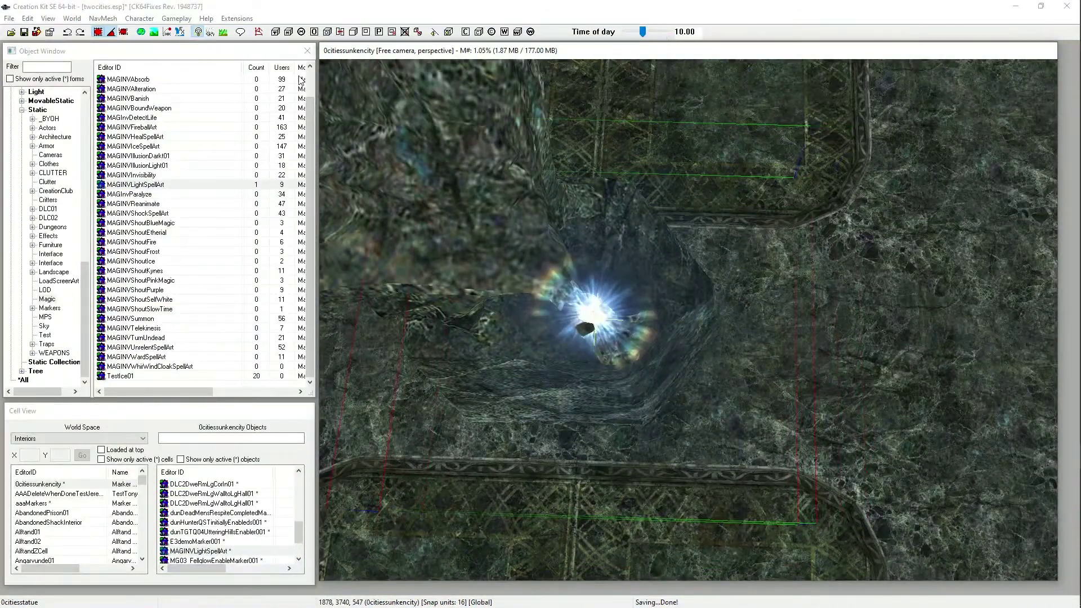
# Step: Raise the light effect so it floats just above the statue's open palm, checking it from several angles
pyautogui.click(168, 32)
pyautogui.click(584, 305)
pyautogui.keyDown('shift'); pyautogui.moveTo(584, 305); pyautogui.dragTo(643, 297, button='middle'); pyautogui.keyUp('shift')
pyautogui.moveTo(643, 297); pyautogui.dragTo(639, 242)
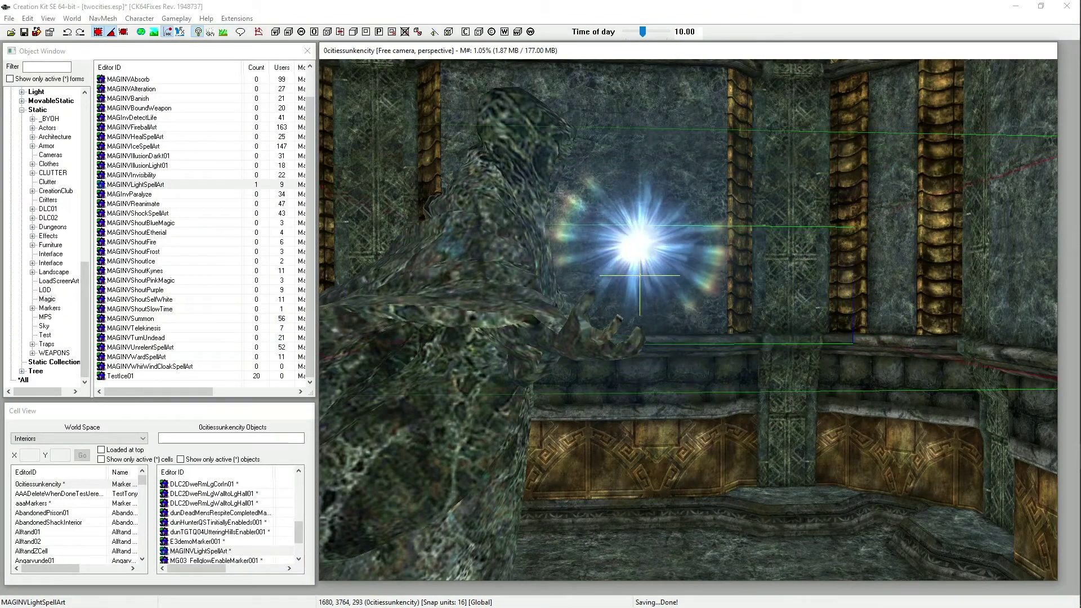
pyautogui.keyDown('shift'); pyautogui.moveTo(642, 242); pyautogui.dragTo(550, 261, button='middle'); pyautogui.keyUp('shift')
pyautogui.scroll(-3, 569, 248)
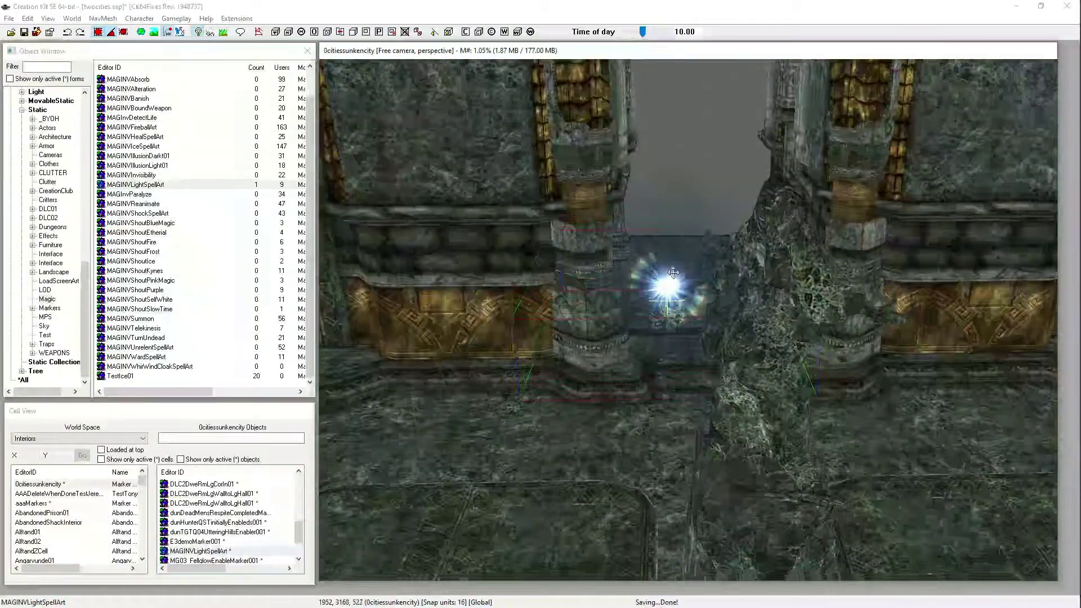
pyautogui.scroll(4, 673, 273)
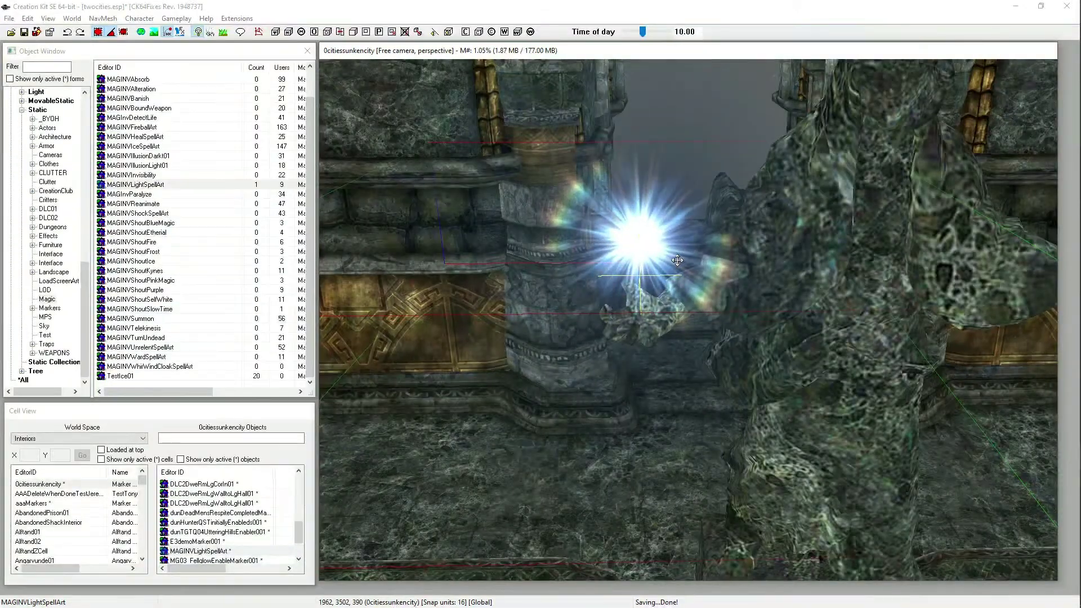
pyautogui.scroll(-3, 677, 260)
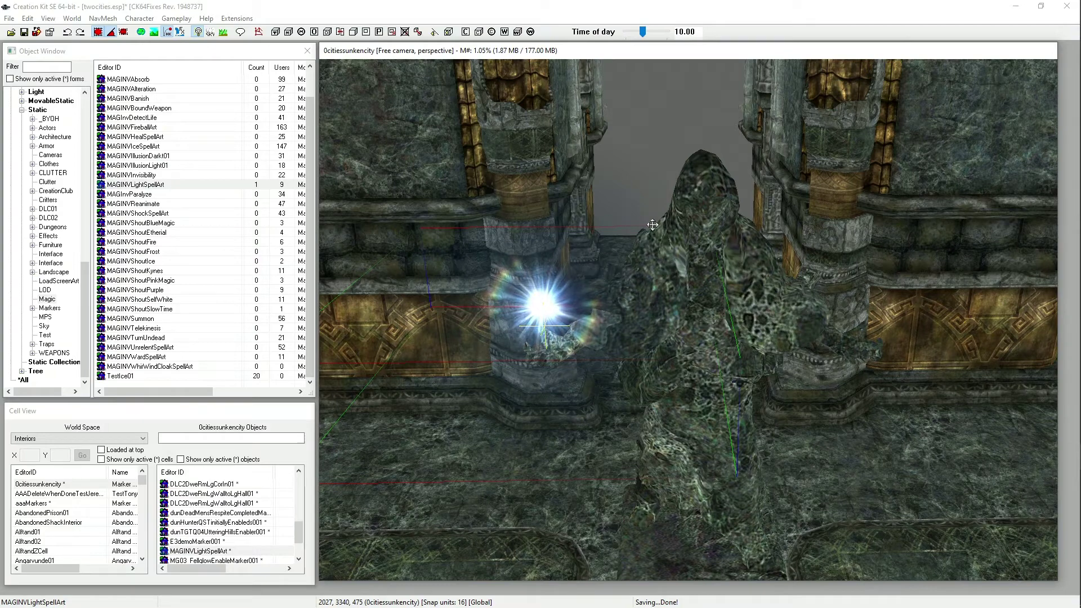
# Step: Duplicate the light effect and move the copy along one axis to the statue's other hand
pyautogui.rightClick(534, 303)
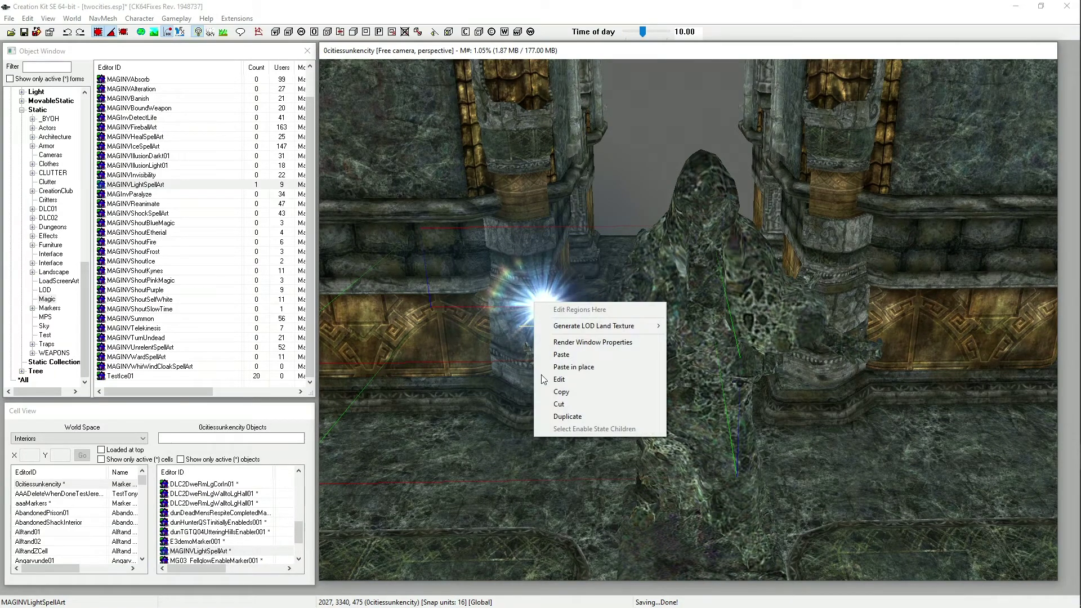
pyautogui.click(566, 416)
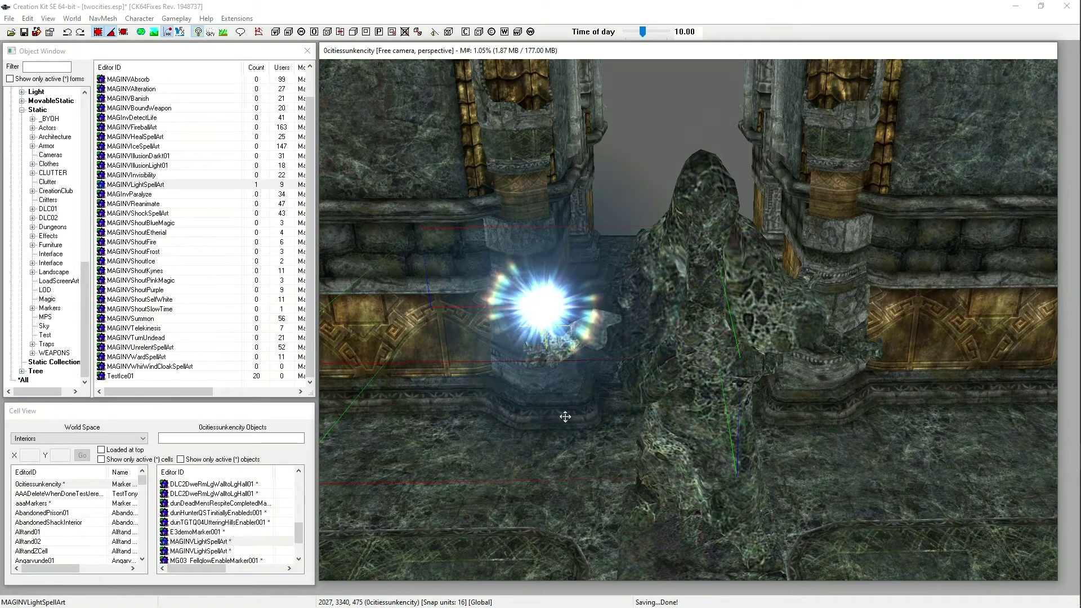
pyautogui.click(549, 301)
pyautogui.moveTo(549, 302); pyautogui.dragTo(858, 304)
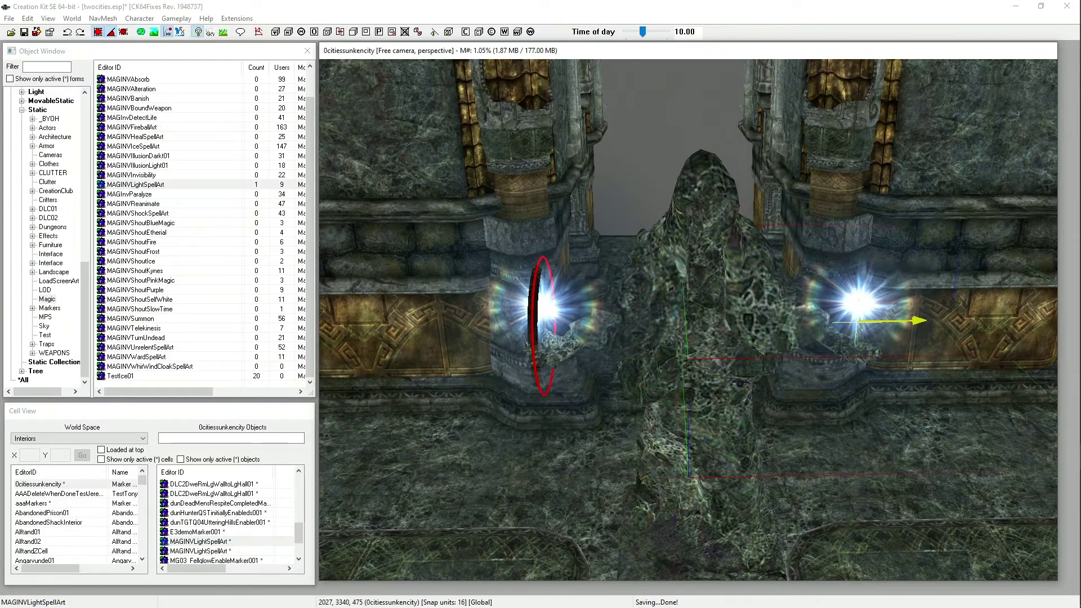
# Step: Fine-tune the duplicated light's position over the statue's other hand, using a view from above
pyautogui.keyDown('shift'); pyautogui.moveTo(857, 296); pyautogui.dragTo(625, 250, button='middle'); pyautogui.keyUp('shift')
pyautogui.scroll(-3, 934, 367)
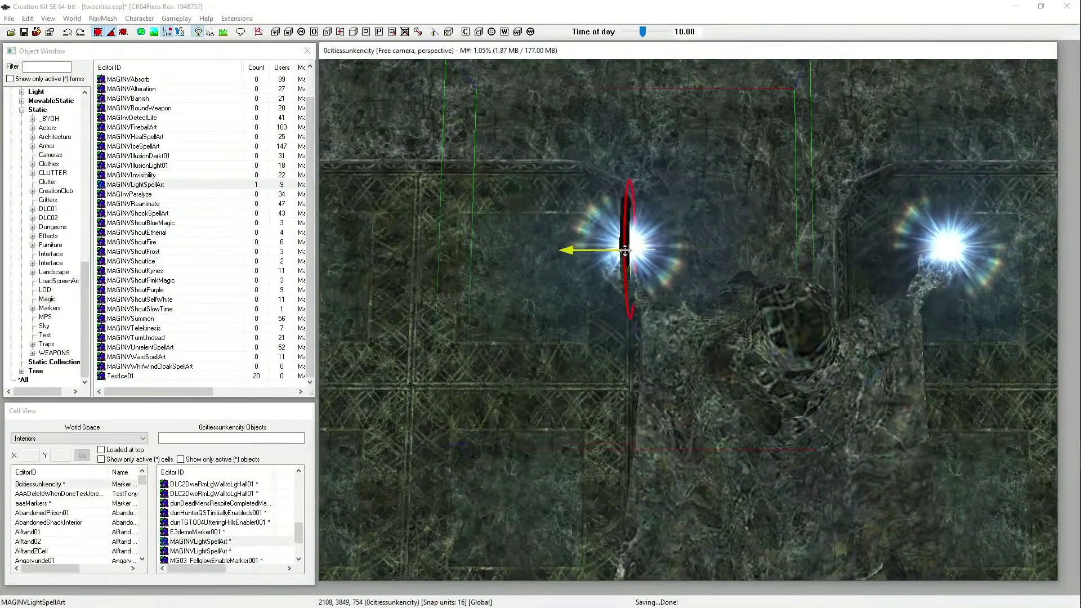
pyautogui.moveTo(625, 251)
pyautogui.mouseDown()
pyautogui.moveTo(562, 248)
pyautogui.moveTo(618, 244)
pyautogui.mouseUp()
pyautogui.moveTo(618, 244); pyautogui.dragTo(662, 262, button='middle')
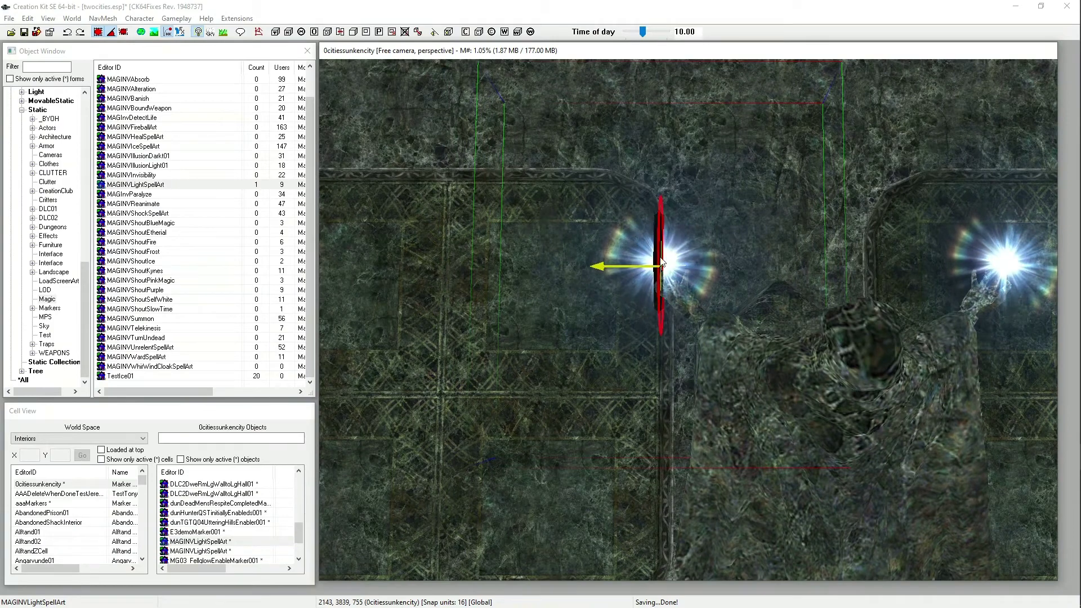
pyautogui.moveTo(661, 262); pyautogui.dragTo(619, 243, button='middle')
pyautogui.scroll(-3, 590, 254)
pyautogui.click(170, 32)
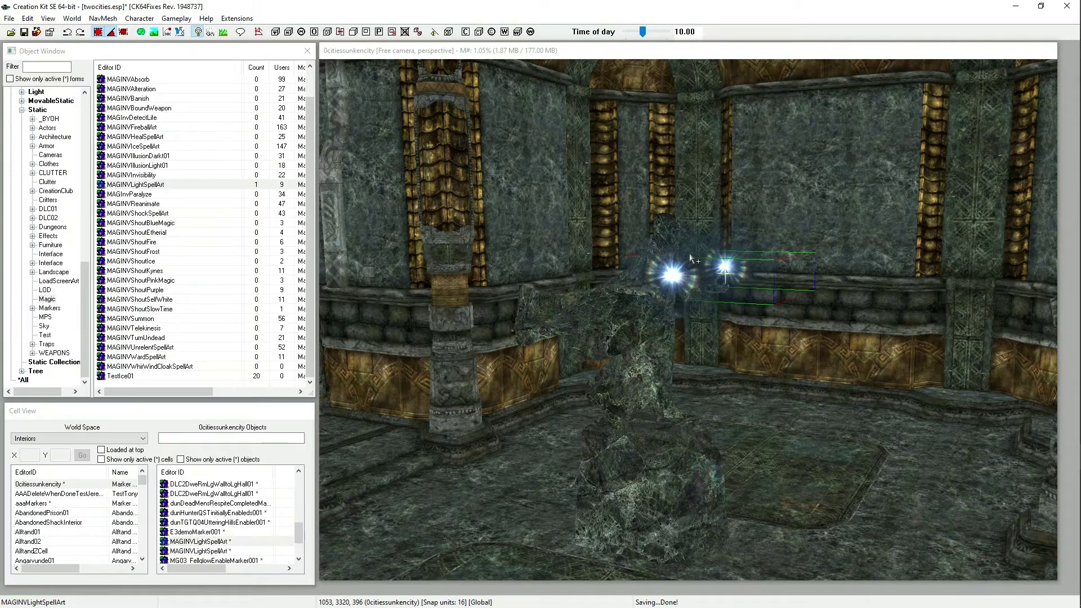
# Step: Filter the objects by moss, check the Flora and MovableStatic categories, and list the matching Tree entries
pyautogui.click(56, 65)
pyautogui.write('mo')
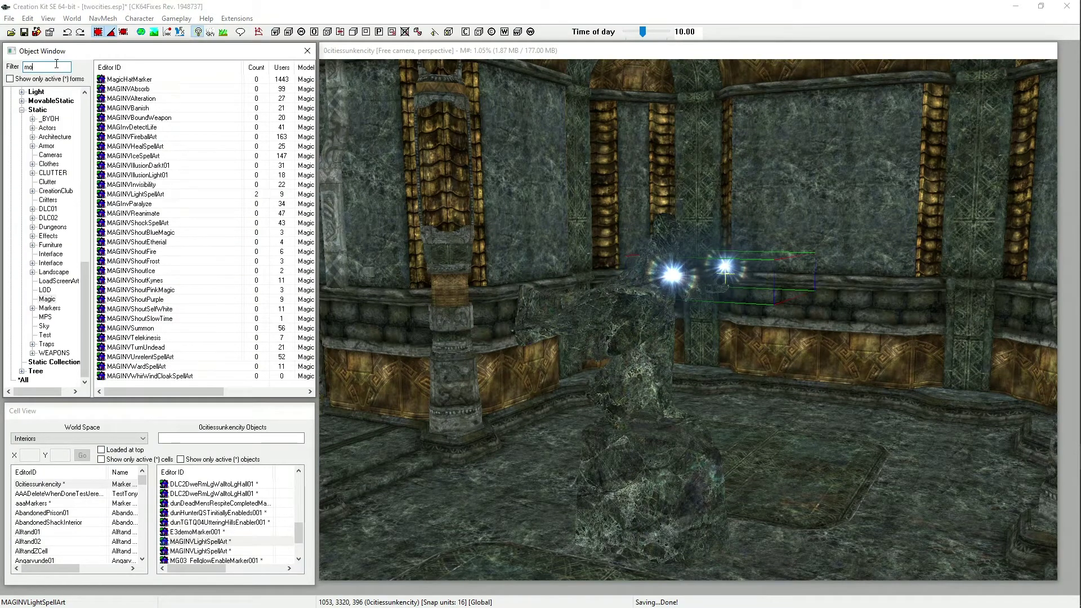
pyautogui.write('os')
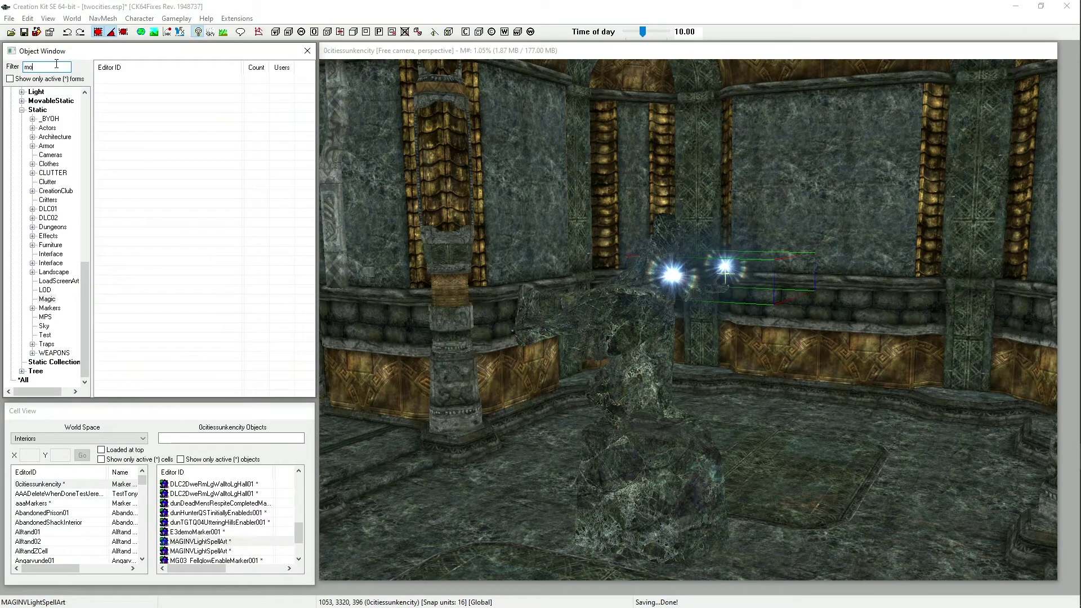
pyautogui.press('BackSpace')
pyautogui.press('BackSpace')
pyautogui.scroll(4, 58, 147)
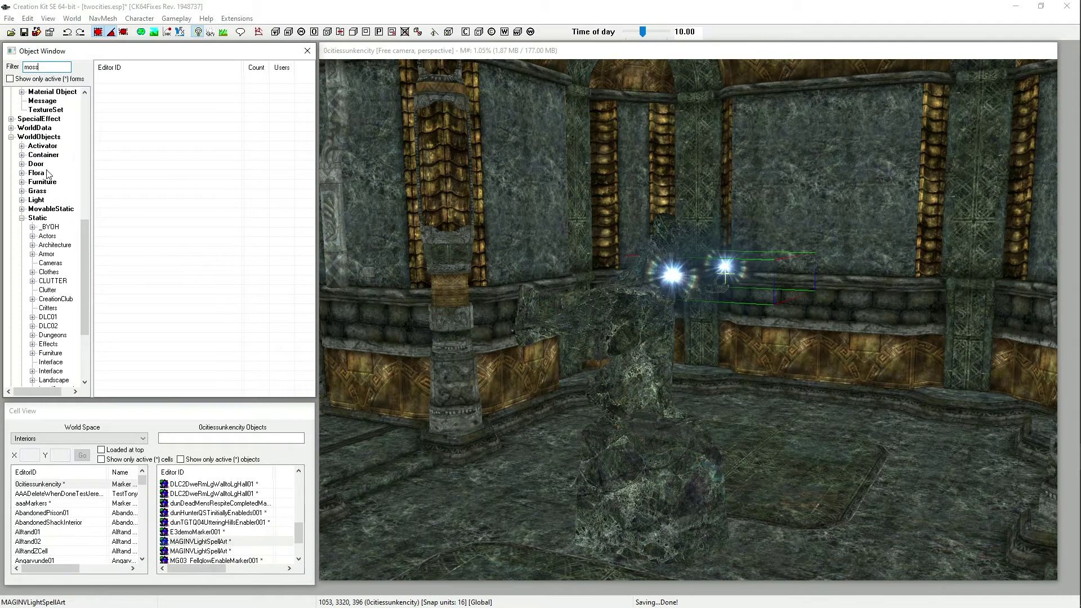
pyautogui.click(36, 173)
pyautogui.click(57, 209)
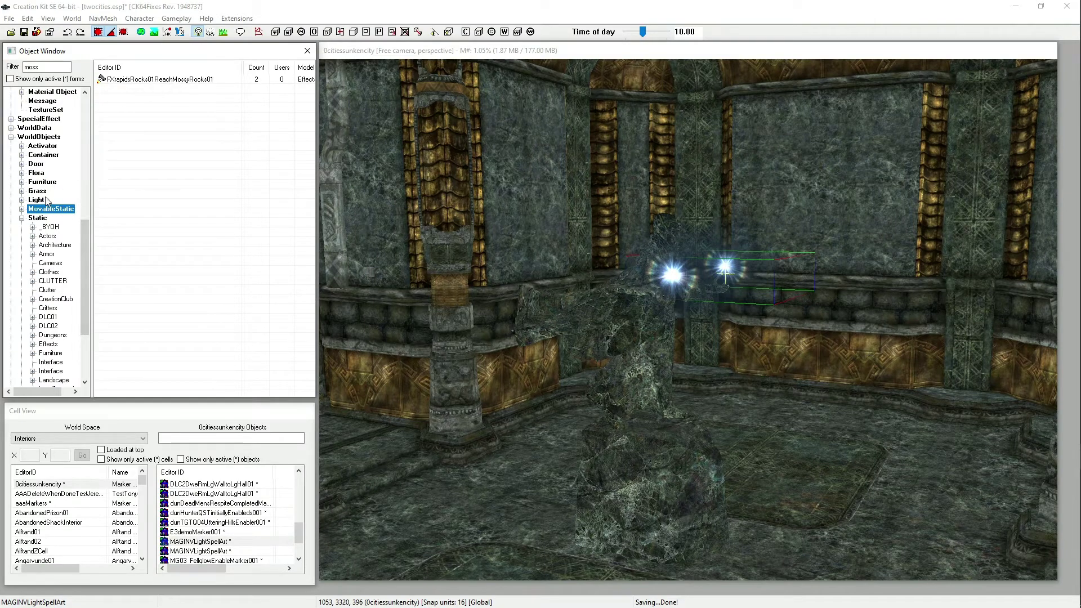
pyautogui.scroll(-4, 47, 201)
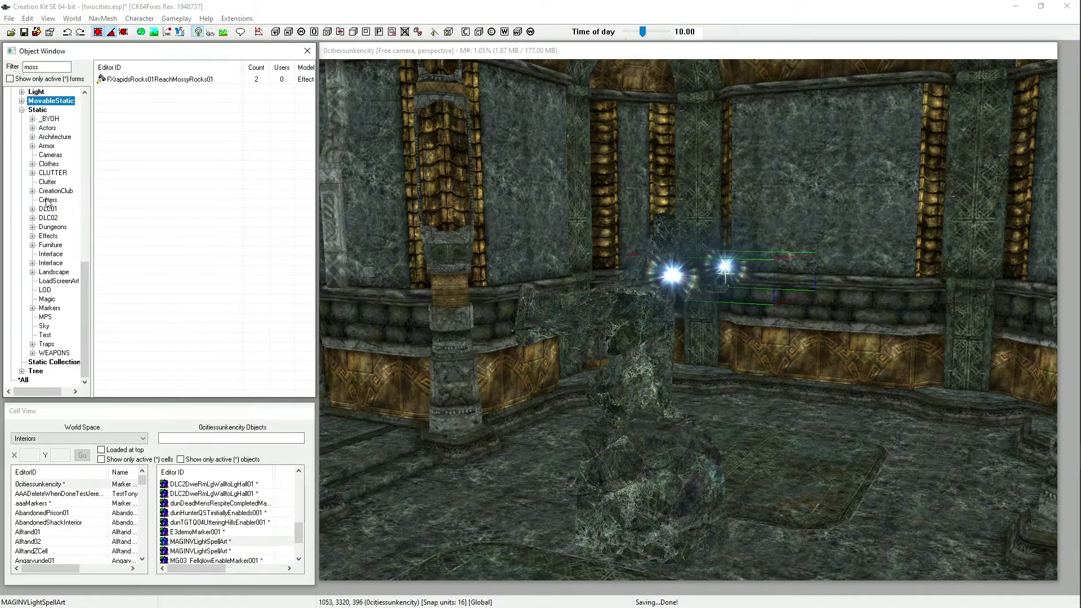
pyautogui.click(34, 371)
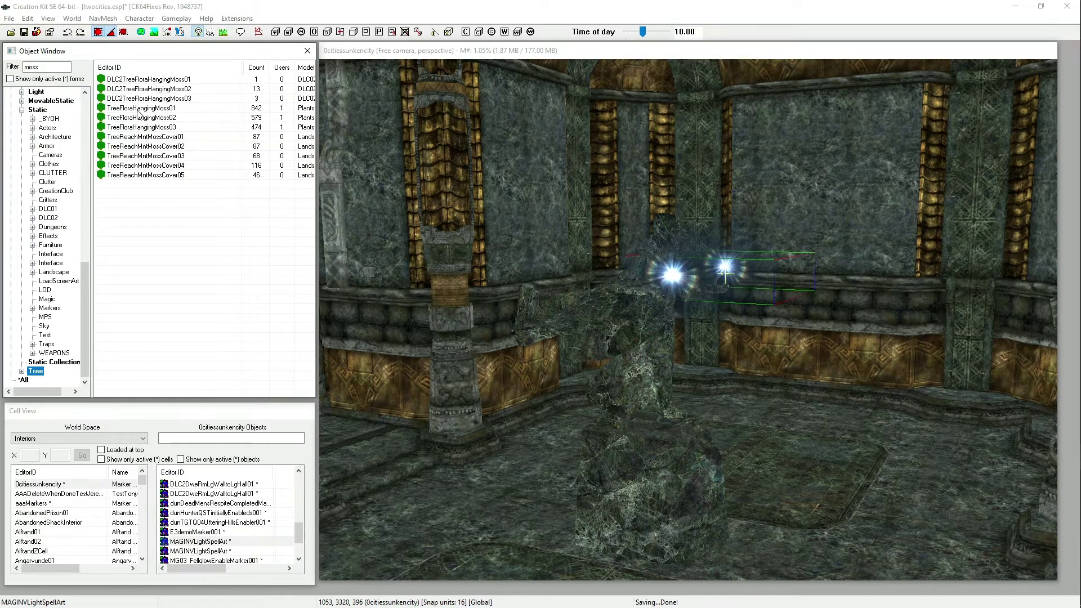
# Step: Place TreeFloraHangingMoss01 in the cell and raise it above the floor beside the mage statue
pyautogui.moveTo(137, 111); pyautogui.dragTo(572, 469)
pyautogui.moveTo(518, 431); pyautogui.dragTo(513, 394)
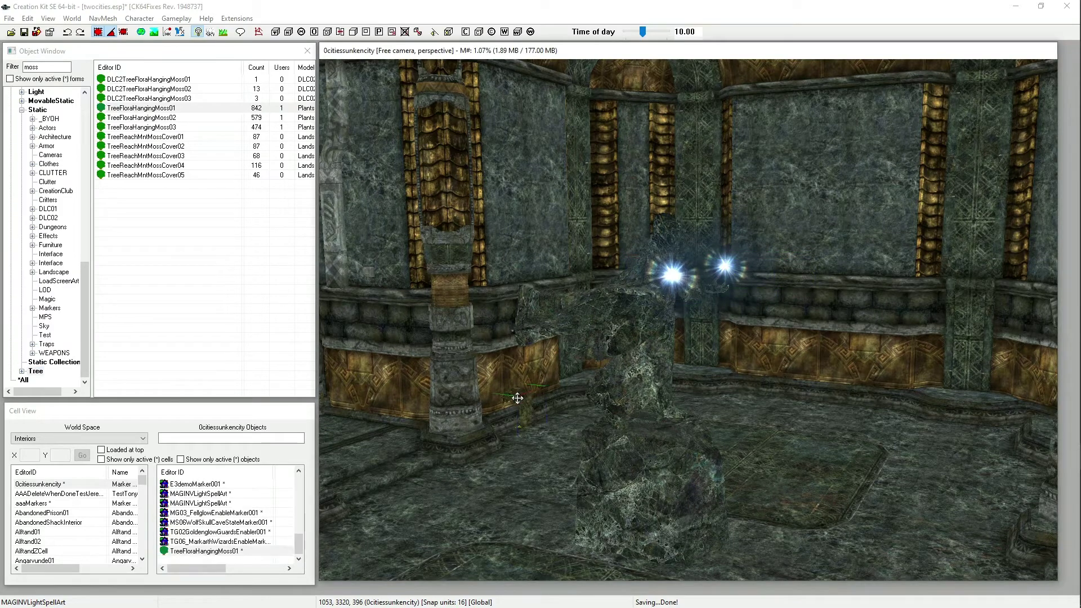
pyautogui.moveTo(440, 458); pyautogui.dragTo(425, 261)
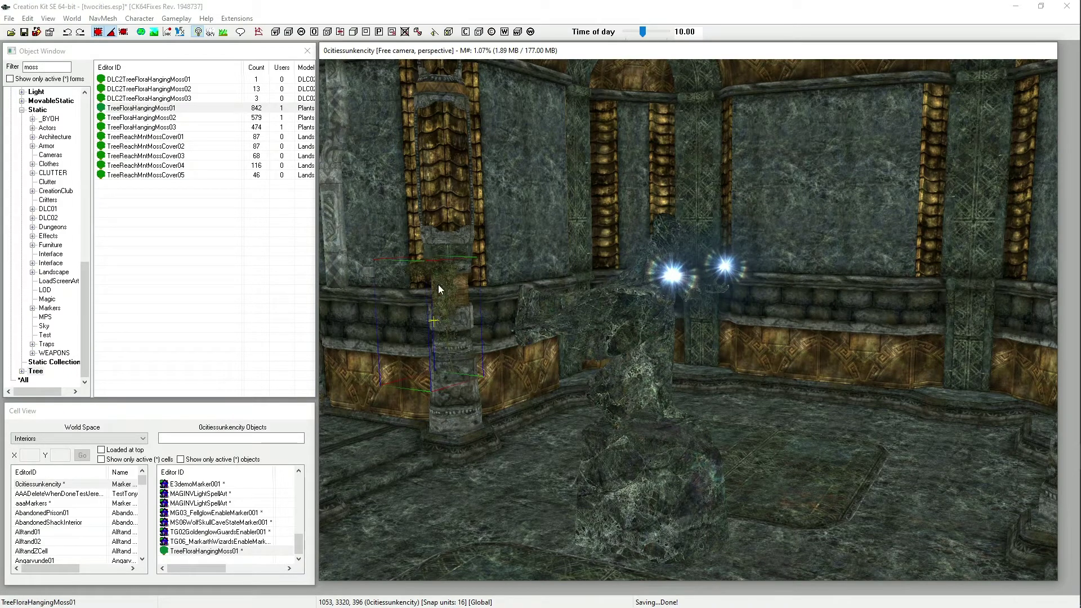
pyautogui.keyDown('shift'); pyautogui.moveTo(429, 285); pyautogui.dragTo(474, 291, button='middle'); pyautogui.keyUp('shift')
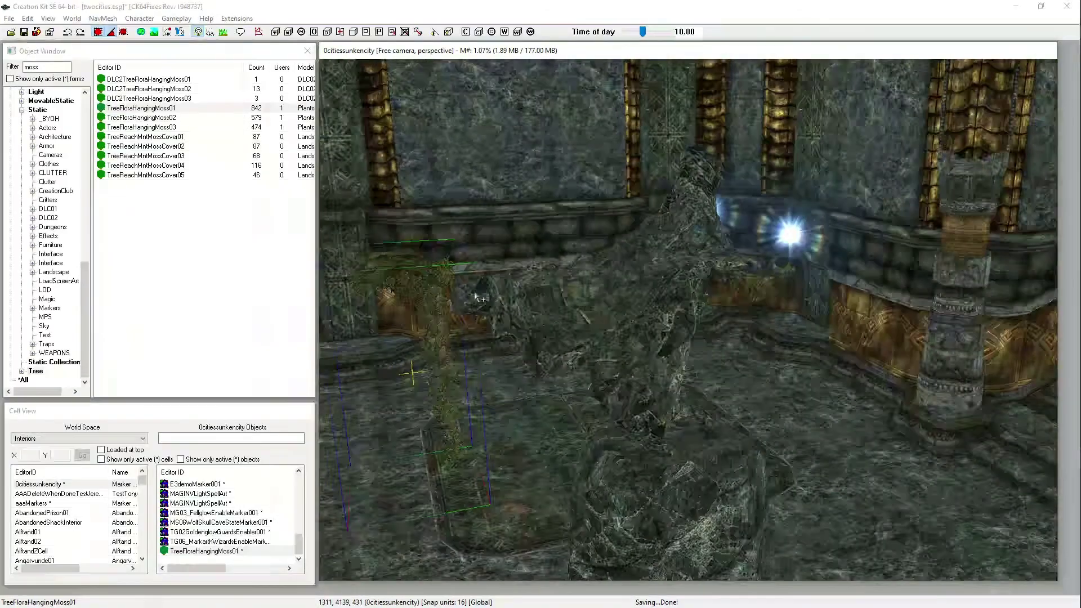
pyautogui.keyDown('shift'); pyautogui.moveTo(405, 273); pyautogui.dragTo(760, 285, button='middle'); pyautogui.keyUp('shift')
pyautogui.moveTo(395, 273); pyautogui.dragTo(386, 290)
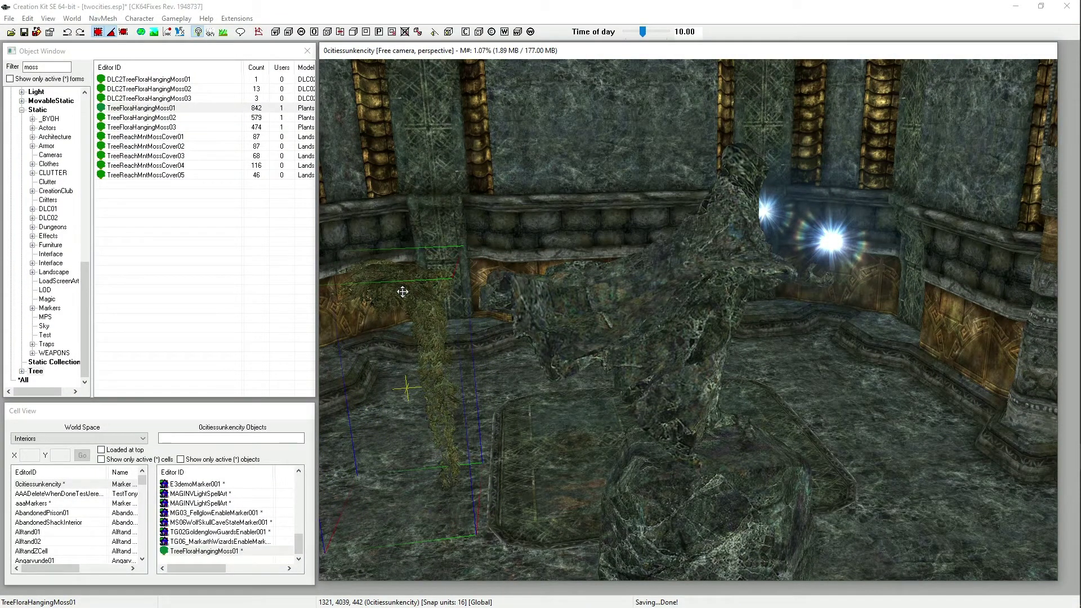
# Step: Rotate the hanging moss about its Y axis to turn it upside down
pyautogui.press('y')
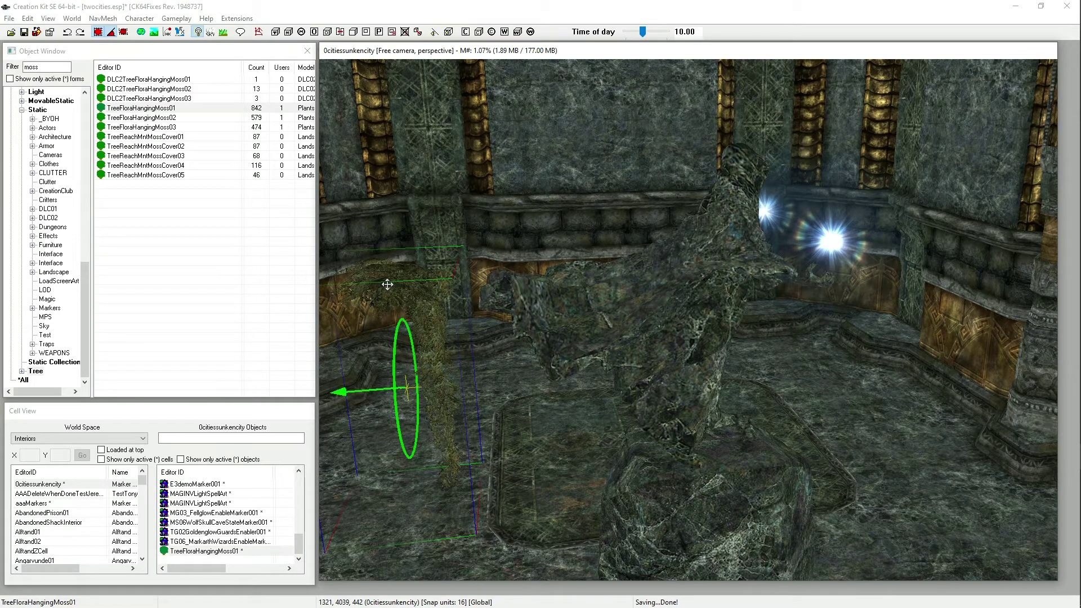
pyautogui.press('x')
pyautogui.press('y')
pyautogui.press('x')
pyautogui.press('y')
pyautogui.moveTo(406, 360); pyautogui.dragTo(386, 276, button='right')
# Step: Select the upside-down moss, drop it to the floor between the columns and the statue, and toggle grid snapping
pyautogui.click(432, 441)
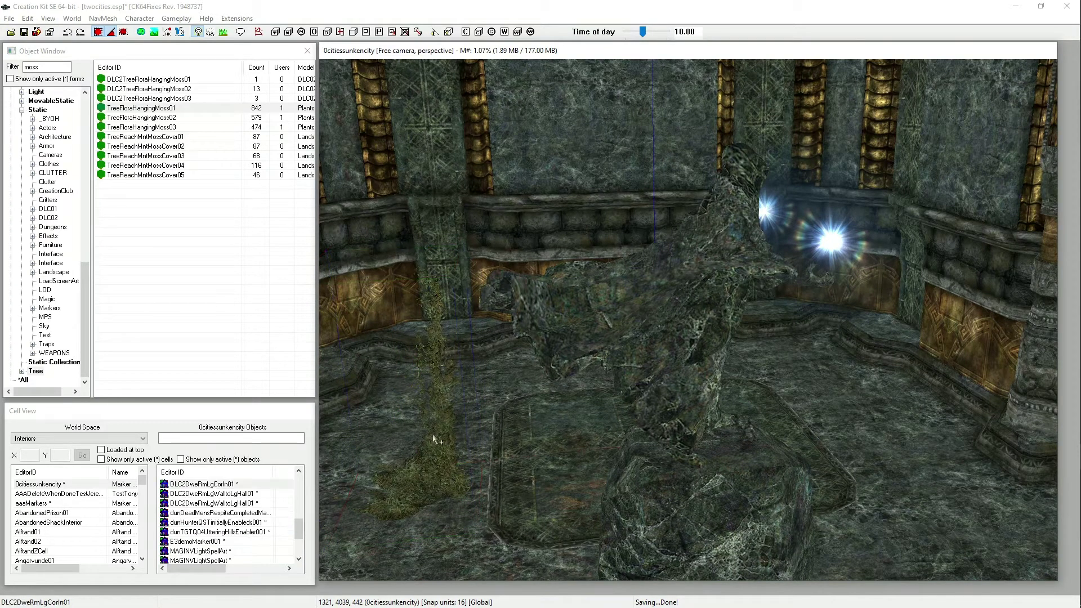
pyautogui.click(431, 471)
pyautogui.press('shift')
pyautogui.press('shift')
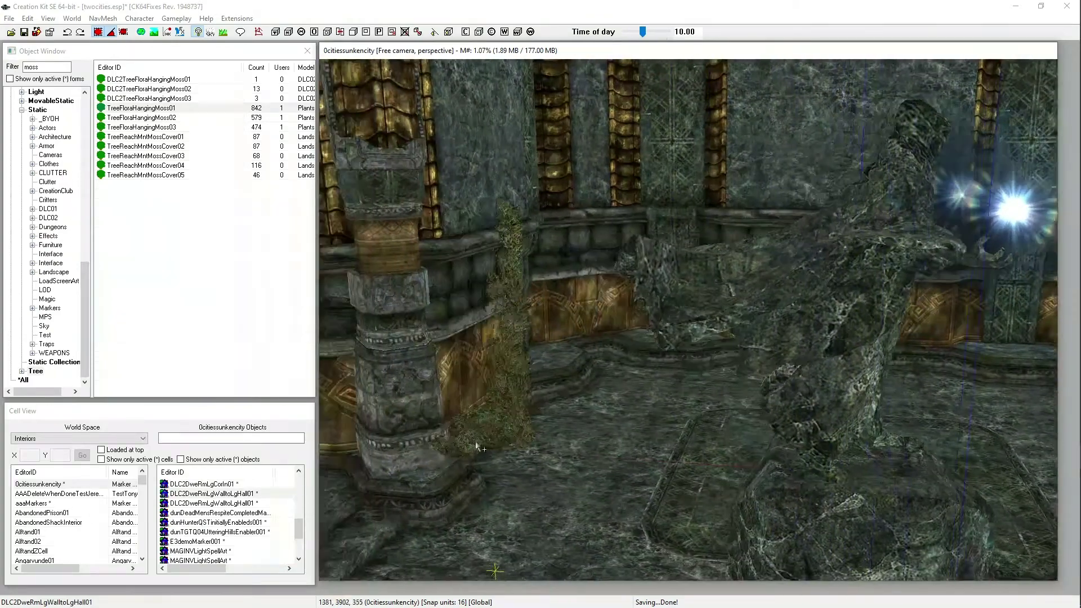
pyautogui.click(488, 429)
pyautogui.scroll(-6, 488, 429)
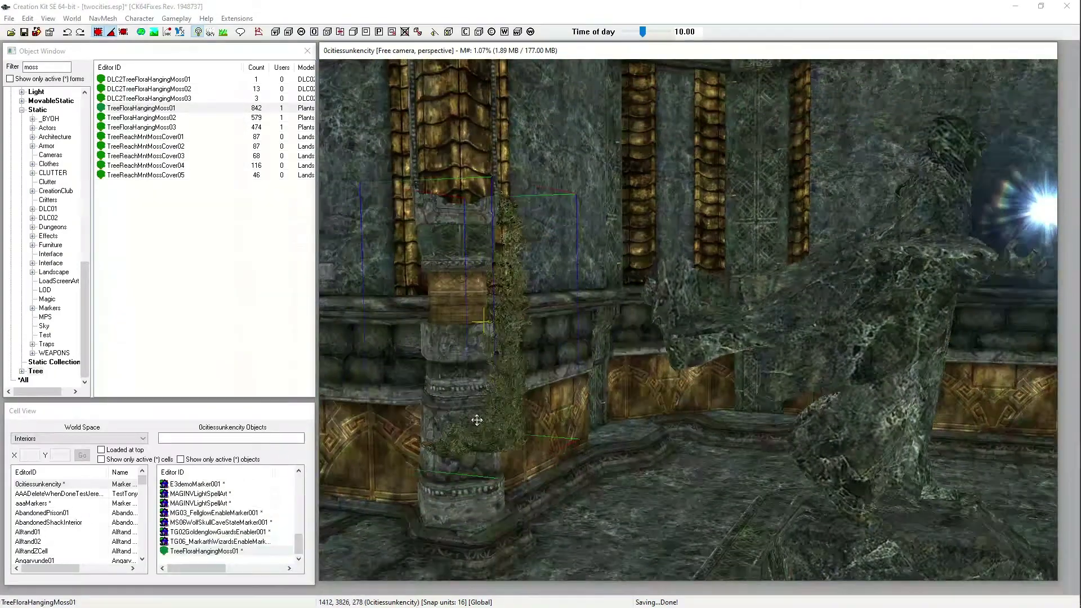
pyautogui.scroll(-3, 476, 420)
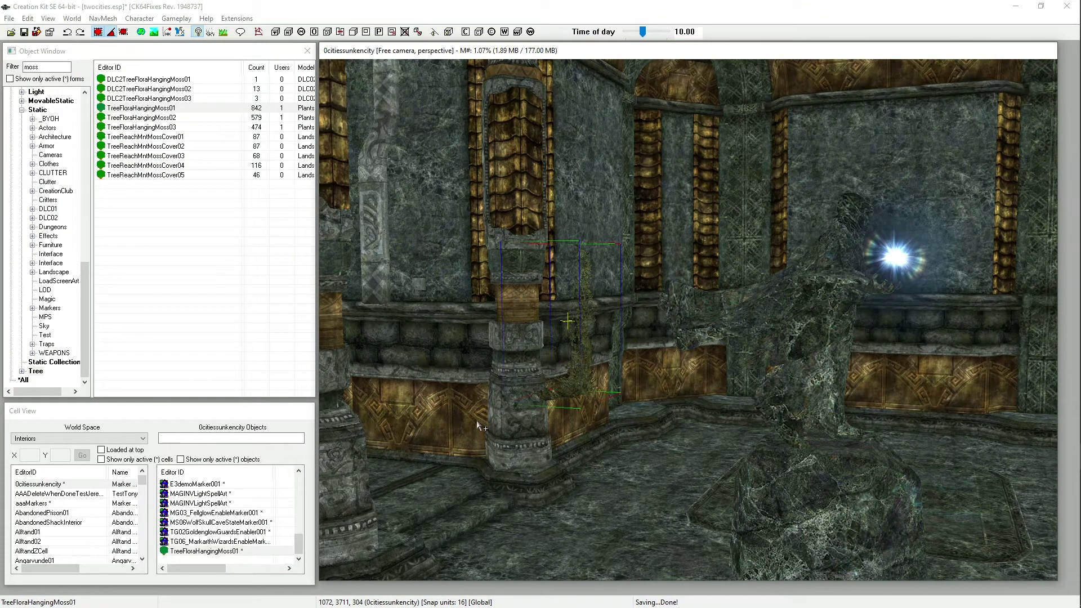
pyautogui.press('f')
pyautogui.moveTo(499, 473)
pyautogui.mouseDown(button='middle')
pyautogui.moveTo(518, 436)
pyautogui.moveTo(489, 463)
pyautogui.mouseUp(button='middle')
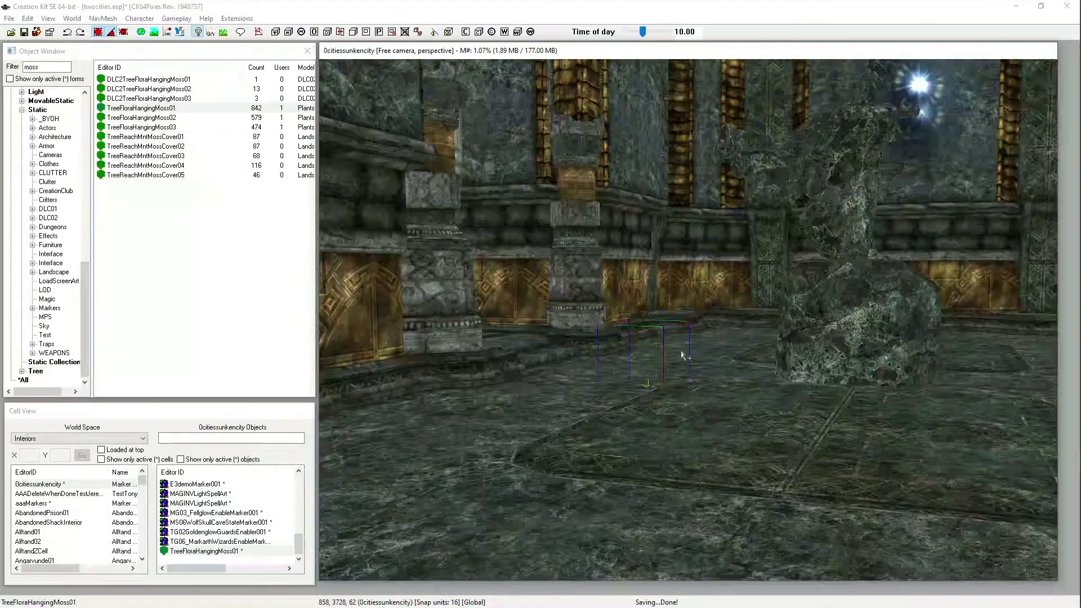
pyautogui.click(98, 32)
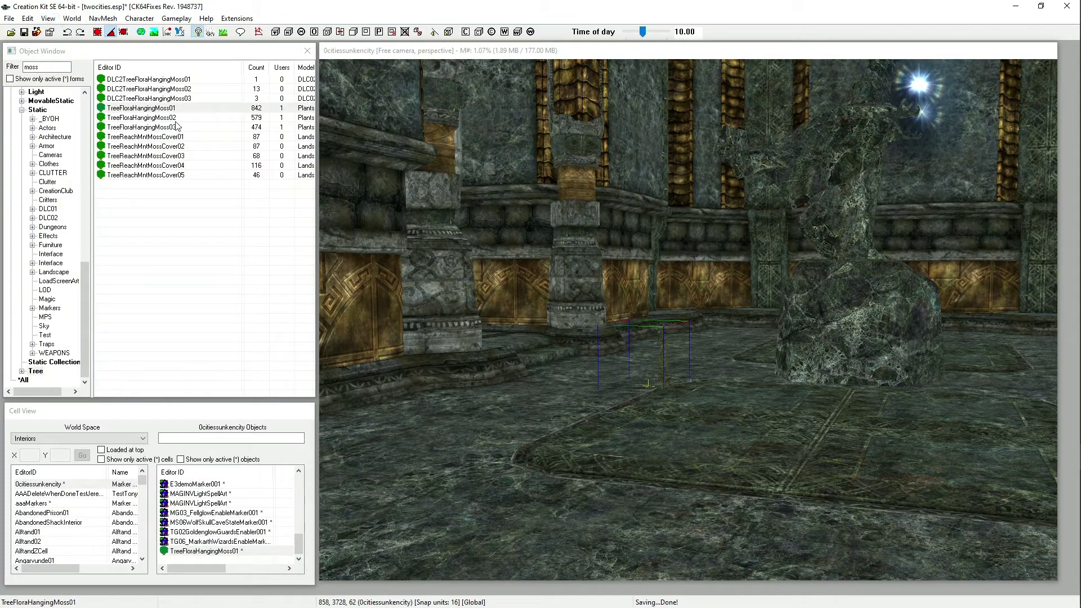
# Step: Raise the upside-down TreeFloraHangingMoss01 out of the floor and move it along the edge of the patterned floor panel
pyautogui.moveTo(620, 372); pyautogui.dragTo(615, 361, button='middle')
pyautogui.scroll(3, 614, 360)
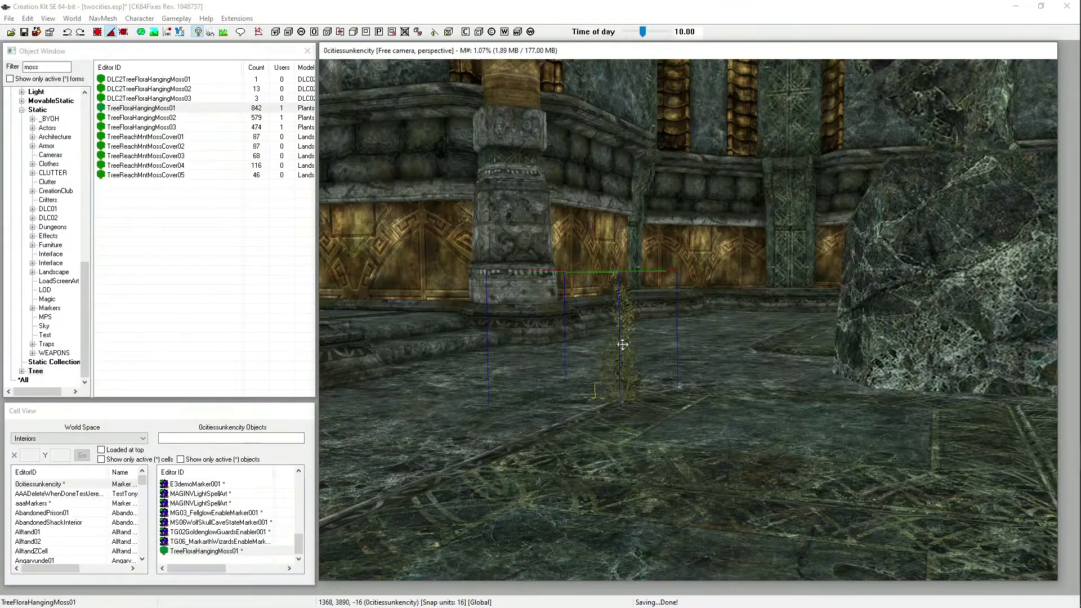
pyautogui.press('z')
pyautogui.moveTo(624, 364); pyautogui.dragTo(619, 252)
pyautogui.keyDown('shift'); pyautogui.moveTo(619, 252); pyautogui.dragTo(566, 281, button='middle'); pyautogui.keyUp('shift')
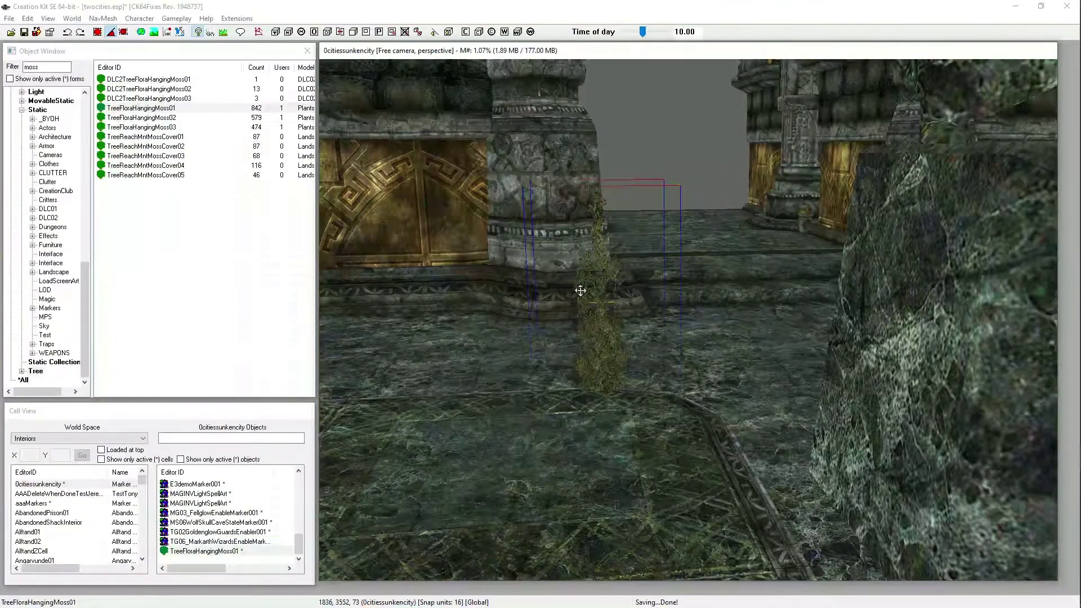
pyautogui.moveTo(590, 309); pyautogui.dragTo(475, 317)
# Step: Place TreeFloraHangingMoss02 beside the first moss, turn it upside down and raise it to stand on the floor
pyautogui.scroll(-2, 474, 317)
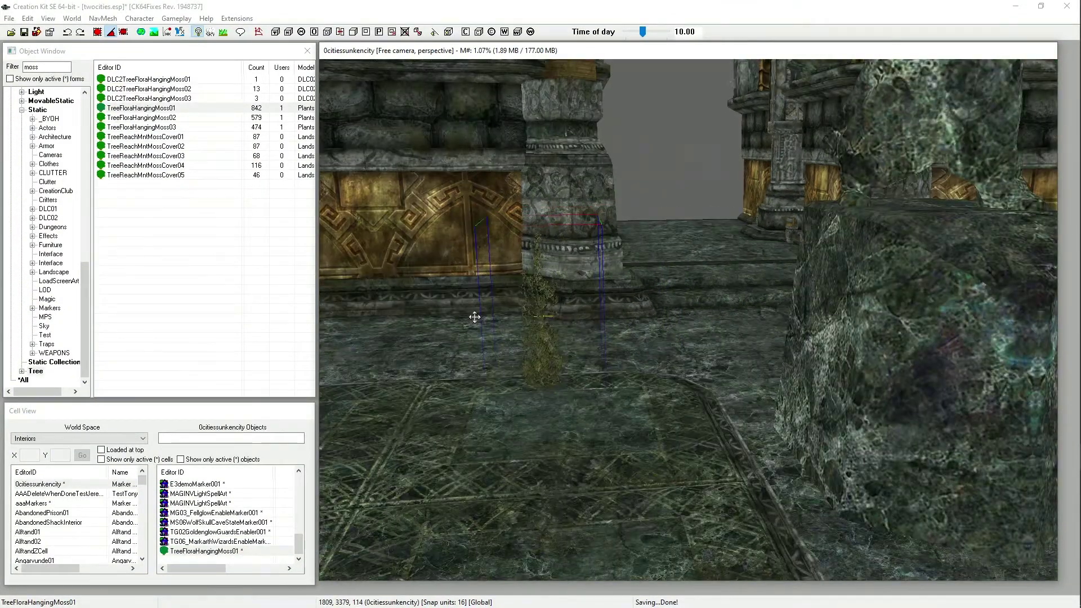
pyautogui.keyDown('shift'); pyautogui.moveTo(475, 317); pyautogui.dragTo(473, 329, button='middle'); pyautogui.keyUp('shift')
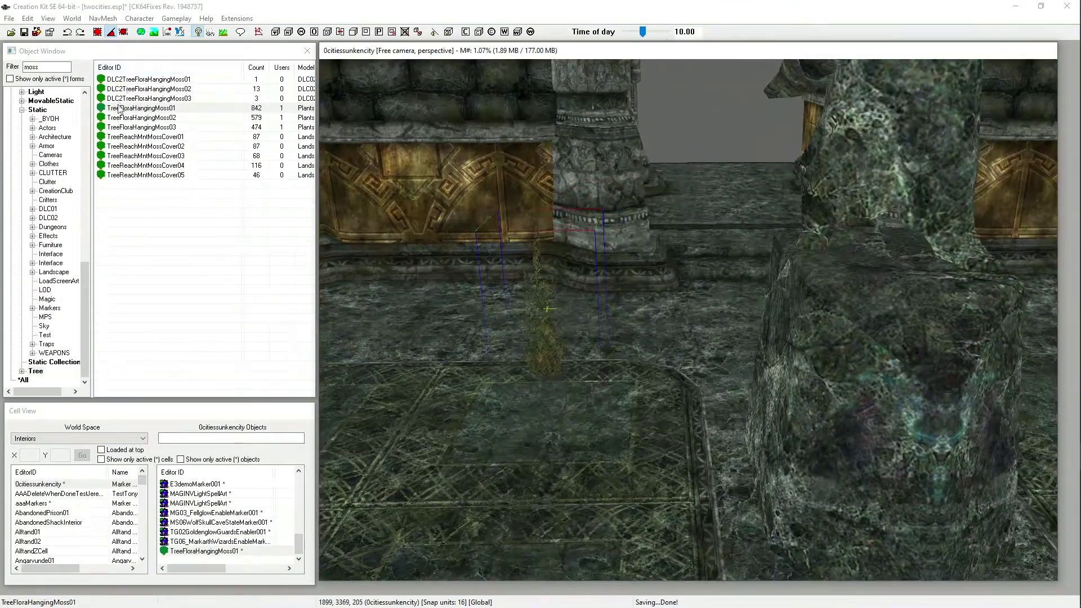
pyautogui.moveTo(143, 120); pyautogui.dragTo(434, 325)
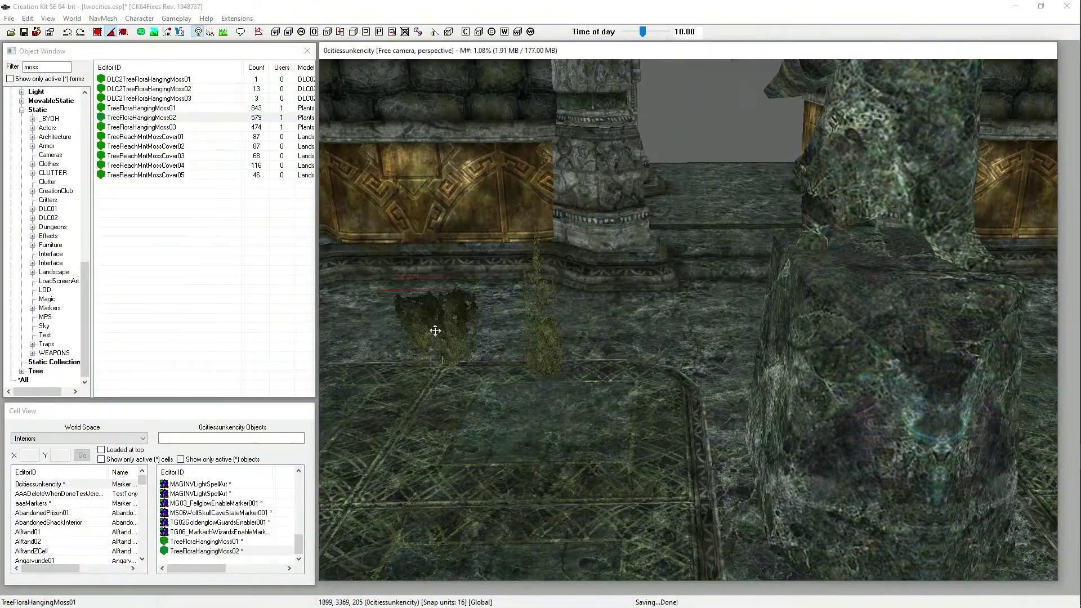
pyautogui.moveTo(435, 325); pyautogui.dragTo(440, 332, button='right')
pyautogui.moveTo(425, 341); pyautogui.dragTo(414, 282)
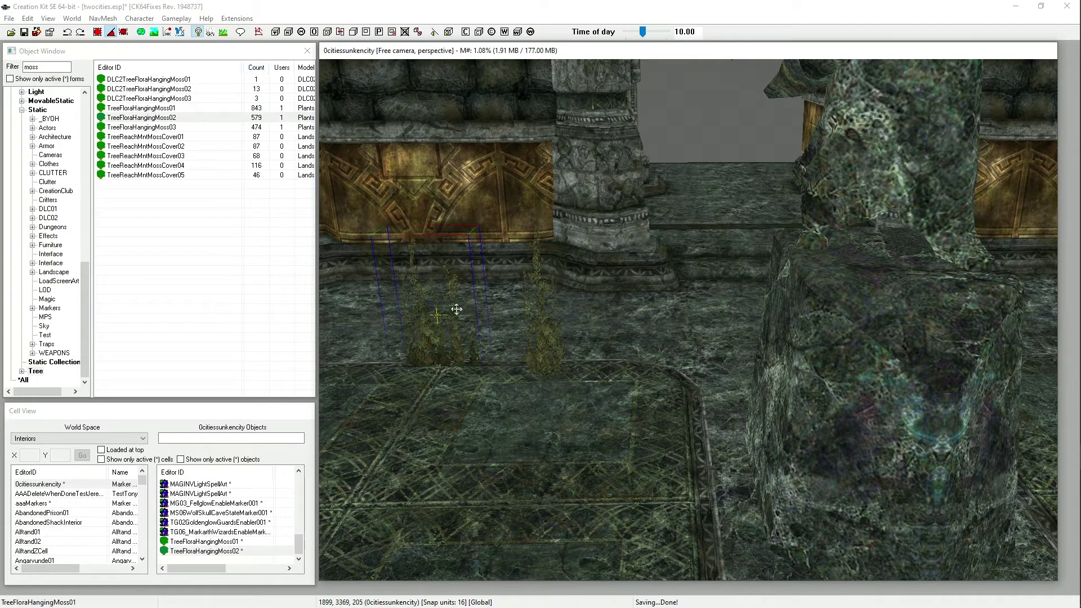
pyautogui.moveTo(439, 316); pyautogui.dragTo(451, 305, button='right')
# Step: Place TreeFloraHangingMoss03 on the floor panel near the other two mosses, turn it upside down and raise it
pyautogui.keyDown('shift'); pyautogui.moveTo(451, 305); pyautogui.dragTo(507, 274, button='middle'); pyautogui.keyUp('shift')
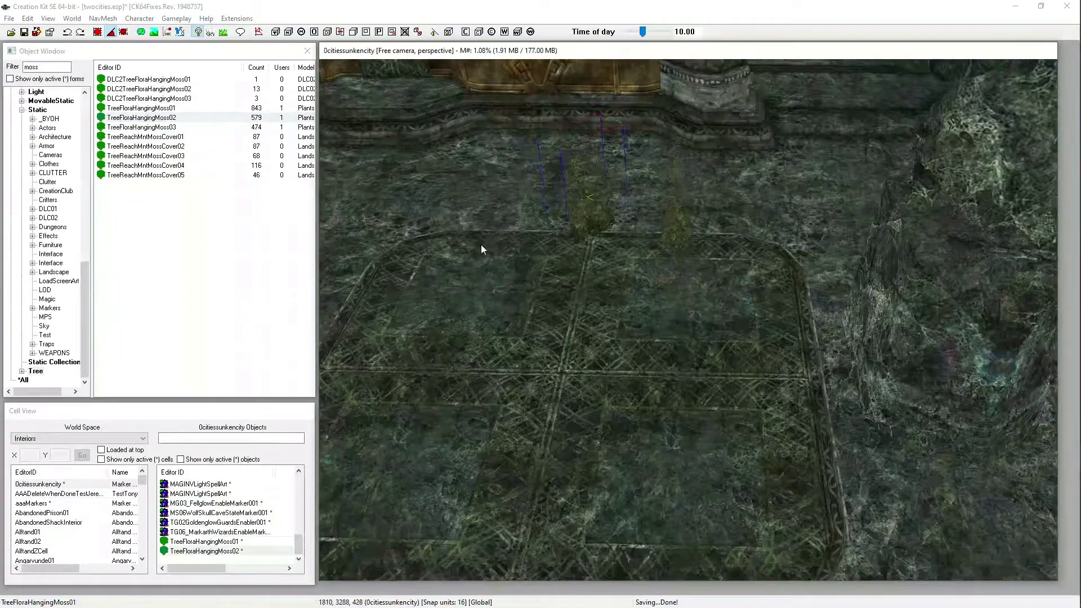
pyautogui.click(152, 128)
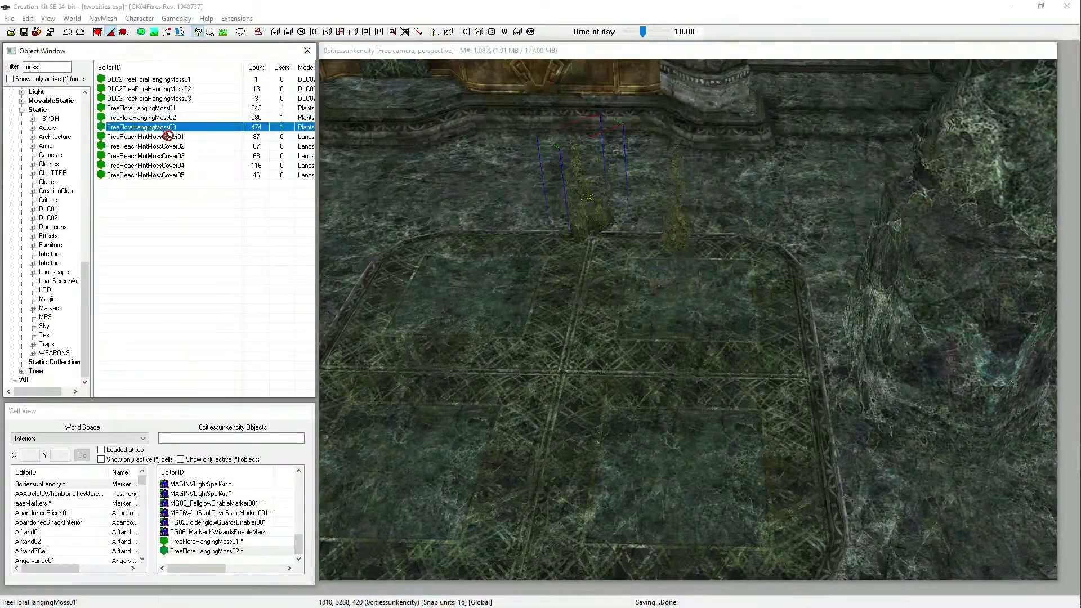
pyautogui.moveTo(160, 127); pyautogui.dragTo(578, 359)
pyautogui.moveTo(584, 353)
pyautogui.mouseDown(button='right')
pyautogui.moveTo(605, 354)
pyautogui.moveTo(581, 350)
pyautogui.mouseUp(button='right')
pyautogui.press('z')
pyautogui.moveTo(582, 351); pyautogui.dragTo(623, 254)
pyautogui.keyDown('shift'); pyautogui.moveTo(622, 228); pyautogui.dragTo(656, 248, button='middle'); pyautogui.keyUp('shift')
pyautogui.keyDown('shift'); pyautogui.moveTo(599, 299); pyautogui.dragTo(622, 310, button='middle'); pyautogui.keyUp('shift')
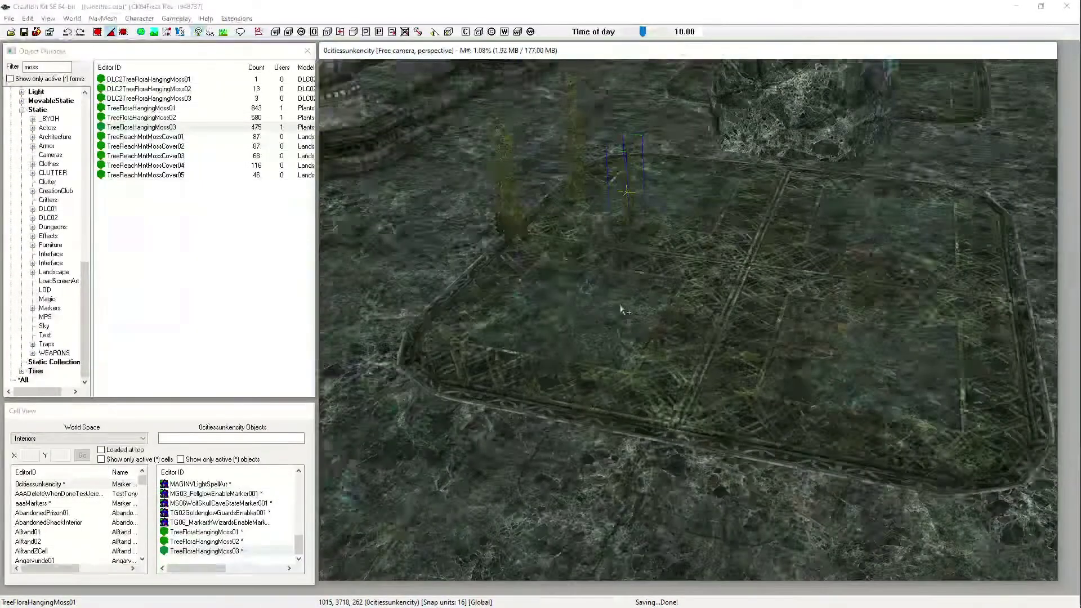
# Step: Select the three placed hanging moss pieces, TreeFloraHangingMoss01 to 03, together and duplicate them
pyautogui.scroll(-4, 678, 286)
pyautogui.moveTo(678, 283); pyautogui.dragTo(668, 292, button='middle')
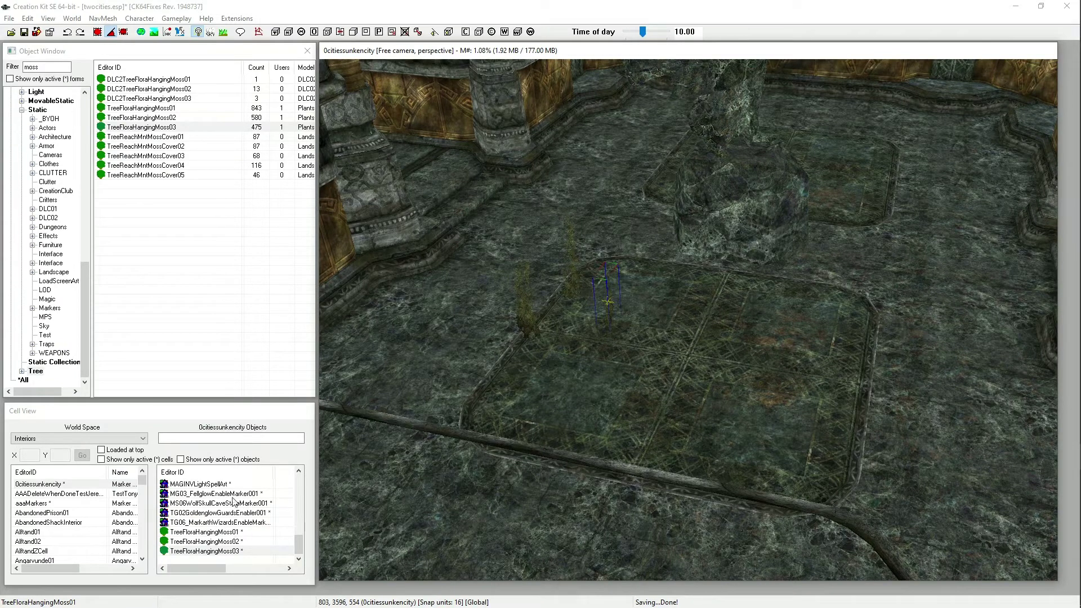
pyautogui.moveTo(128, 411); pyautogui.dragTo(128, 417)
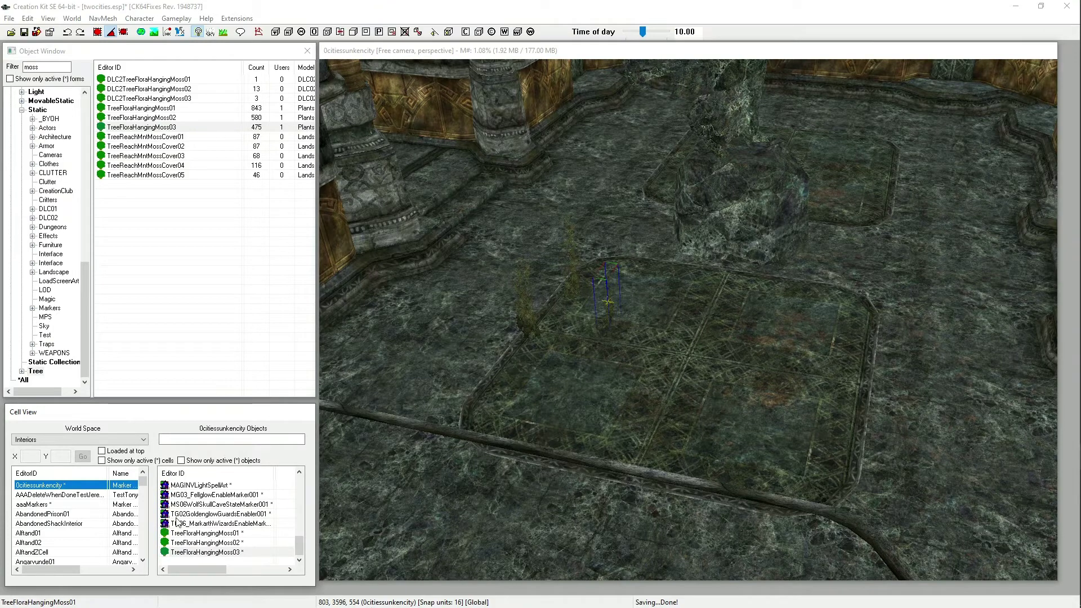
pyautogui.click(212, 534)
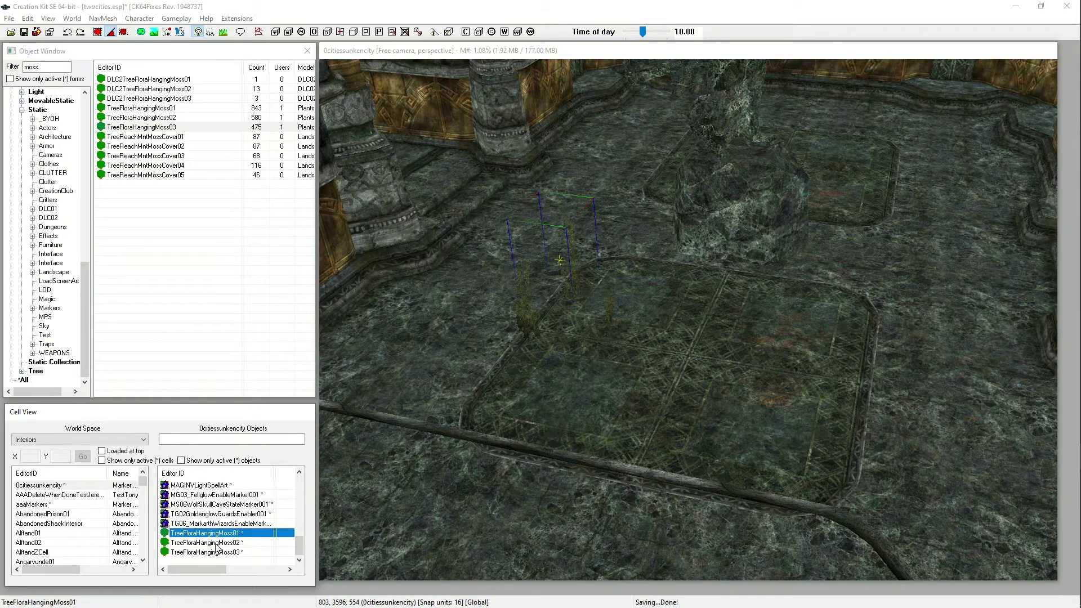
pyautogui.keyDown('ctrl'); pyautogui.click(215, 543); pyautogui.keyUp('ctrl')
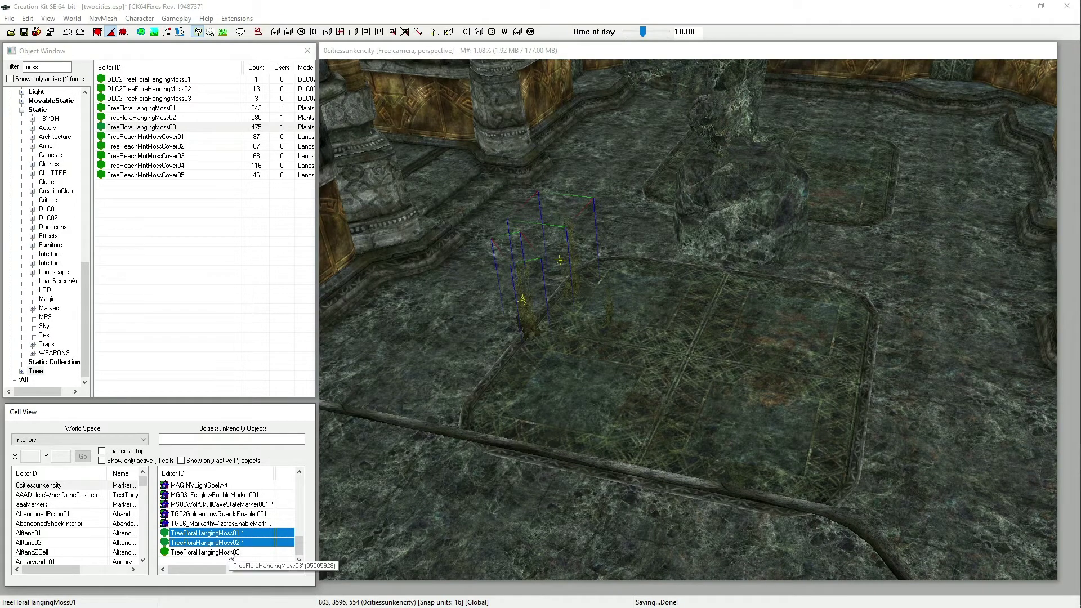
pyautogui.keyDown('ctrl'); pyautogui.click(230, 552); pyautogui.keyUp('ctrl')
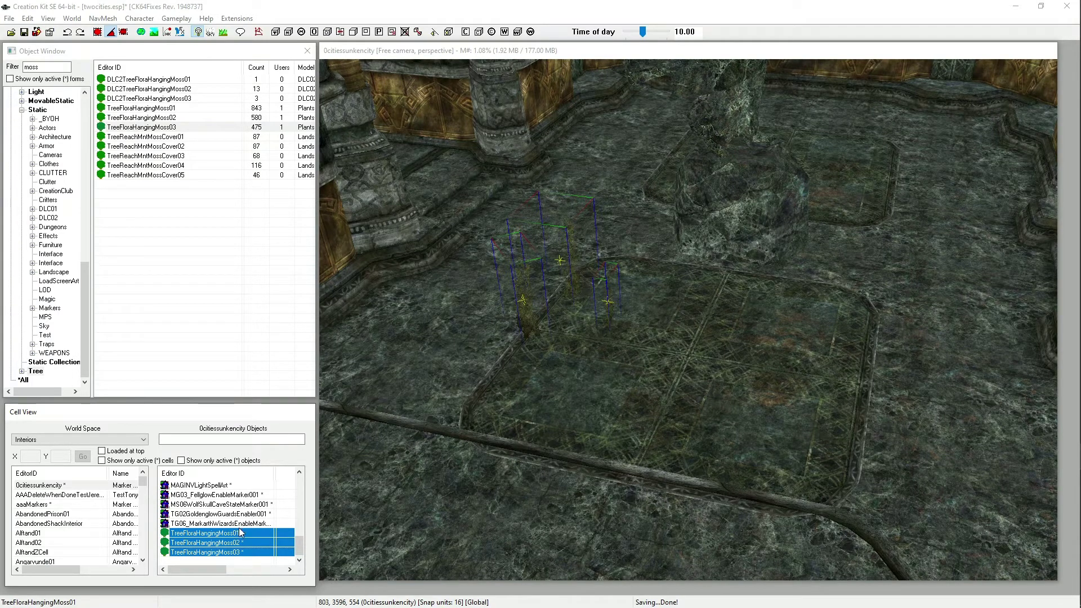
pyautogui.click(231, 486)
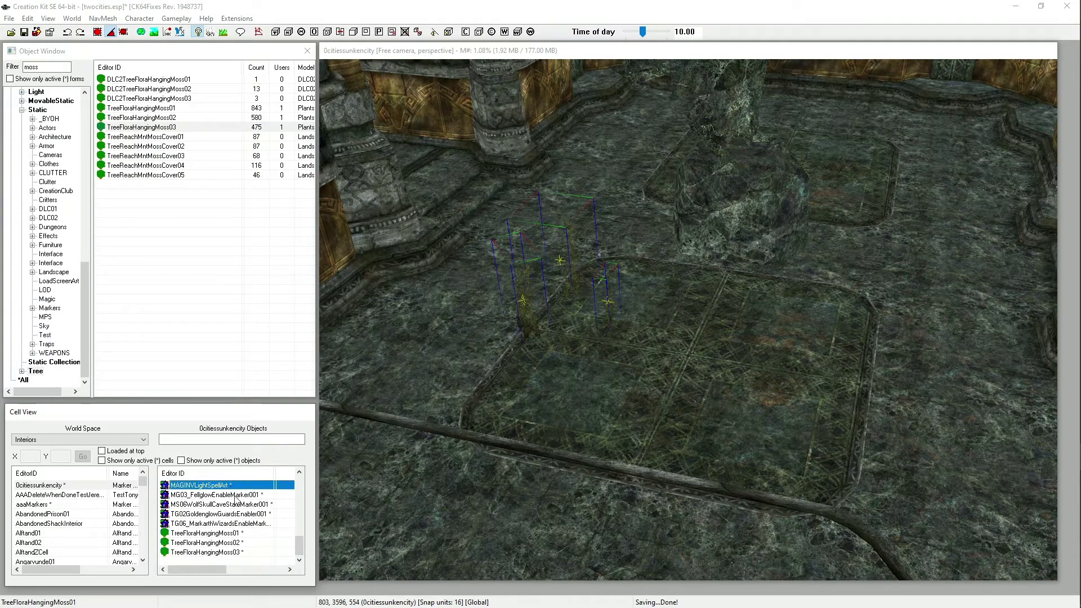
pyautogui.click(231, 534)
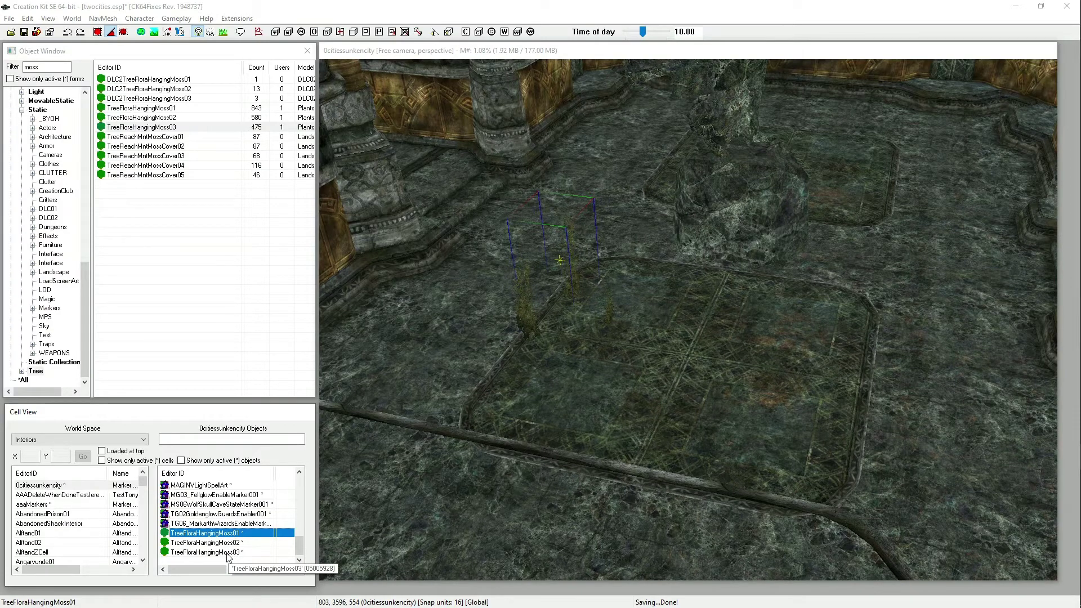
pyautogui.keyDown('shift'); pyautogui.click(228, 552); pyautogui.keyUp('shift')
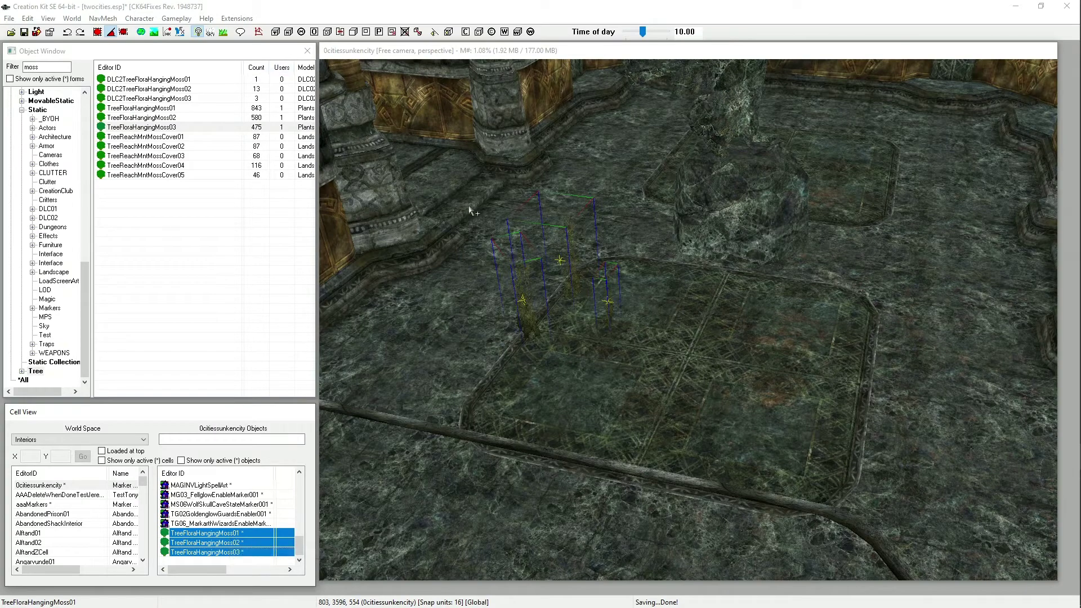
pyautogui.keyDown('shift'); pyautogui.moveTo(515, 276); pyautogui.dragTo(476, 283, button='middle'); pyautogui.keyUp('shift')
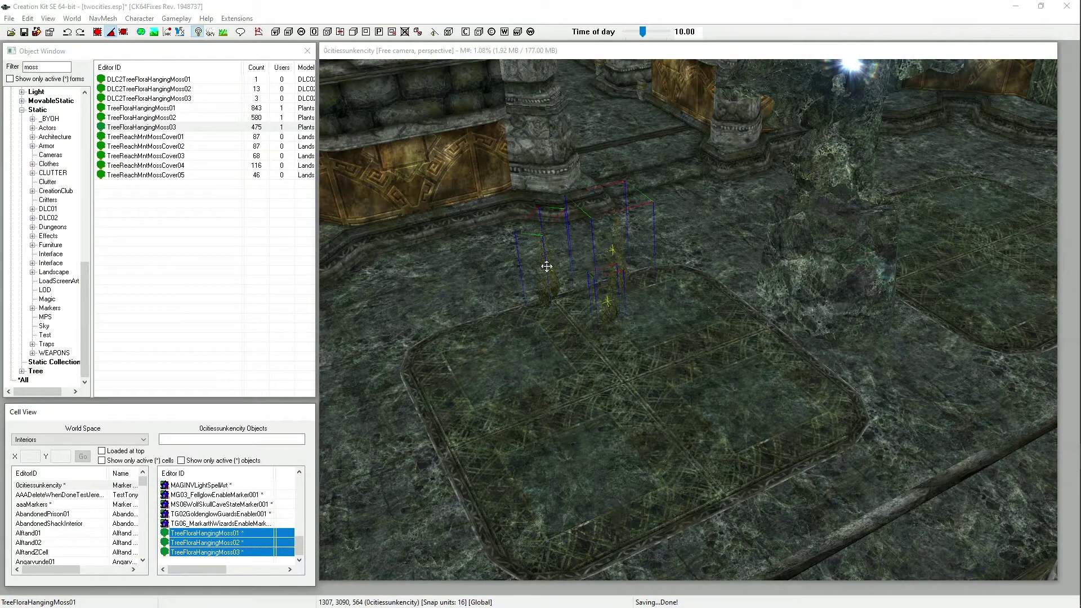
pyautogui.rightClick(547, 266)
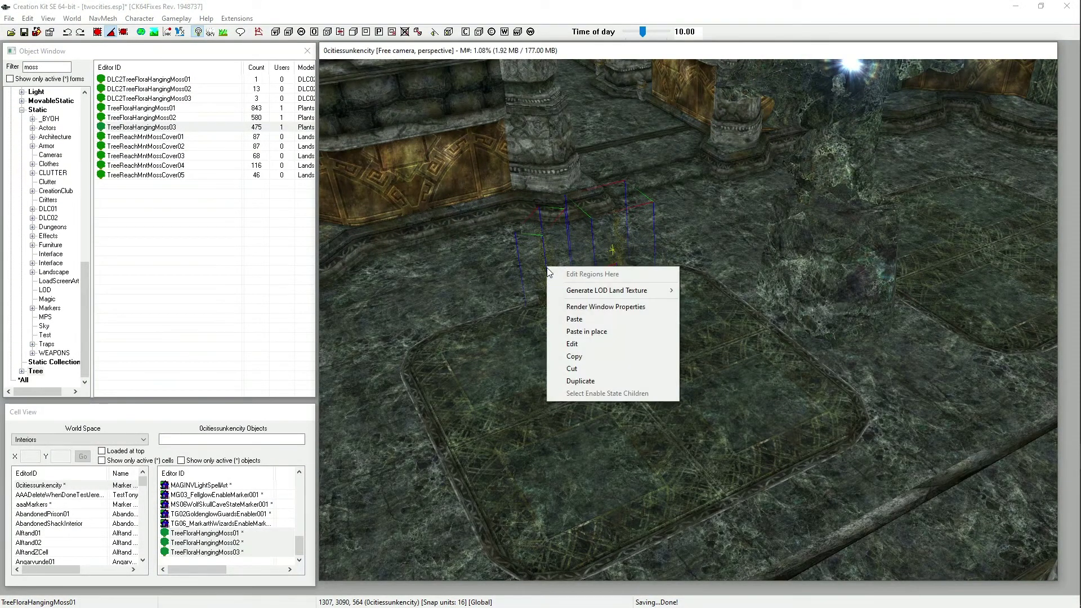
pyautogui.click(587, 381)
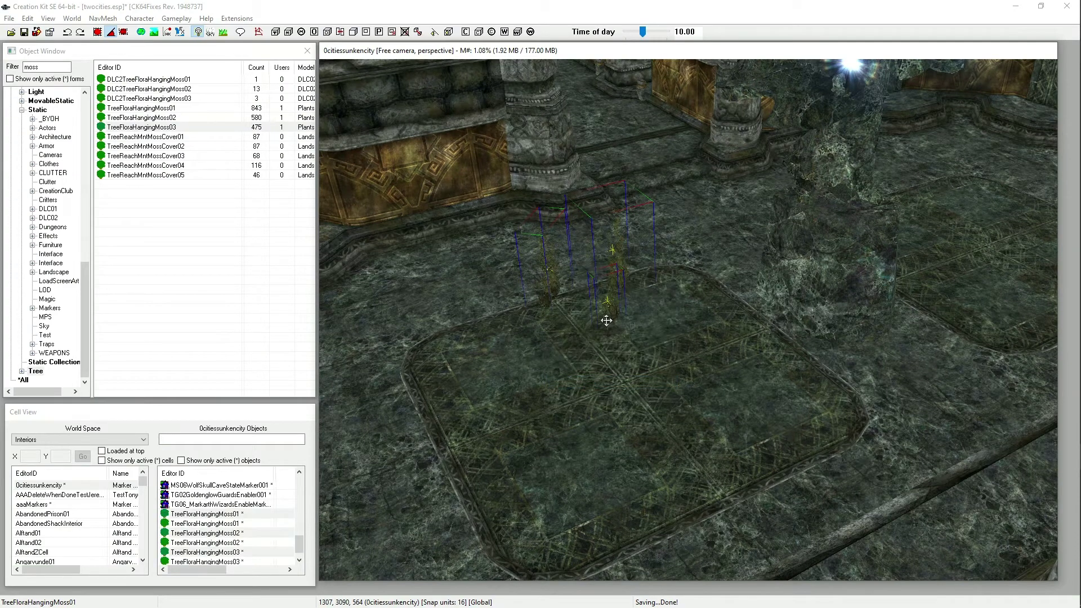
# Step: Move the duplicated moss group to another corner of the floor panel and rotate it to vary the arrangement
pyautogui.moveTo(611, 296); pyautogui.dragTo(456, 396)
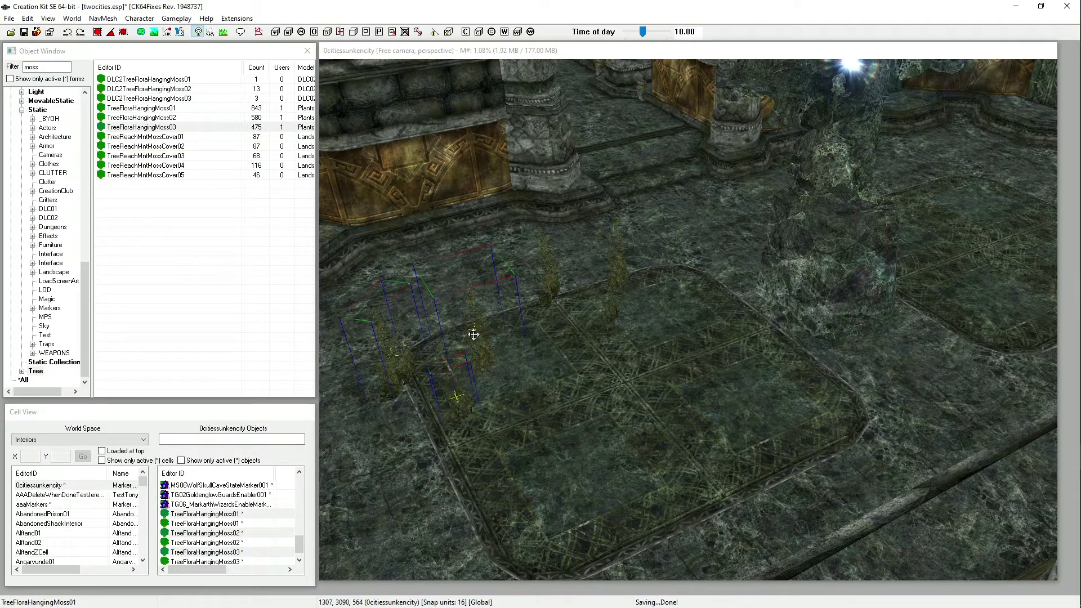
pyautogui.moveTo(473, 335)
pyautogui.mouseDown(button='right')
pyautogui.moveTo(549, 334)
pyautogui.moveTo(481, 320)
pyautogui.mouseUp(button='right')
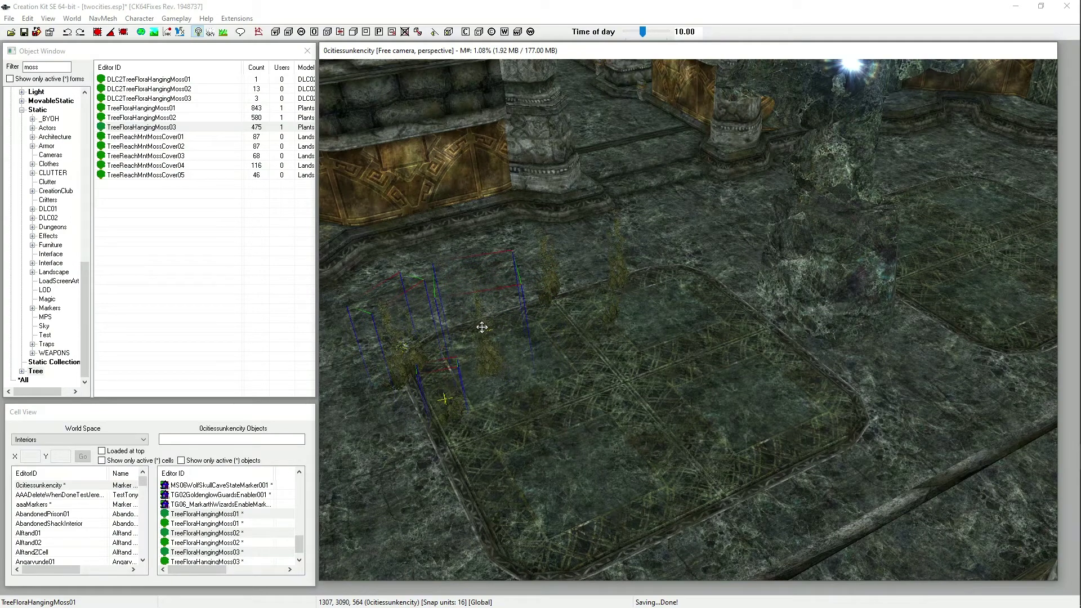
pyautogui.moveTo(482, 330); pyautogui.dragTo(757, 329, button='right')
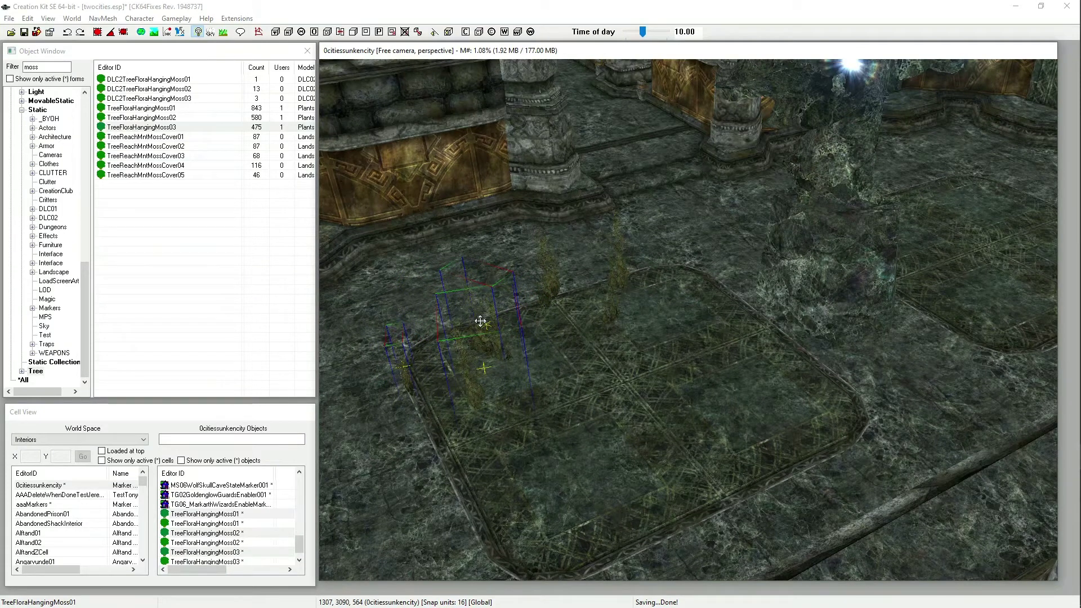
pyautogui.keyDown('shift'); pyautogui.moveTo(470, 311); pyautogui.dragTo(541, 333, button='middle'); pyautogui.keyUp('shift')
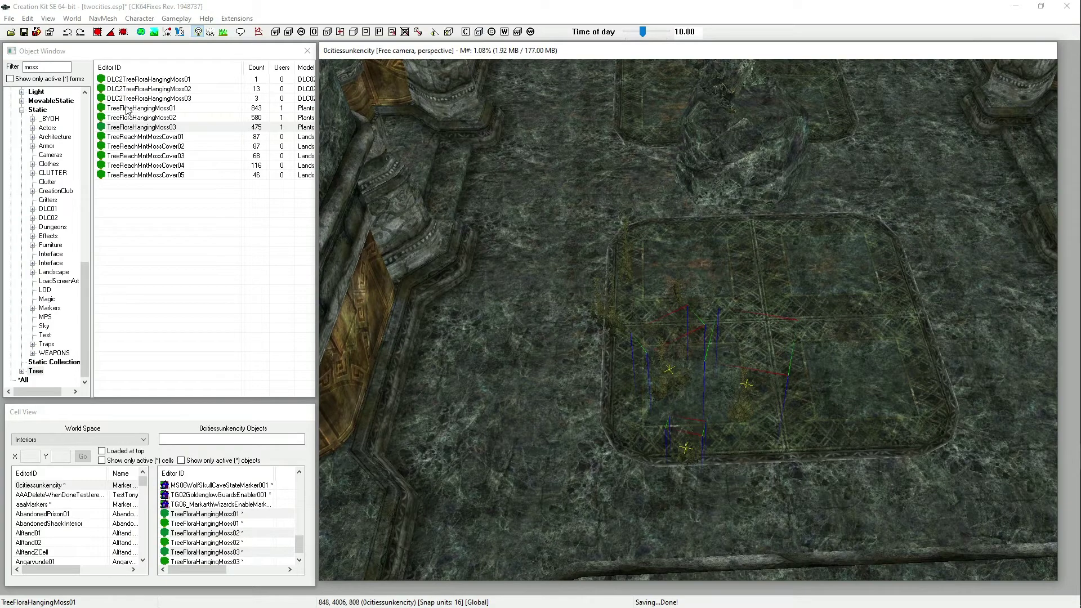
# Step: Expand the Tree object category and select the TreeKelpTallStatic01 standing near the gold wall panels
pyautogui.doubleClick(33, 372)
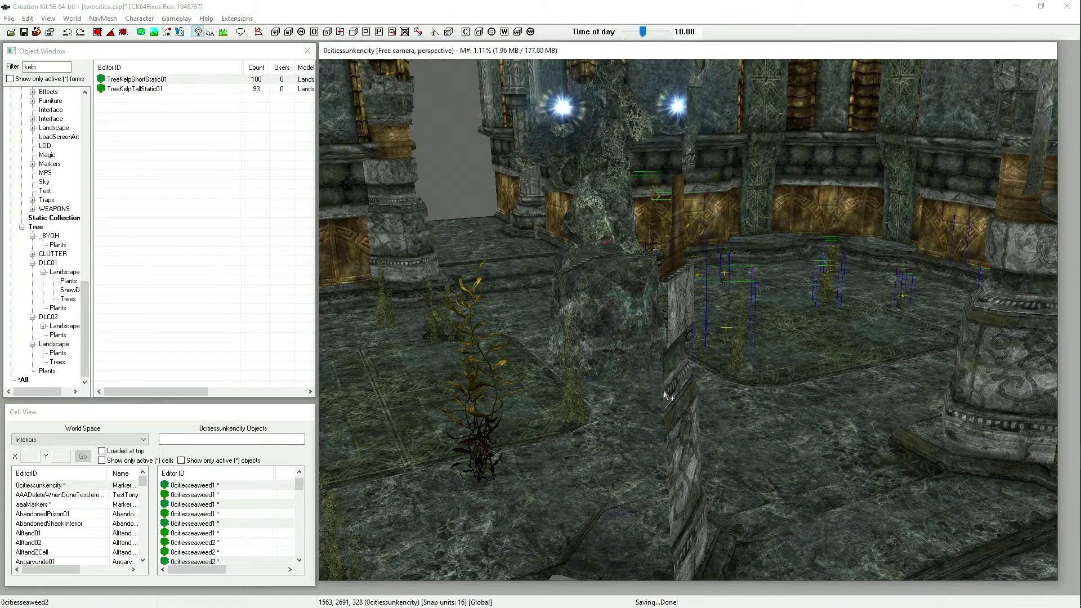
pyautogui.scroll(-5, 507, 318)
pyautogui.keyDown('shift'); pyautogui.moveTo(507, 315); pyautogui.dragTo(565, 306, button='middle'); pyautogui.keyUp('shift')
pyautogui.click(716, 393)
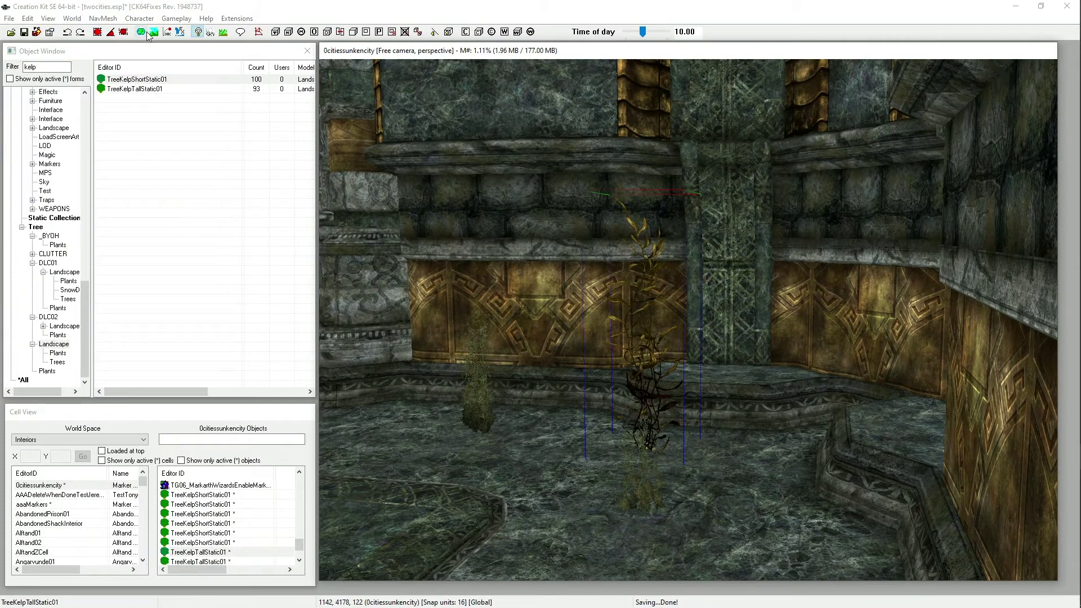
# Step: Turn on the Havok simulation, examine the kelp and the 0citiesseaweed2 plant by the wall, and turn it off
pyautogui.click(167, 31)
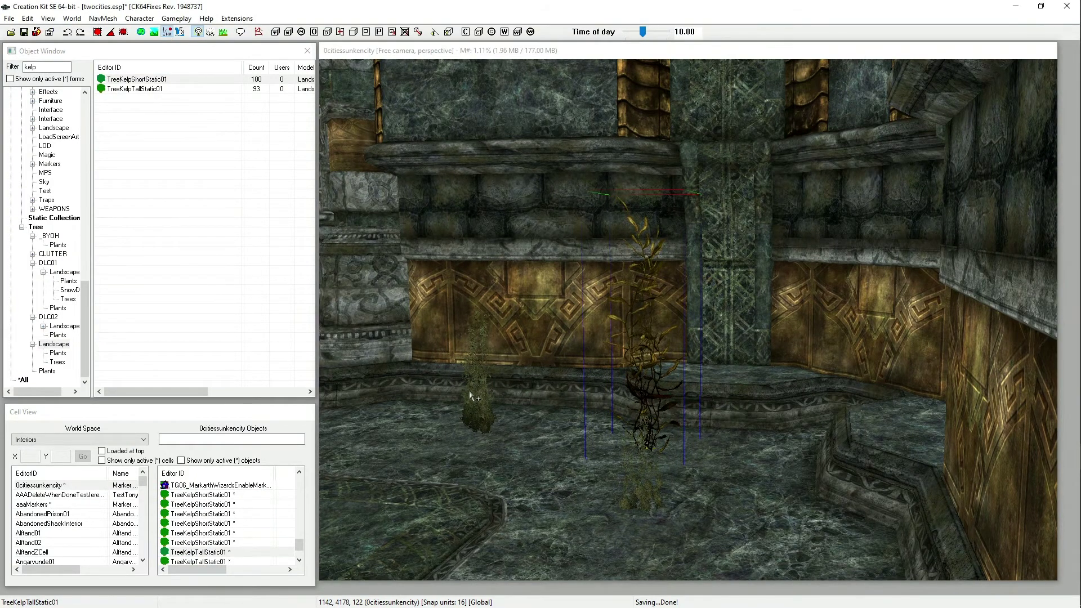
pyautogui.scroll(-3, 470, 393)
pyautogui.moveTo(477, 380); pyautogui.dragTo(491, 385, button='middle')
pyautogui.scroll(4, 490, 385)
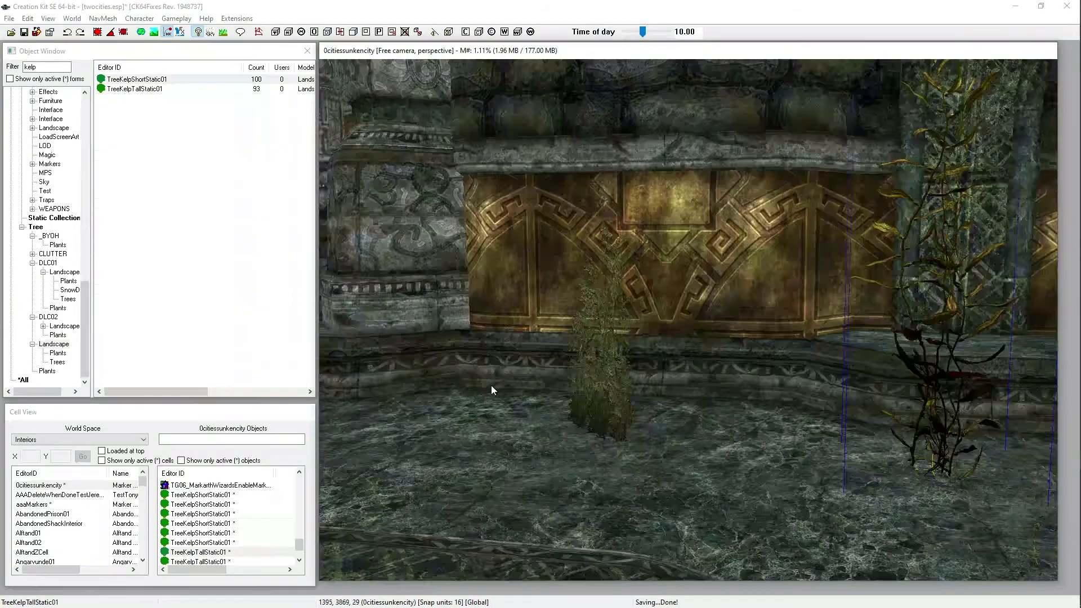
pyautogui.click(602, 353)
pyautogui.keyDown('shift'); pyautogui.moveTo(599, 375); pyautogui.dragTo(635, 379, button='middle'); pyautogui.keyUp('shift')
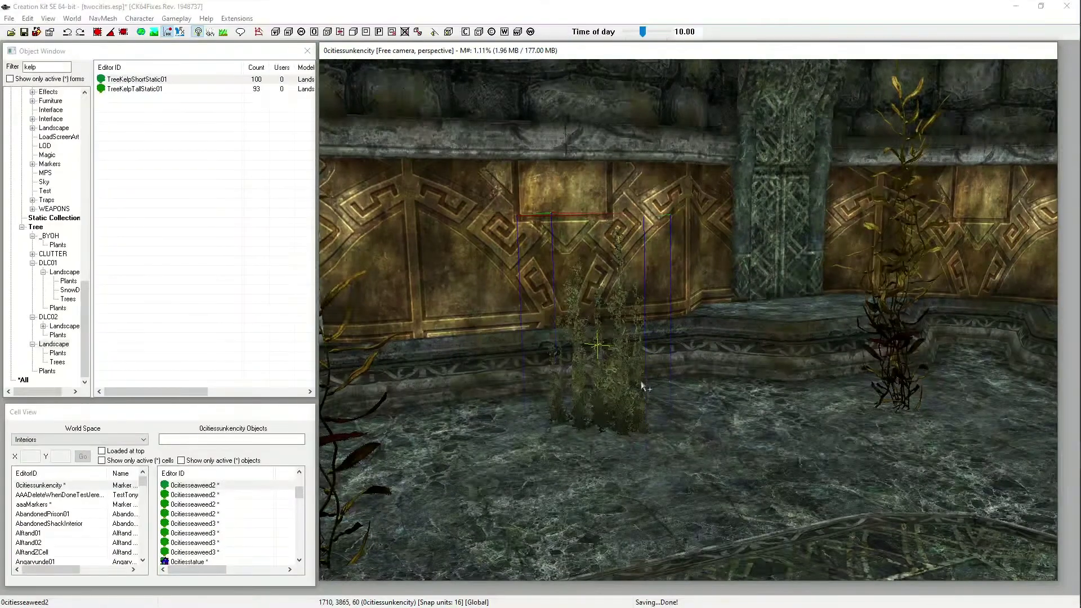
pyautogui.click(167, 33)
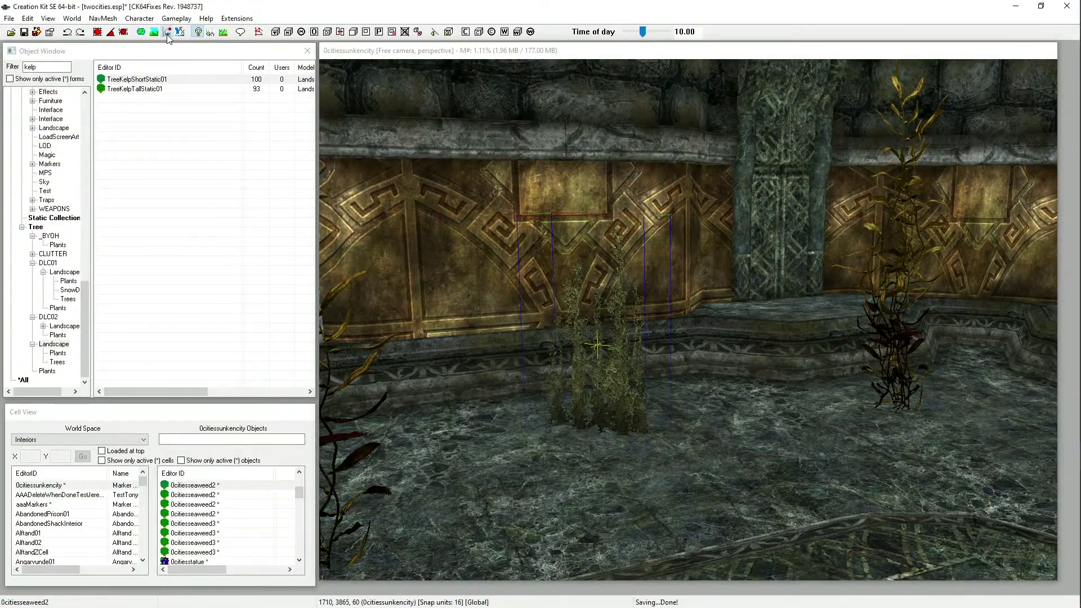
# Step: Filter the objects by brazier and list the matching Static entries
pyautogui.moveTo(647, 271)
pyautogui.keyDown('shift'); pyautogui.mouseDown(button='middle')
pyautogui.moveTo(692, 271)
pyautogui.moveTo(596, 269)
pyautogui.moveTo(644, 277)
pyautogui.mouseUp(button='middle'); pyautogui.keyUp('shift')
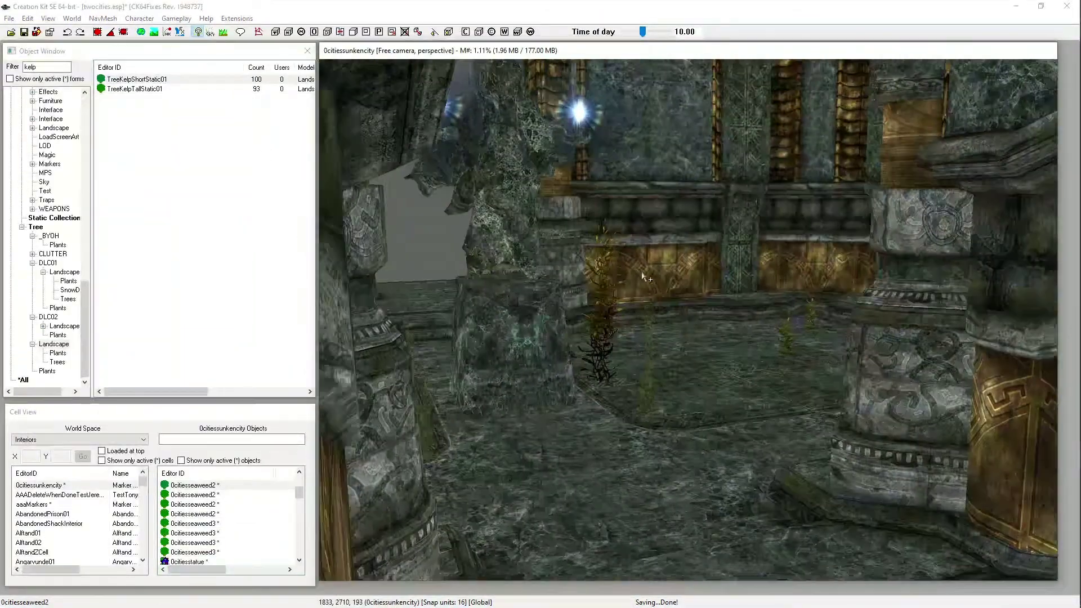
pyautogui.scroll(3, 644, 276)
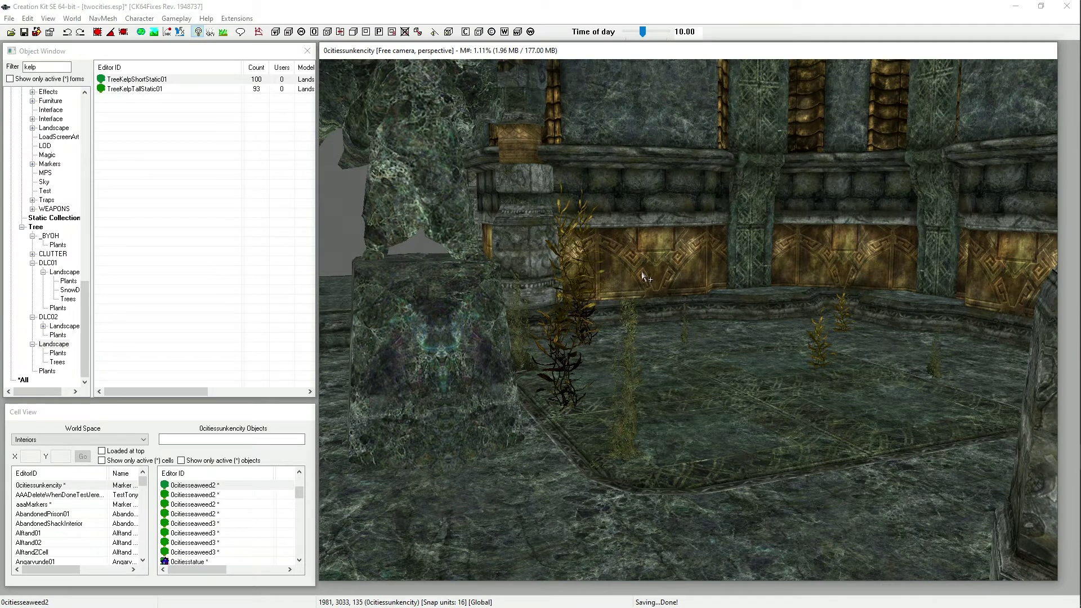
pyautogui.moveTo(633, 316); pyautogui.dragTo(680, 317, button='middle')
pyautogui.moveTo(49, 67); pyautogui.dragTo(5, 55)
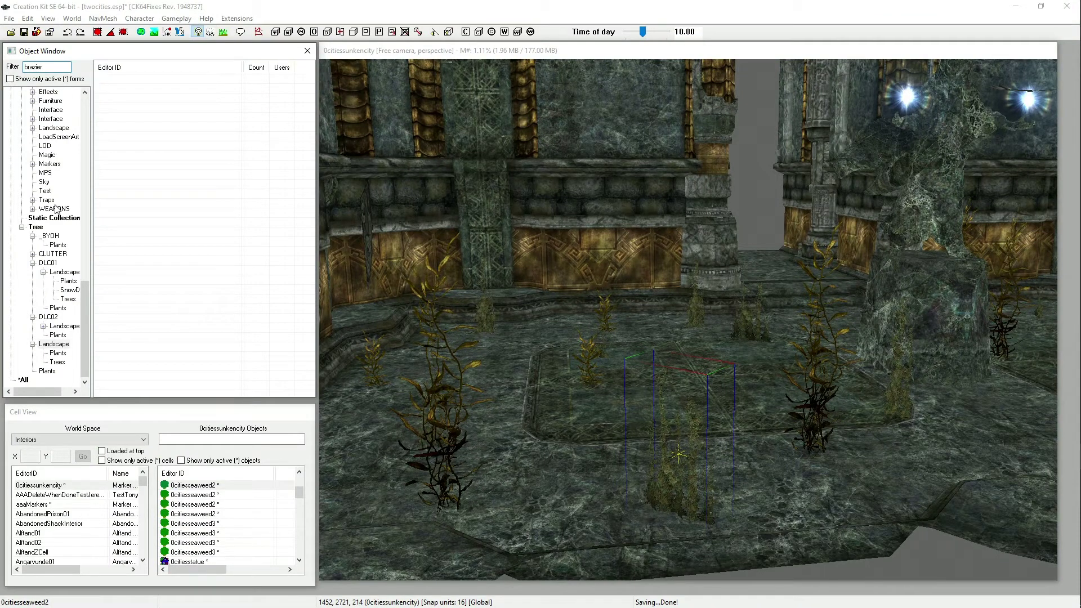
pyautogui.scroll(8, 56, 249)
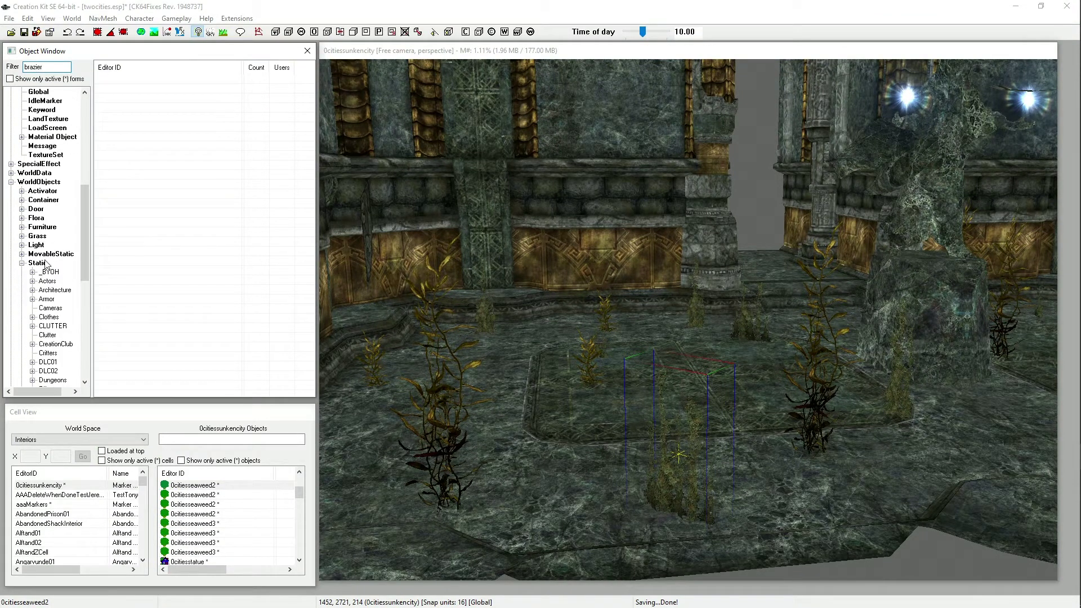
pyautogui.click(39, 263)
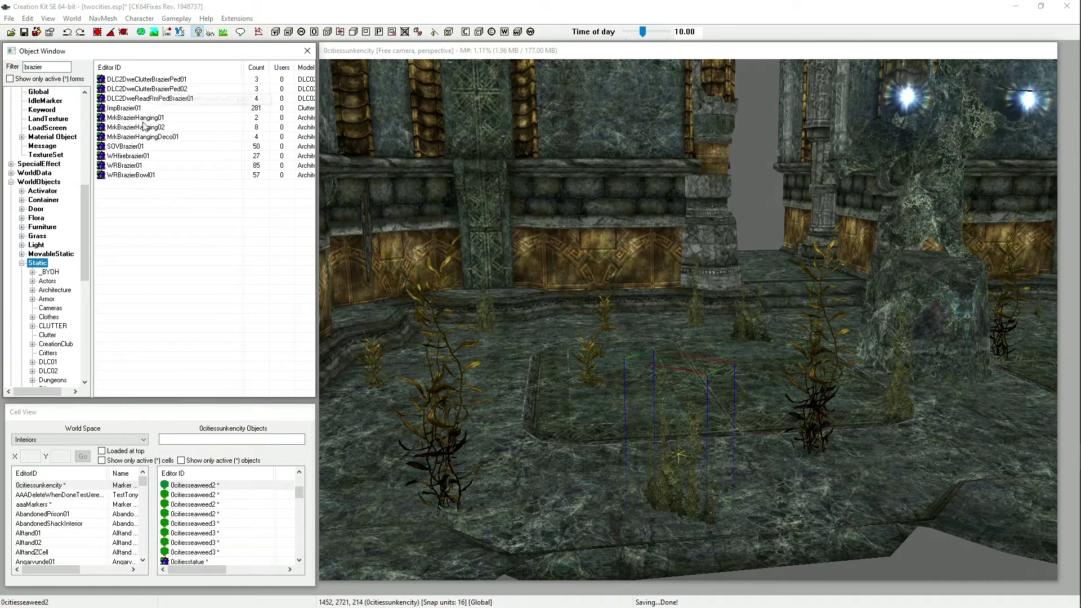
# Step: Preview the DLC2DweClutterBrazierPed02 and DLC2DweClutterBrazierPed01 models
pyautogui.rightClick(170, 90)
pyautogui.click(278, 160)
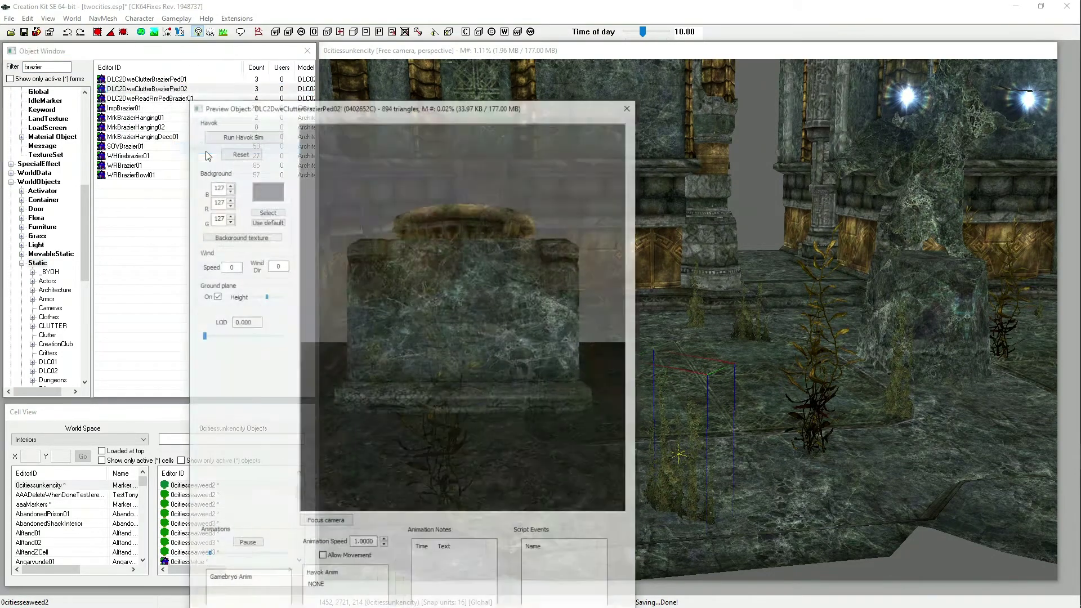
pyautogui.moveTo(441, 339); pyautogui.dragTo(556, 235)
pyautogui.click(630, 105)
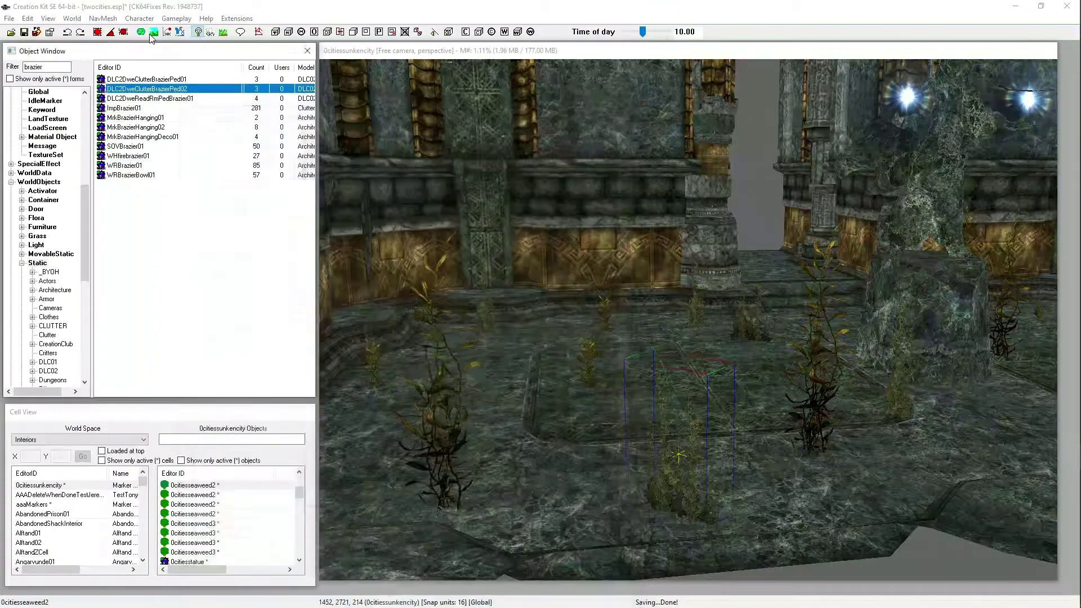
pyautogui.rightClick(156, 79)
pyautogui.click(186, 135)
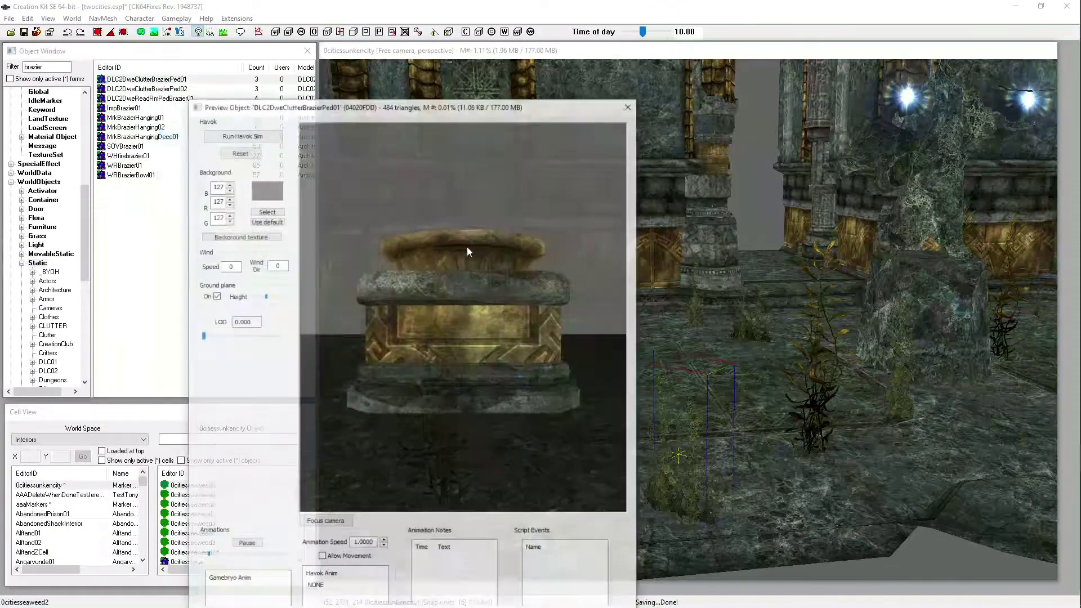
pyautogui.moveTo(467, 247); pyautogui.dragTo(508, 387)
pyautogui.click(630, 105)
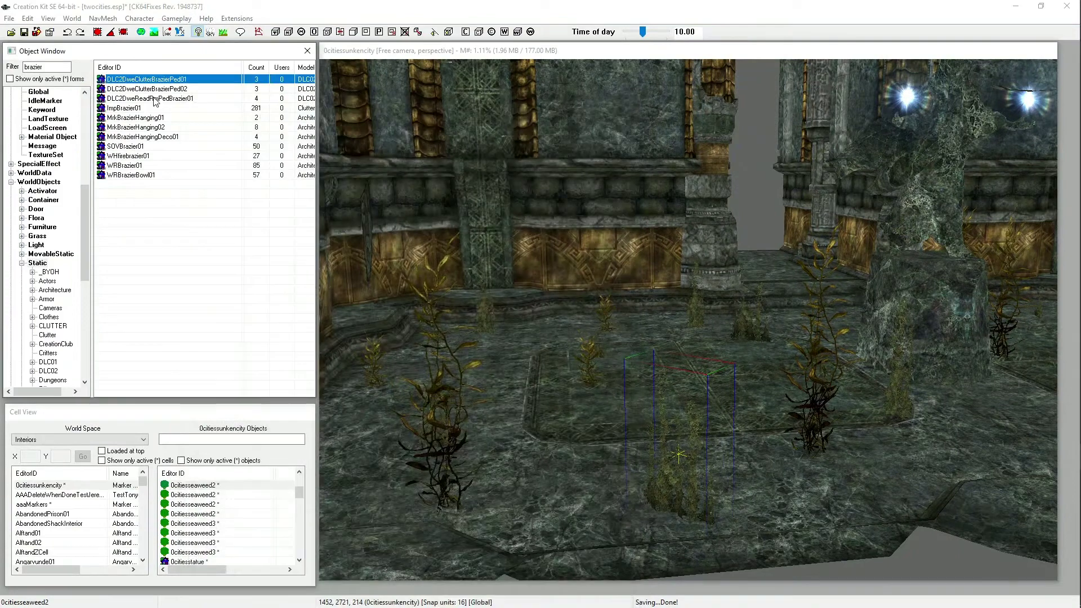
# Step: Preview the DLC2DweReadRmPedBrazier01 model and inspect its bowl and pedestal from several angles
pyautogui.rightClick(155, 100)
pyautogui.click(186, 156)
pyautogui.moveTo(401, 267); pyautogui.dragTo(310, 249)
pyautogui.moveTo(433, 277); pyautogui.dragTo(634, 159)
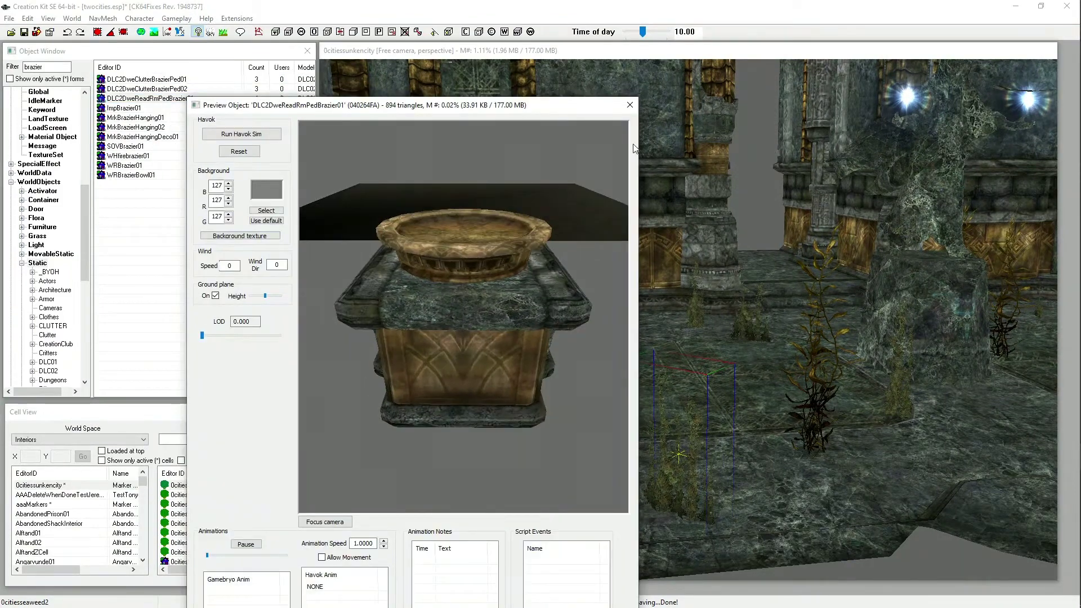
pyautogui.click(629, 105)
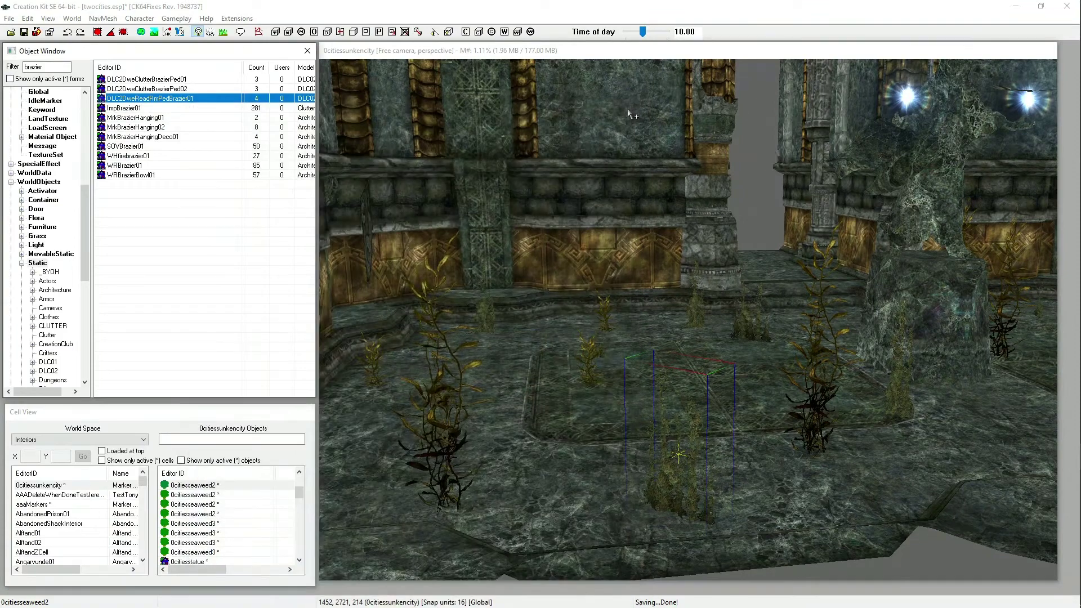
# Step: Turn on grid snapping for placing braziers on the floor near the pillars
pyautogui.moveTo(660, 188); pyautogui.dragTo(652, 205)
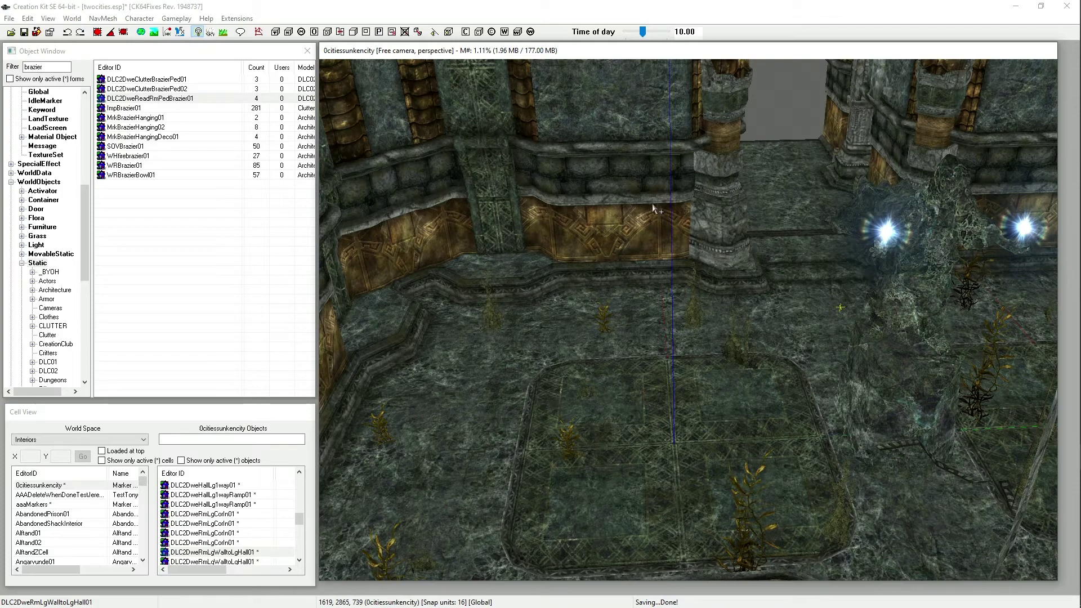
pyautogui.keyDown('shift'); pyautogui.moveTo(656, 182); pyautogui.dragTo(634, 248, button='middle'); pyautogui.keyUp('shift')
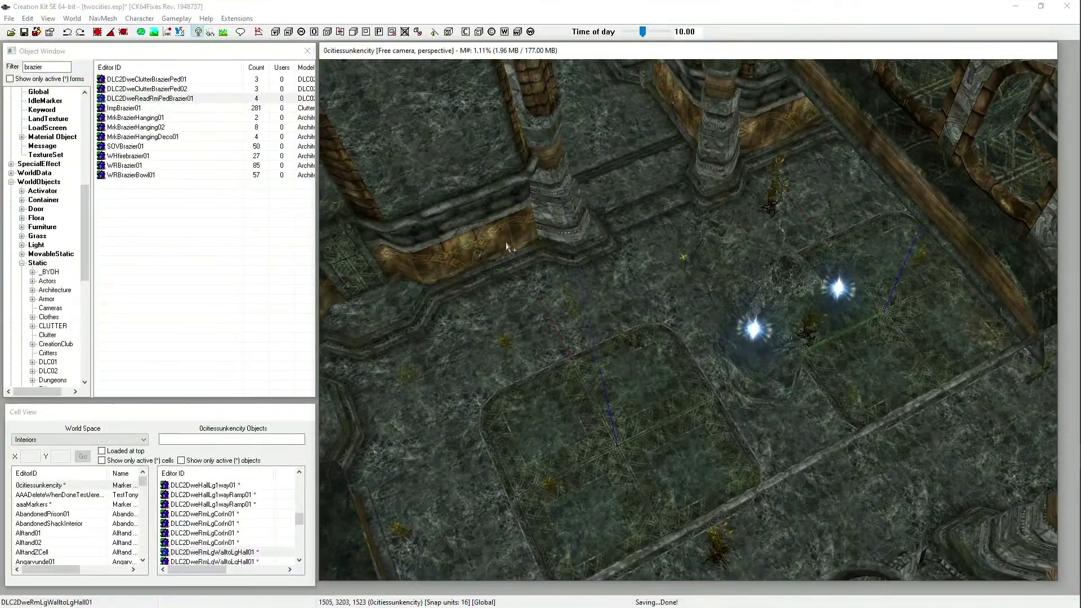
pyautogui.scroll(2, 504, 240)
pyautogui.click(99, 32)
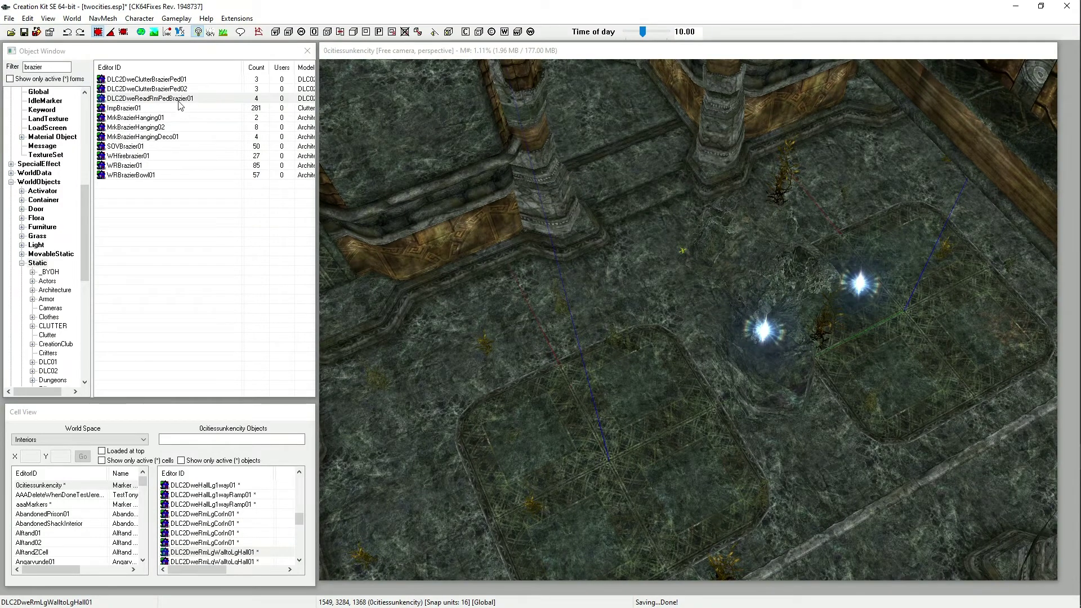
# Step: Try adding a DLC2DweReadRmPedBrazier01 to the chamber and adjusting its height to the floor
pyautogui.moveTo(178, 100); pyautogui.dragTo(604, 282)
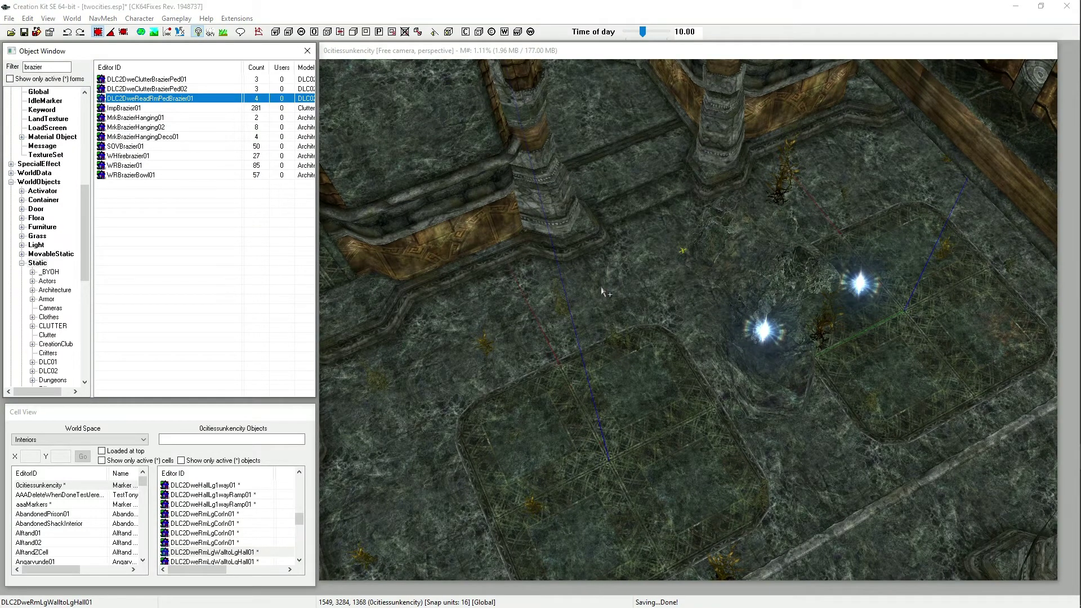
pyautogui.scroll(-5, 603, 283)
pyautogui.keyDown('shift'); pyautogui.moveTo(604, 282); pyautogui.dragTo(662, 224, button='middle'); pyautogui.keyUp('shift')
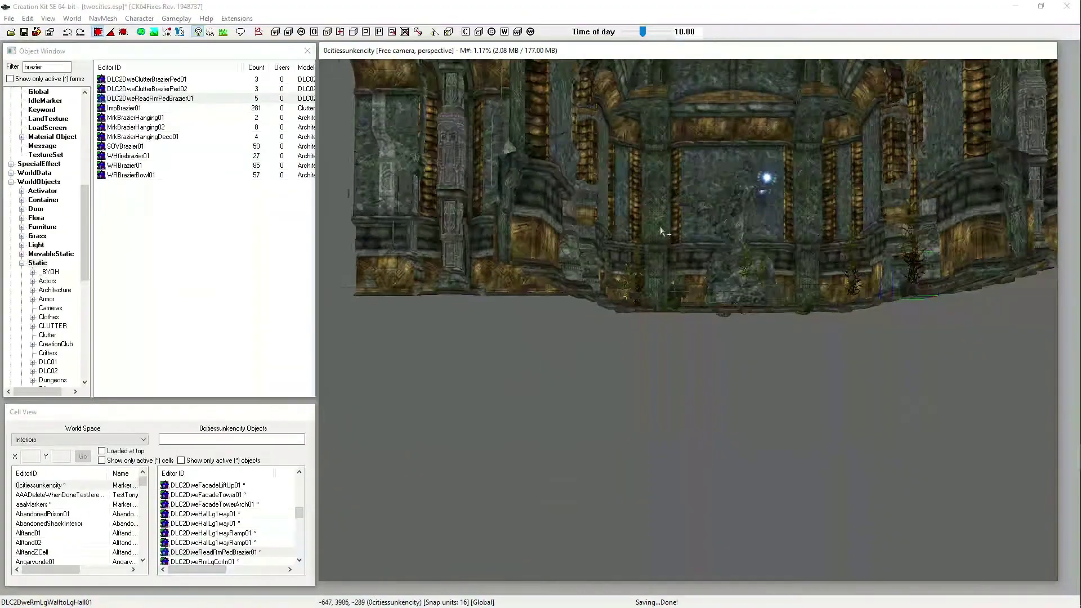
pyautogui.moveTo(661, 232); pyautogui.dragTo(667, 271, button='middle')
pyautogui.scroll(-3, 667, 272)
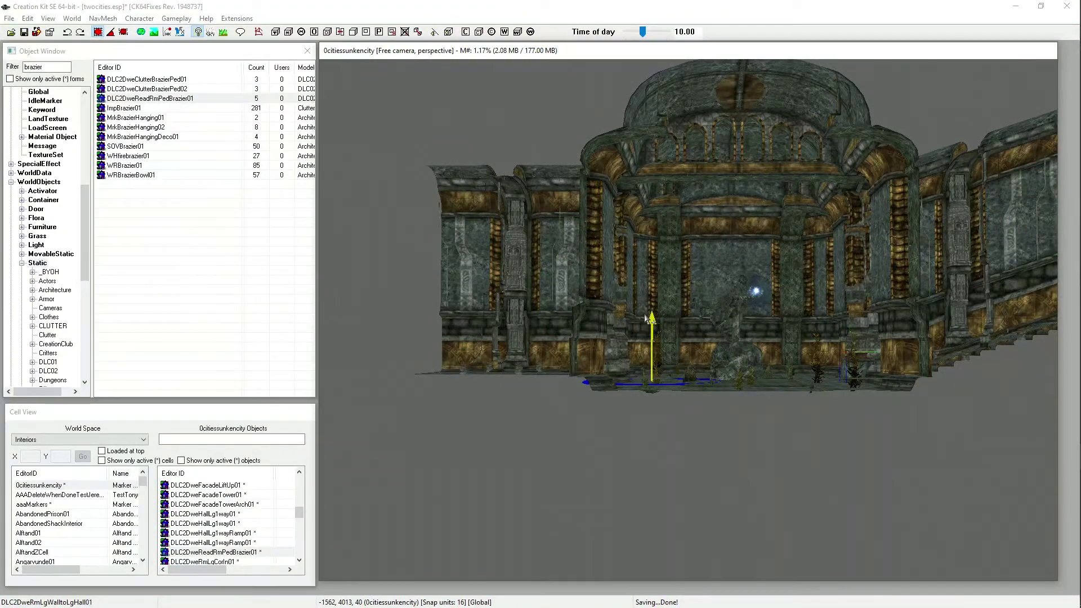
pyautogui.moveTo(860, 369); pyautogui.dragTo(860, 406)
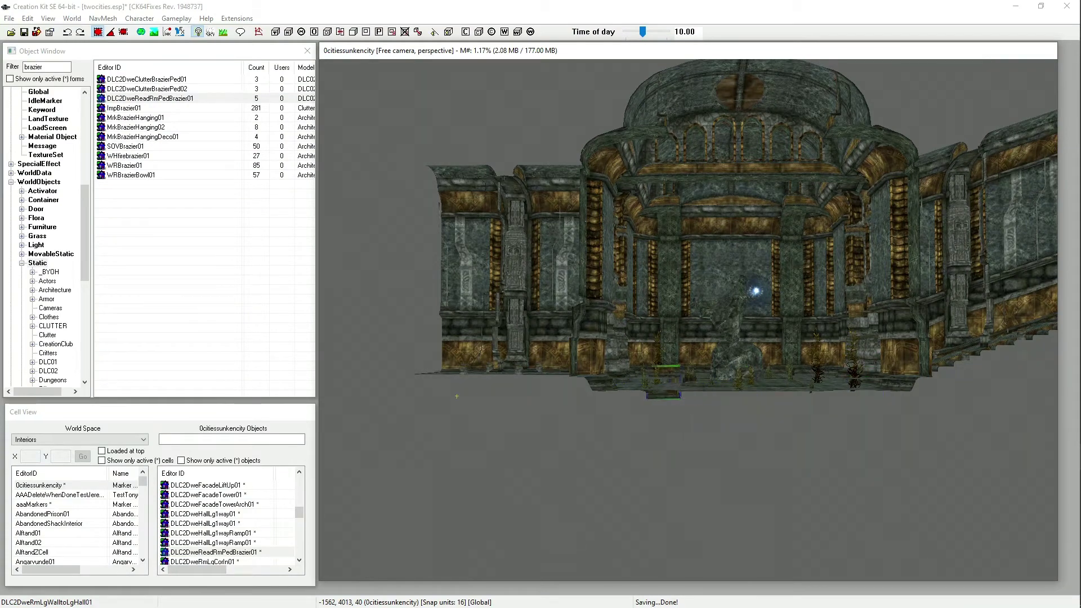
# Step: Try the DLC2DweReadRmPedBrazier01 beside the pillar near the steps and delete it
pyautogui.keyDown('shift'); pyautogui.moveTo(588, 322); pyautogui.dragTo(601, 355, button='middle'); pyautogui.keyUp('shift')
pyautogui.scroll(4, 600, 400)
pyautogui.scroll(5, 602, 355)
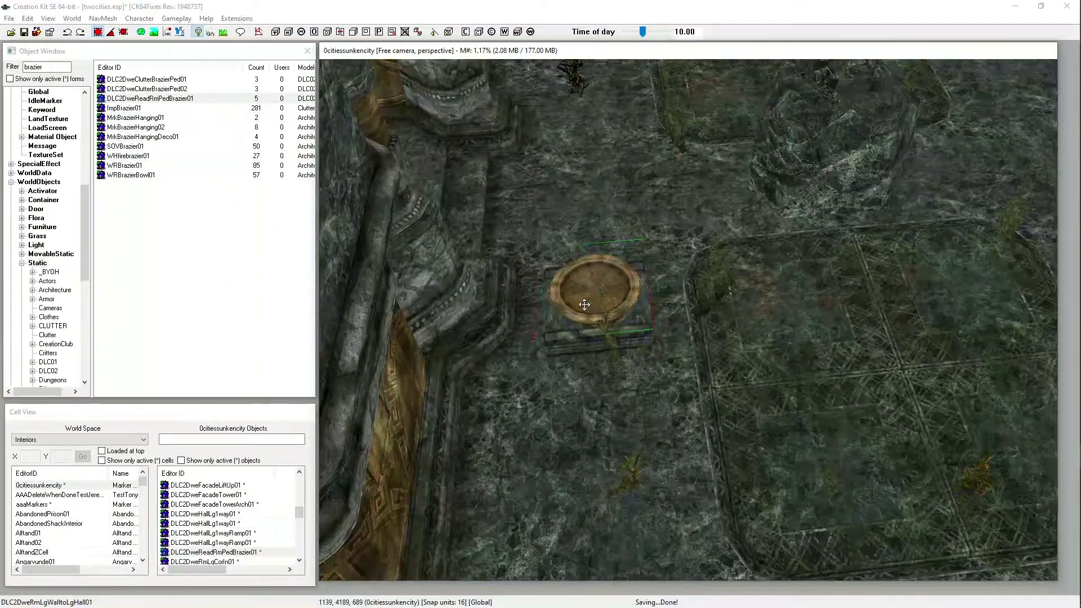
pyautogui.moveTo(560, 330); pyautogui.dragTo(551, 281)
pyautogui.keyDown('shift'); pyautogui.moveTo(548, 281); pyautogui.dragTo(546, 245, button='middle'); pyautogui.keyUp('shift')
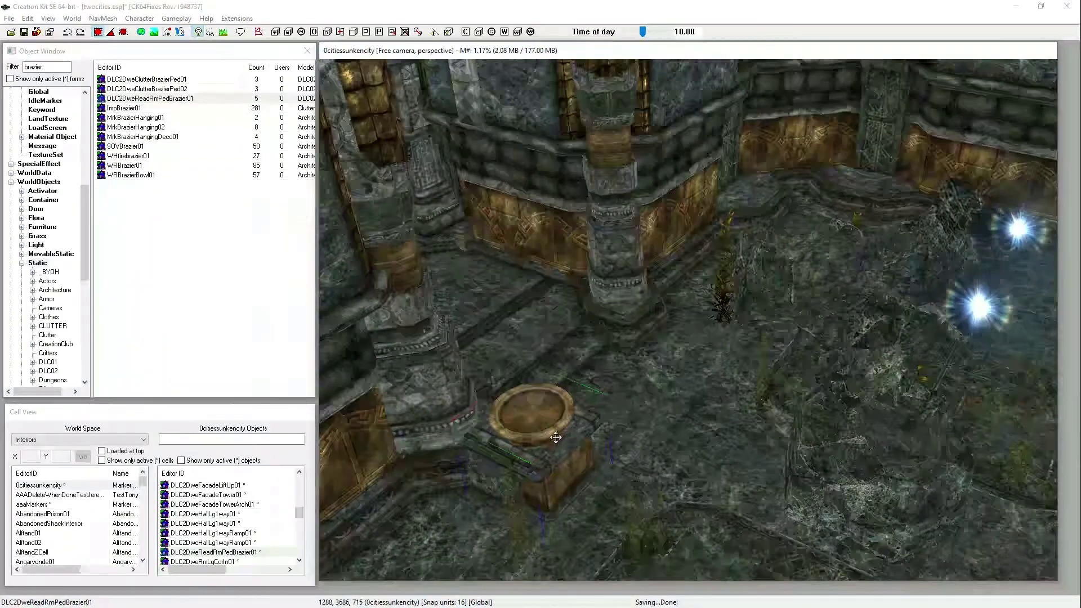
pyautogui.press('Delete')
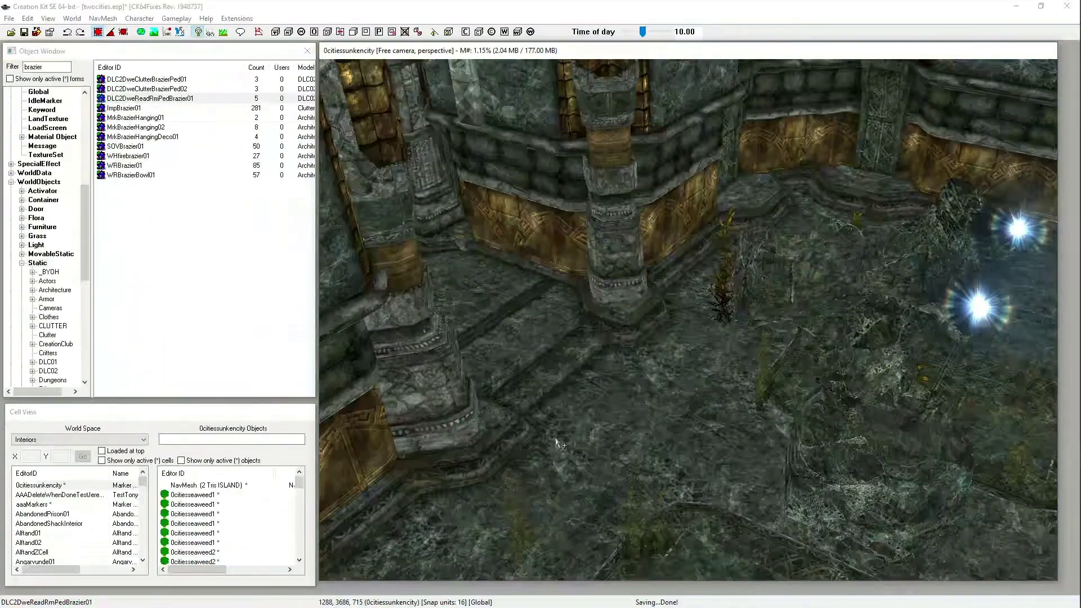
# Step: Add a DLC2DweClutterBrazierPed02 on the floor beside the pillar near the steps and adjust its height
pyautogui.click(183, 92)
pyautogui.moveTo(619, 512); pyautogui.dragTo(541, 456)
pyautogui.press('z')
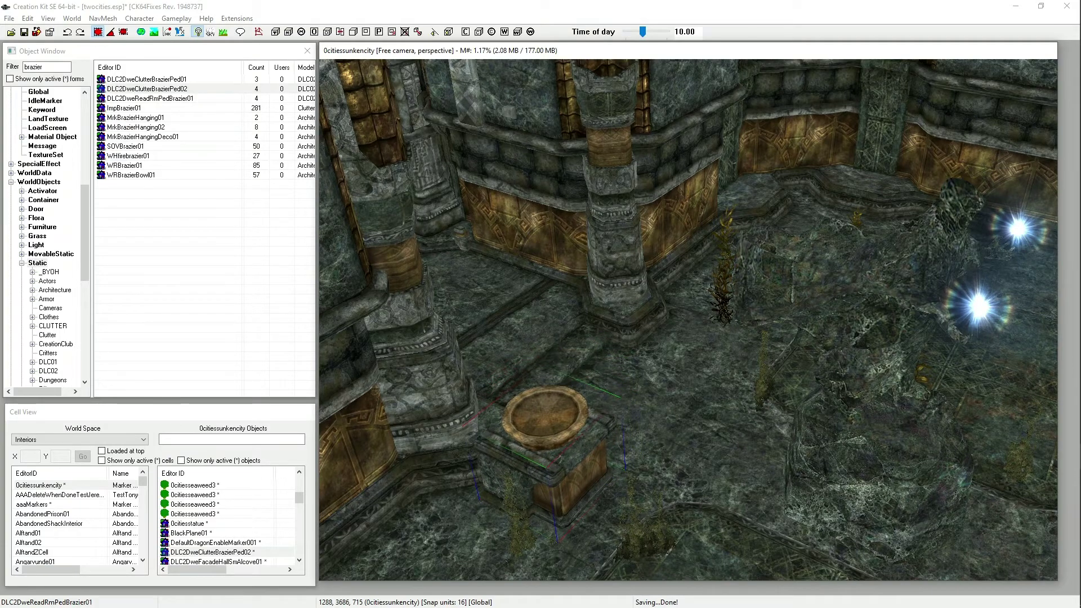
# Step: Move the brazier against the base of the pillar and review its 3D data in the reference properties
pyautogui.moveTo(545, 434)
pyautogui.keyDown('shift'); pyautogui.mouseDown(button='middle')
pyautogui.moveTo(488, 393)
pyautogui.moveTo(489, 467)
pyautogui.moveTo(529, 452)
pyautogui.moveTo(547, 420)
pyautogui.moveTo(552, 444)
pyautogui.mouseUp(button='middle'); pyautogui.keyUp('shift')
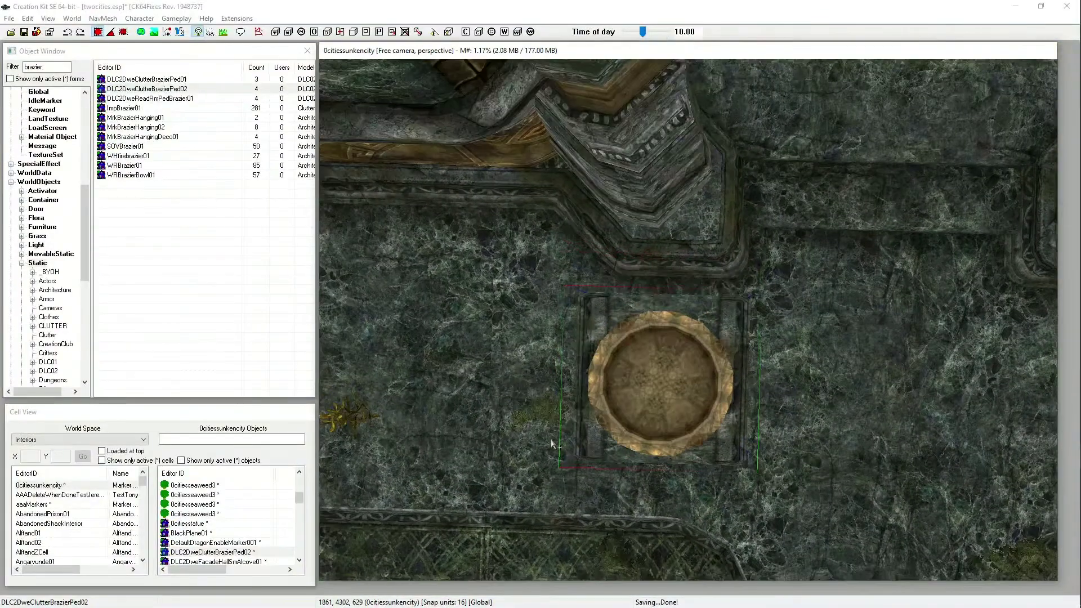
pyautogui.moveTo(661, 390); pyautogui.dragTo(622, 329)
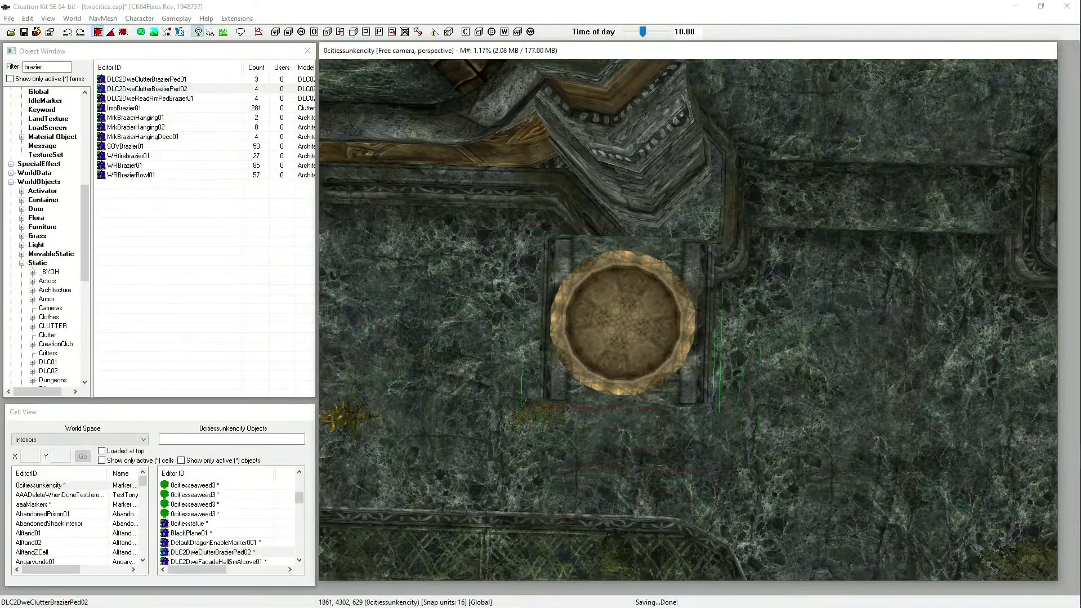
pyautogui.doubleClick(622, 323)
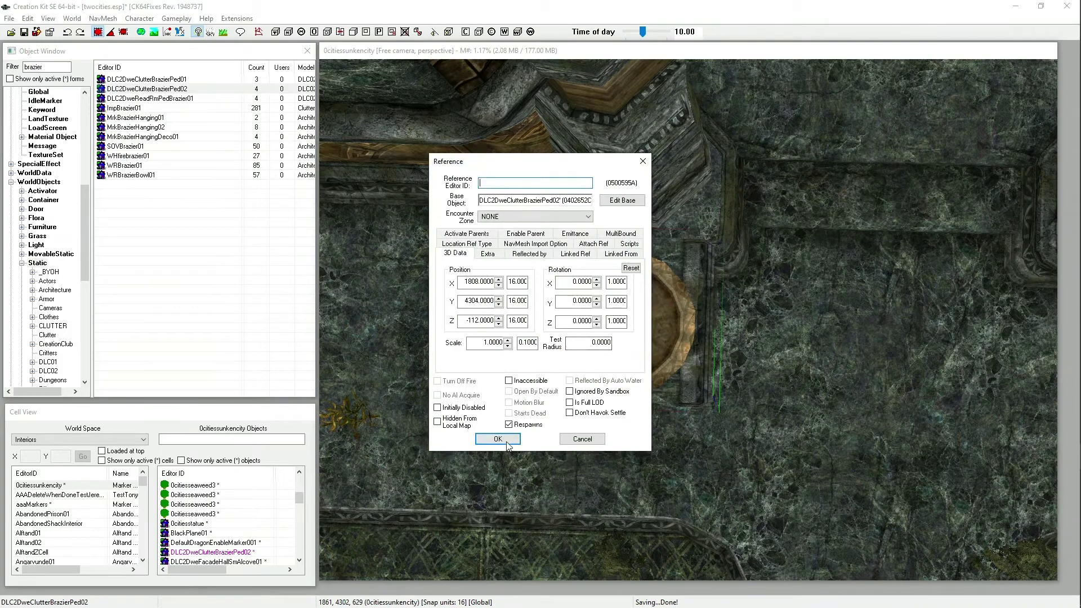
pyautogui.click(507, 442)
pyautogui.keyDown('shift'); pyautogui.moveTo(651, 332); pyautogui.dragTo(677, 270, button='middle'); pyautogui.keyUp('shift')
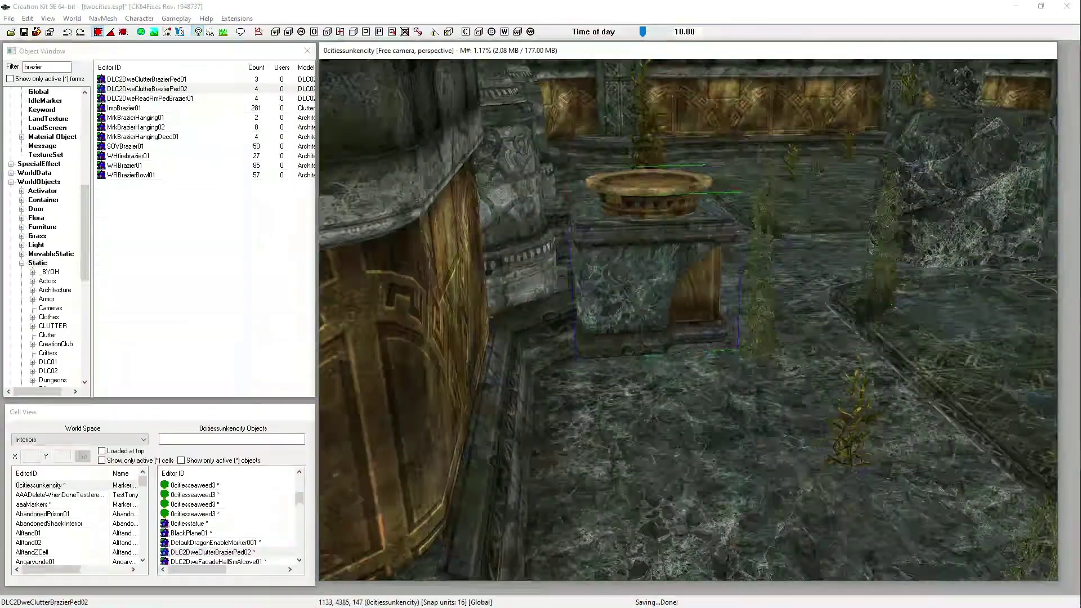
pyautogui.moveTo(677, 270); pyautogui.dragTo(642, 271)
pyautogui.keyDown('shift'); pyautogui.moveTo(612, 267); pyautogui.dragTo(512, 311, button='middle'); pyautogui.keyUp('shift')
# Step: Duplicate the brazier and move the copy to the base of the pillar across the steps
pyautogui.rightClick(586, 257)
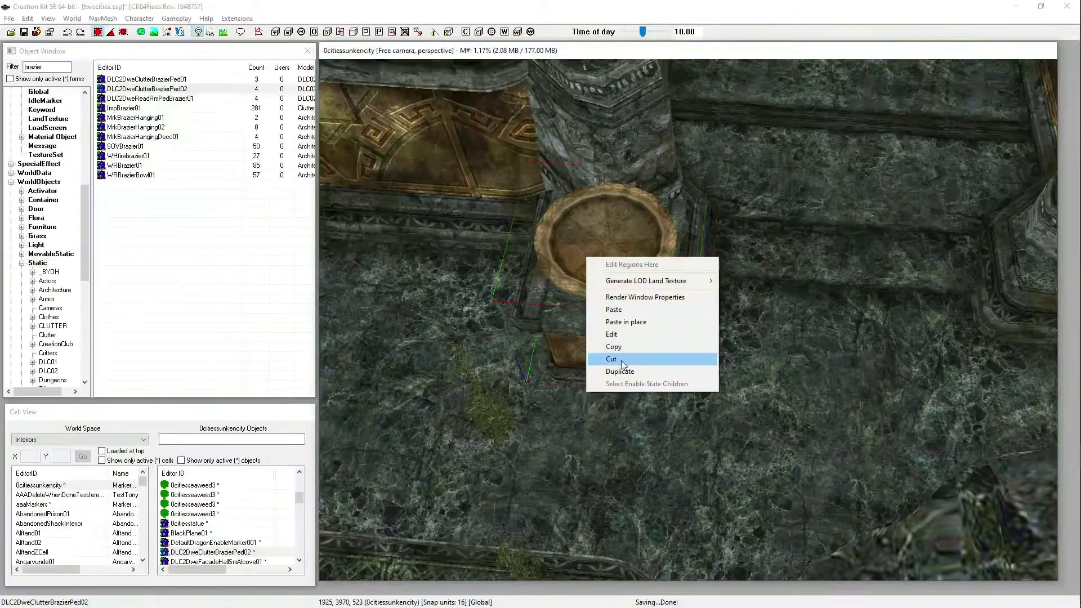
pyautogui.click(622, 377)
pyautogui.keyDown('shift'); pyautogui.moveTo(620, 375); pyautogui.dragTo(616, 328, button='middle'); pyautogui.keyUp('shift')
pyautogui.scroll(-3, 616, 328)
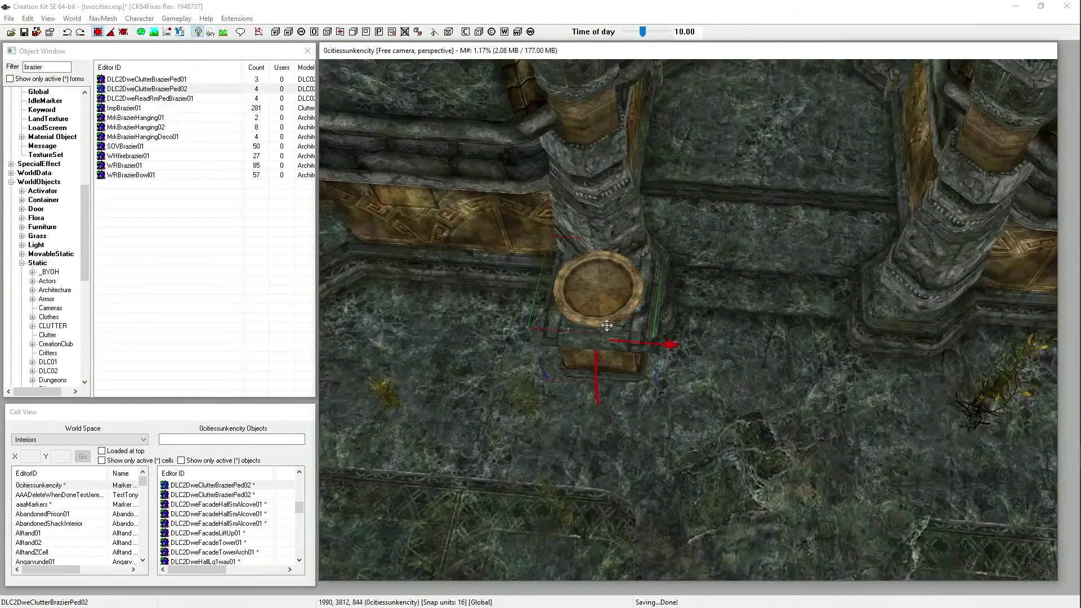
pyautogui.moveTo(598, 289); pyautogui.dragTo(941, 318)
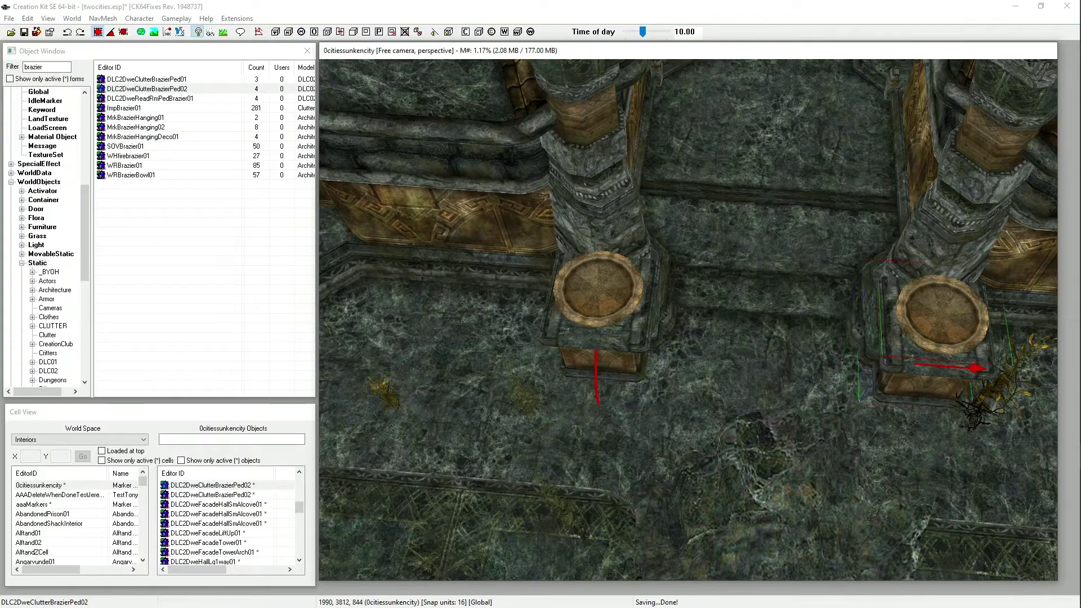
# Step: Place a DLC2DweClutterBrazierPed01 on the raised ledge in front of the green column between the gold wall panels
pyautogui.scroll(6, 900, 340)
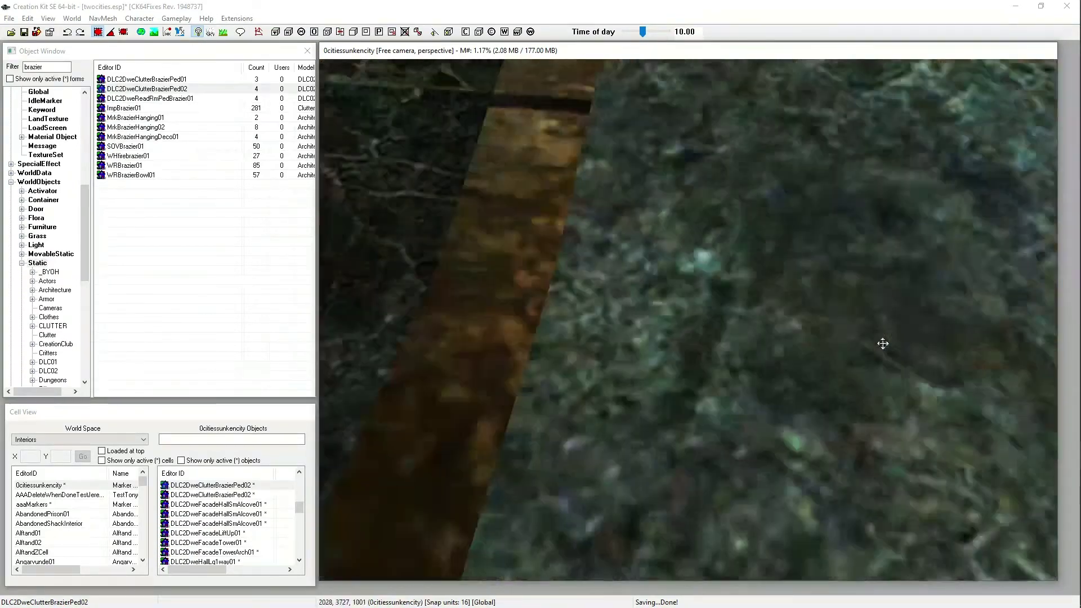
pyautogui.scroll(-5, 882, 343)
pyautogui.keyDown('shift'); pyautogui.moveTo(886, 366); pyautogui.dragTo(580, 340, button='middle'); pyautogui.keyUp('shift')
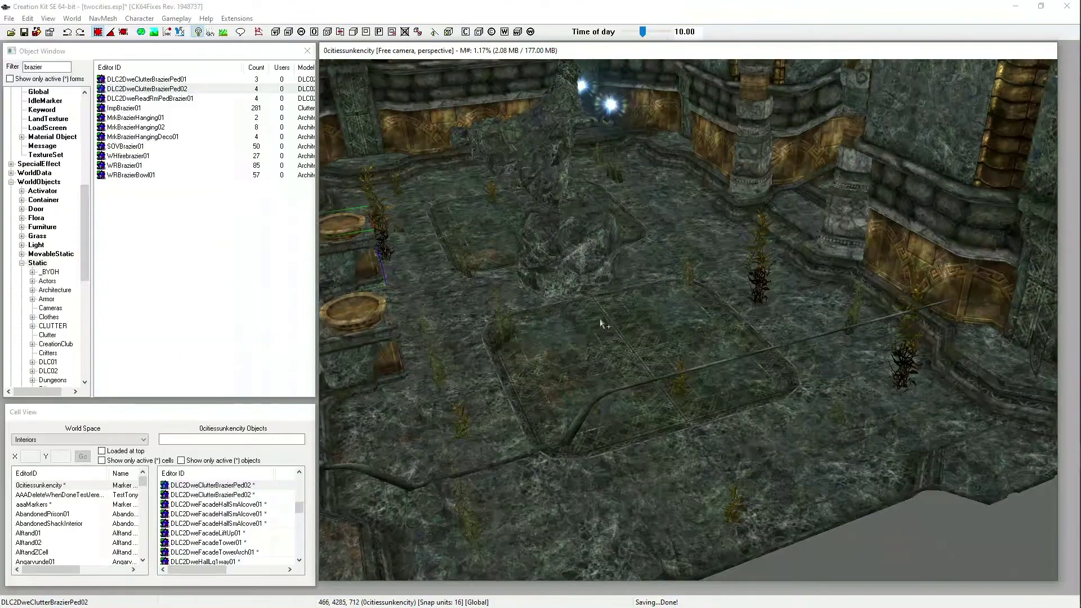
pyautogui.keyDown('shift'); pyautogui.moveTo(355, 338); pyautogui.dragTo(421, 351, button='middle'); pyautogui.keyUp('shift')
pyautogui.moveTo(461, 305); pyautogui.dragTo(480, 382, button='middle')
pyautogui.scroll(5, 477, 381)
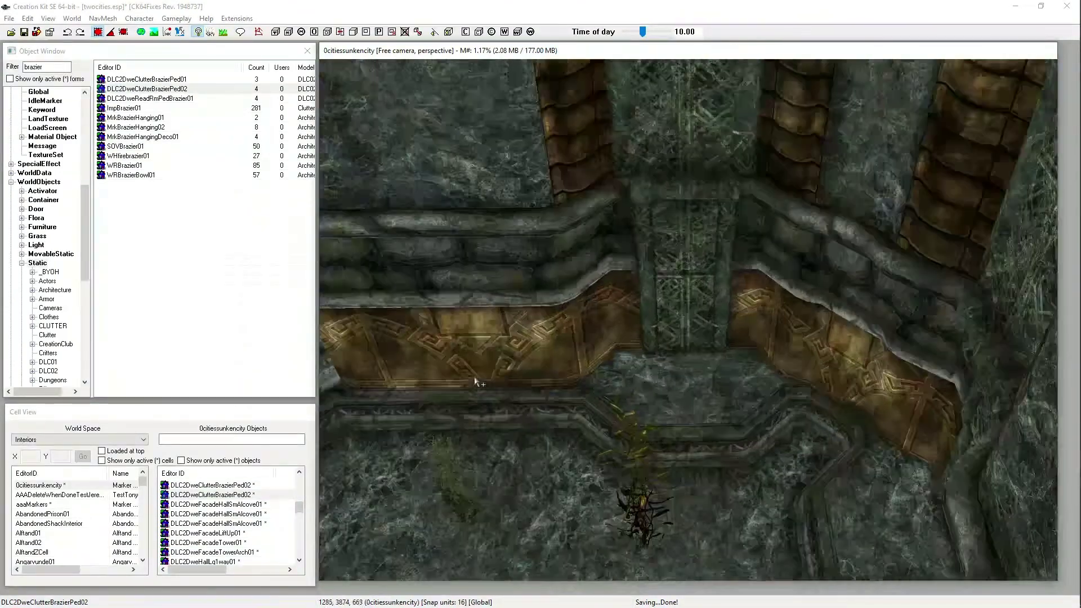
pyautogui.moveTo(176, 91); pyautogui.dragTo(240, 127)
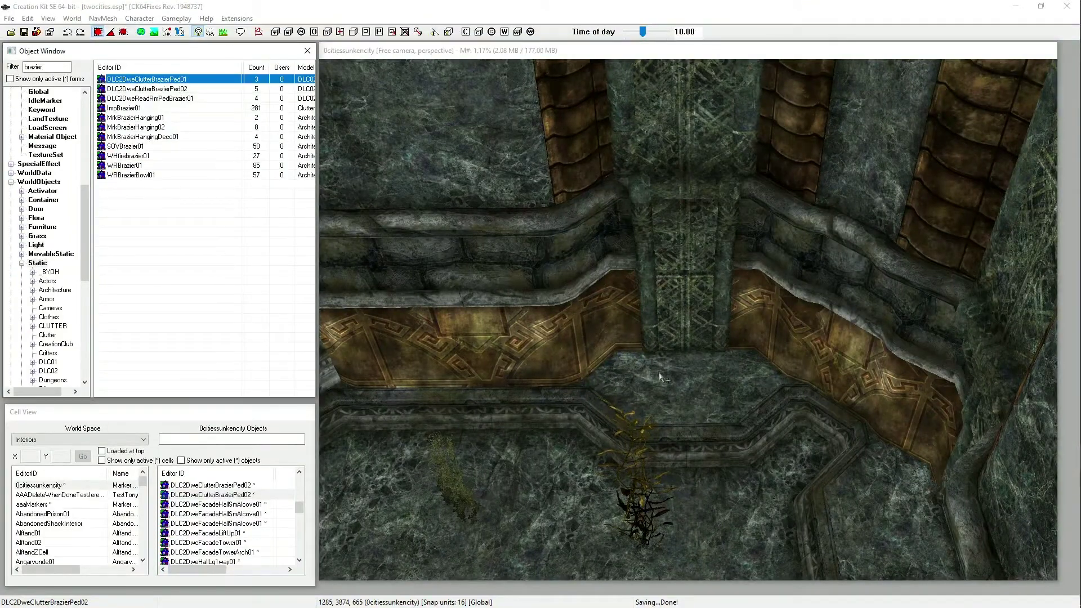
pyautogui.moveTo(722, 401); pyautogui.dragTo(678, 360)
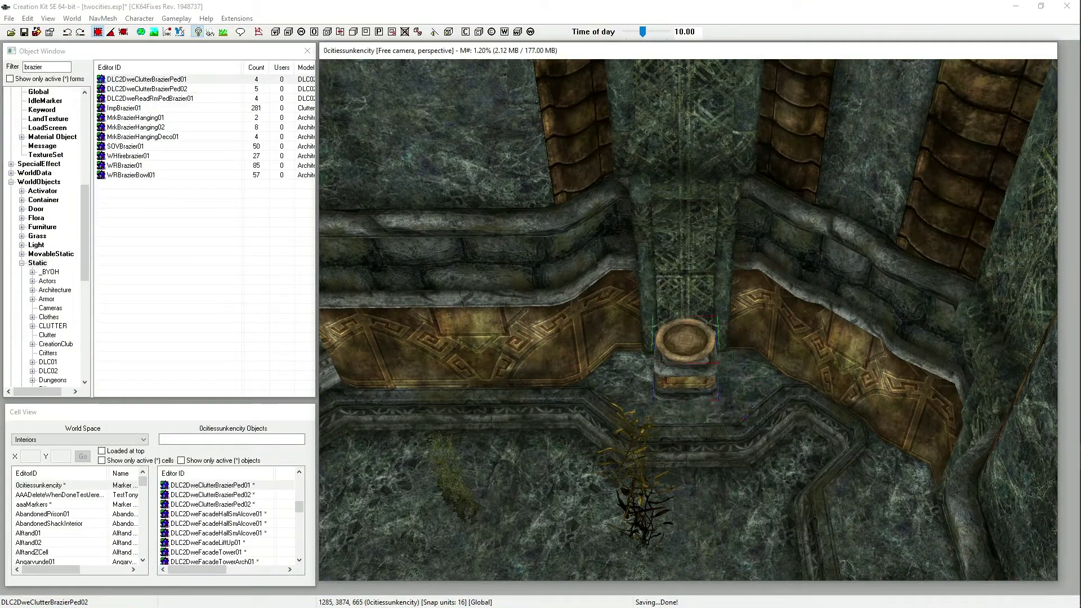
# Step: Place another DLC2DweClutterBrazierPed01 on the ledge in front of the green column in the neighbouring corner
pyautogui.keyDown('shift'); pyautogui.moveTo(677, 355); pyautogui.dragTo(793, 336, button='middle'); pyautogui.keyUp('shift')
pyautogui.moveTo(174, 79); pyautogui.dragTo(229, 118)
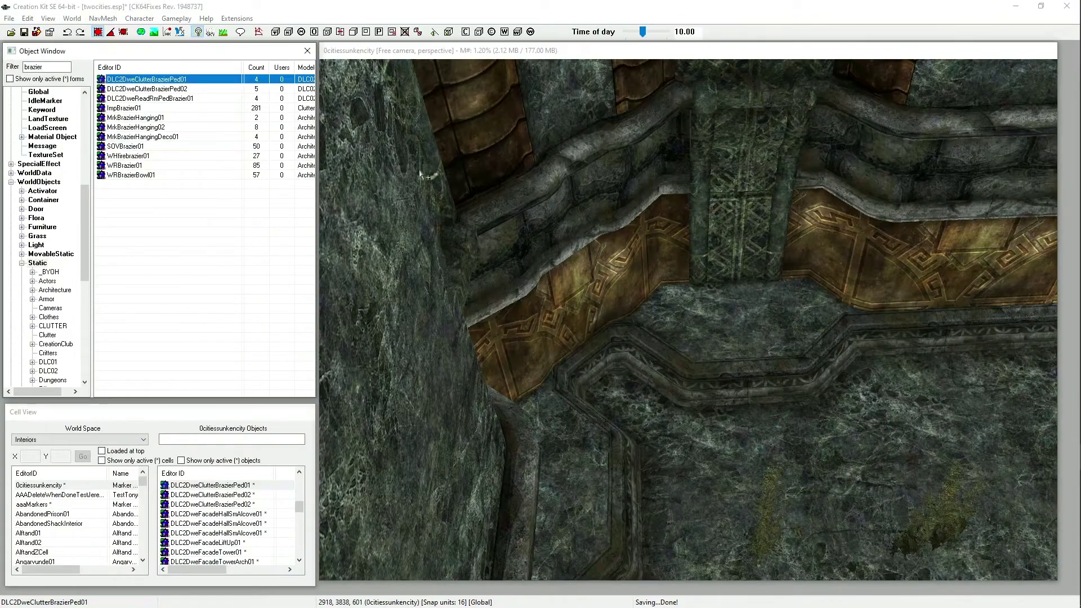
pyautogui.moveTo(735, 312); pyautogui.dragTo(736, 311)
# Step: Select the nearer MAGINVLightSpellArt by the statue and switch to OBS to check the recording
pyautogui.keyDown('shift'); pyautogui.moveTo(743, 296); pyautogui.dragTo(725, 276, button='middle'); pyautogui.keyUp('shift')
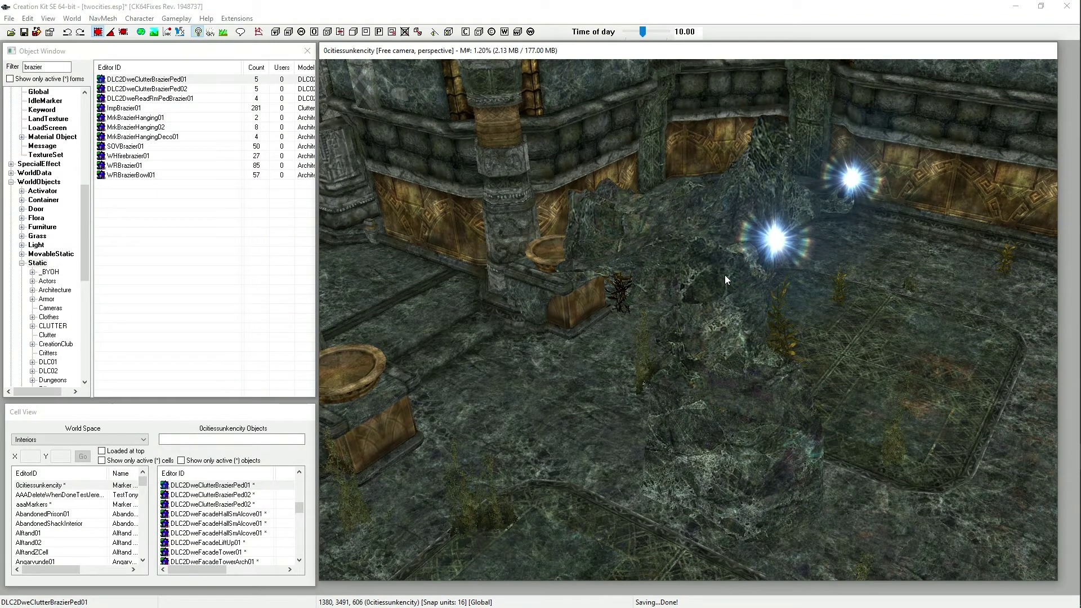
pyautogui.click(775, 246)
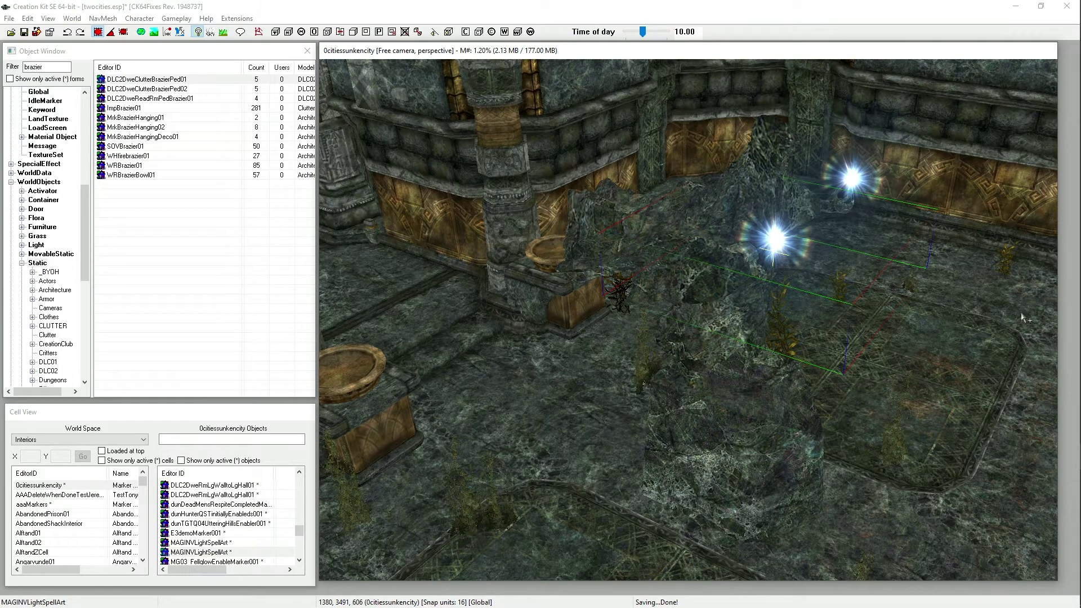
pyautogui.moveTo(1077, 334)
pyautogui.moveTo(1064, 194)
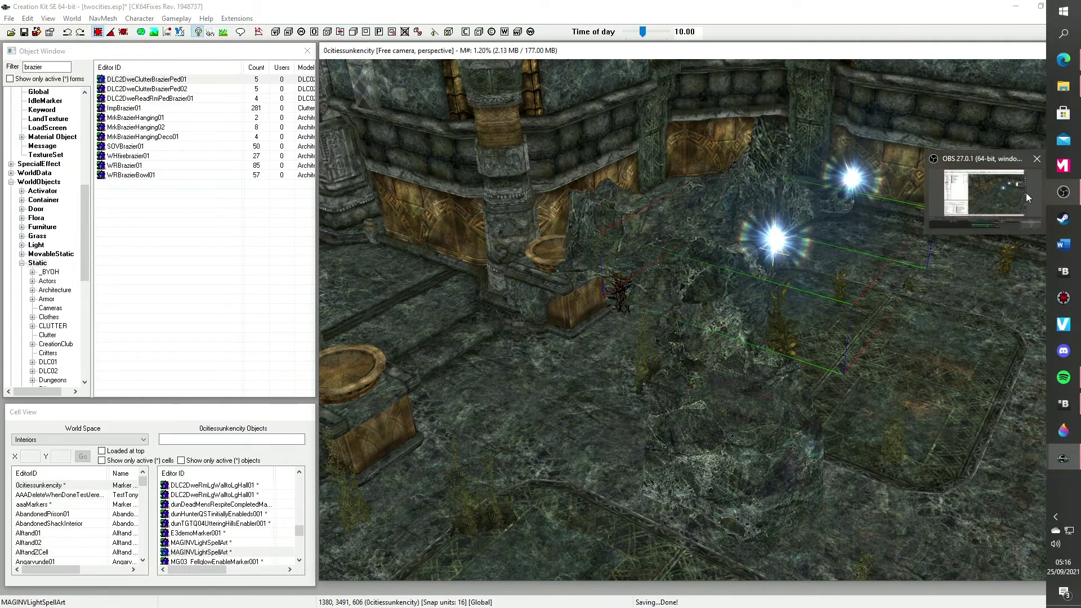
pyautogui.click(1027, 193)
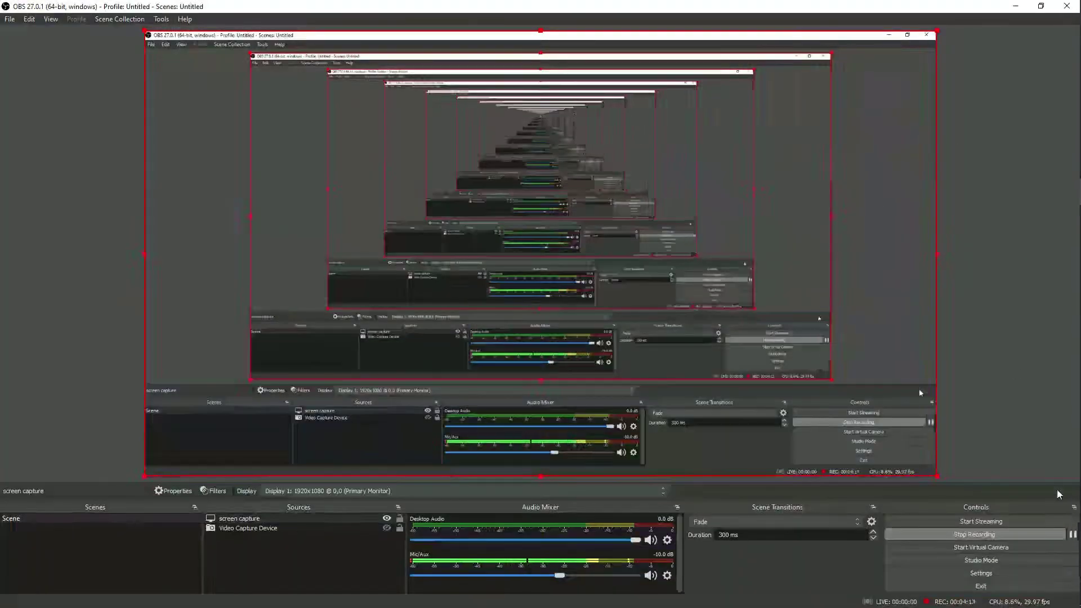
pyautogui.moveTo(1076, 509)
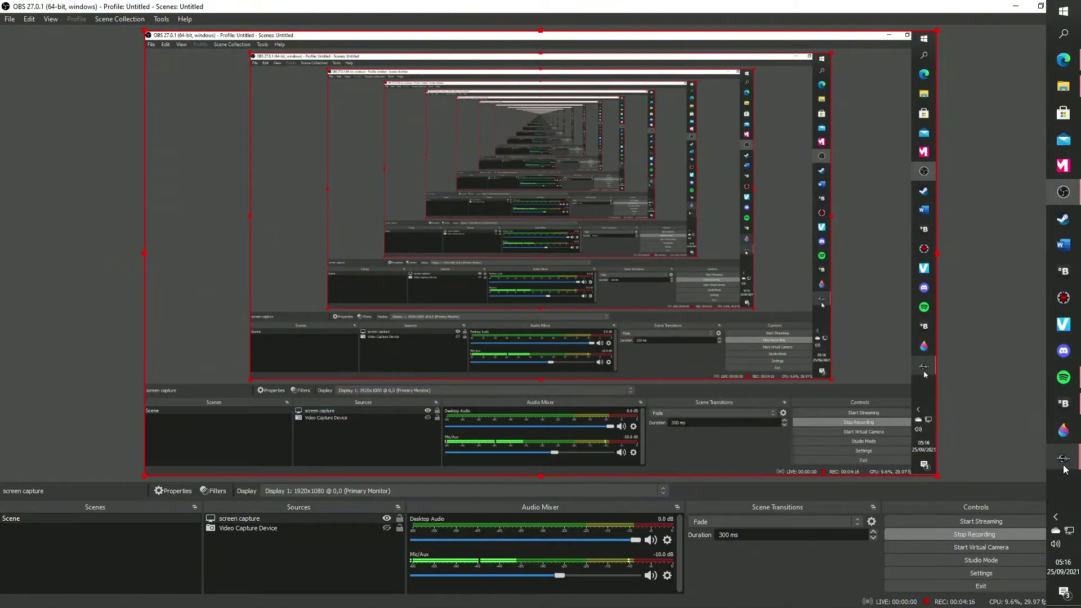
# Step: Switch back to Creation Kit, duplicate the MAGINVLightSpellArt by the statue and move the copy over to the pillar braziers
pyautogui.moveTo(1063, 458)
pyautogui.click(985, 515)
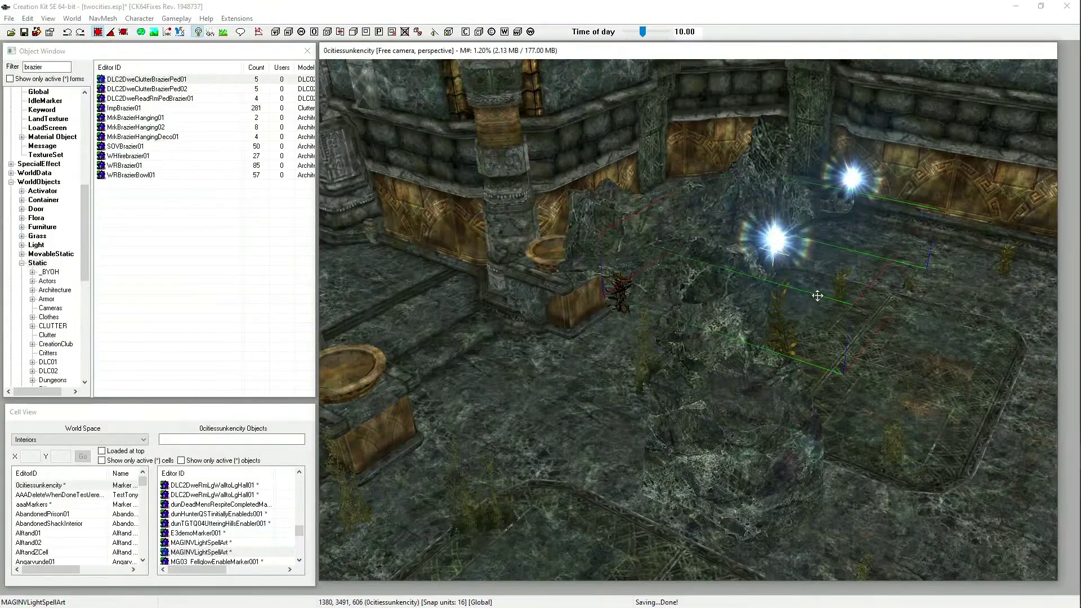
pyautogui.rightClick(777, 237)
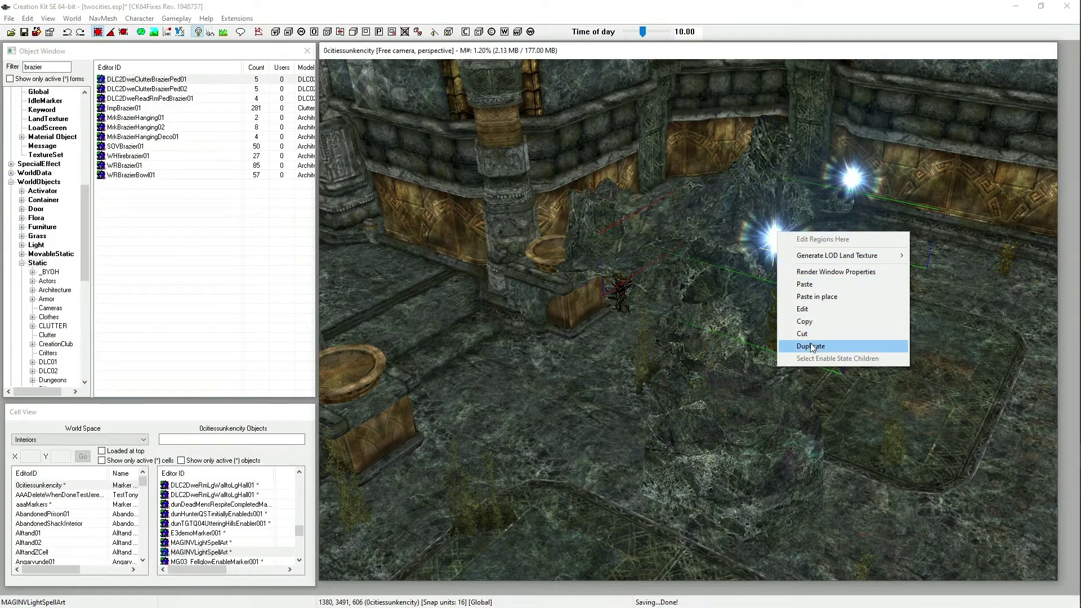
pyautogui.click(809, 344)
pyautogui.moveTo(779, 250); pyautogui.dragTo(367, 263)
pyautogui.moveTo(367, 263); pyautogui.dragTo(376, 266, button='middle')
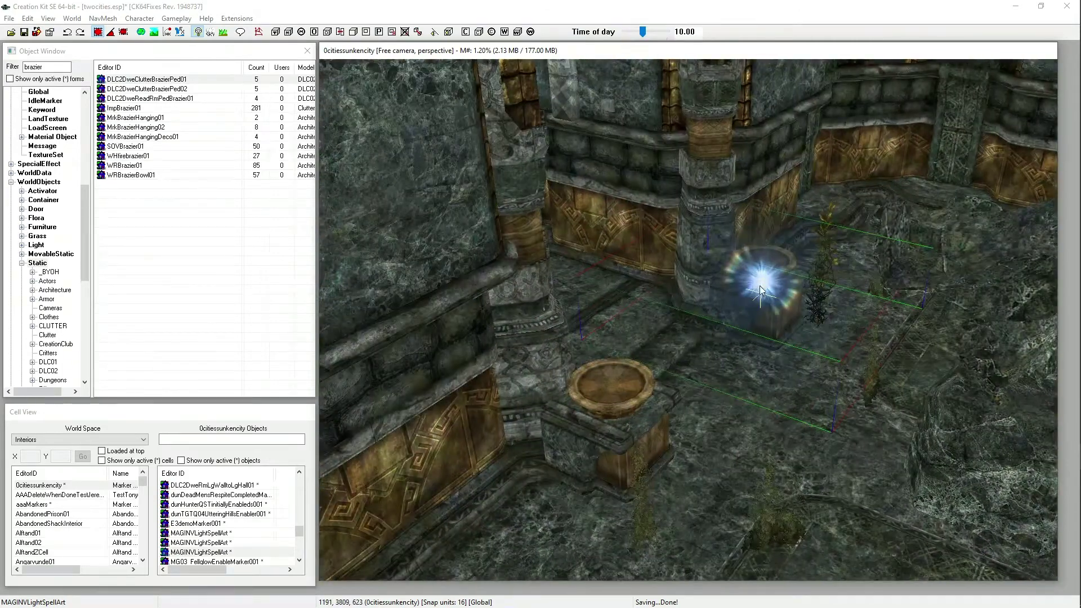
# Step: Centre the copied light above the bowl of the brazier at the nearer pillar and adjust its height
pyautogui.moveTo(758, 286); pyautogui.dragTo(624, 384)
pyautogui.keyDown('shift'); pyautogui.moveTo(616, 373); pyautogui.dragTo(639, 429, button='middle'); pyautogui.keyUp('shift')
pyautogui.moveTo(640, 430); pyautogui.dragTo(574, 350)
pyautogui.moveTo(574, 350)
pyautogui.keyDown('shift'); pyautogui.mouseDown(button='middle')
pyautogui.moveTo(606, 327)
pyautogui.moveTo(589, 343)
pyautogui.mouseUp(button='middle'); pyautogui.keyUp('shift')
pyautogui.moveTo(612, 409)
pyautogui.mouseDown()
pyautogui.moveTo(586, 387)
pyautogui.moveTo(608, 388)
pyautogui.mouseUp()
pyautogui.press('z')
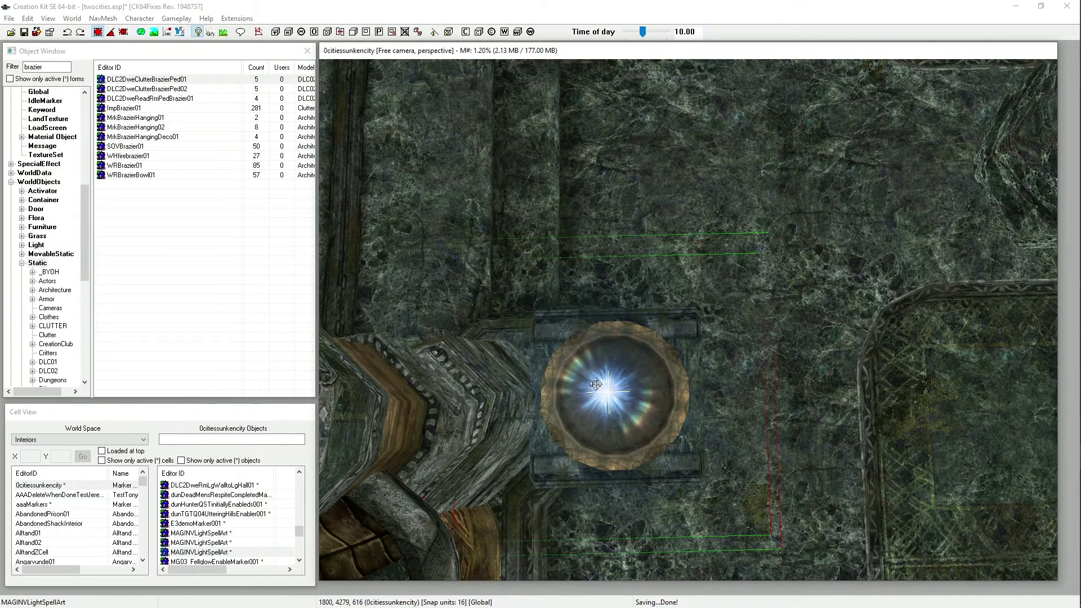
pyautogui.moveTo(613, 396)
pyautogui.keyDown('shift'); pyautogui.mouseDown(button='middle')
pyautogui.moveTo(489, 302)
pyautogui.moveTo(607, 365)
pyautogui.moveTo(639, 463)
pyautogui.moveTo(613, 376)
pyautogui.mouseUp(button='middle'); pyautogui.keyUp('shift')
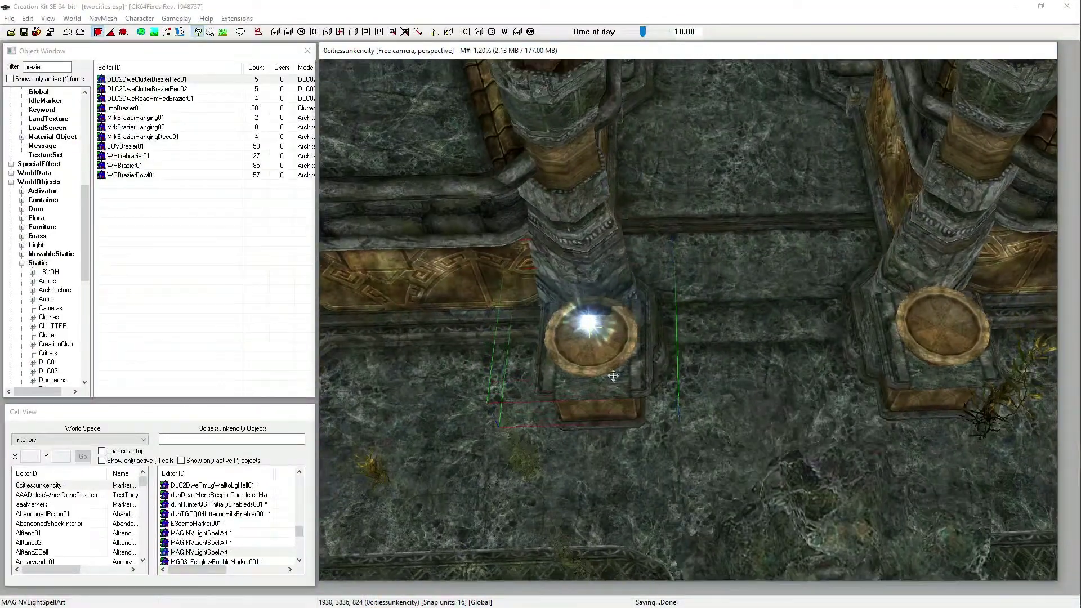
# Step: Duplicate the brazier light and place the copy over the bowl of the brazier across the steps
pyautogui.rightClick(595, 325)
pyautogui.click(633, 438)
pyautogui.moveTo(588, 329); pyautogui.dragTo(944, 314)
pyautogui.moveTo(954, 306); pyautogui.dragTo(918, 310, button='middle')
pyautogui.scroll(-3, 673, 321)
pyautogui.moveTo(726, 323); pyautogui.dragTo(636, 396, button='middle')
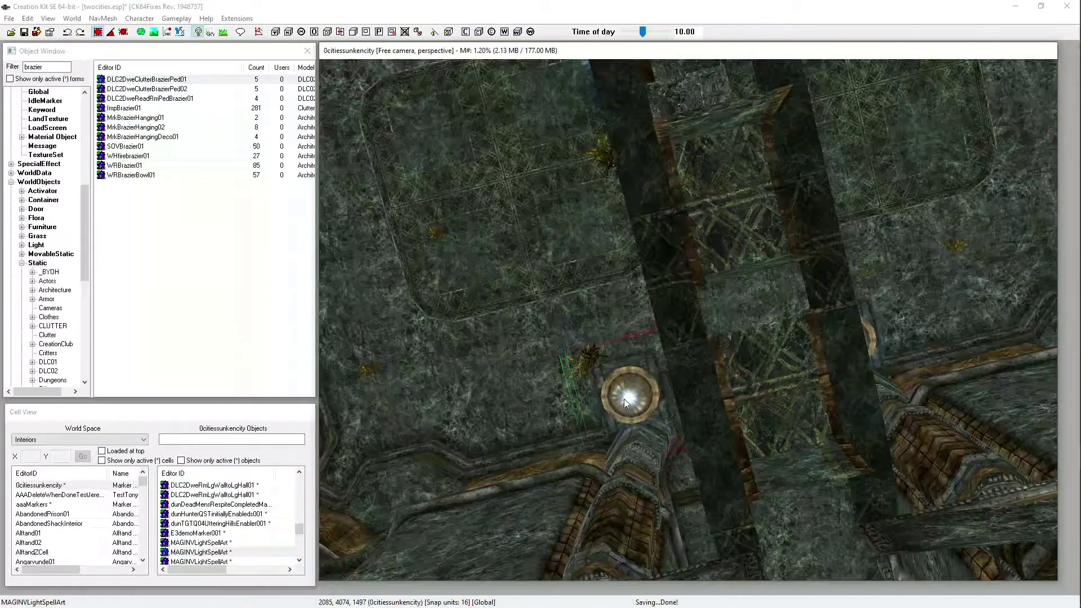
# Step: Duplicate the light again and move the copy over the brazier on the ledge in front of the corner's green column
pyautogui.rightClick(624, 399)
pyautogui.click(665, 514)
pyautogui.moveTo(632, 404); pyautogui.dragTo(417, 115)
pyautogui.moveTo(417, 115); pyautogui.dragTo(491, 175, button='middle')
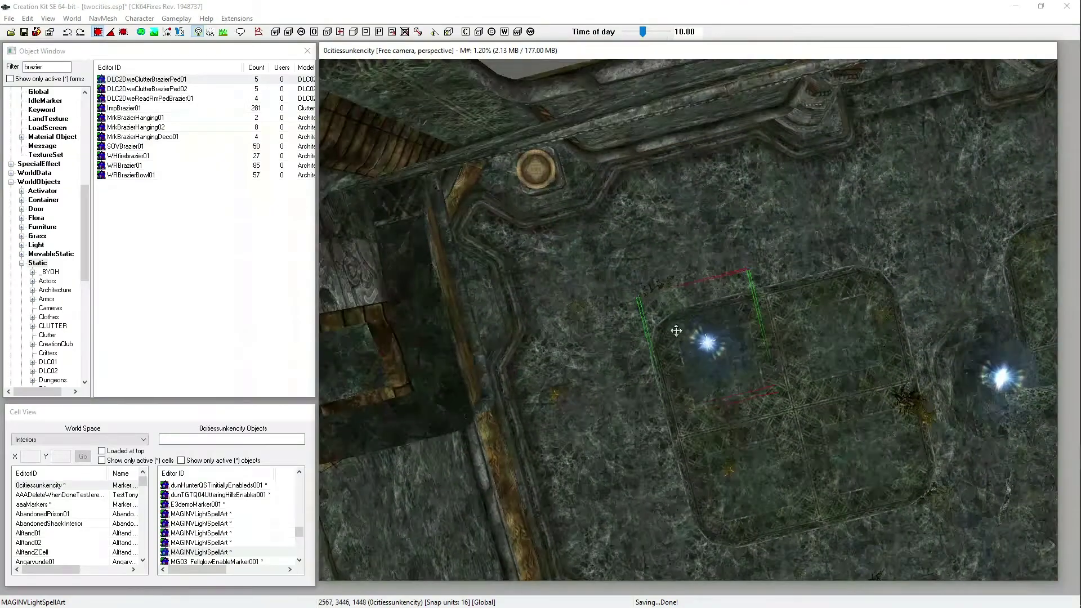
pyautogui.moveTo(705, 334); pyautogui.dragTo(539, 172)
pyautogui.keyDown('shift'); pyautogui.moveTo(526, 154); pyautogui.dragTo(596, 243, button='middle'); pyautogui.keyUp('shift')
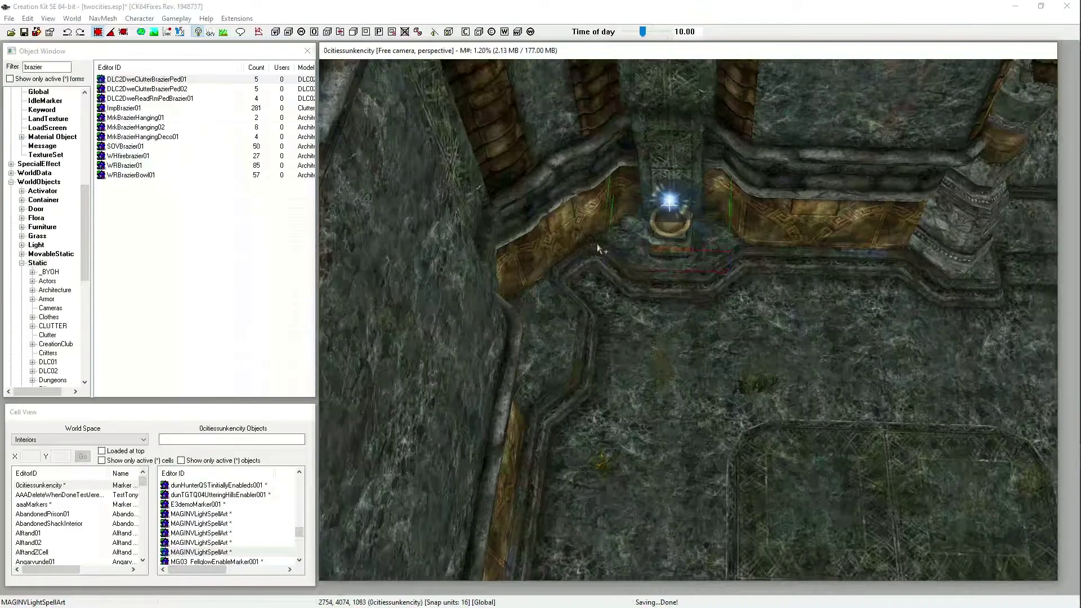
# Step: Lower the light above the corner ledge brazier so that it sits close to the bowl
pyautogui.scroll(4, 598, 248)
pyautogui.scroll(1, 609, 215)
pyautogui.keyDown('shift'); pyautogui.moveTo(633, 102); pyautogui.dragTo(620, 125, button='middle'); pyautogui.keyUp('shift')
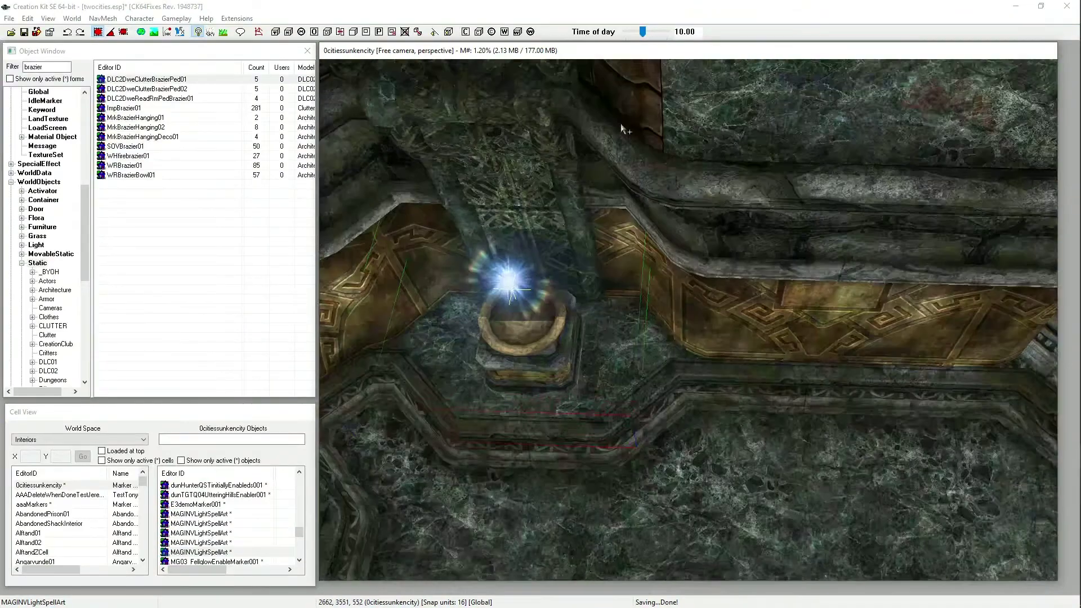
pyautogui.moveTo(513, 282)
pyautogui.keyDown('shift'); pyautogui.mouseDown(button='middle')
pyautogui.moveTo(512, 265)
pyautogui.moveTo(528, 289)
pyautogui.mouseUp(button='middle'); pyautogui.keyUp('shift')
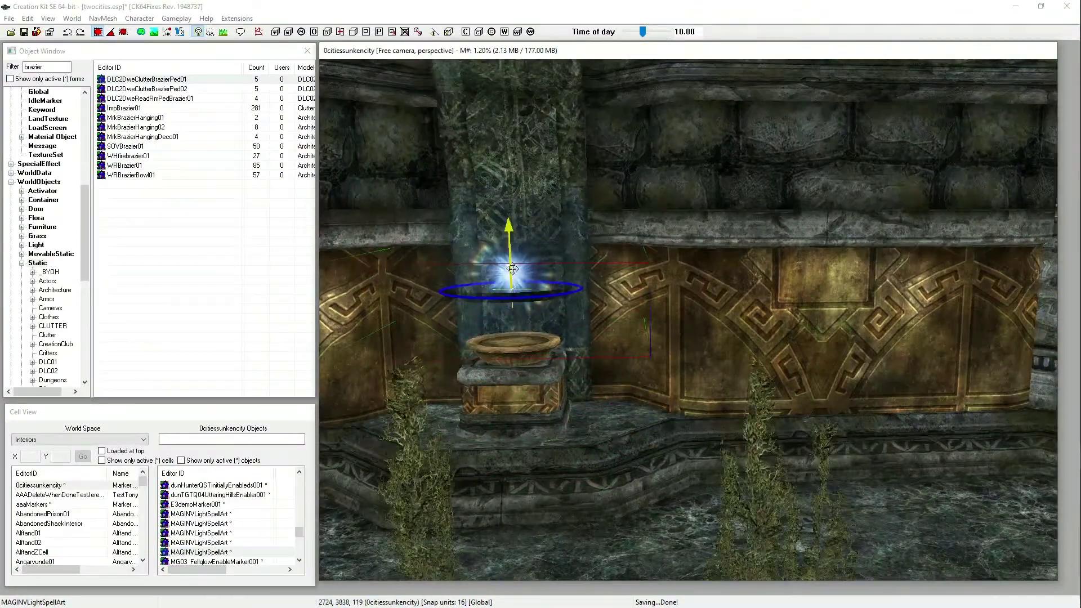
pyautogui.moveTo(512, 269); pyautogui.dragTo(512, 313)
# Step: Duplicate the corner light and place the copy over the brazier in front of the green column in the opposite corner
pyautogui.scroll(-6, 508, 324)
pyautogui.keyDown('shift'); pyautogui.moveTo(509, 323); pyautogui.dragTo(459, 309, button='middle'); pyautogui.keyUp('shift')
pyautogui.rightClick(448, 302)
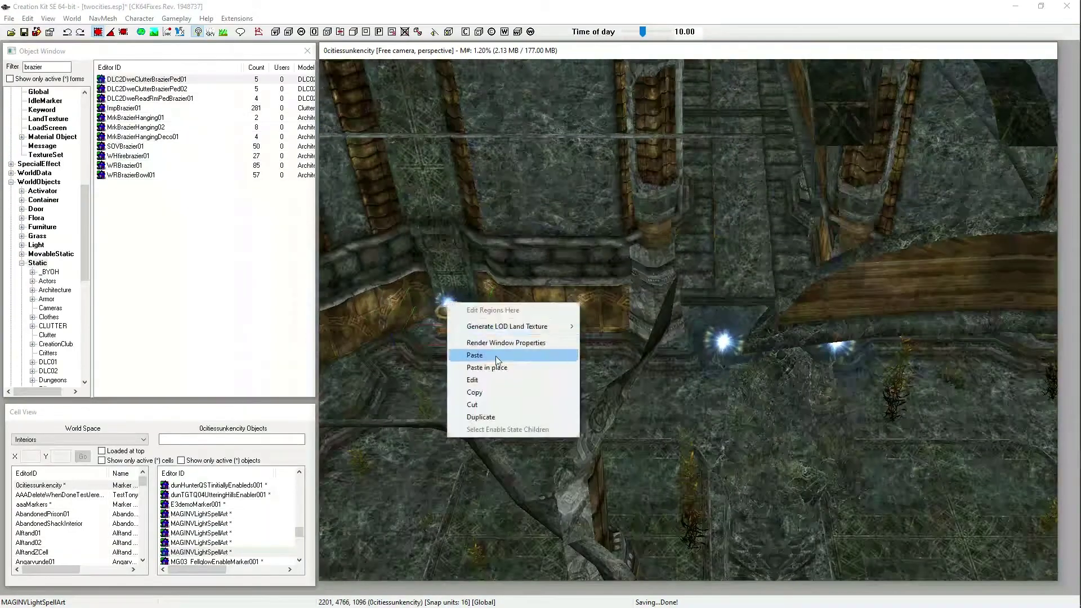
pyautogui.click(467, 414)
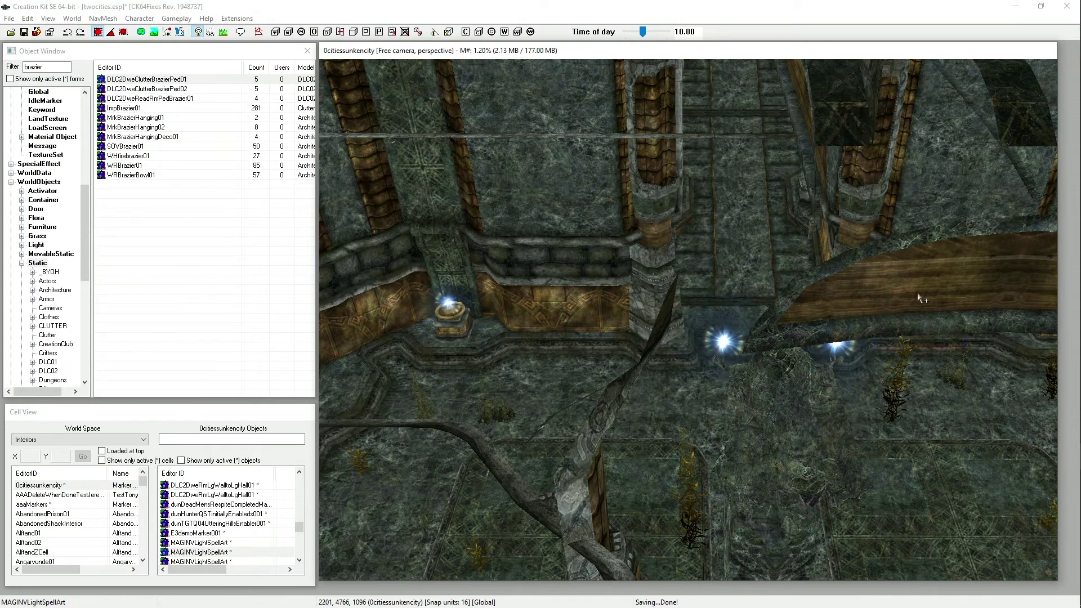
pyautogui.moveTo(918, 292); pyautogui.dragTo(840, 283, button='middle')
pyautogui.scroll(6, 840, 284)
pyautogui.moveTo(573, 237); pyautogui.dragTo(849, 238)
pyautogui.moveTo(862, 228); pyautogui.dragTo(841, 226, button='middle')
pyautogui.scroll(2, 838, 232)
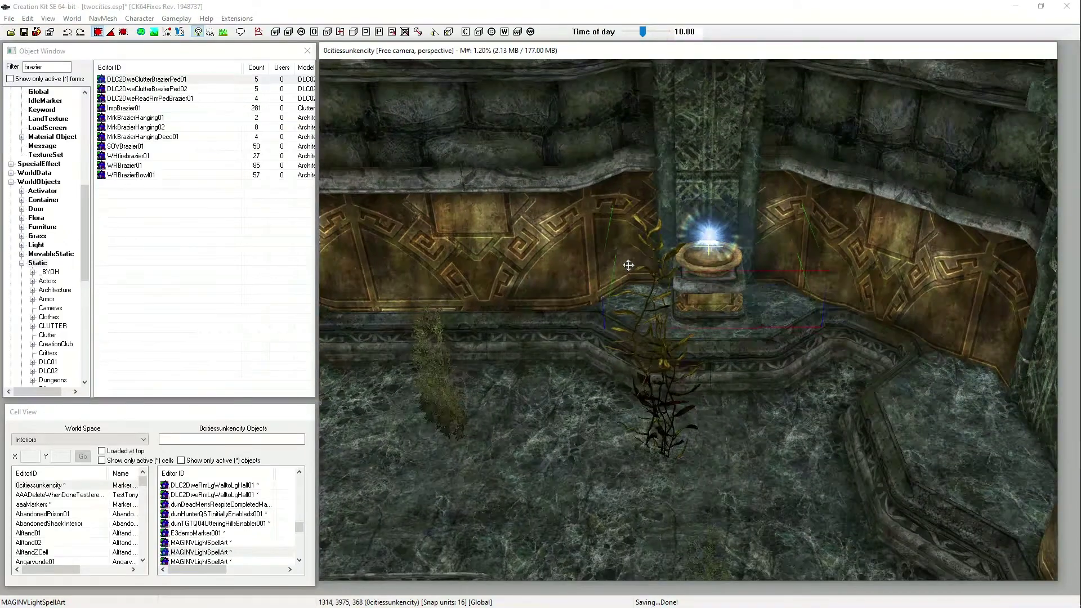
# Step: Examine the lit braziers, the steps between the pillars and the open hallway beyond them from several angles
pyautogui.scroll(-6, 631, 262)
pyautogui.keyDown('shift'); pyautogui.moveTo(628, 261); pyautogui.dragTo(574, 288, button='middle'); pyautogui.keyUp('shift')
pyautogui.scroll(-5, 706, 254)
pyautogui.click(674, 282)
pyautogui.scroll(5, 575, 286)
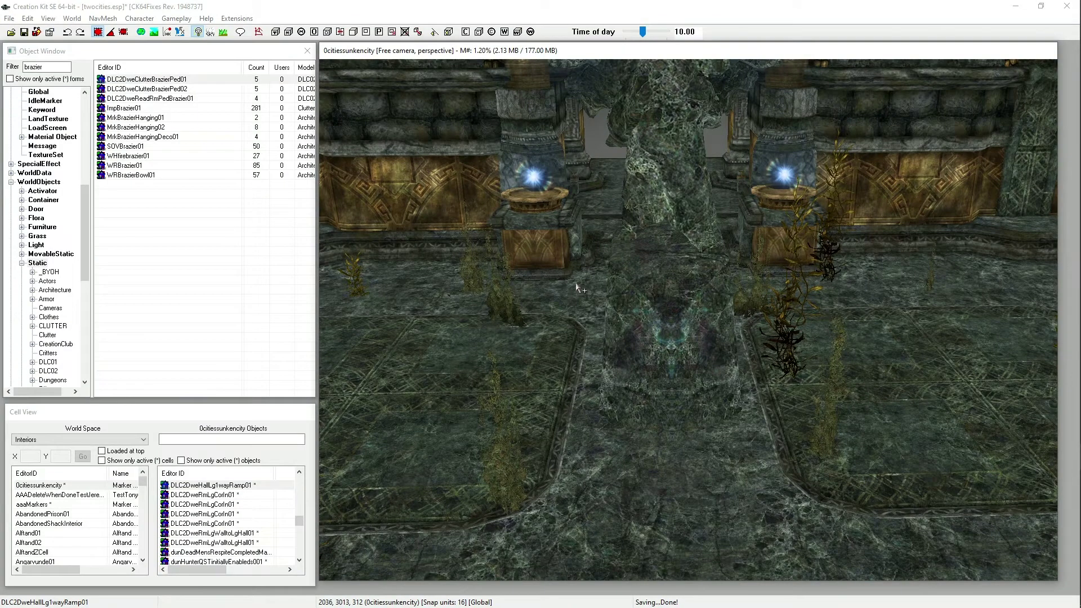
pyautogui.keyDown('shift'); pyautogui.moveTo(580, 204); pyautogui.dragTo(724, 236, button='middle'); pyautogui.keyUp('shift')
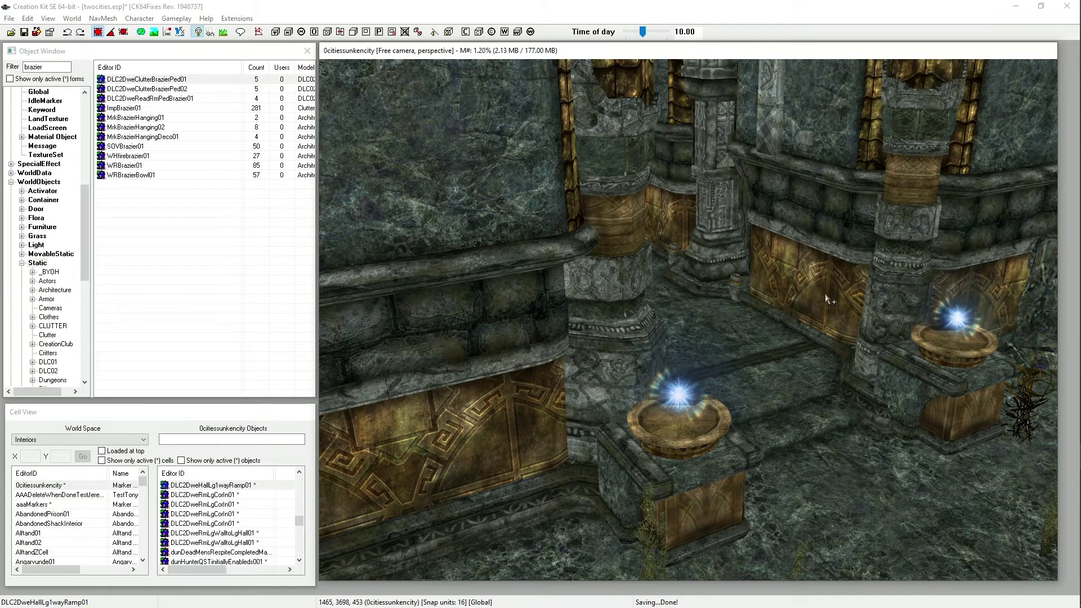
pyautogui.scroll(-3, 826, 304)
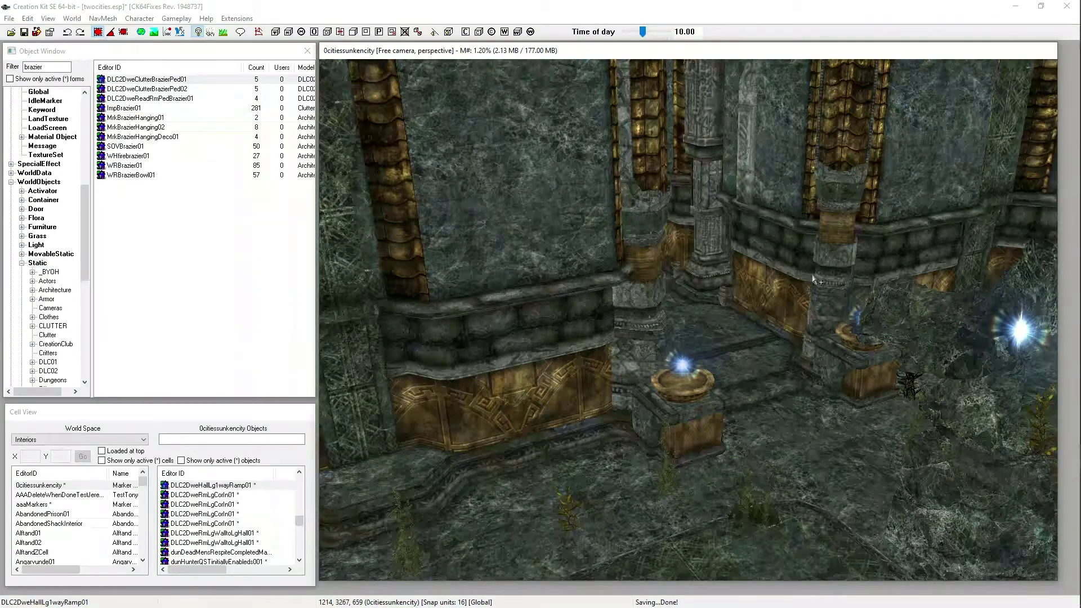
pyautogui.scroll(3, 779, 298)
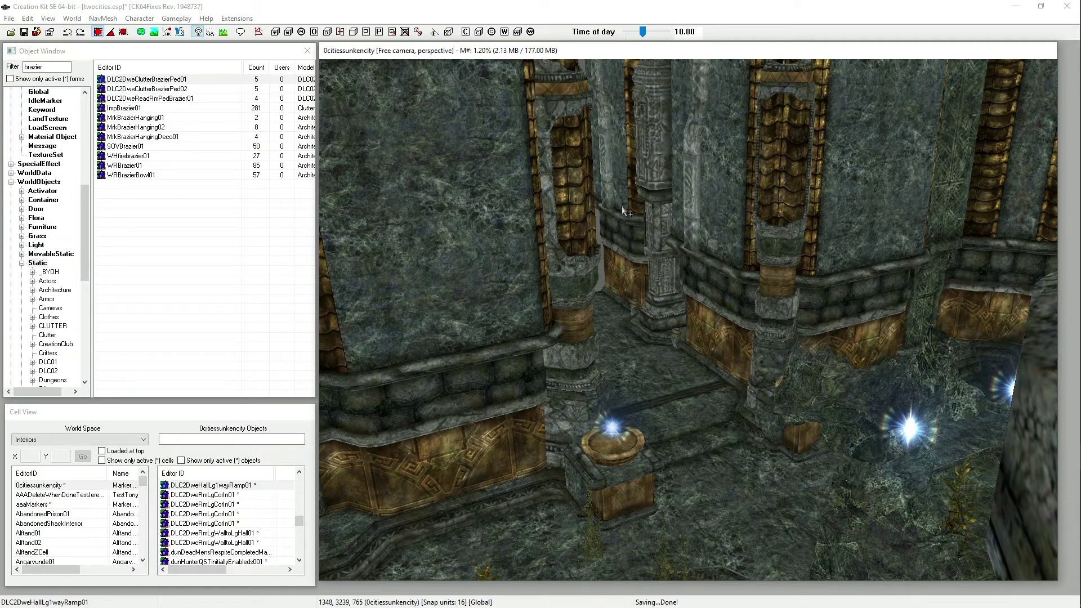
pyautogui.moveTo(702, 173); pyautogui.dragTo(604, 241, button='middle')
pyautogui.click(623, 248)
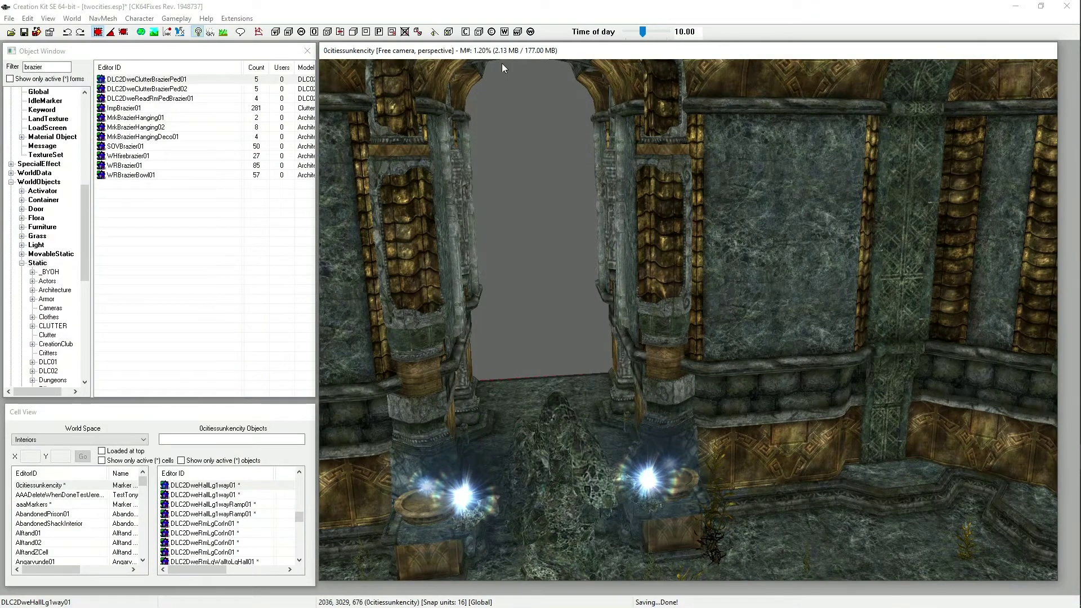
pyautogui.moveTo(579, 277)
pyautogui.keyDown('shift'); pyautogui.mouseDown(button='middle')
pyautogui.moveTo(604, 281)
pyautogui.moveTo(568, 280)
pyautogui.mouseUp(button='middle'); pyautogui.keyUp('shift')
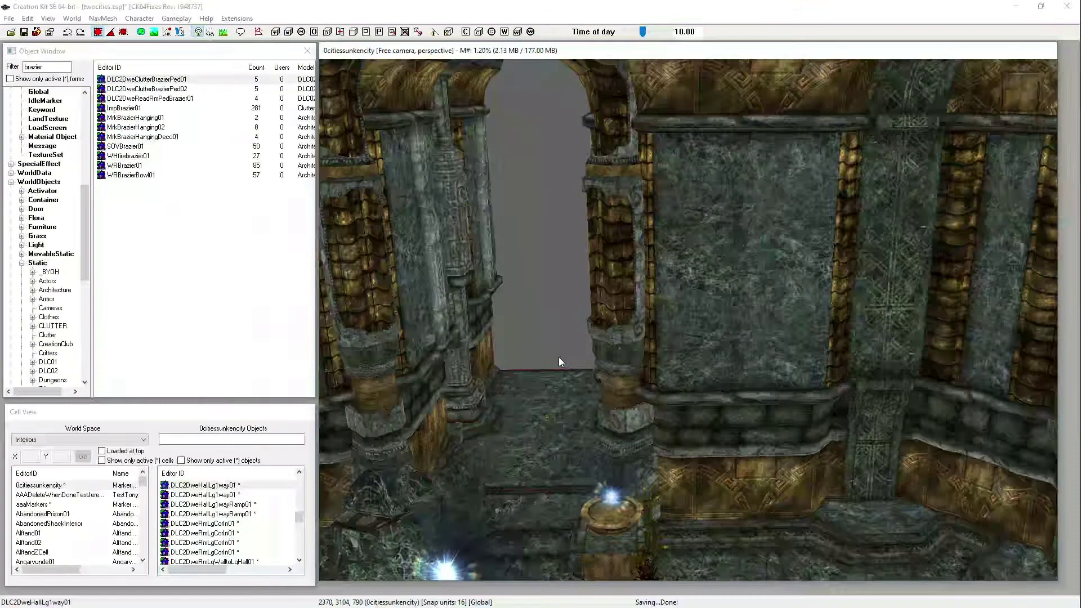
pyautogui.keyDown('shift'); pyautogui.moveTo(471, 302); pyautogui.dragTo(496, 303, button='middle'); pyautogui.keyUp('shift')
pyautogui.moveTo(526, 395)
pyautogui.keyDown('shift'); pyautogui.mouseDown(button='middle')
pyautogui.moveTo(588, 422)
pyautogui.moveTo(592, 411)
pyautogui.moveTo(521, 379)
pyautogui.moveTo(546, 360)
pyautogui.moveTo(511, 383)
pyautogui.mouseUp(button='middle'); pyautogui.keyUp('shift')
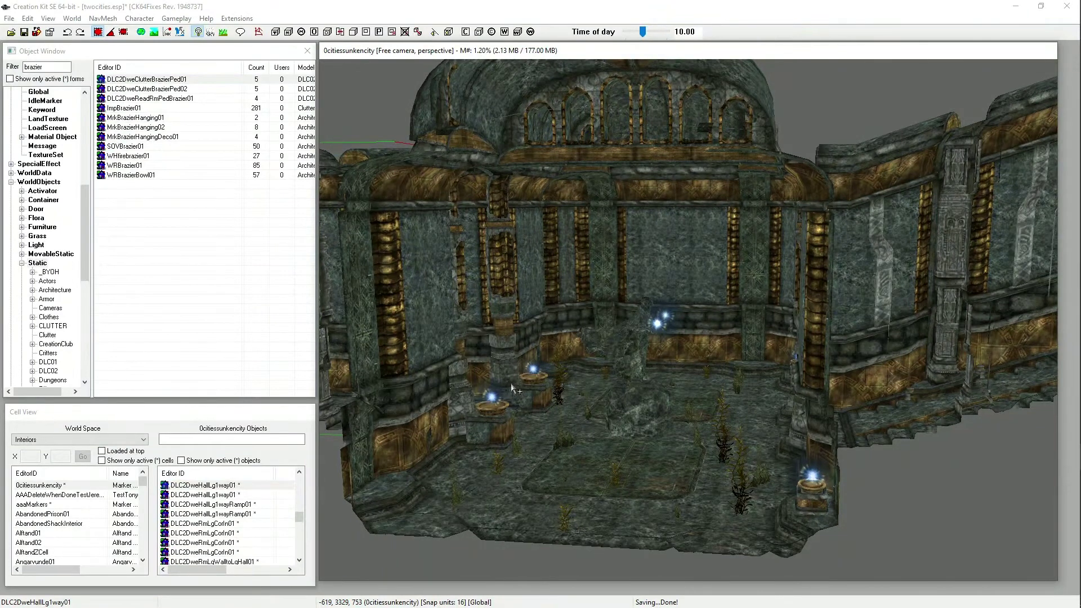
# Step: Save the twocities.esp plugin
pyautogui.click(24, 32)
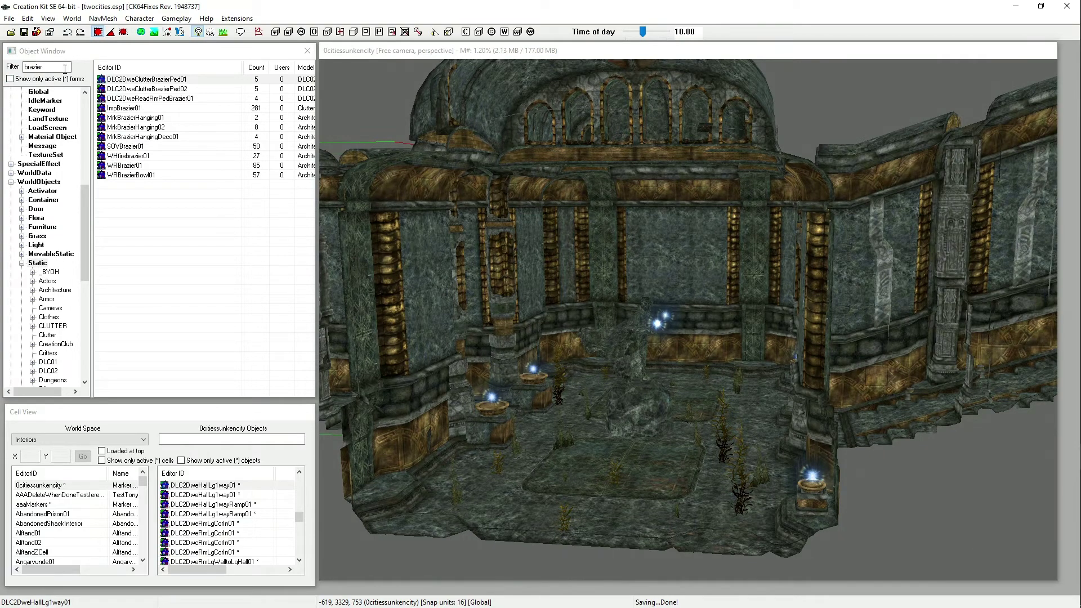
pyautogui.scroll(-10, 54, 207)
pyautogui.click(25, 380)
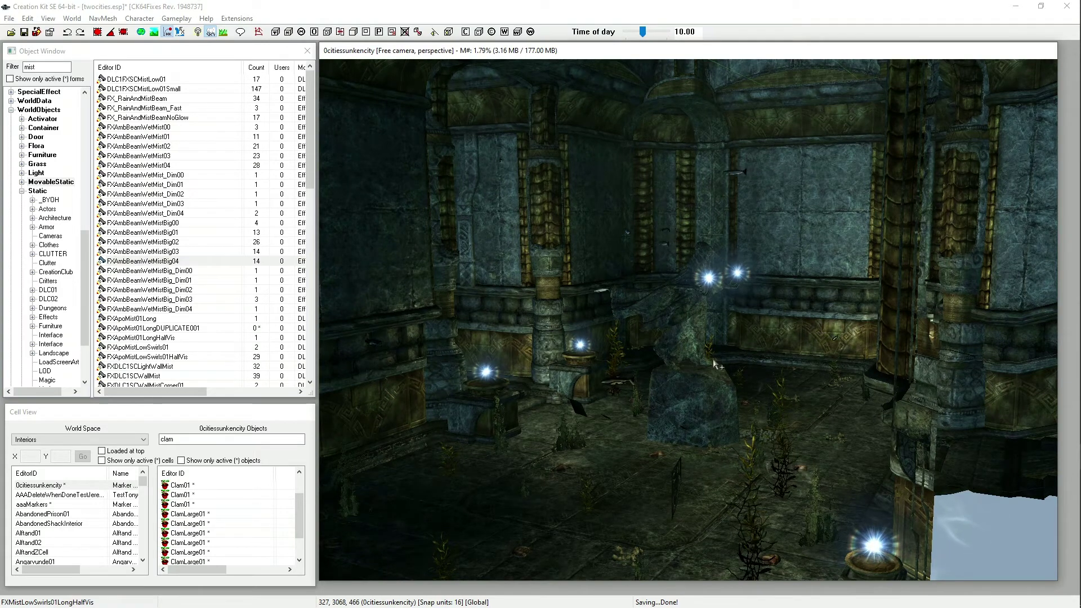
# Step: Examine the decorated hall around the statue, from the floor plants and glowing braziers up to the domed ceiling and side walls
pyautogui.scroll(2, 704, 405)
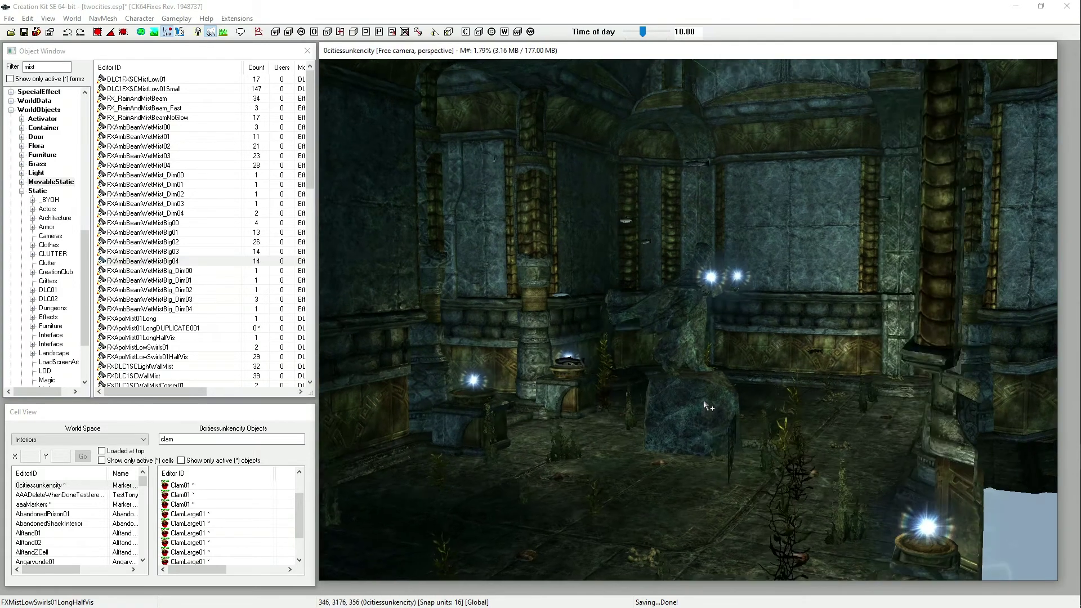
pyautogui.scroll(5, 707, 407)
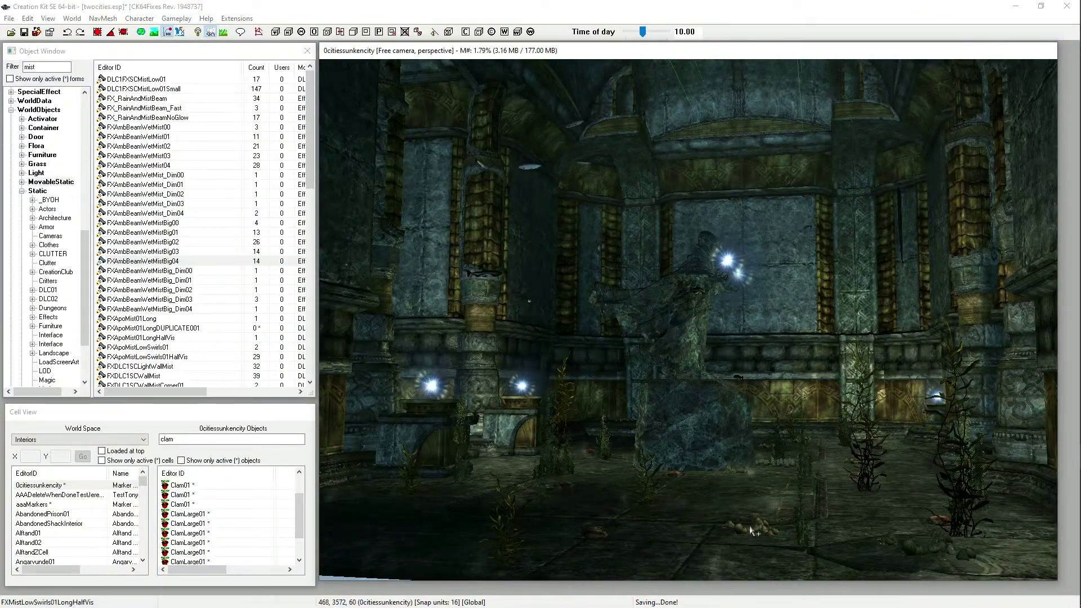
pyautogui.moveTo(724, 438)
pyautogui.mouseDown(button='middle')
pyautogui.moveTo(715, 459)
pyautogui.moveTo(715, 429)
pyautogui.moveTo(715, 448)
pyautogui.mouseUp(button='middle')
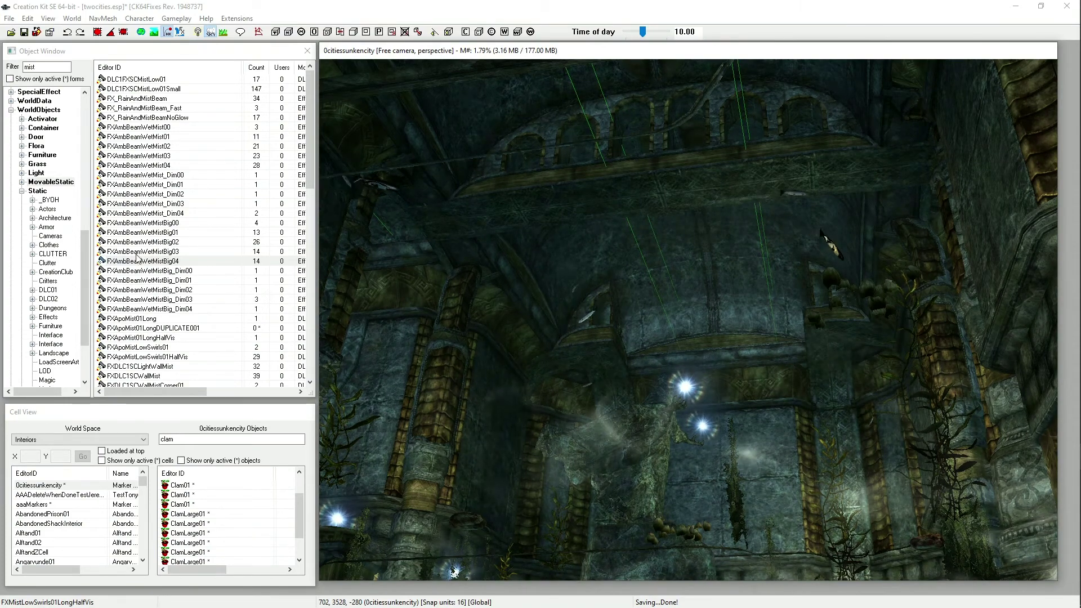
pyautogui.scroll(3, 487, 380)
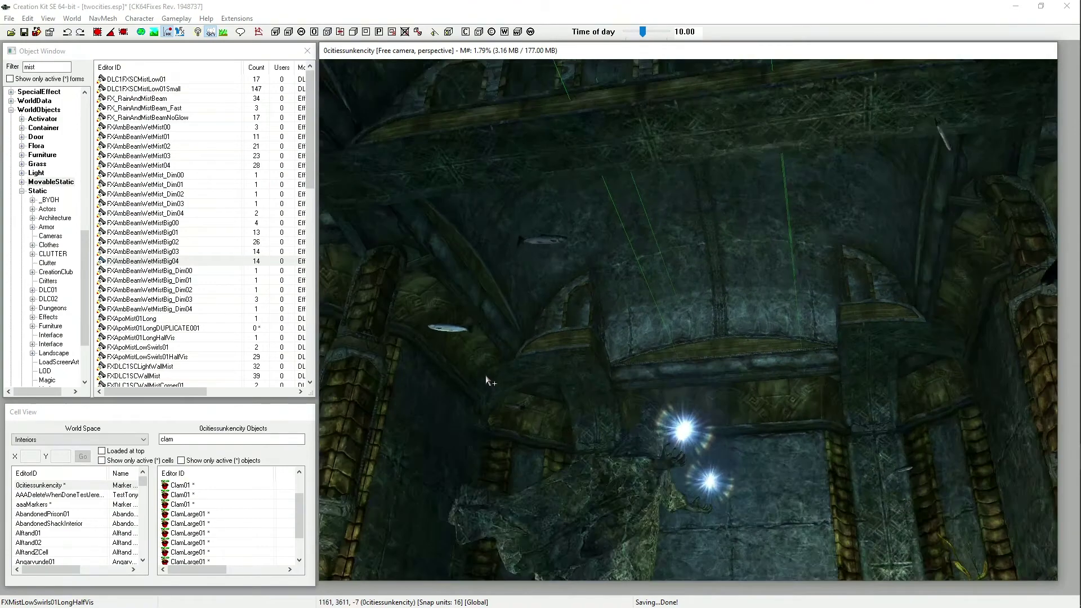
pyautogui.scroll(3, 487, 380)
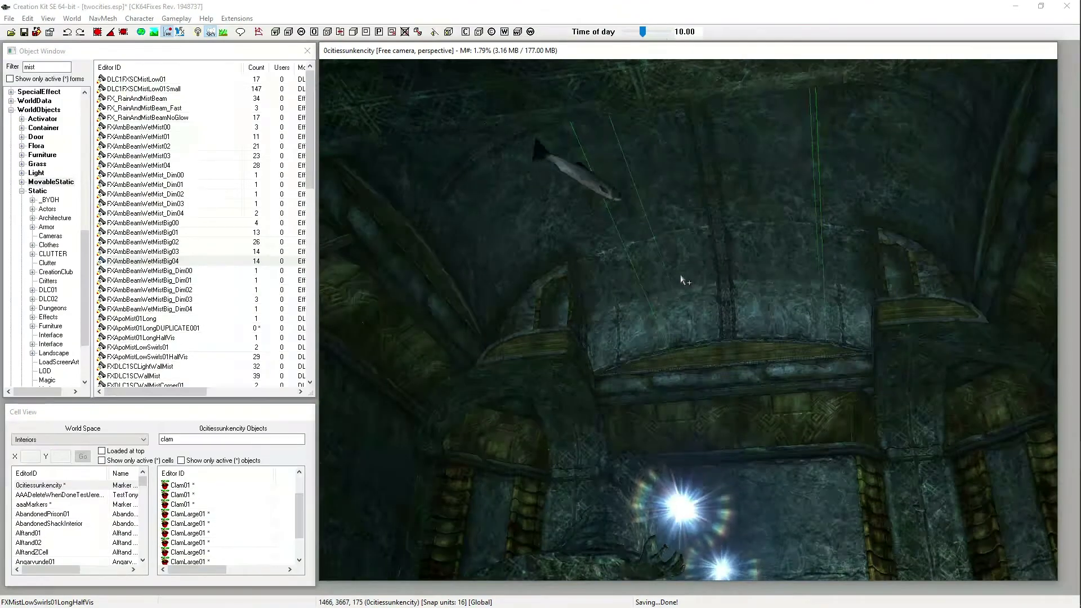
pyautogui.scroll(-4, 676, 299)
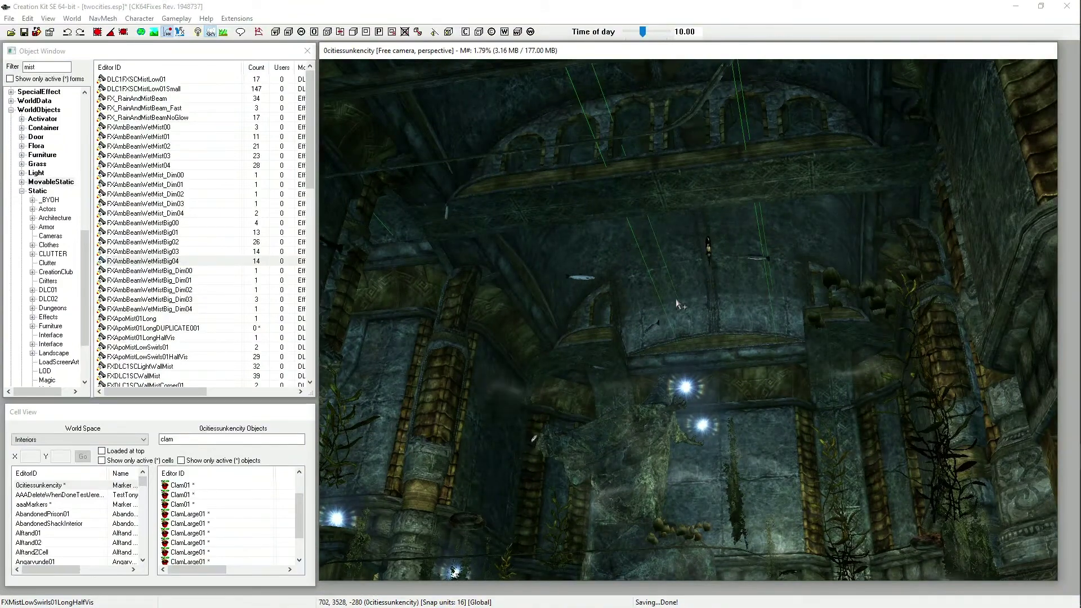
pyautogui.keyDown('shift'); pyautogui.moveTo(676, 300); pyautogui.dragTo(675, 313, button='middle'); pyautogui.keyUp('shift')
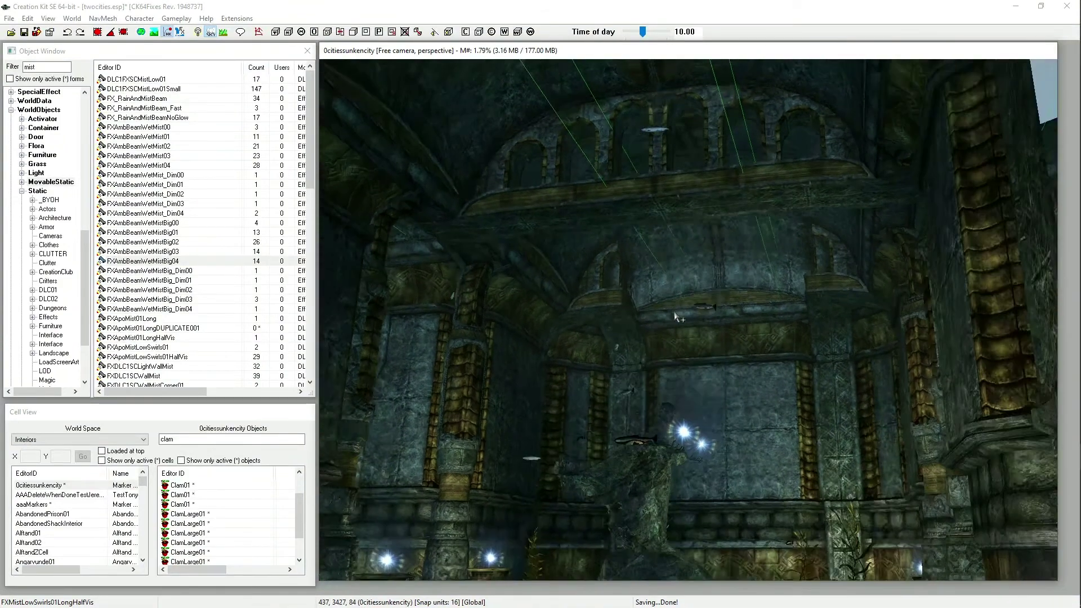
pyautogui.scroll(2, 675, 316)
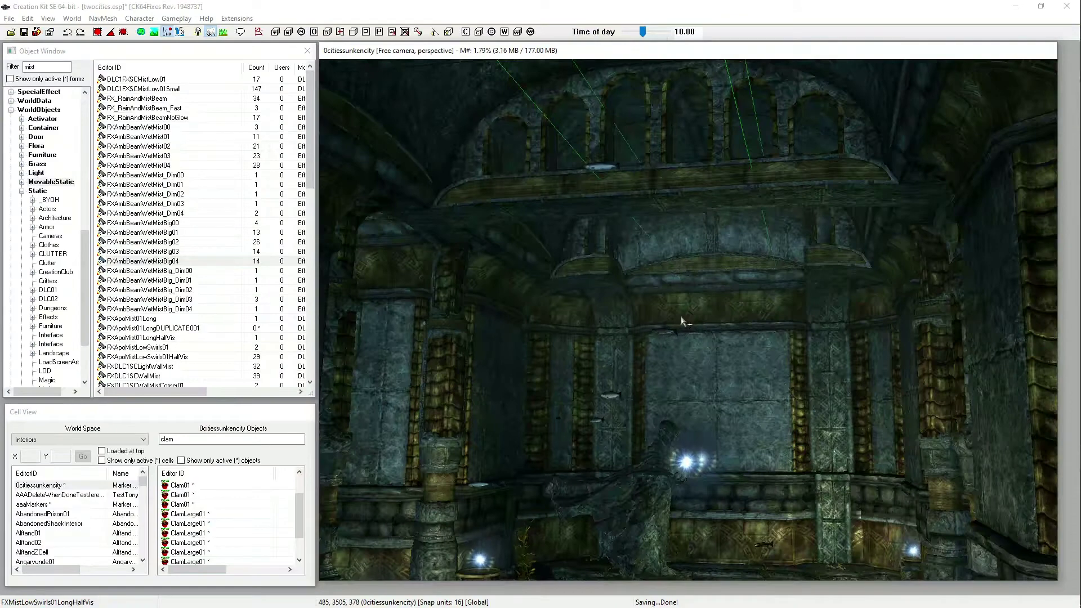
pyautogui.scroll(2, 680, 307)
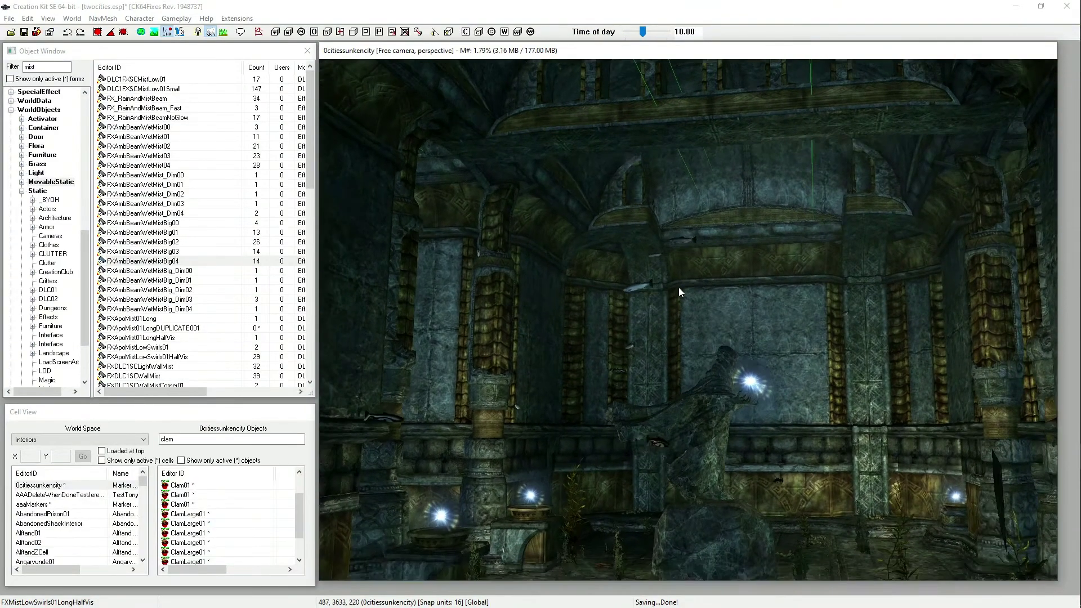
pyautogui.scroll(1, 679, 293)
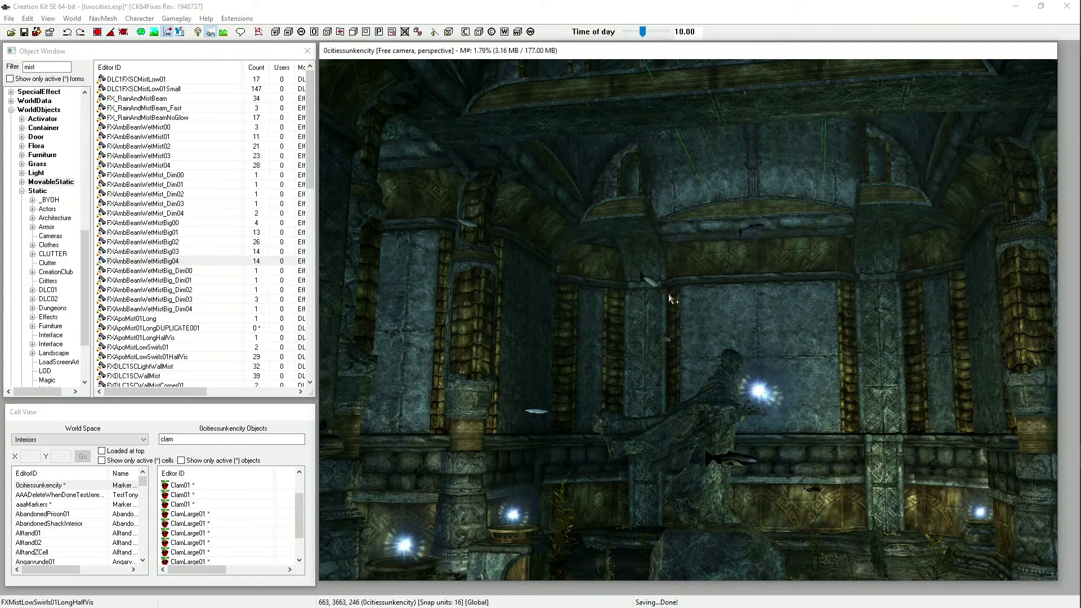
pyautogui.moveTo(680, 337); pyautogui.dragTo(696, 387, button='middle')
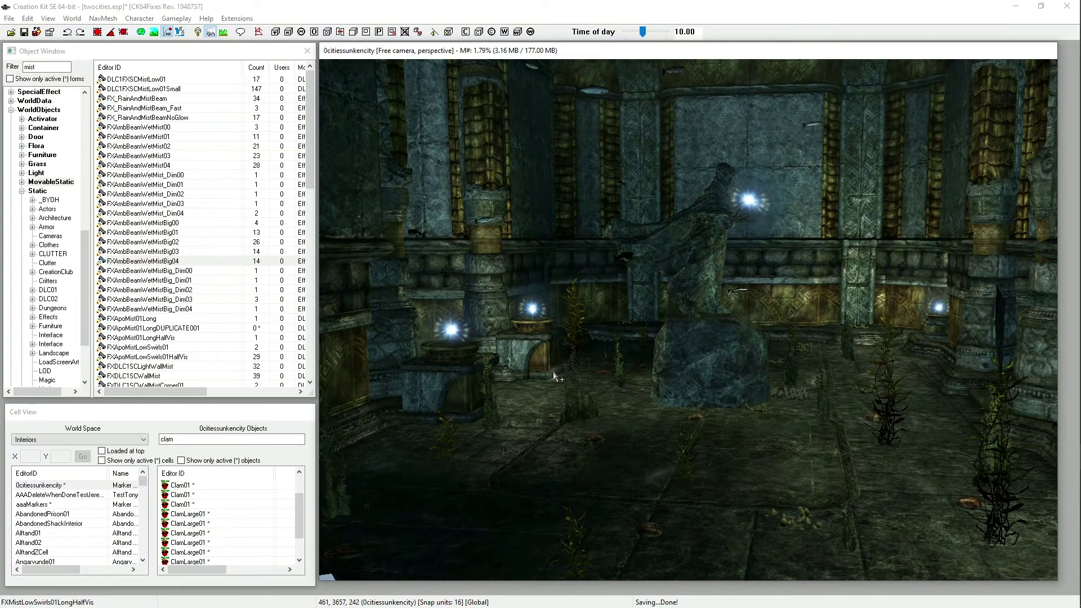
pyautogui.moveTo(677, 240); pyautogui.dragTo(653, 365, button='middle')
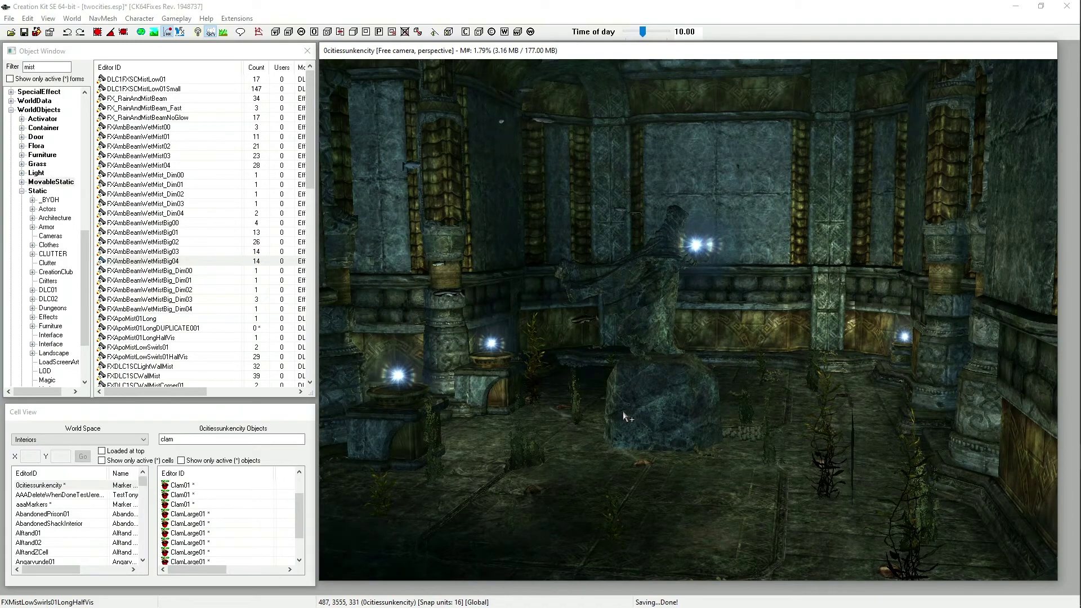
pyautogui.keyDown('shift'); pyautogui.moveTo(623, 417); pyautogui.dragTo(540, 427, button='middle'); pyautogui.keyUp('shift')
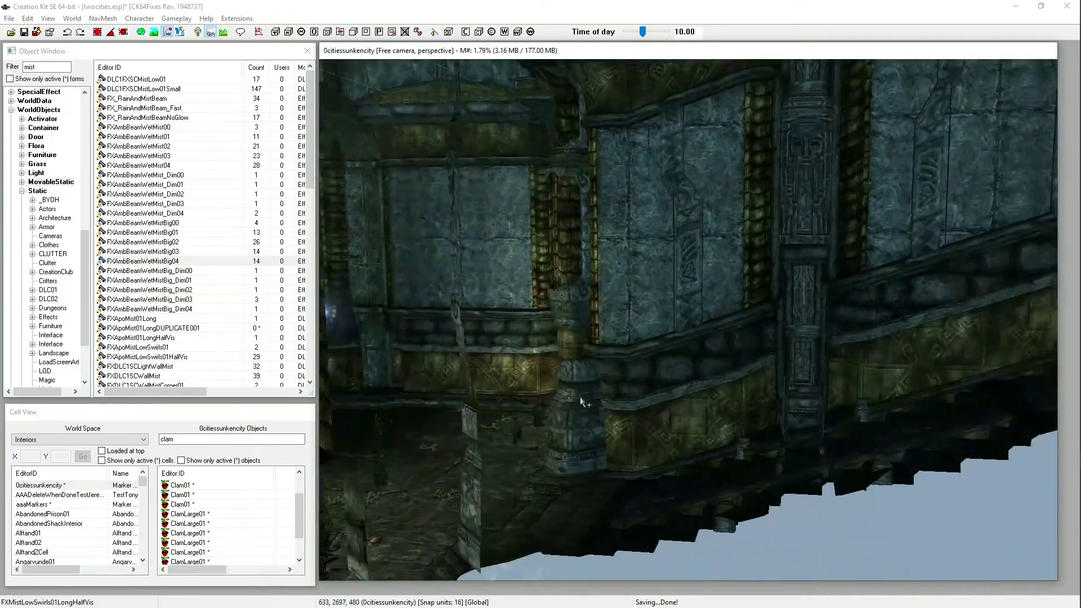
# Step: Examine the far end of the hallway, where the wall pieces meet the tower facade and its arched base
pyautogui.keyDown('shift'); pyautogui.moveTo(757, 335); pyautogui.dragTo(539, 415, button='middle'); pyautogui.keyUp('shift')
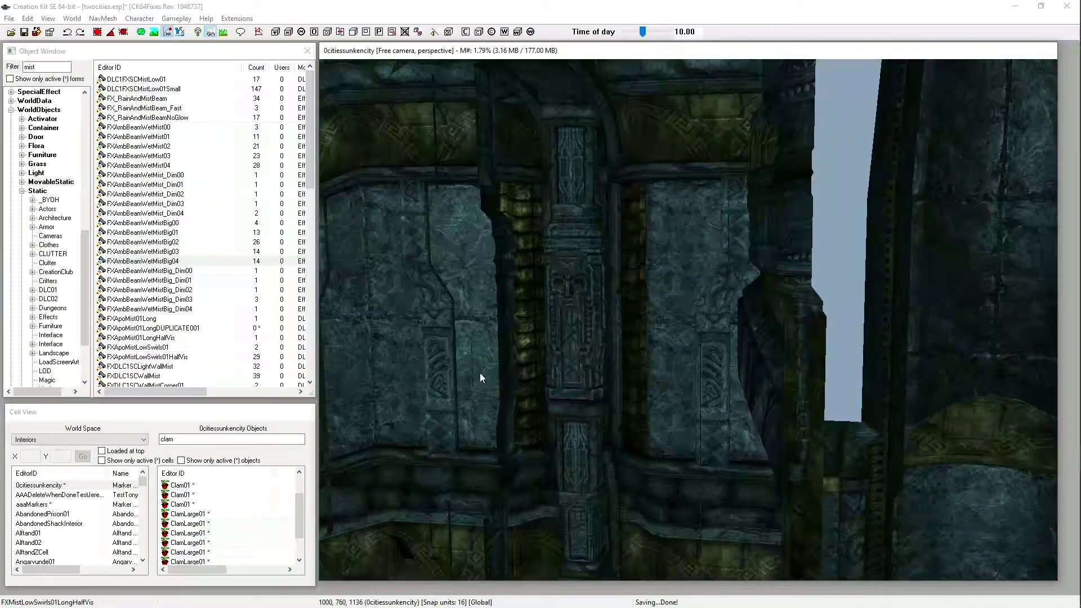
pyautogui.keyDown('shift'); pyautogui.moveTo(571, 484); pyautogui.dragTo(589, 437, button='middle'); pyautogui.keyUp('shift')
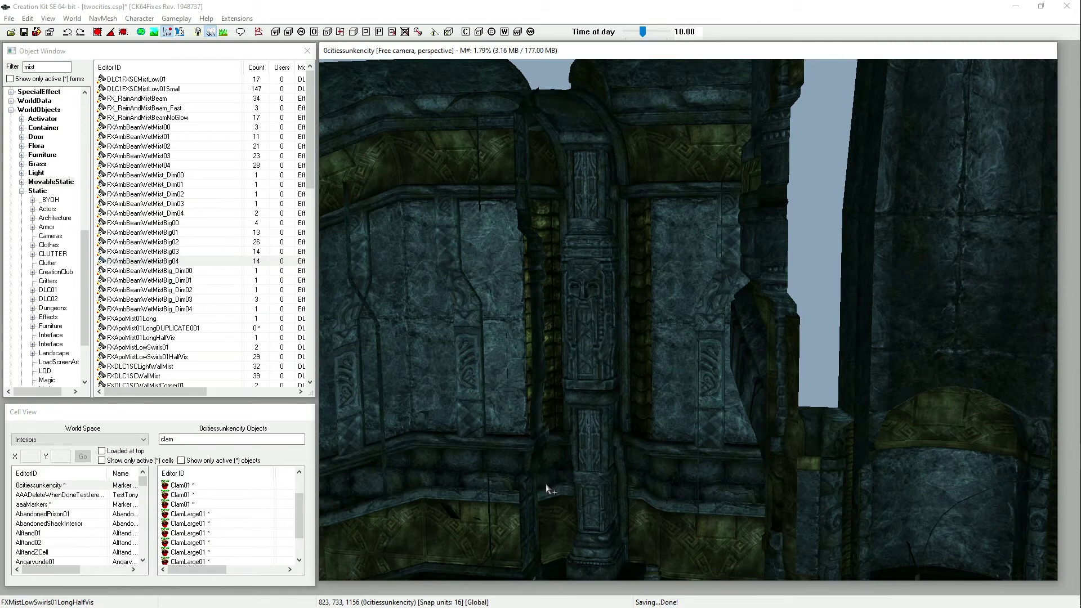
pyautogui.moveTo(569, 441); pyautogui.dragTo(504, 404, button='middle')
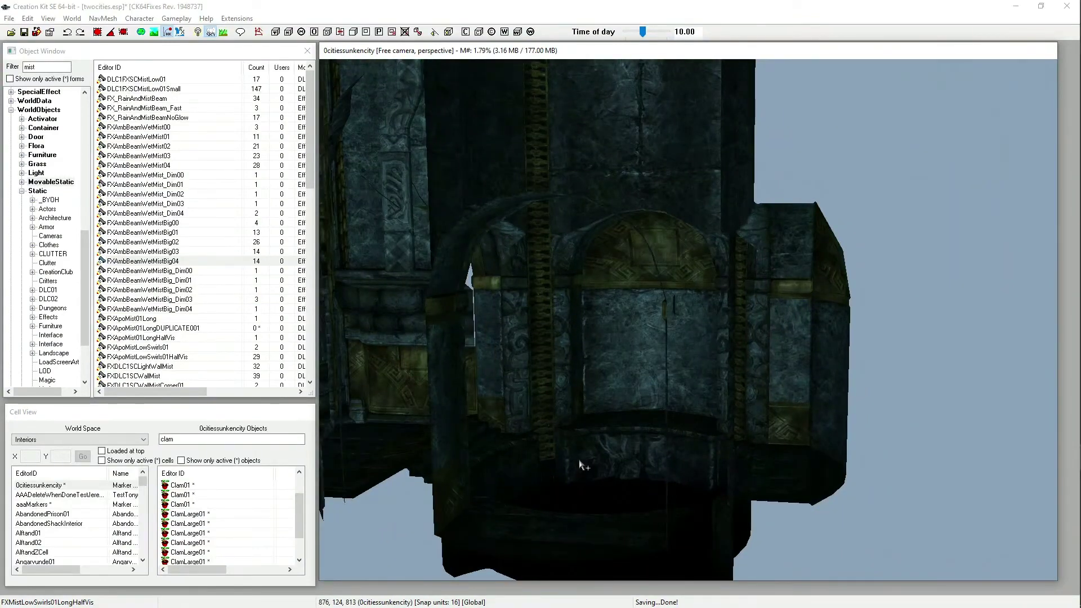
pyautogui.moveTo(555, 485); pyautogui.dragTo(610, 486, button='middle')
pyautogui.scroll(5, 602, 485)
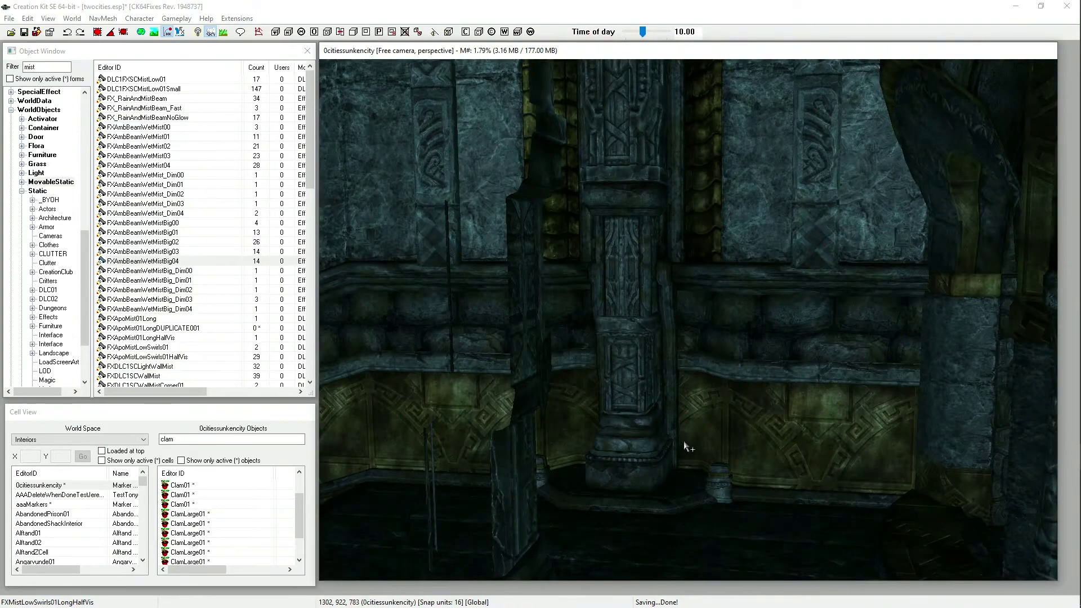
# Step: Select the facade tower group beyond the hallway's end and move it along the Y axis against the last wall section to close the gap
pyautogui.keyDown('shift'); pyautogui.moveTo(683, 442); pyautogui.dragTo(640, 298, button='middle'); pyautogui.keyUp('shift')
pyautogui.scroll(-5, 672, 435)
pyautogui.scroll(-10, 652, 286)
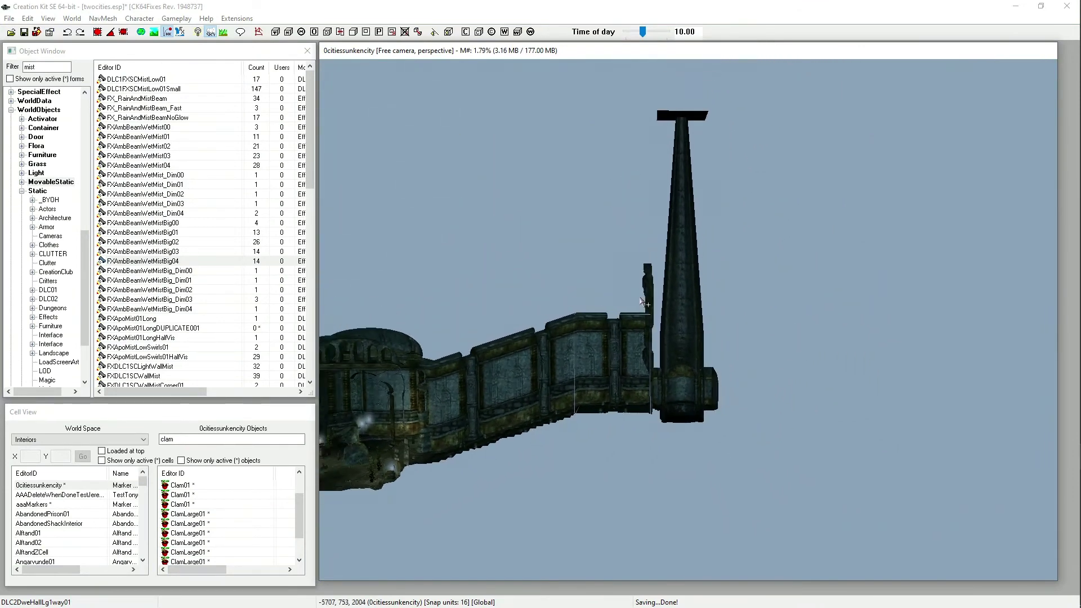
pyautogui.moveTo(640, 96); pyautogui.dragTo(739, 444)
pyautogui.scroll(10, 695, 413)
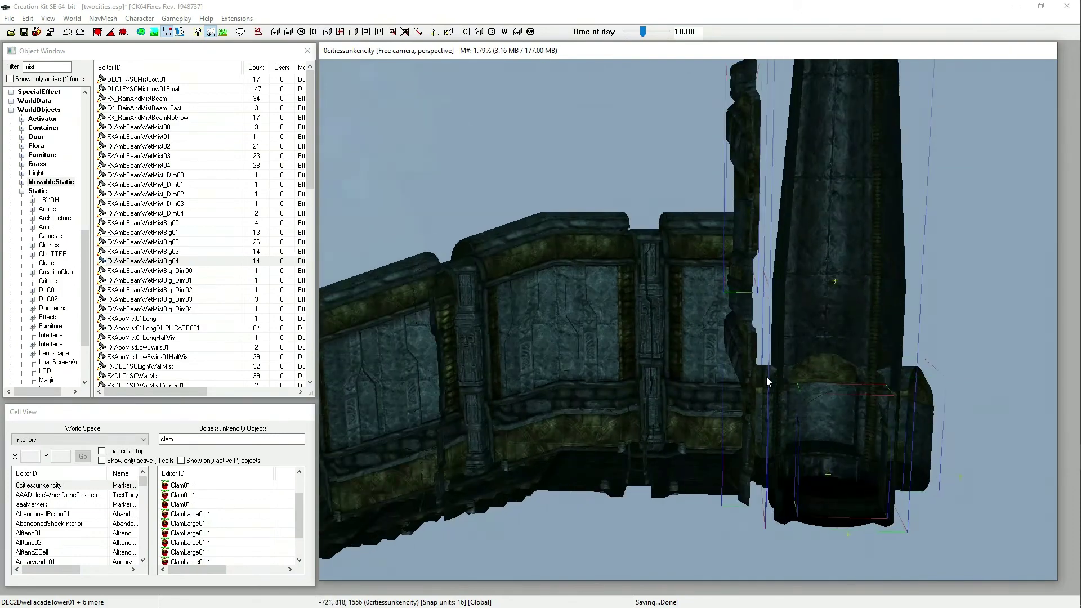
pyautogui.scroll(10, 766, 376)
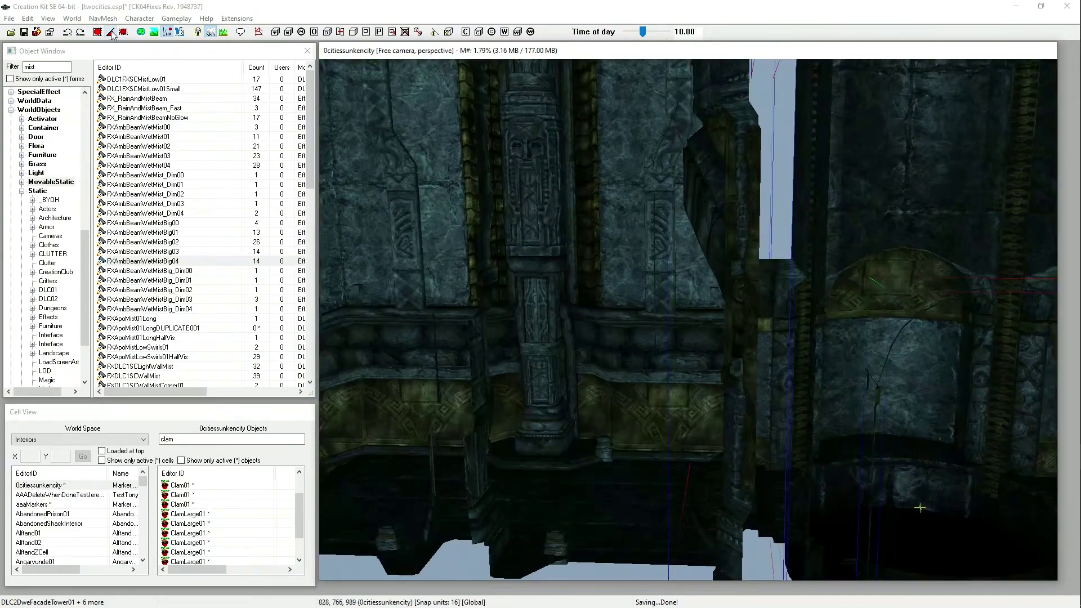
pyautogui.click(97, 32)
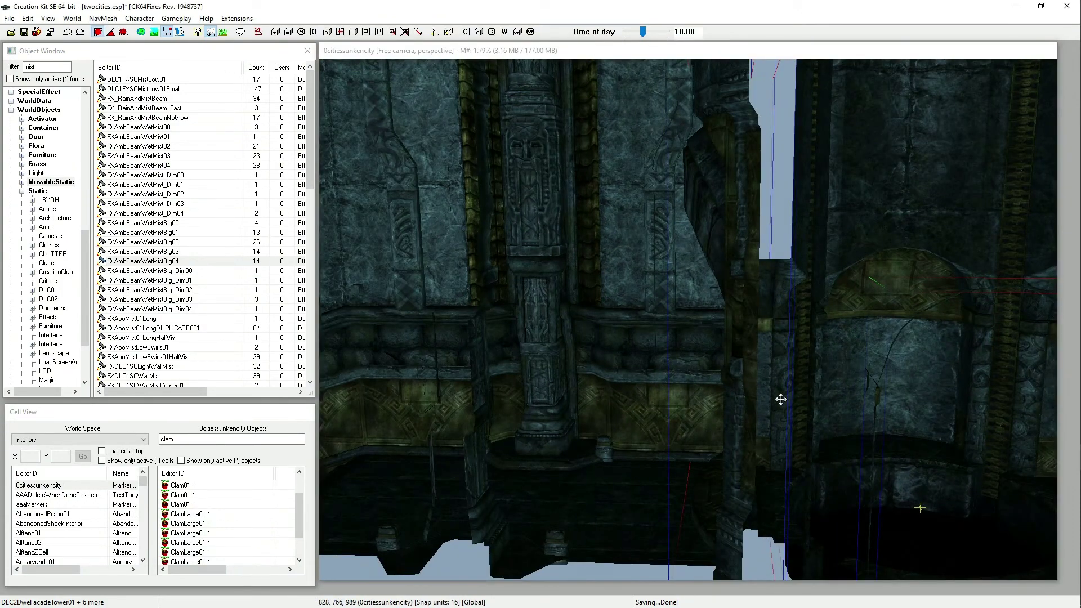
pyautogui.scroll(-5, 780, 399)
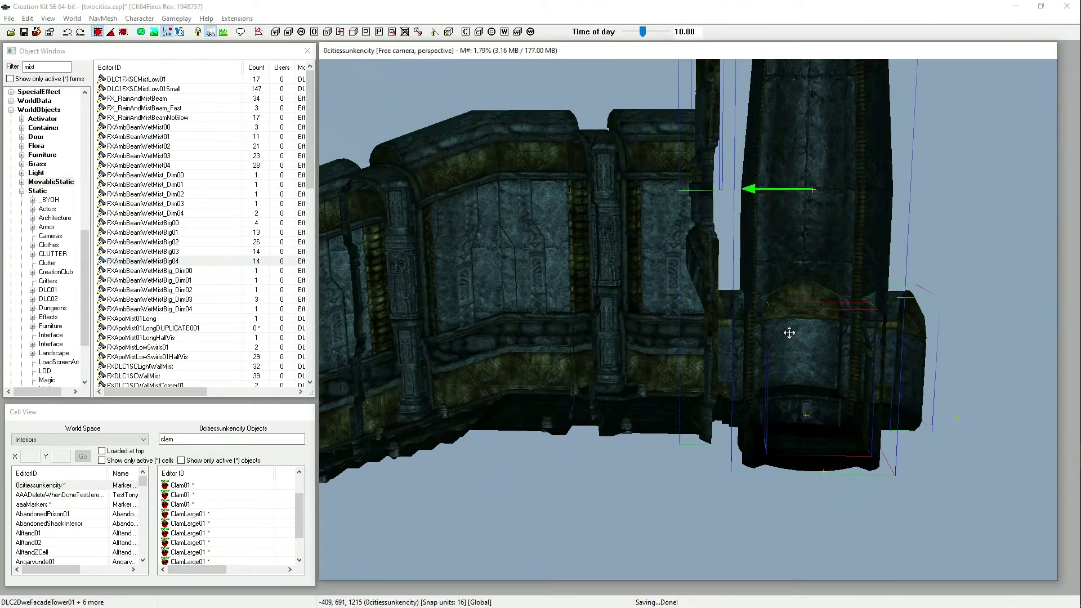
pyautogui.moveTo(789, 333); pyautogui.dragTo(774, 333)
pyautogui.scroll(10, 754, 343)
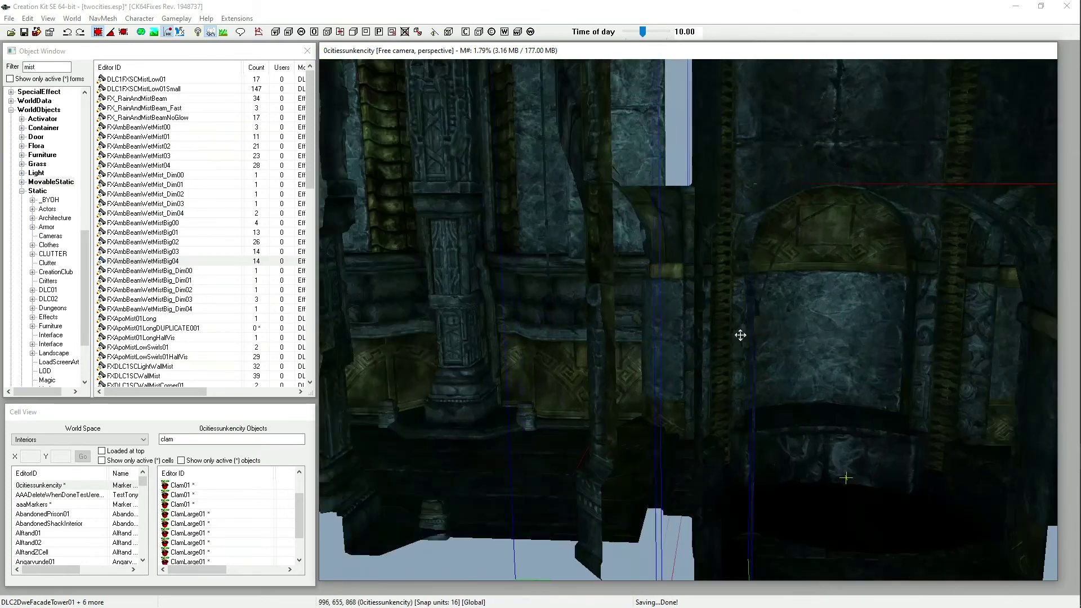
pyautogui.scroll(3, 740, 368)
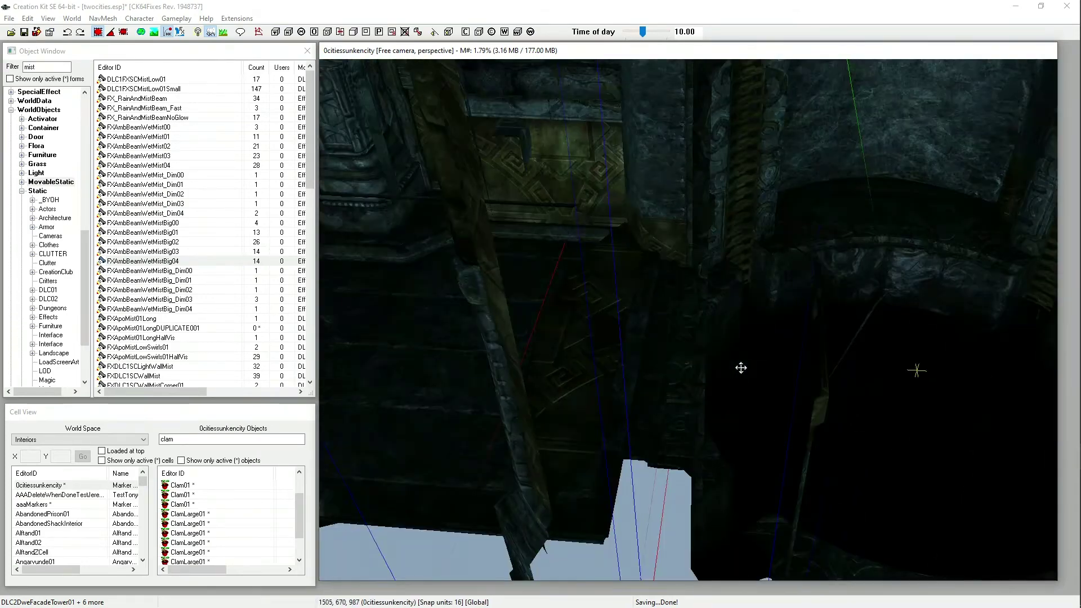
pyautogui.scroll(5, 741, 367)
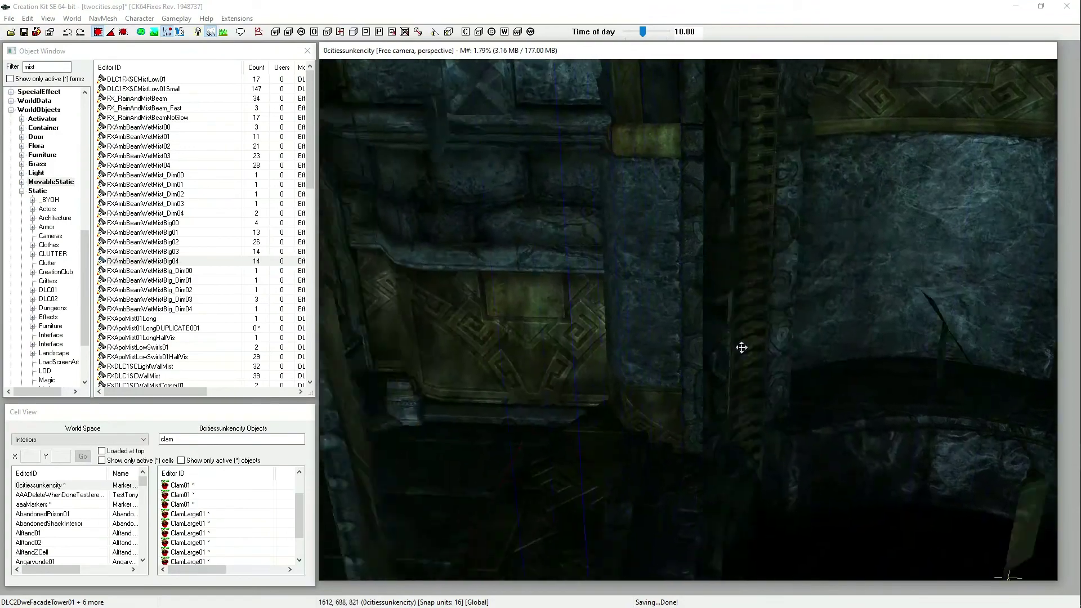
# Step: Examine the hallway walls beside the tower and the lit hall around the mage statue
pyautogui.scroll(-12, 737, 337)
pyautogui.scroll(10, 787, 329)
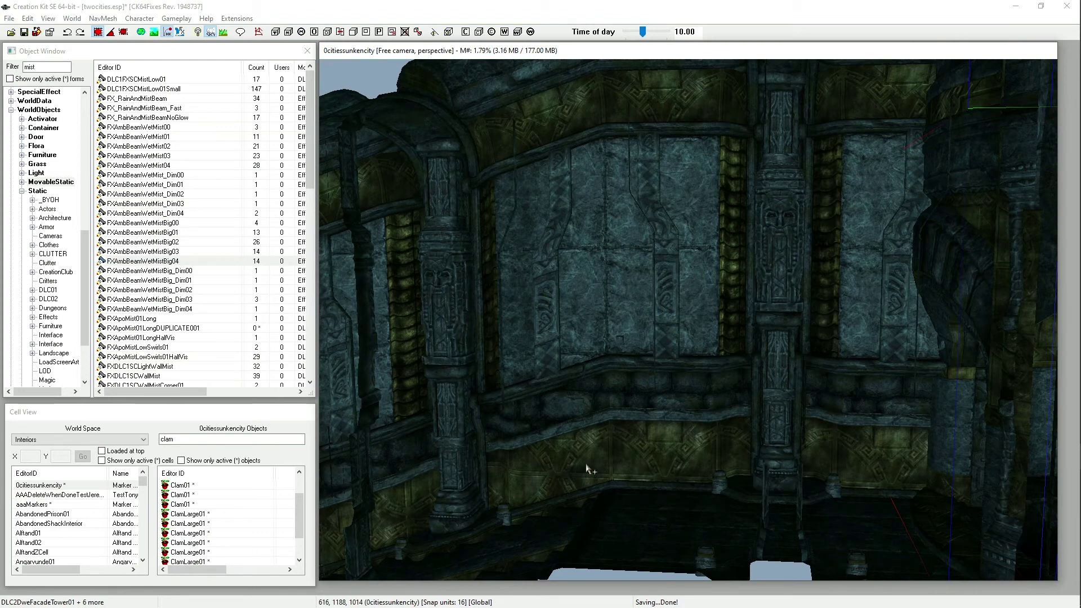
pyautogui.scroll(-3, 588, 366)
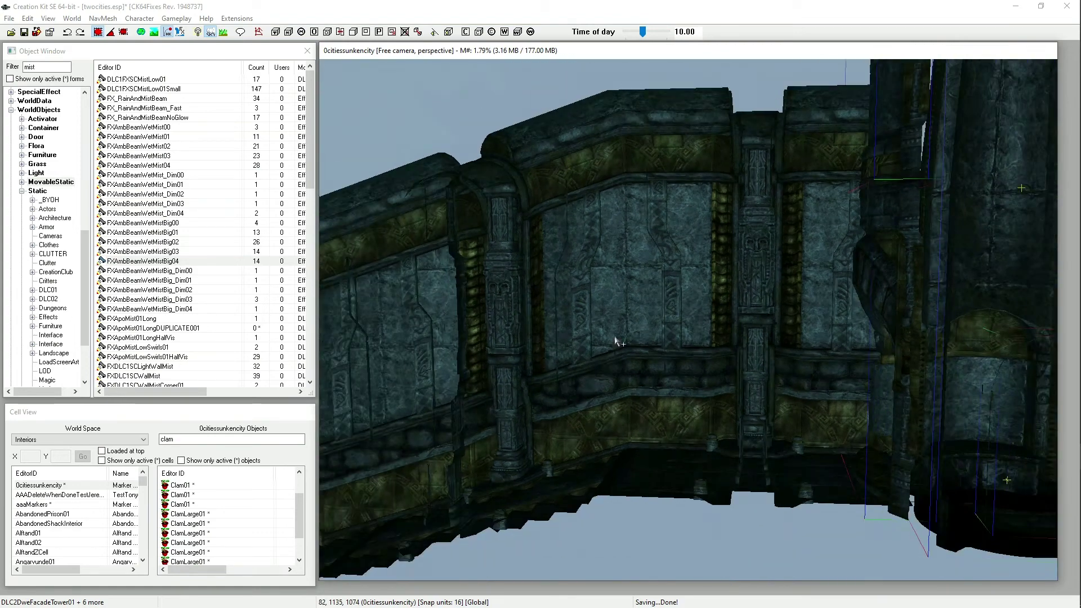
pyautogui.scroll(1, 522, 412)
pyautogui.keyDown('shift'); pyautogui.moveTo(522, 411); pyautogui.dragTo(789, 333, button='middle'); pyautogui.keyUp('shift')
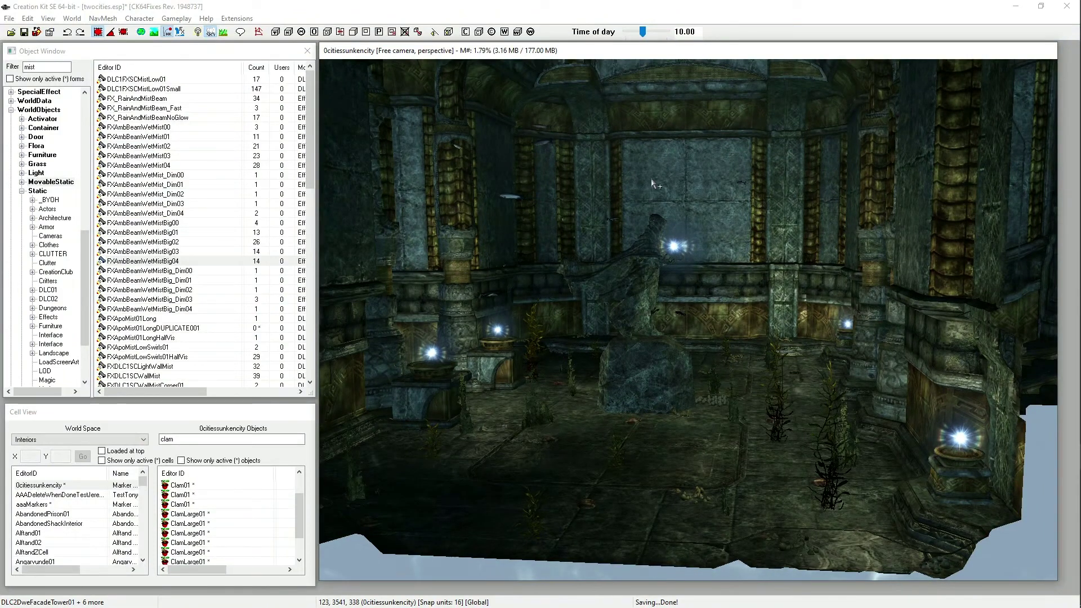
pyautogui.scroll(1, 1020, 303)
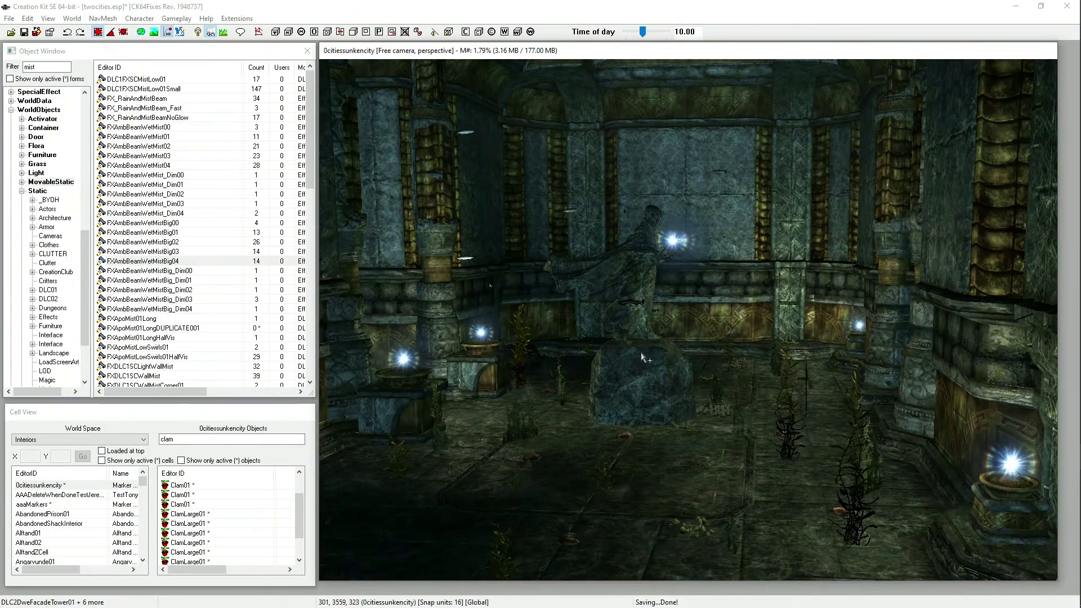